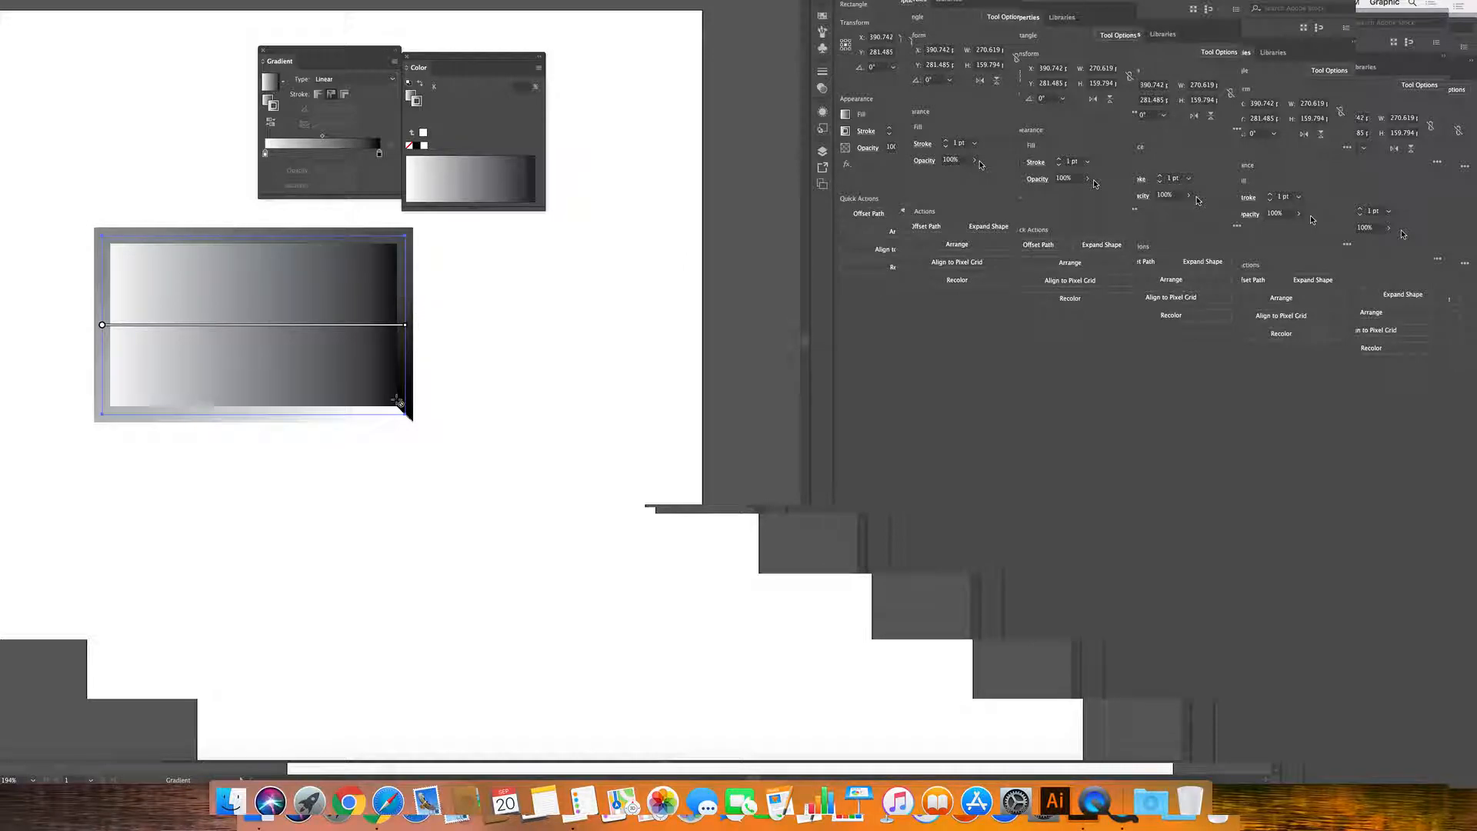
Apply the stroke gradient within the stroke, then along it, finally leaving it across the stroke's width.
left_click(315, 94)
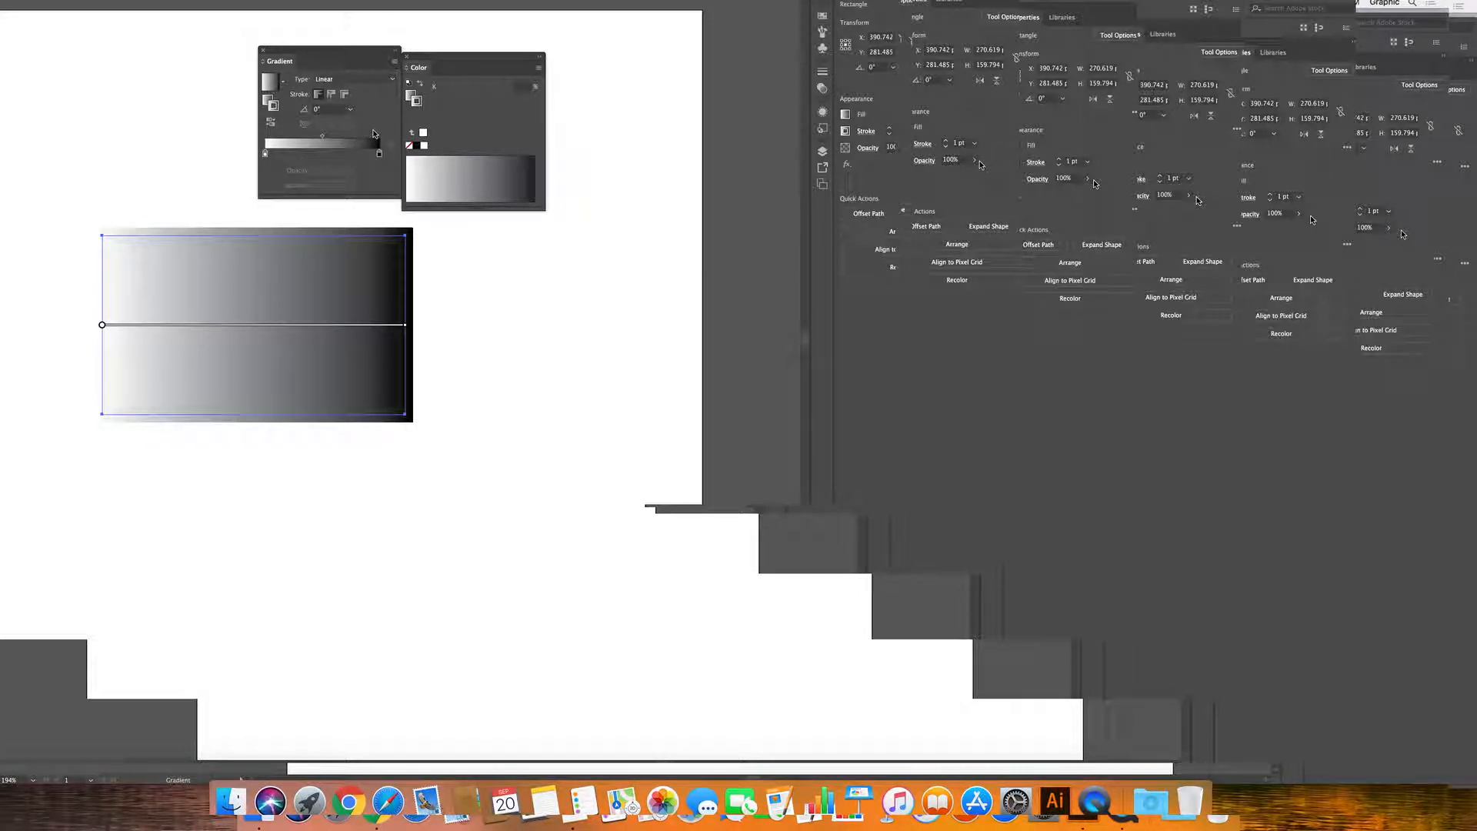
left_click(332, 96)
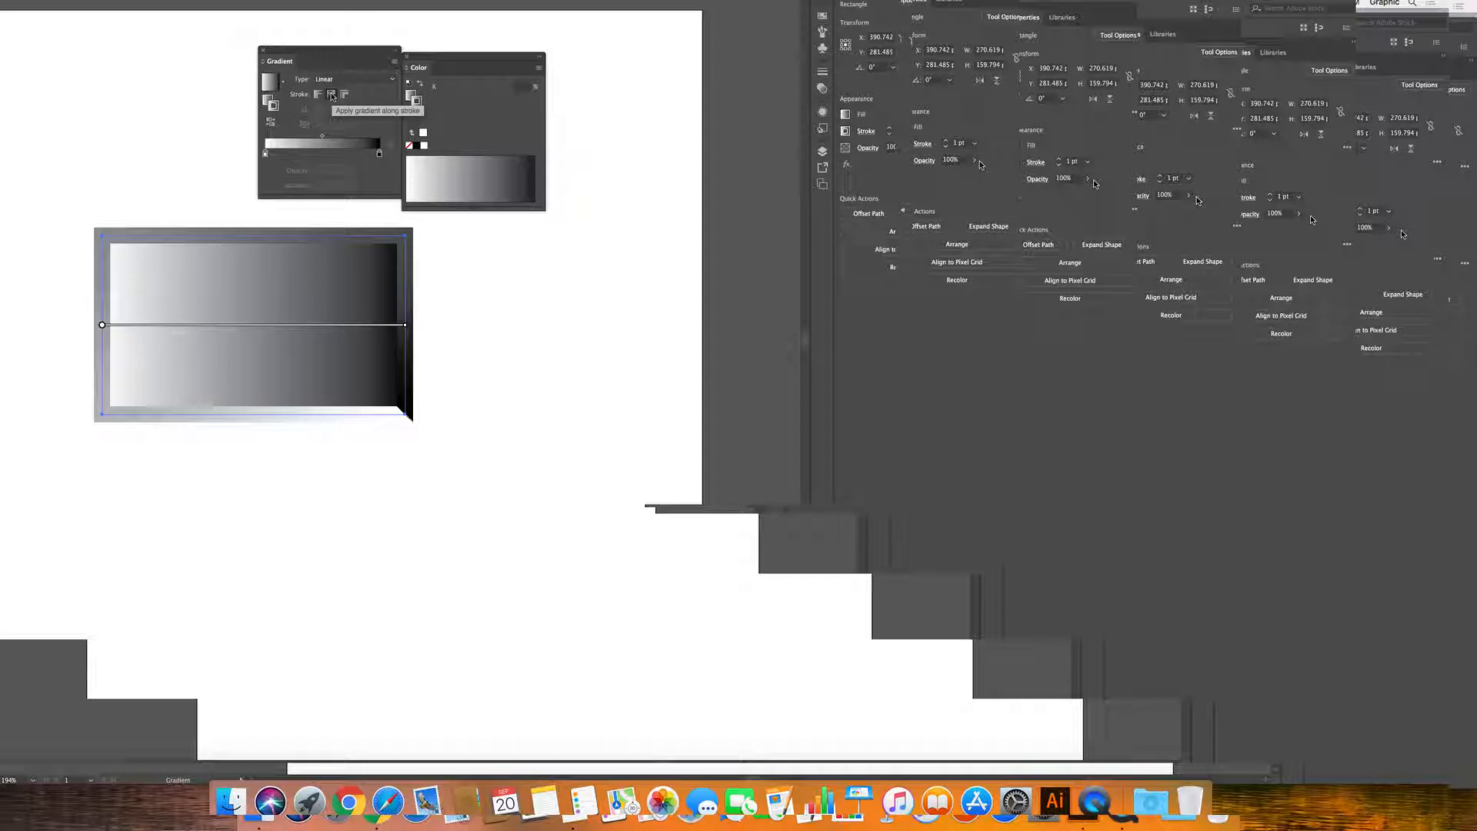
left_click(344, 94)
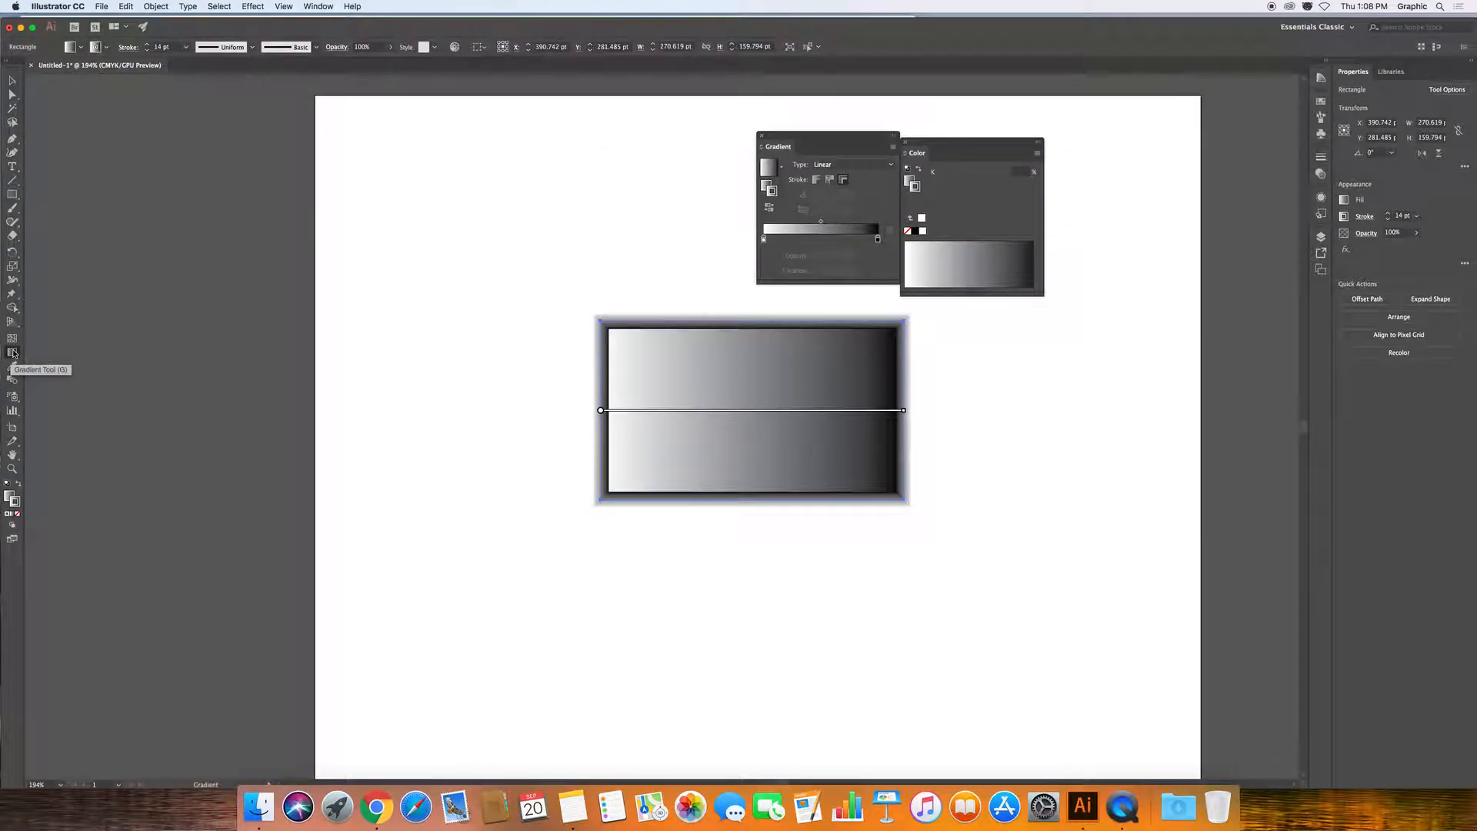
Target the fill and drag a white-to-black gradient diagonally from the rectangle's top-left to bottom-right corner.
left_click(621, 339)
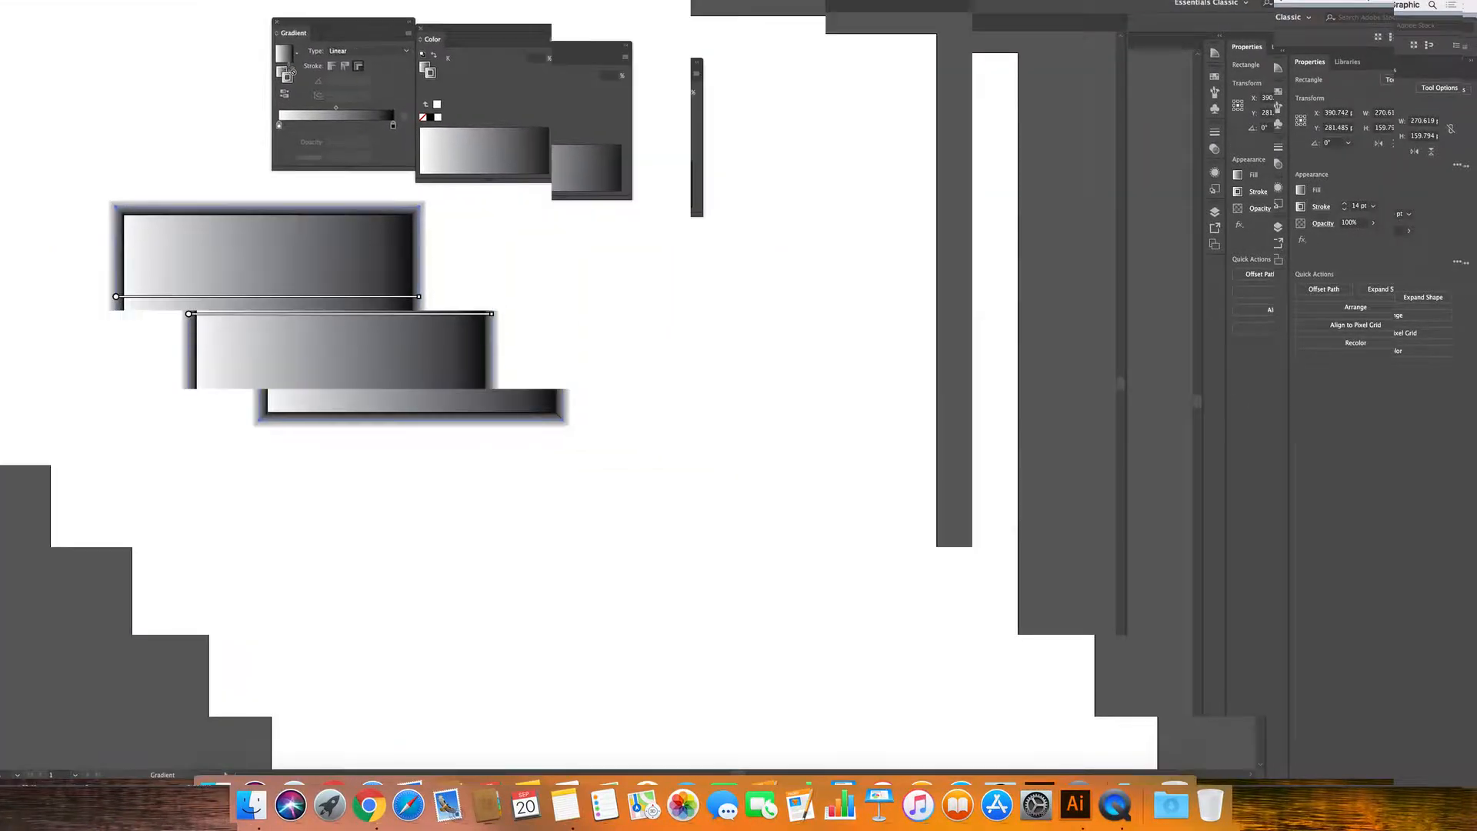
left_click(218, 57)
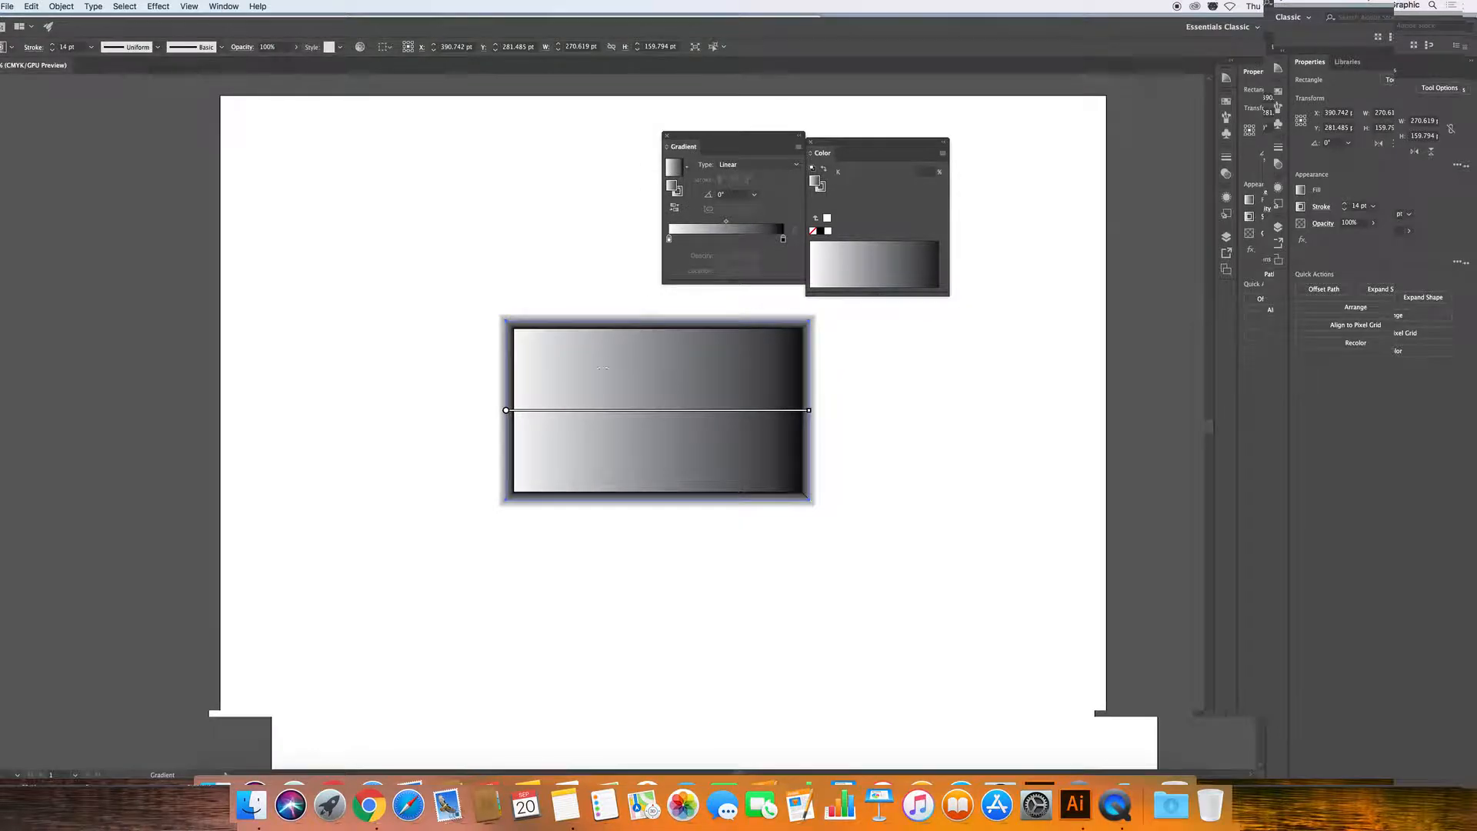
left_click_drag(551, 344, 783, 473)
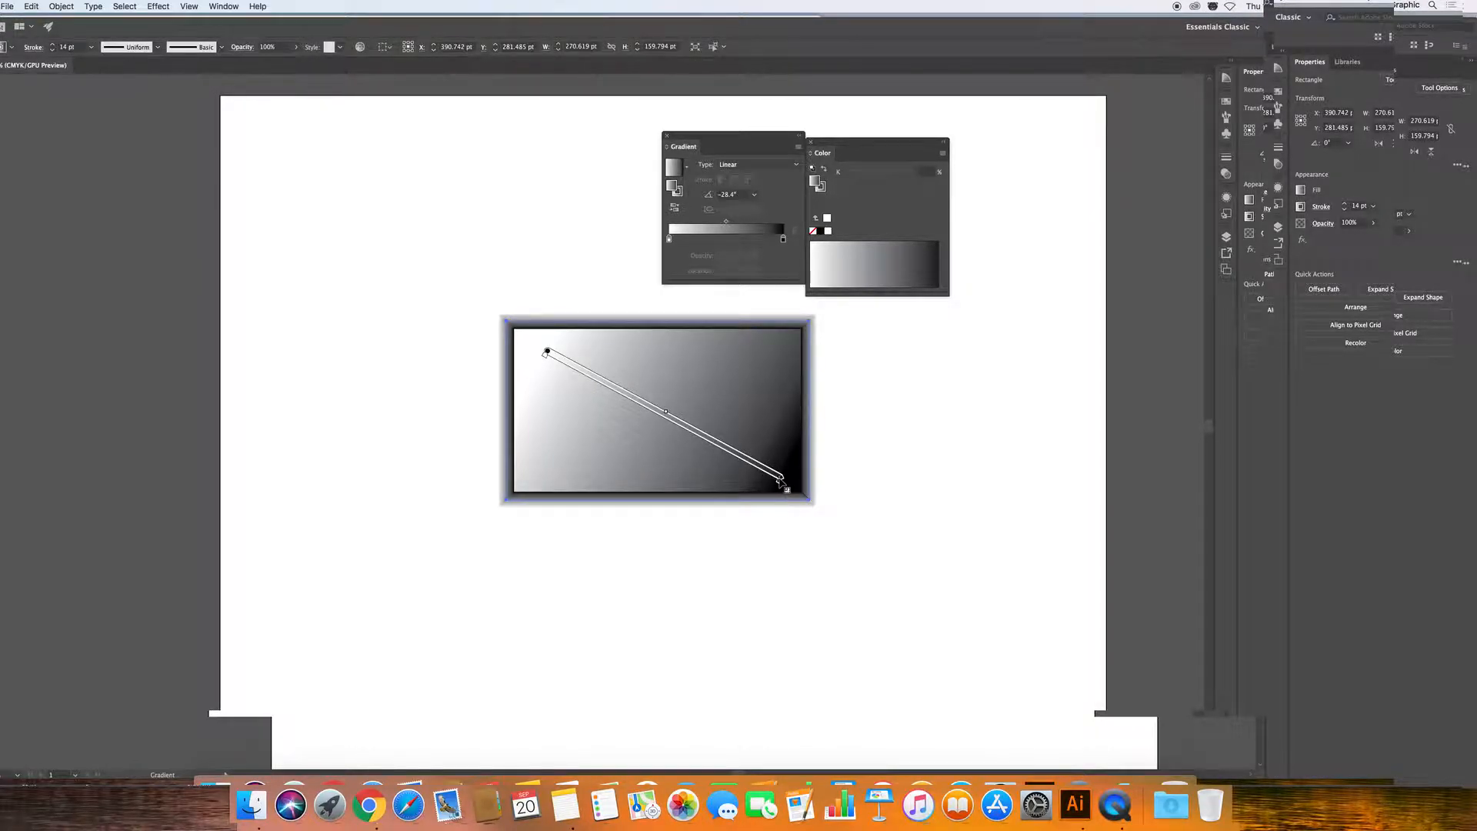
Shorten and shift the fill gradient, then stretch it back across the full corner-to-corner diagonal.
left_click_drag(782, 481, 683, 425)
left_click_drag(546, 353, 589, 378)
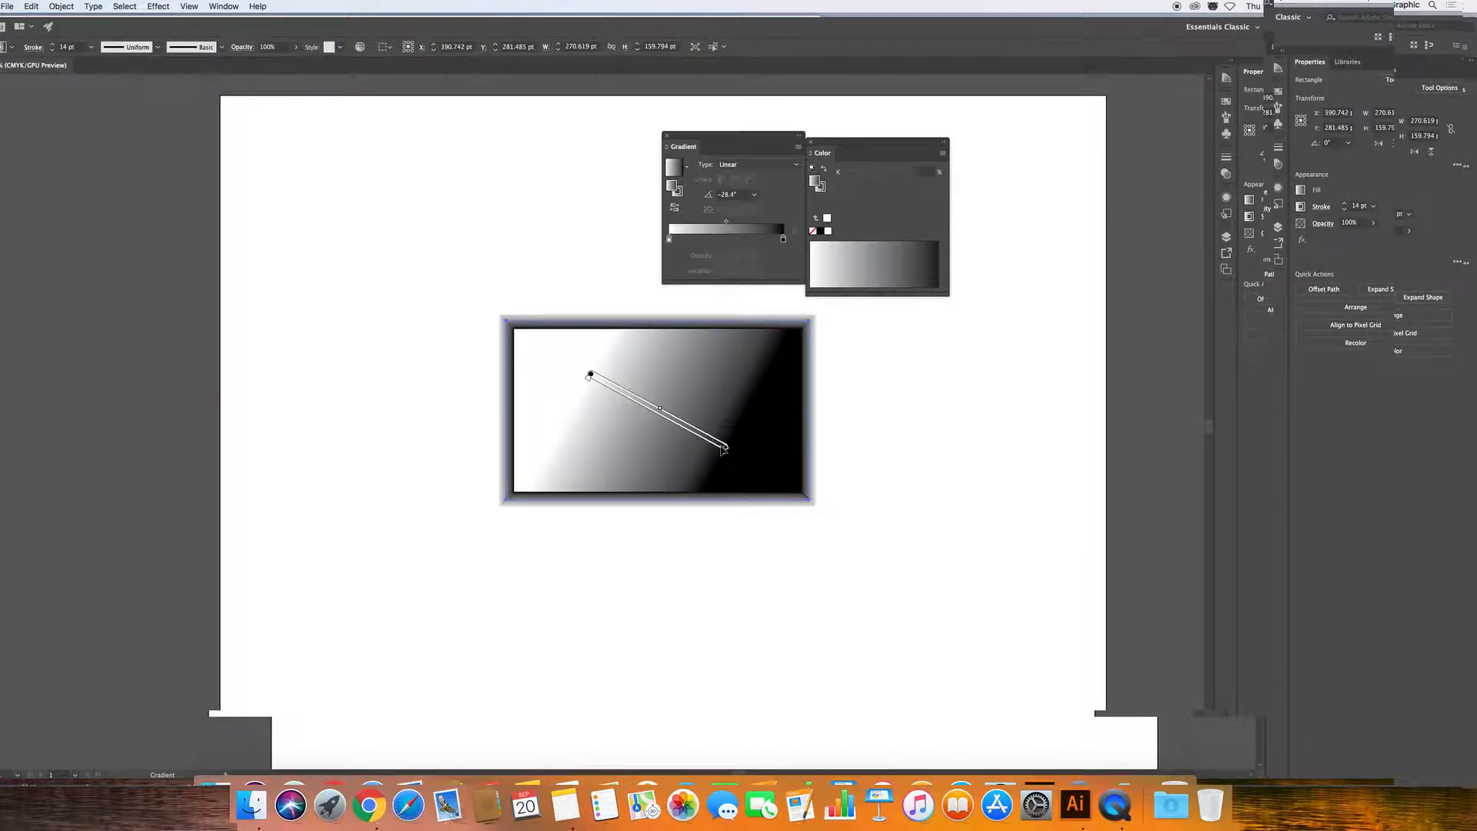
left_click_drag(733, 456, 668, 417)
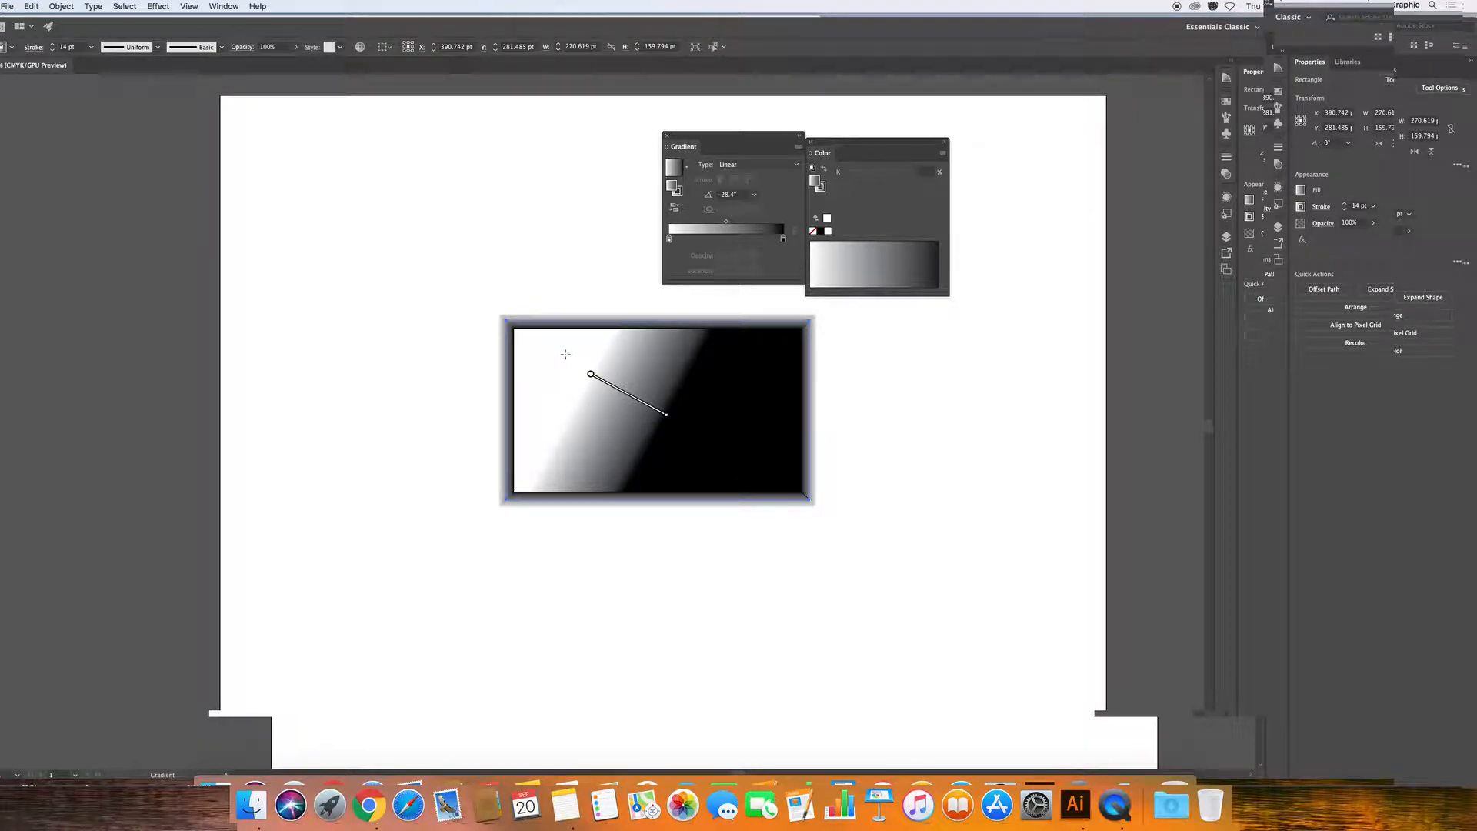
mouse_move(594, 382)
left_mouse_down()
mouse_move(523, 332)
mouse_move(798, 494)
left_mouse_up()
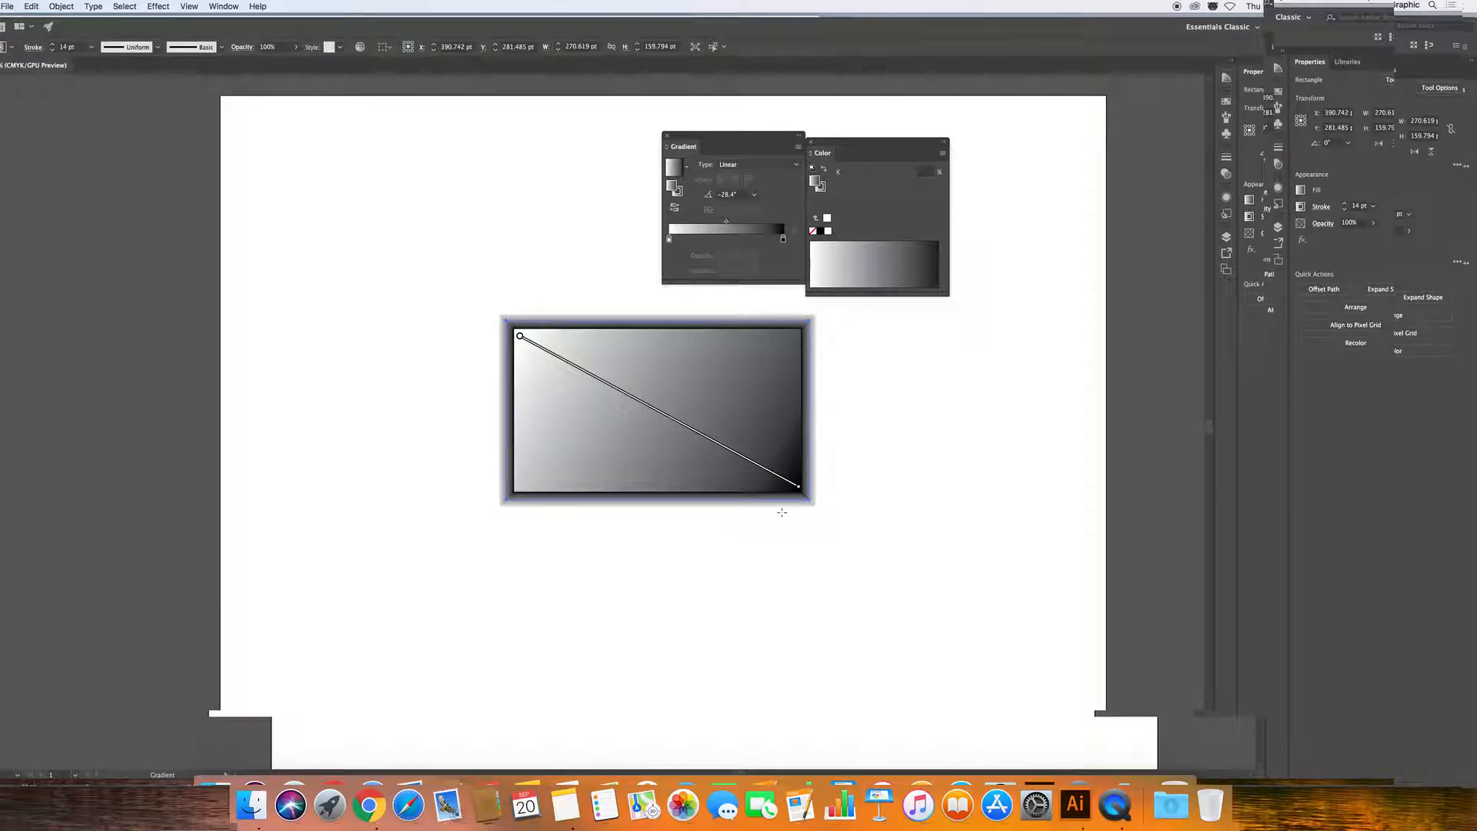
mouse_move(665, 414)
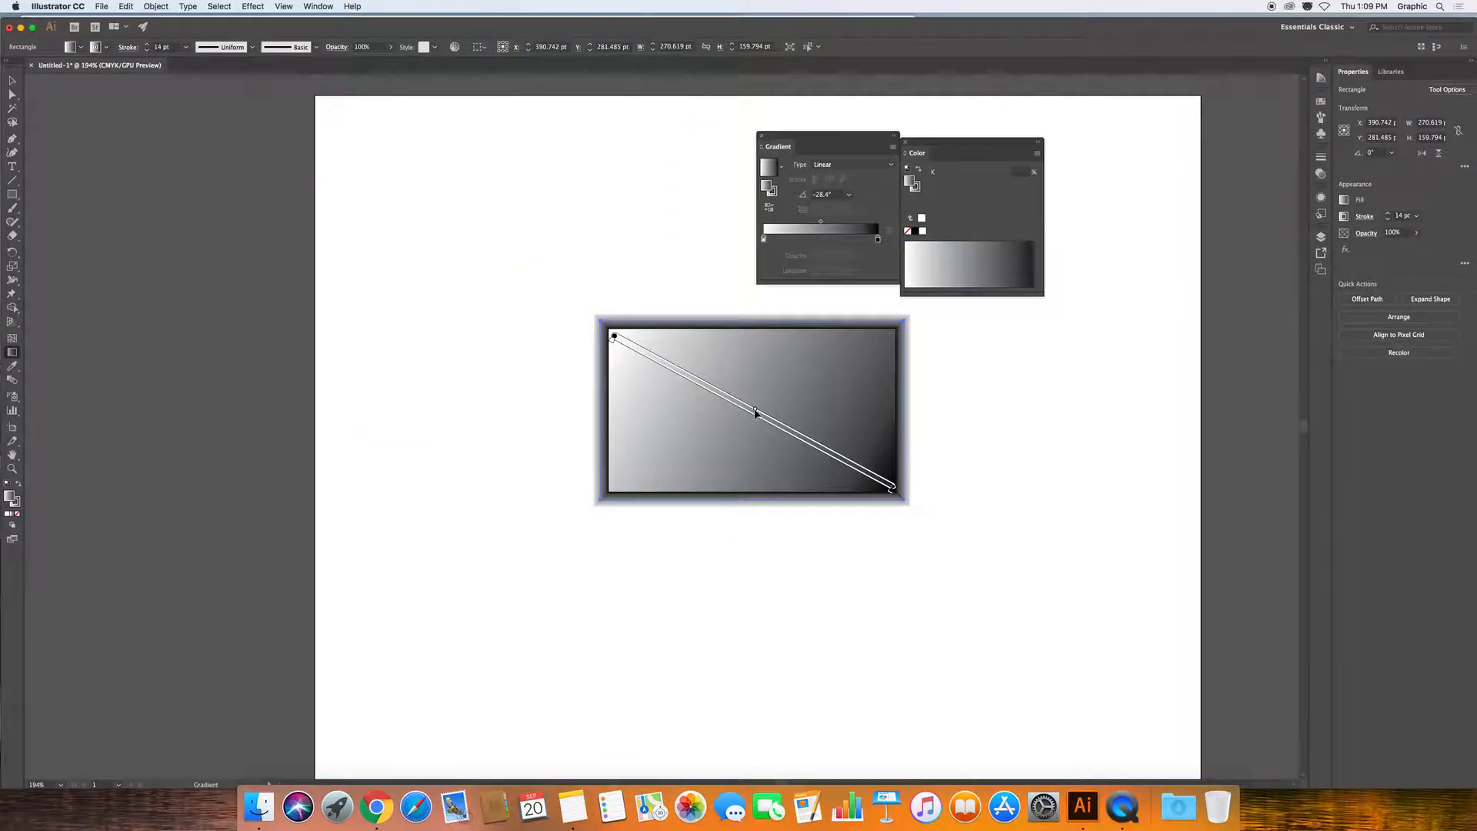
Slide the gradient midpoint toward white, then push it toward black so the rectangle is mostly white.
left_click_drag(757, 411, 672, 366)
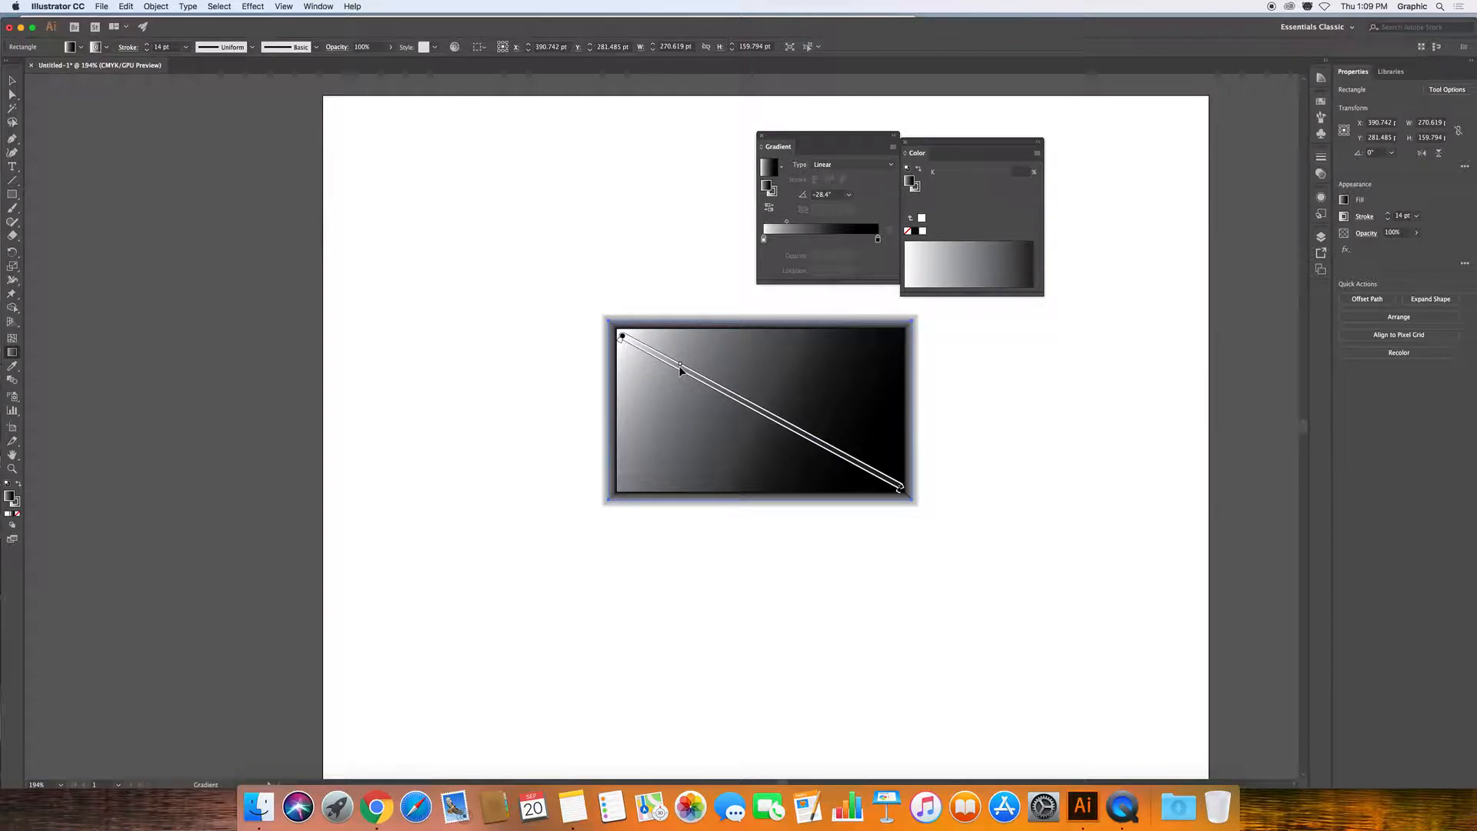
mouse_move(681, 368)
left_mouse_down()
mouse_move(831, 432)
mouse_move(865, 476)
left_mouse_up()
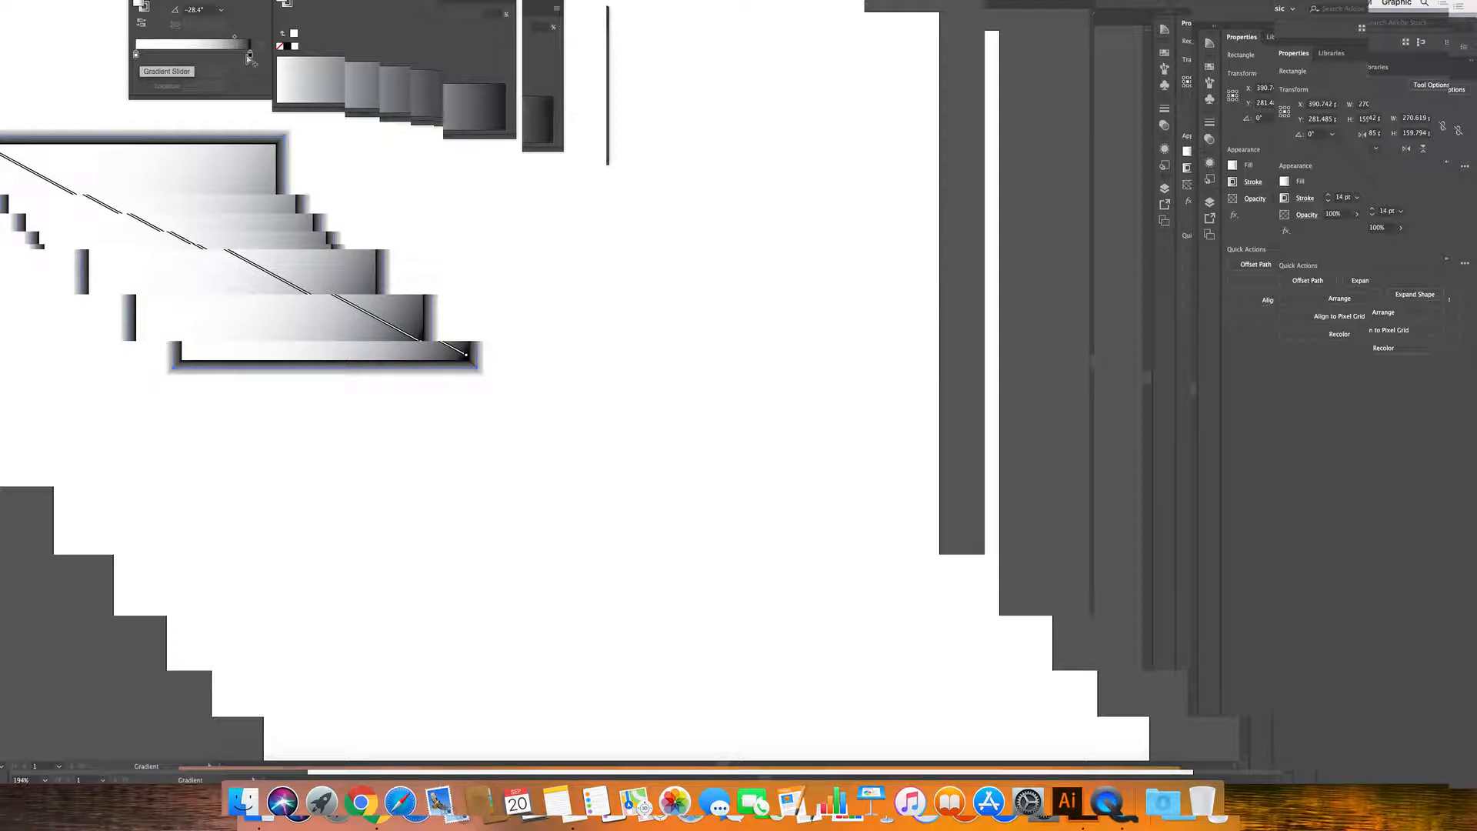
Move the white gradient stop inward to widen the white area of the fill.
mouse_move(486, 295)
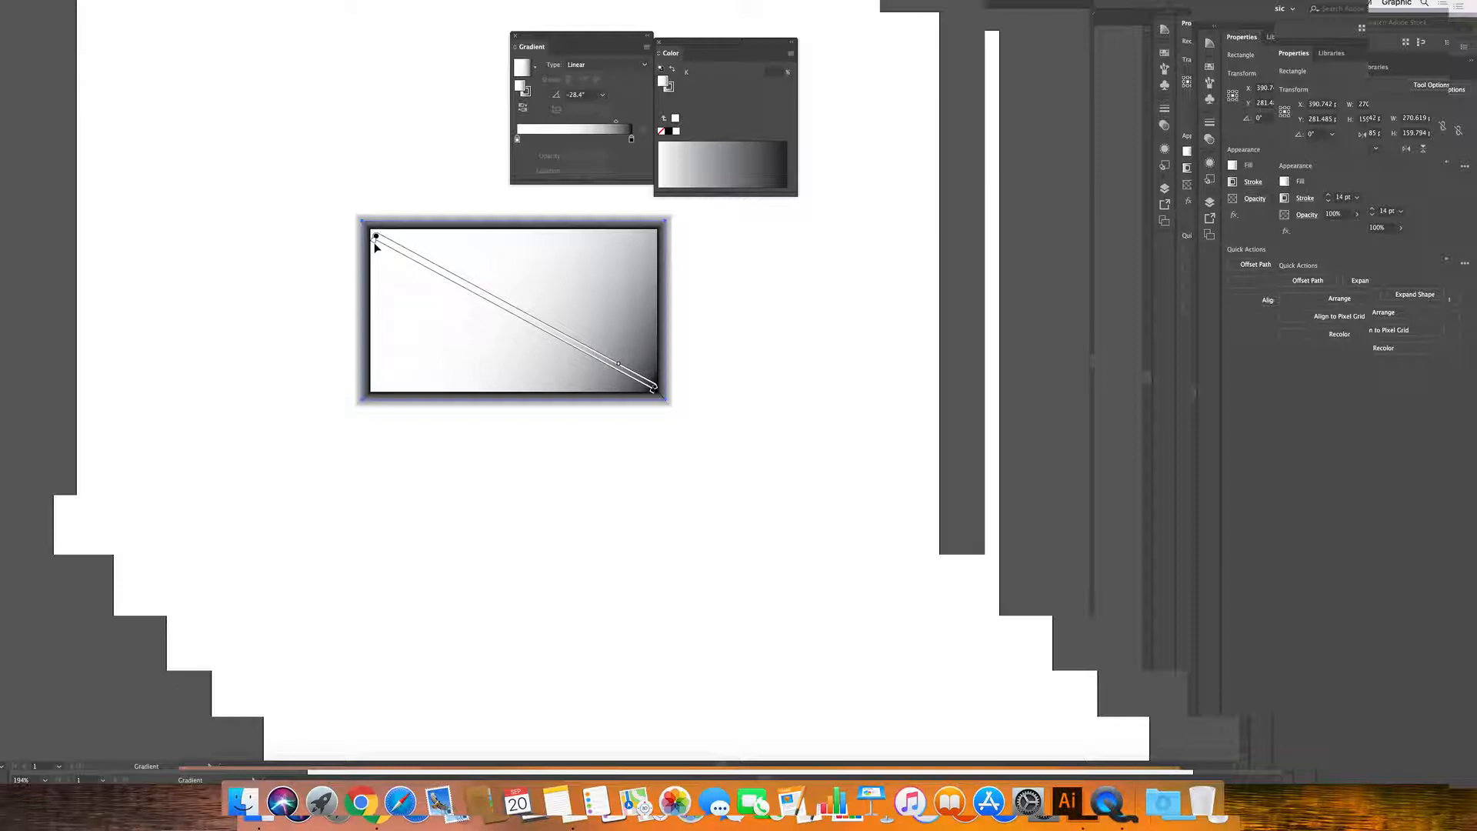
left_click_drag(374, 244, 457, 301)
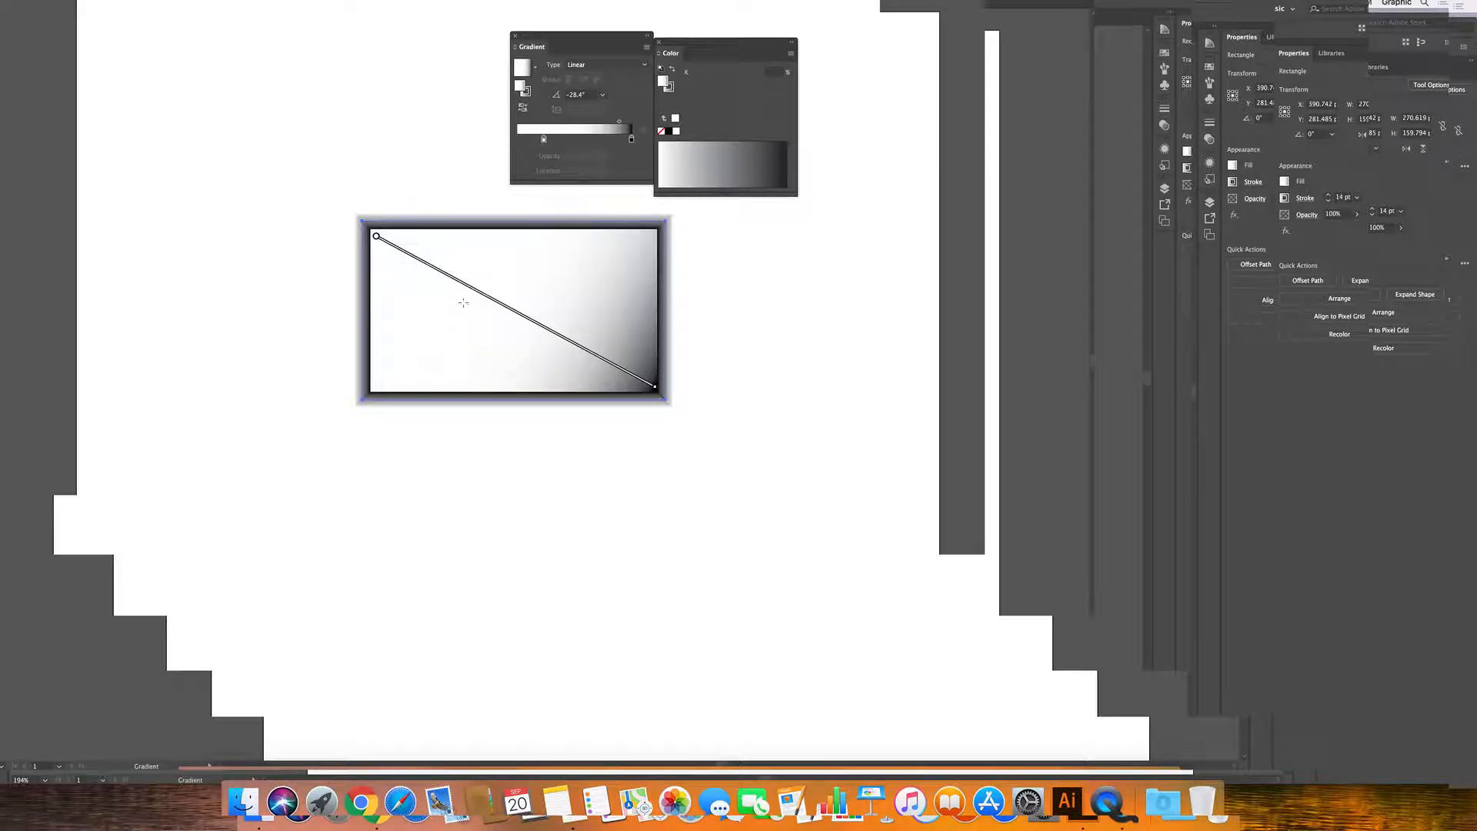
mouse_move(653, 389)
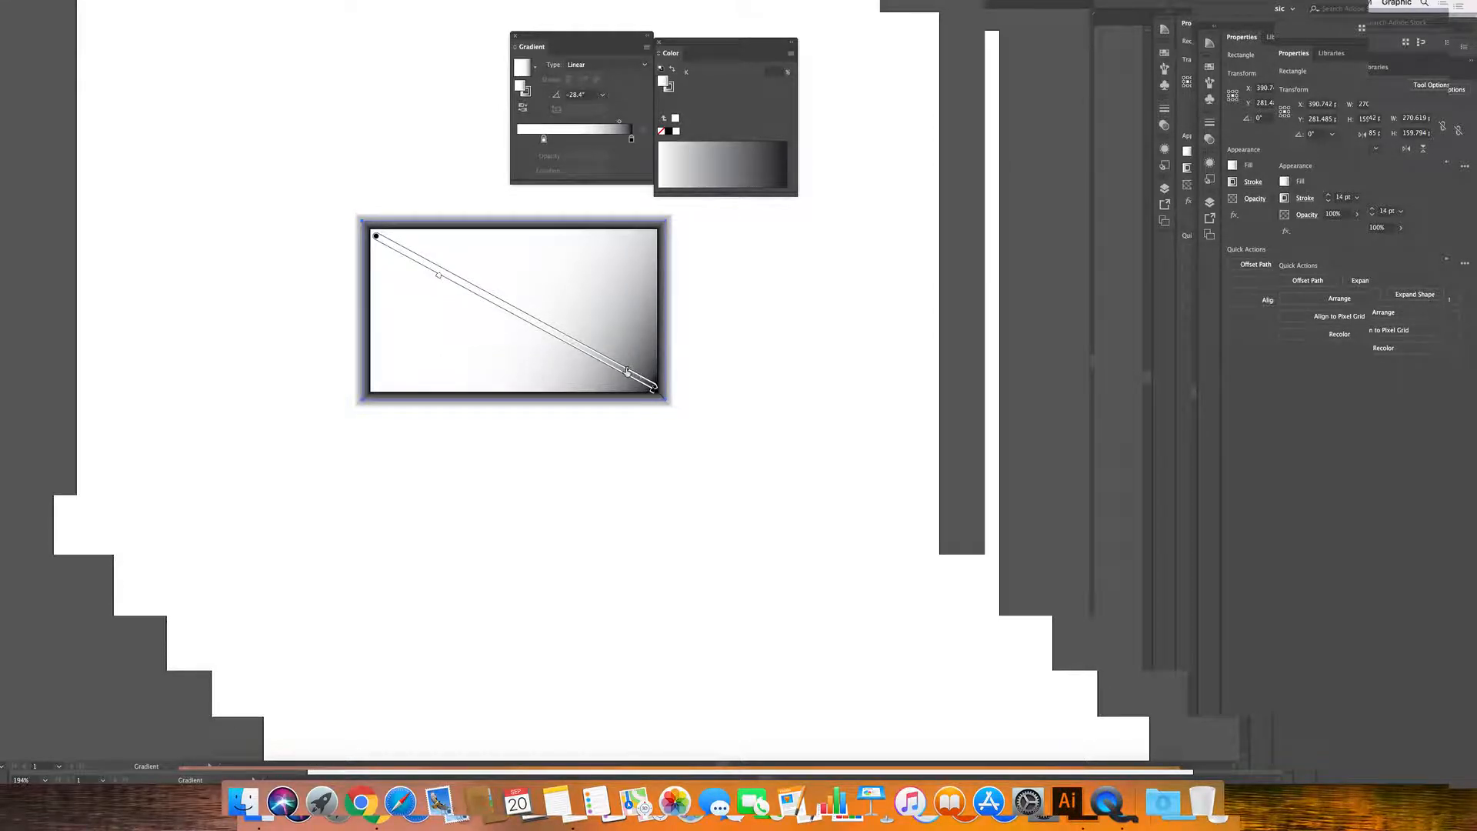
right_click(626, 371)
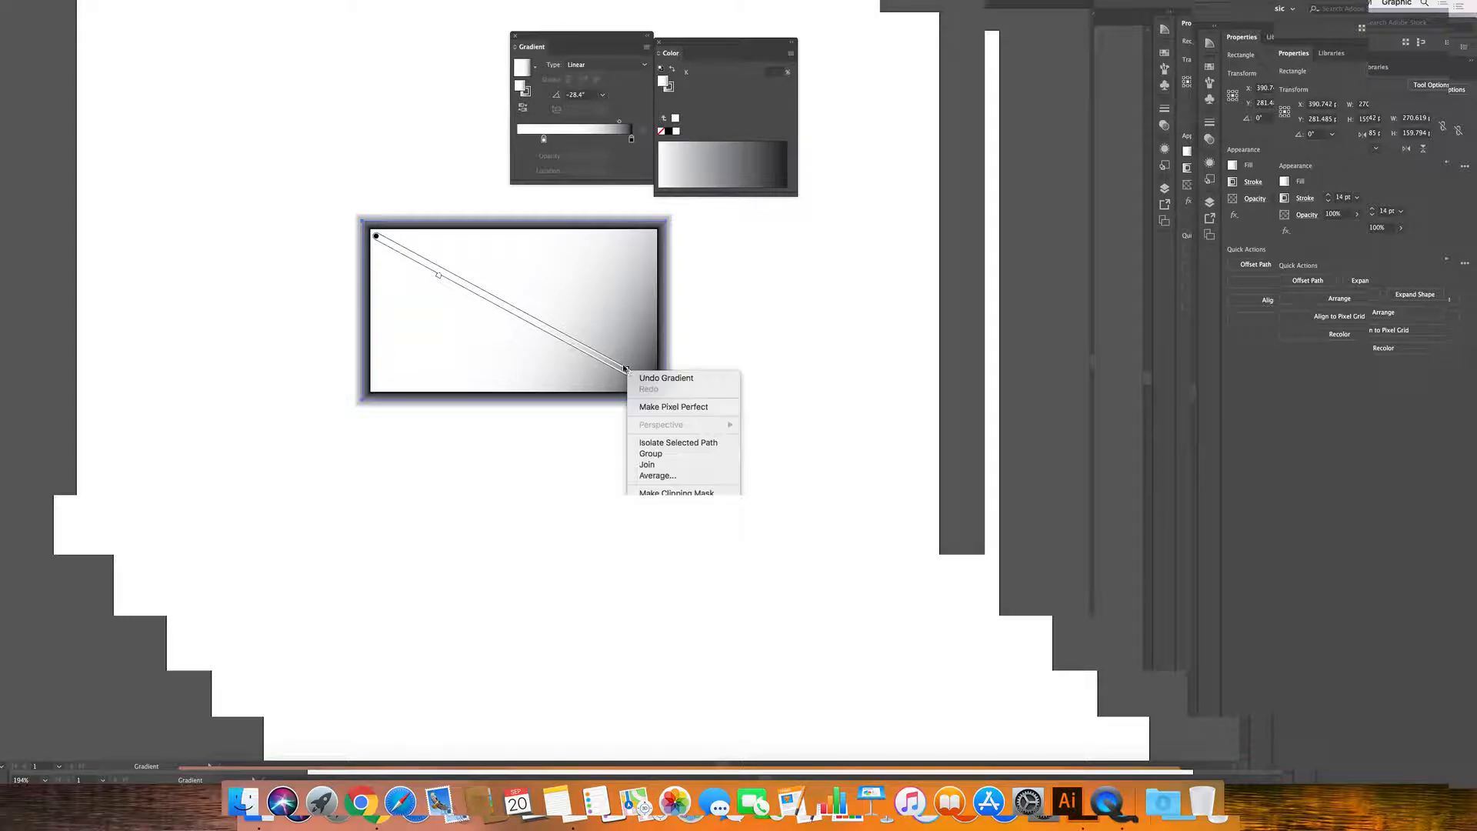
left_click(518, 310)
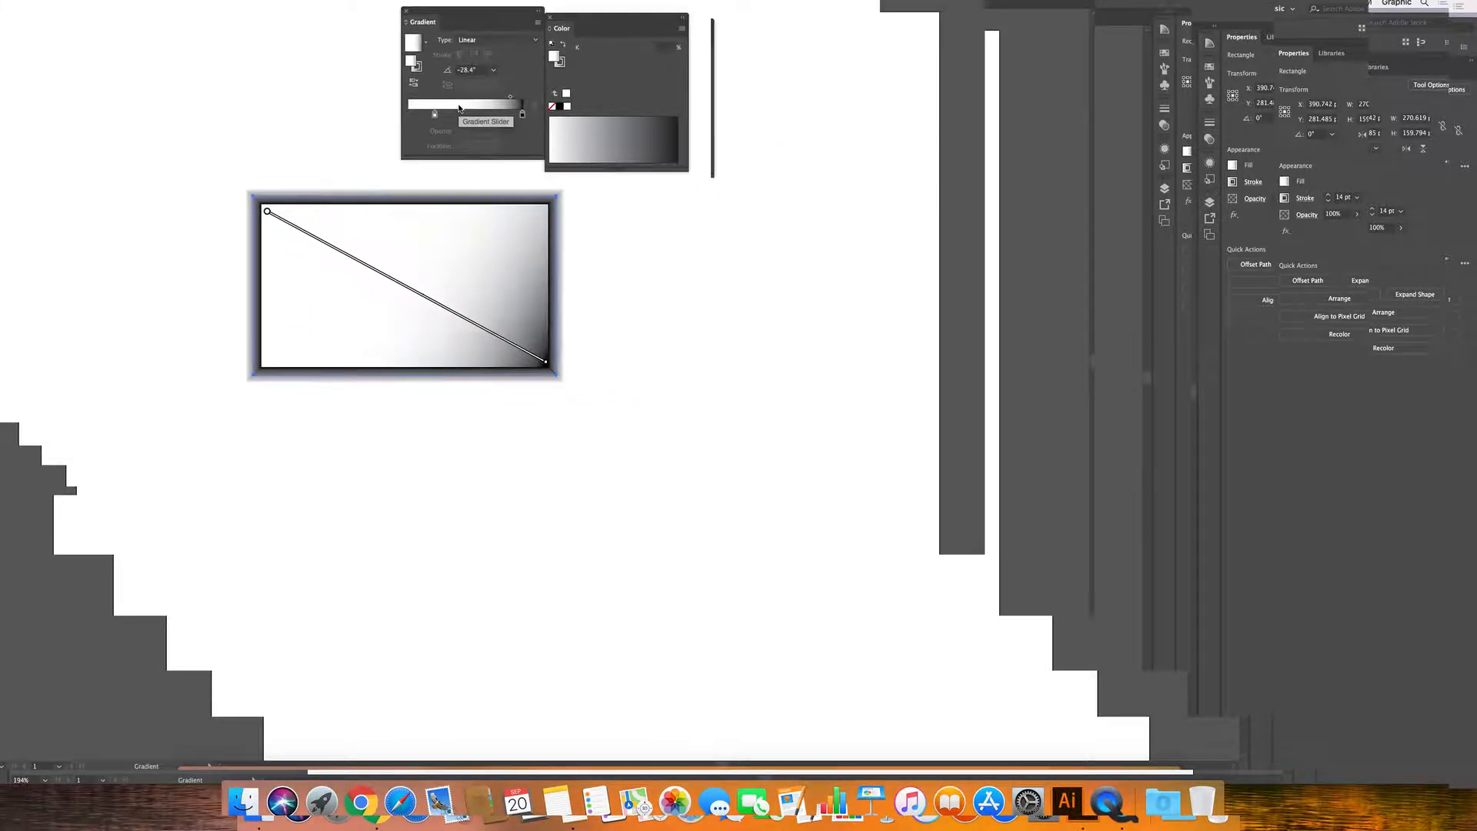
Return the white stop near the start and move the black stop from 81.28% back to 100%.
left_click_drag(395, 107, 374, 105)
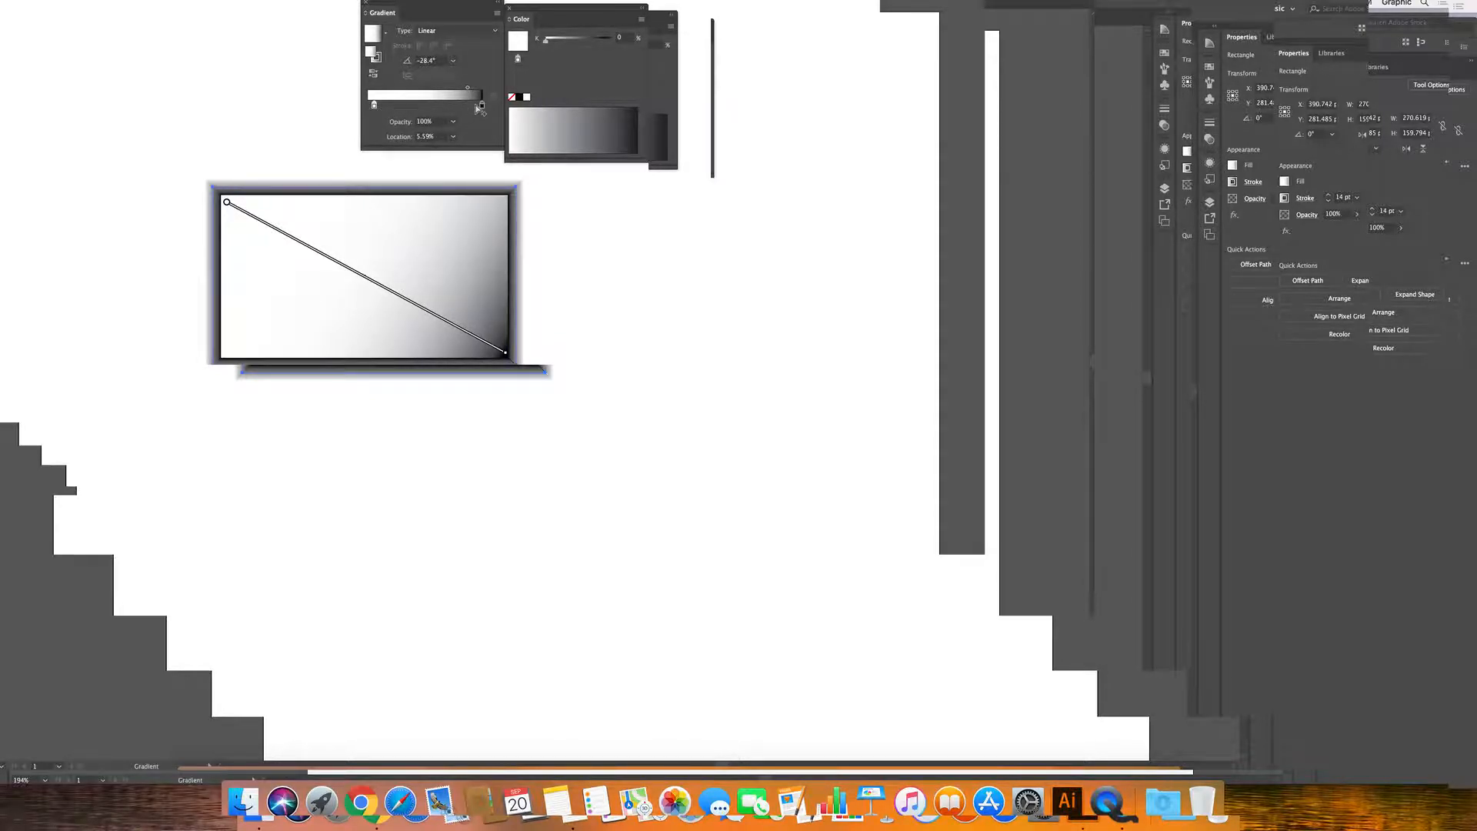
left_click_drag(481, 105, 408, 87)
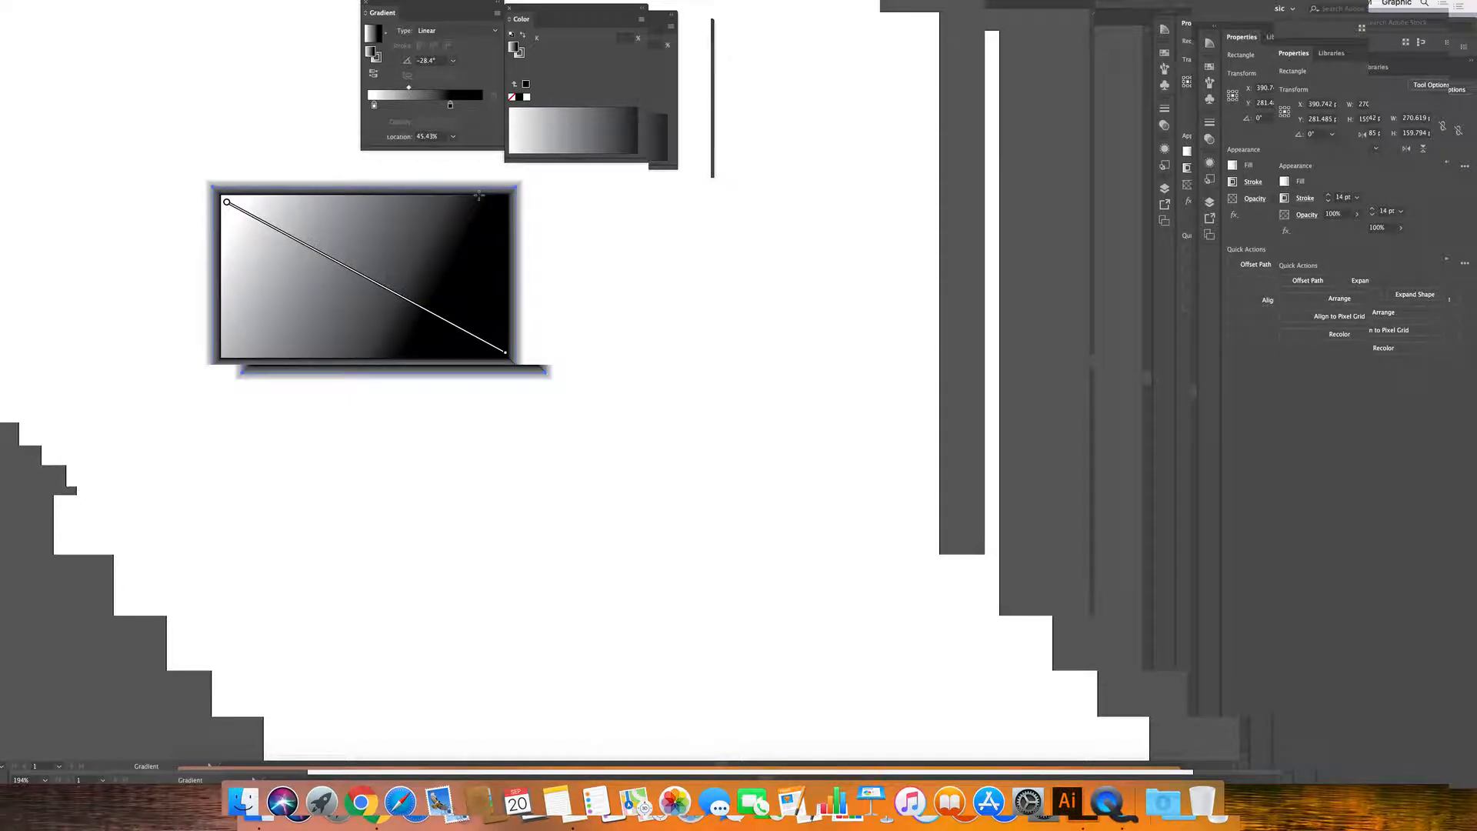
left_click_drag(450, 104, 493, 109)
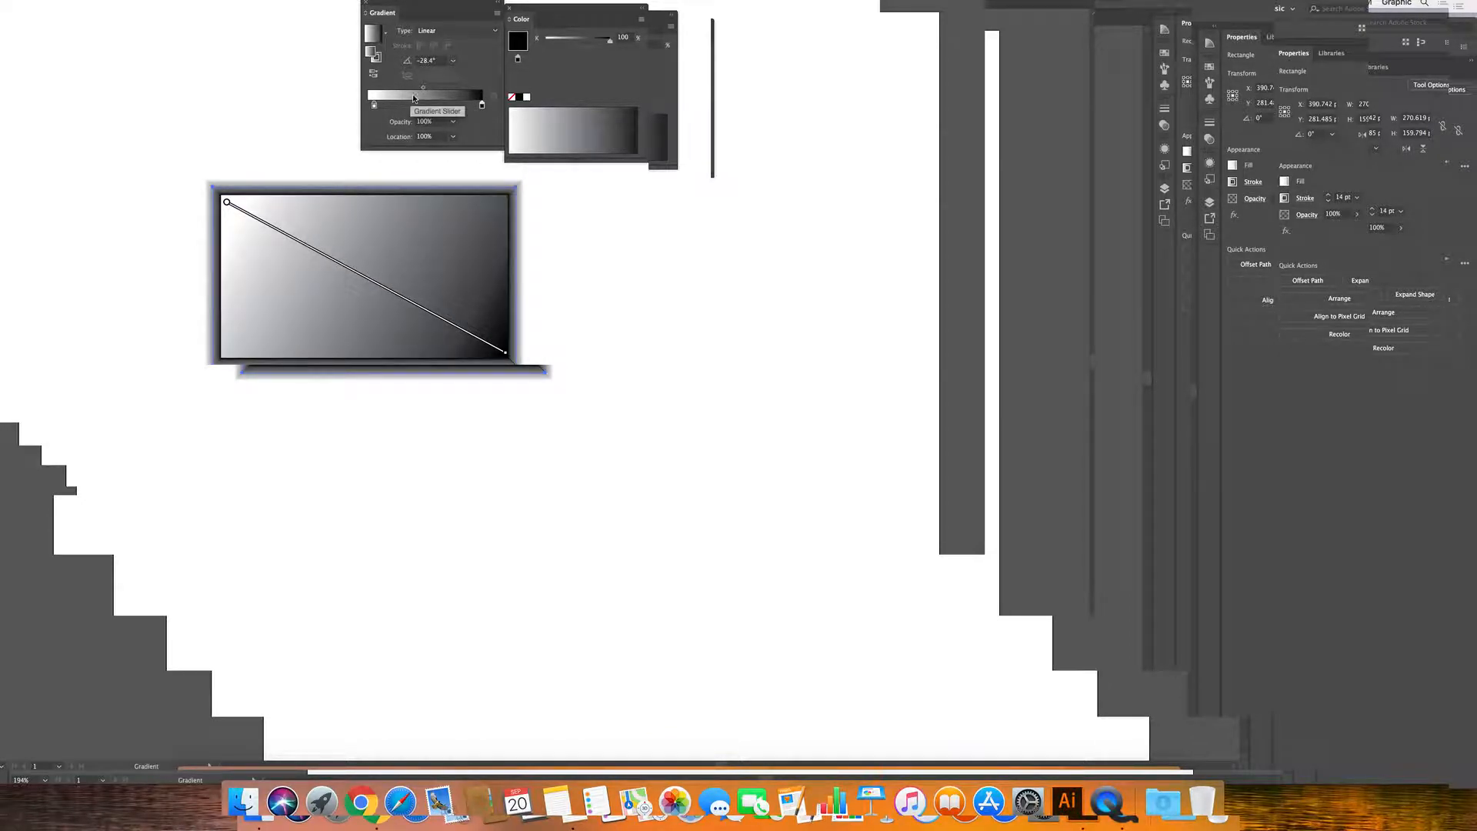
mouse_move(300, 237)
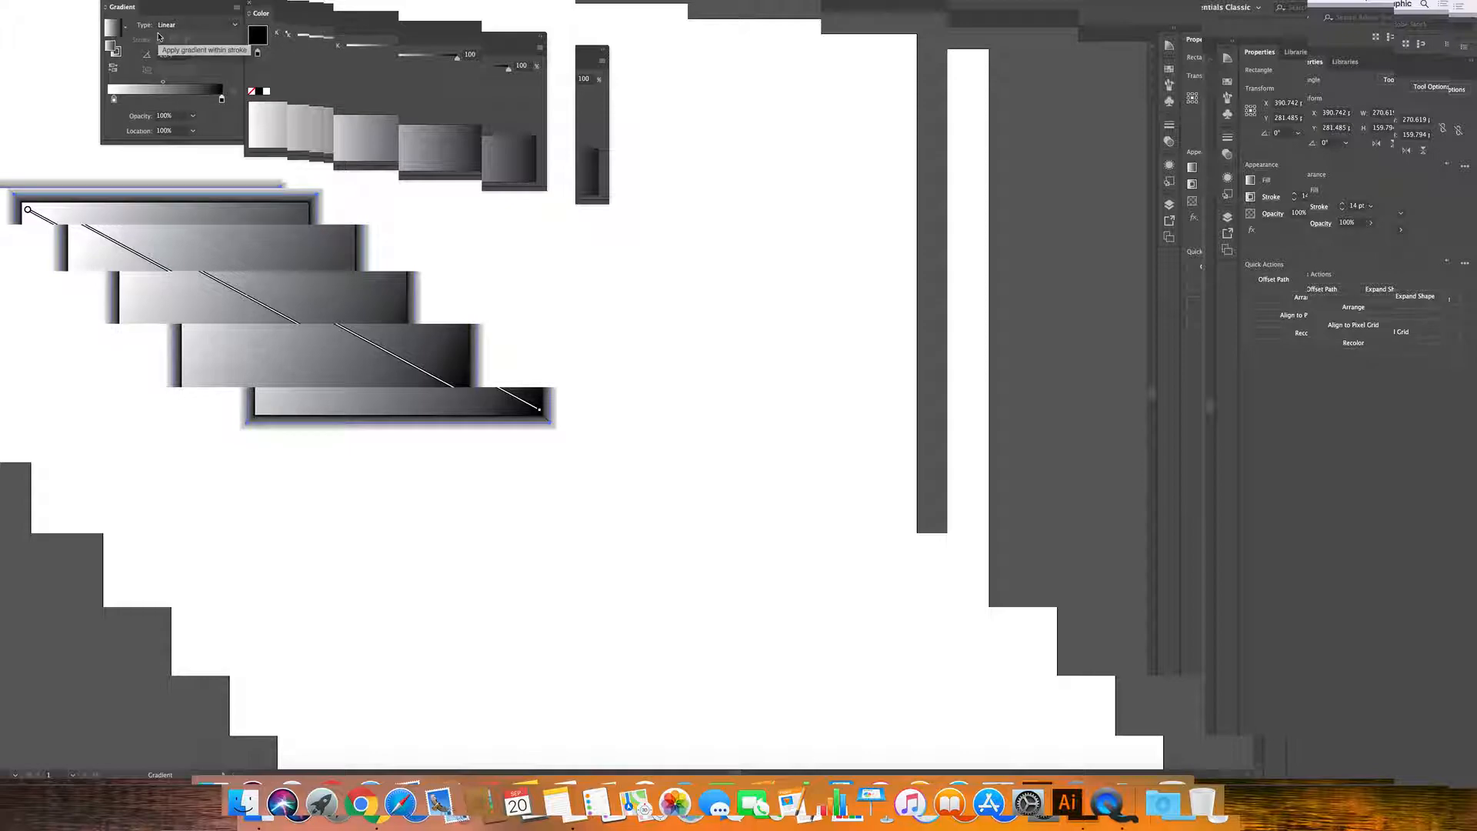
Switch the fill gradient's Type from Linear to Radial.
left_click(166, 27)
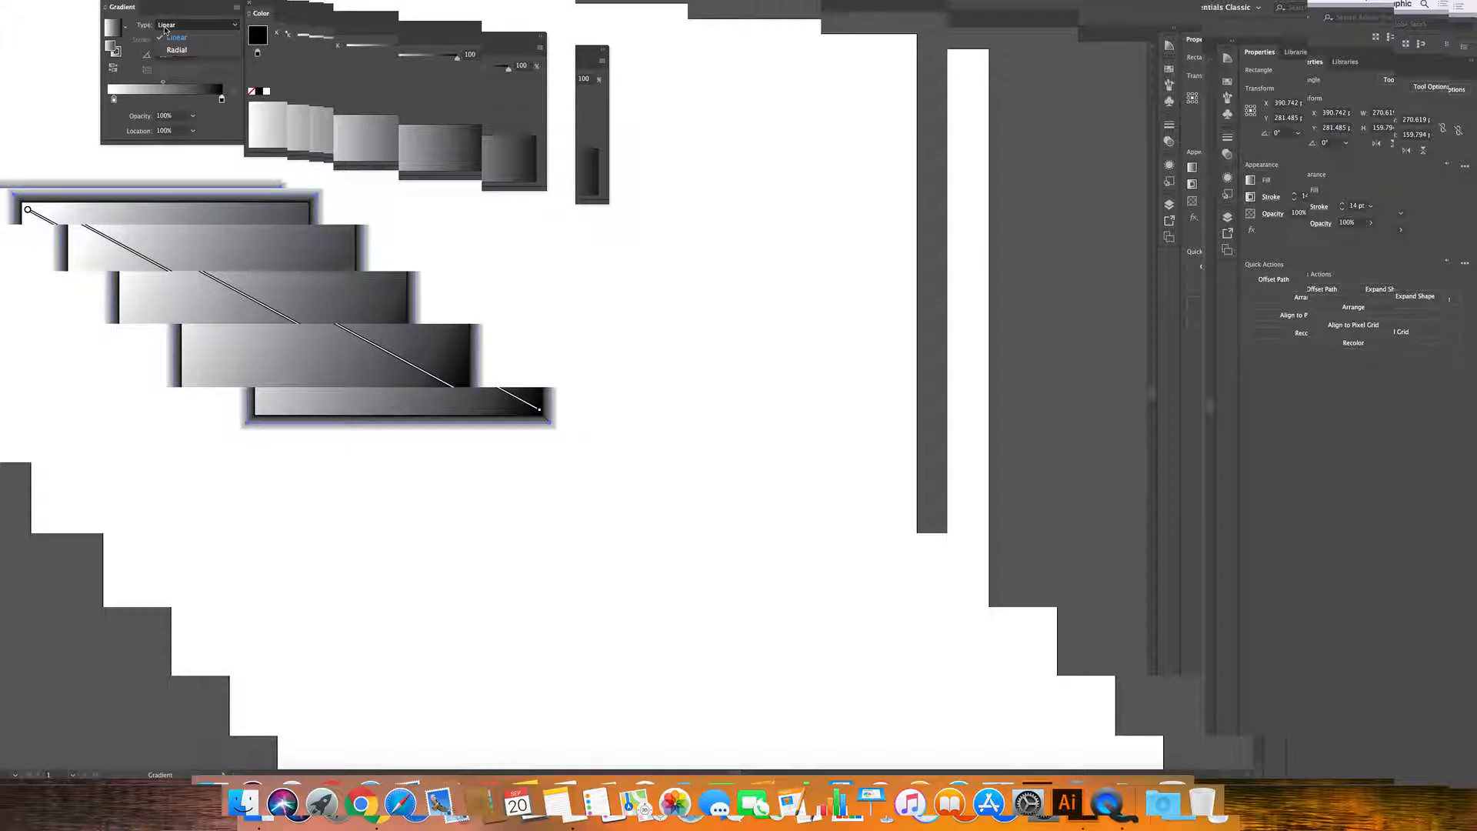
left_click(174, 50)
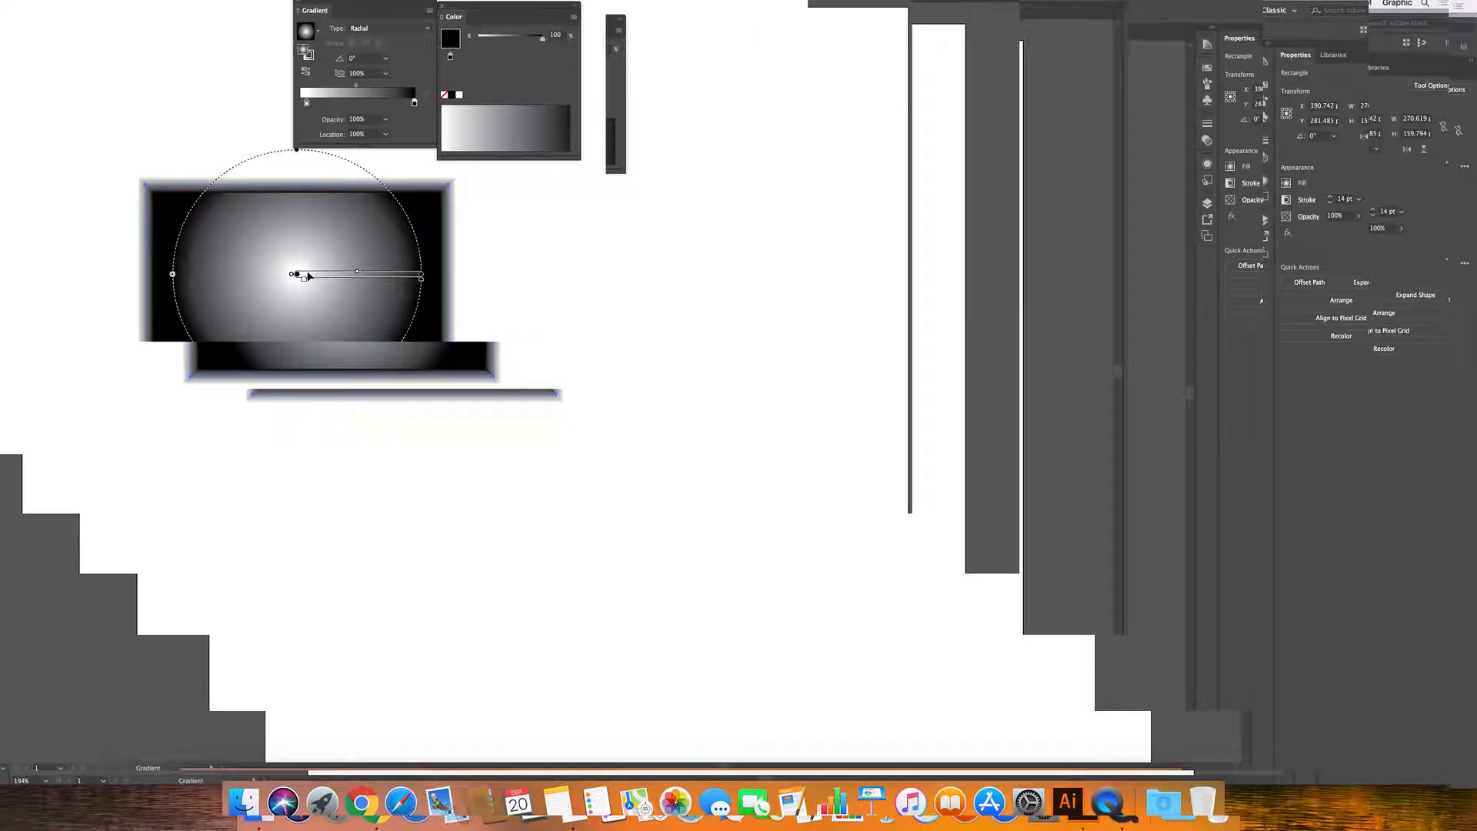
Enlarge the radial fill, squash it into a 31.9% flat ellipse, and centre it in the rectangle.
mouse_move(300, 276)
left_mouse_down()
mouse_move(192, 237)
mouse_move(231, 228)
left_mouse_up()
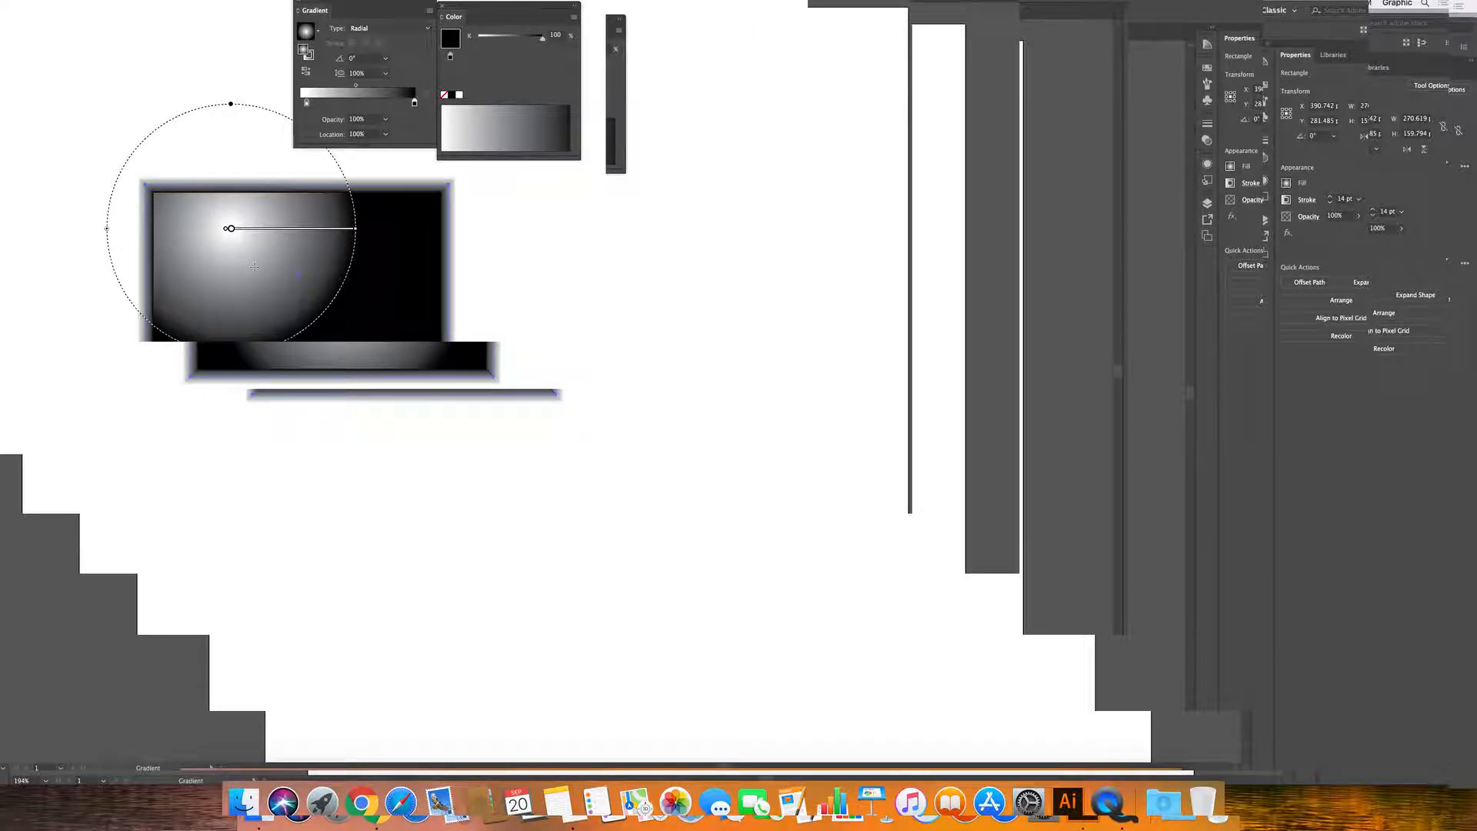
left_click_drag(355, 229, 414, 228)
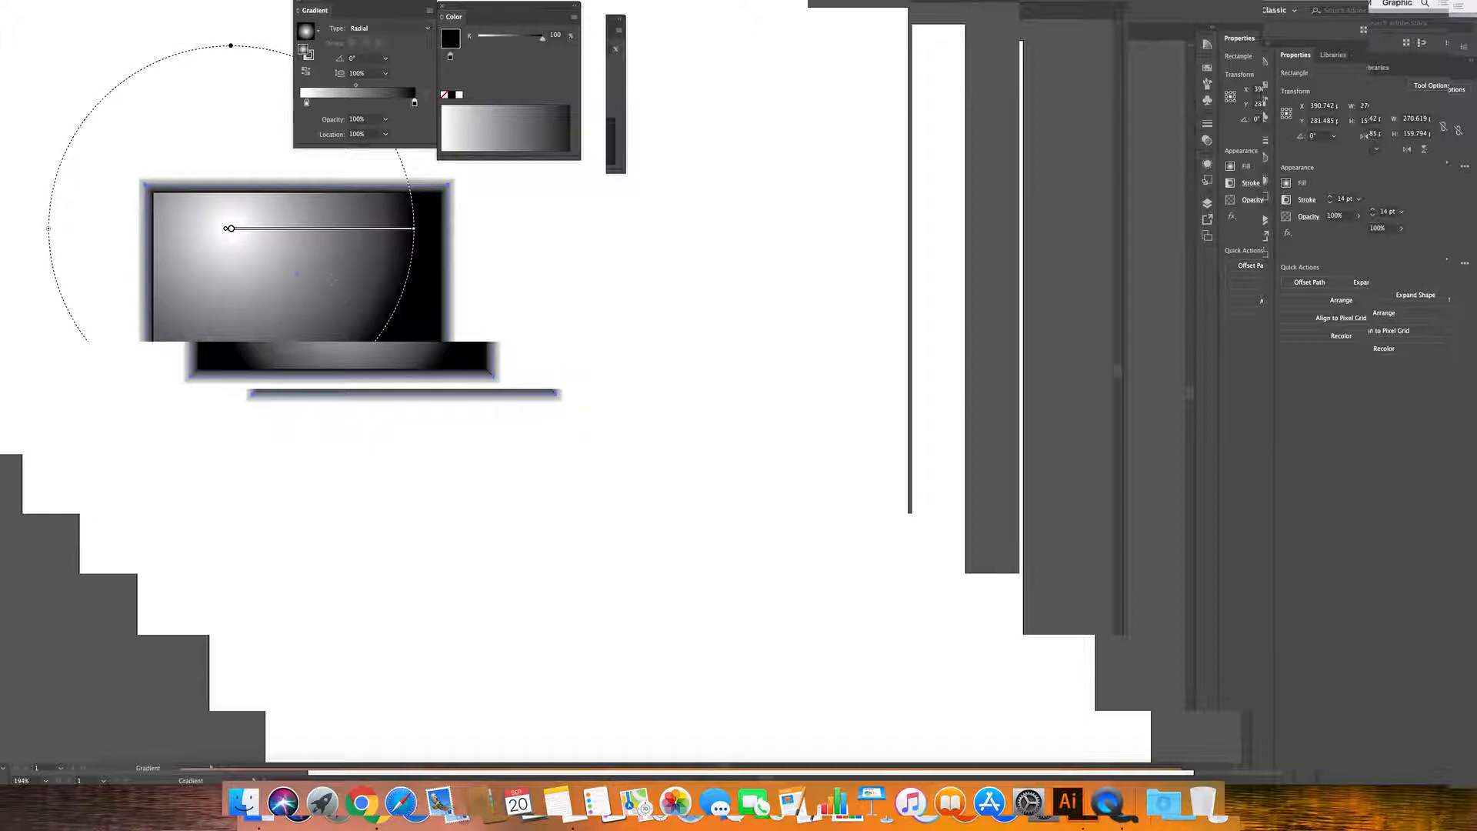
mouse_move(228, 231)
left_mouse_down()
mouse_move(176, 242)
mouse_move(160, 200)
mouse_move(169, 214)
left_mouse_up()
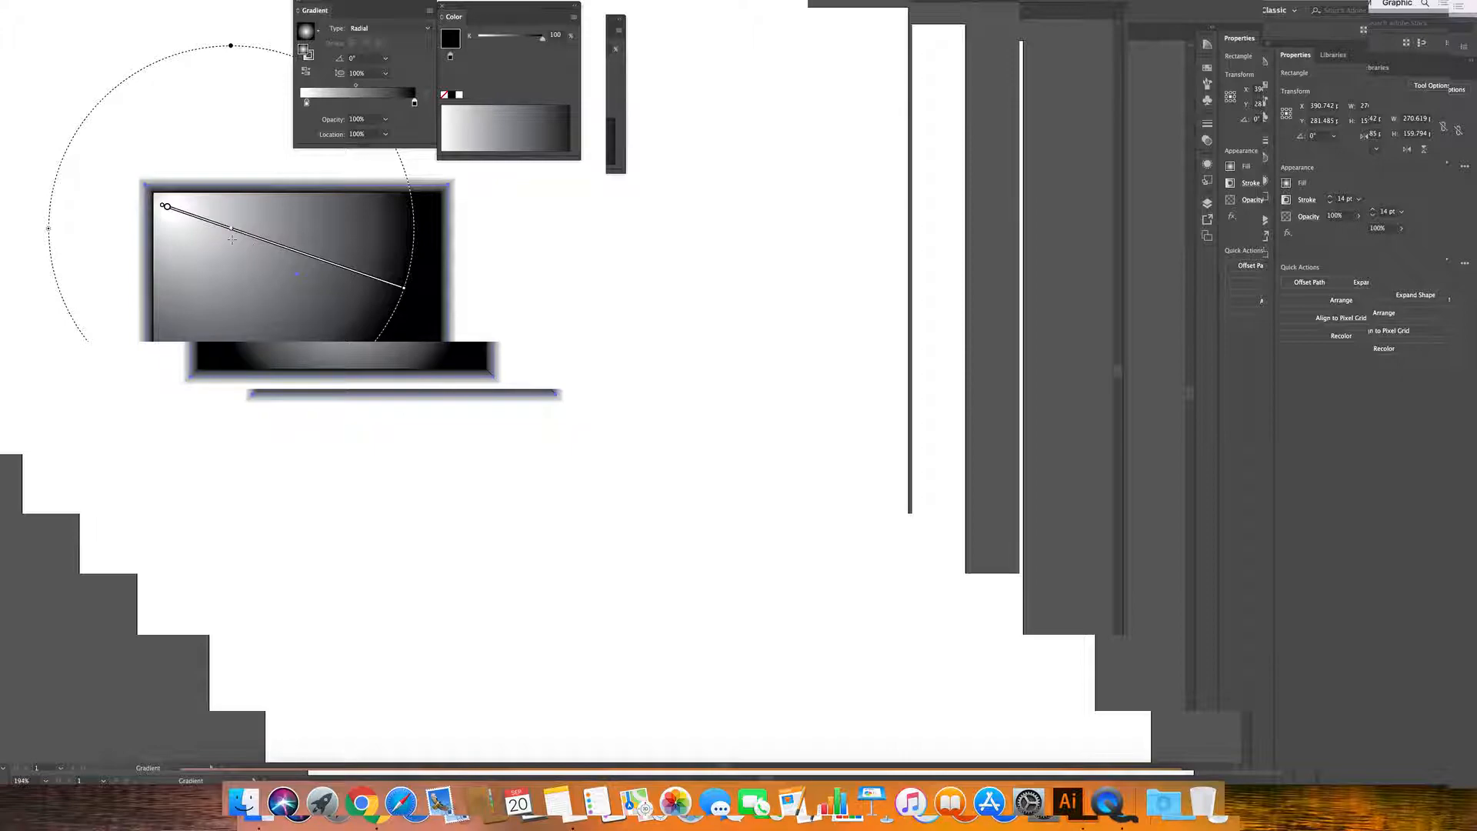
left_click_drag(229, 46, 231, 170)
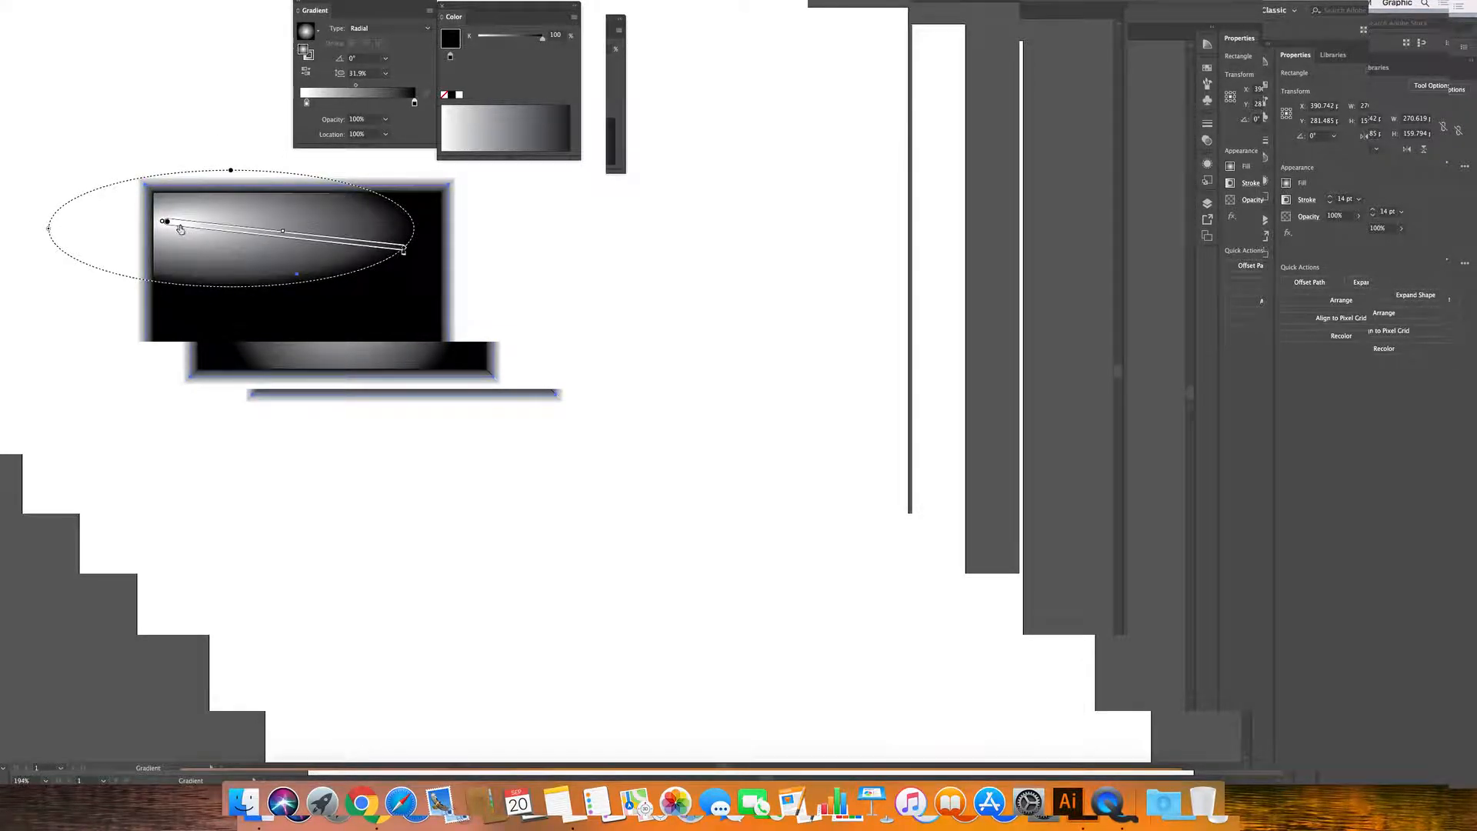
left_click_drag(179, 225, 248, 266)
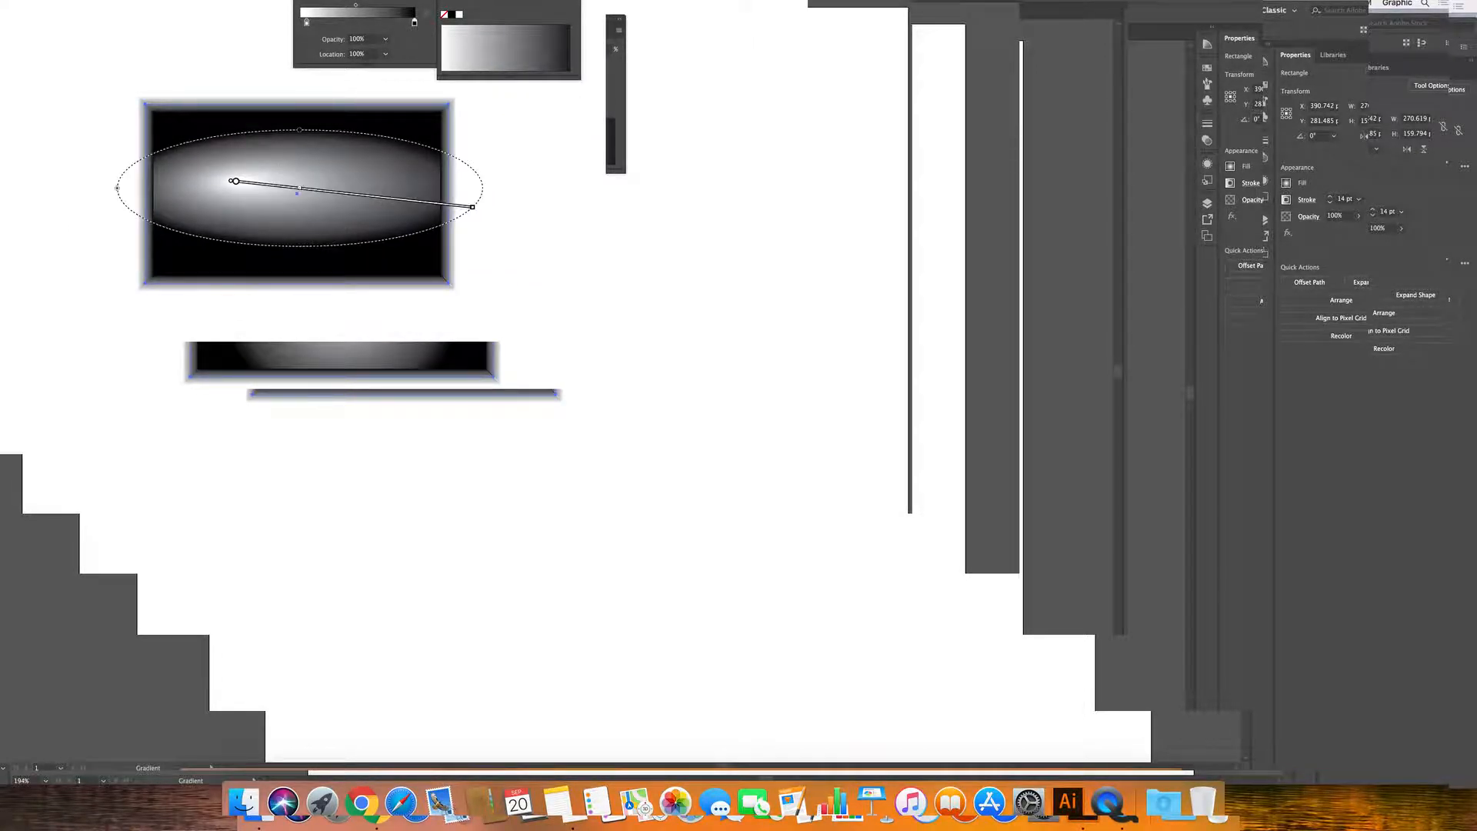
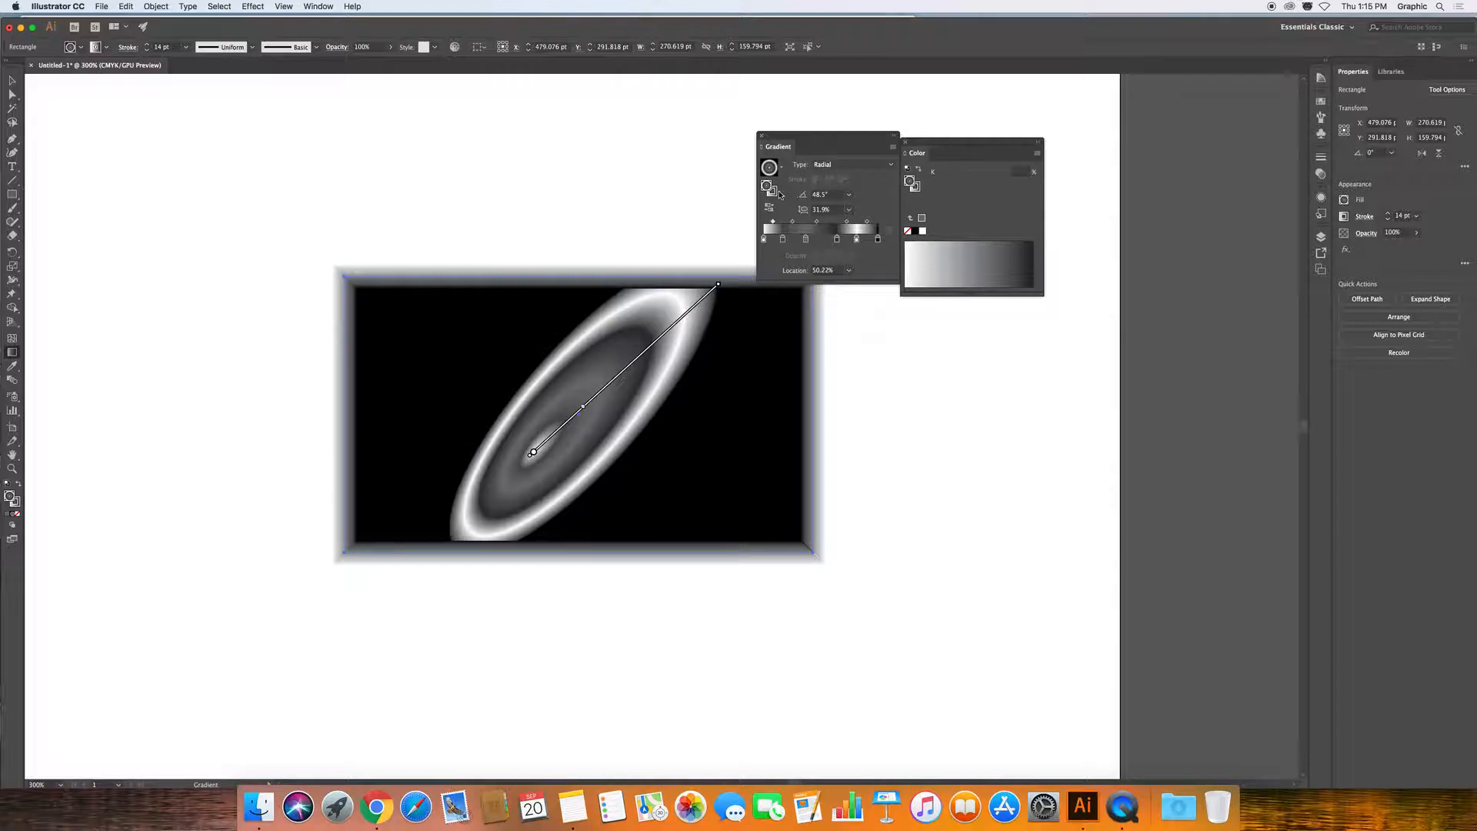
Switch the Gradient panel to the rectangle's 14 pt stroke, showing its linear gradient.
left_click(770, 190)
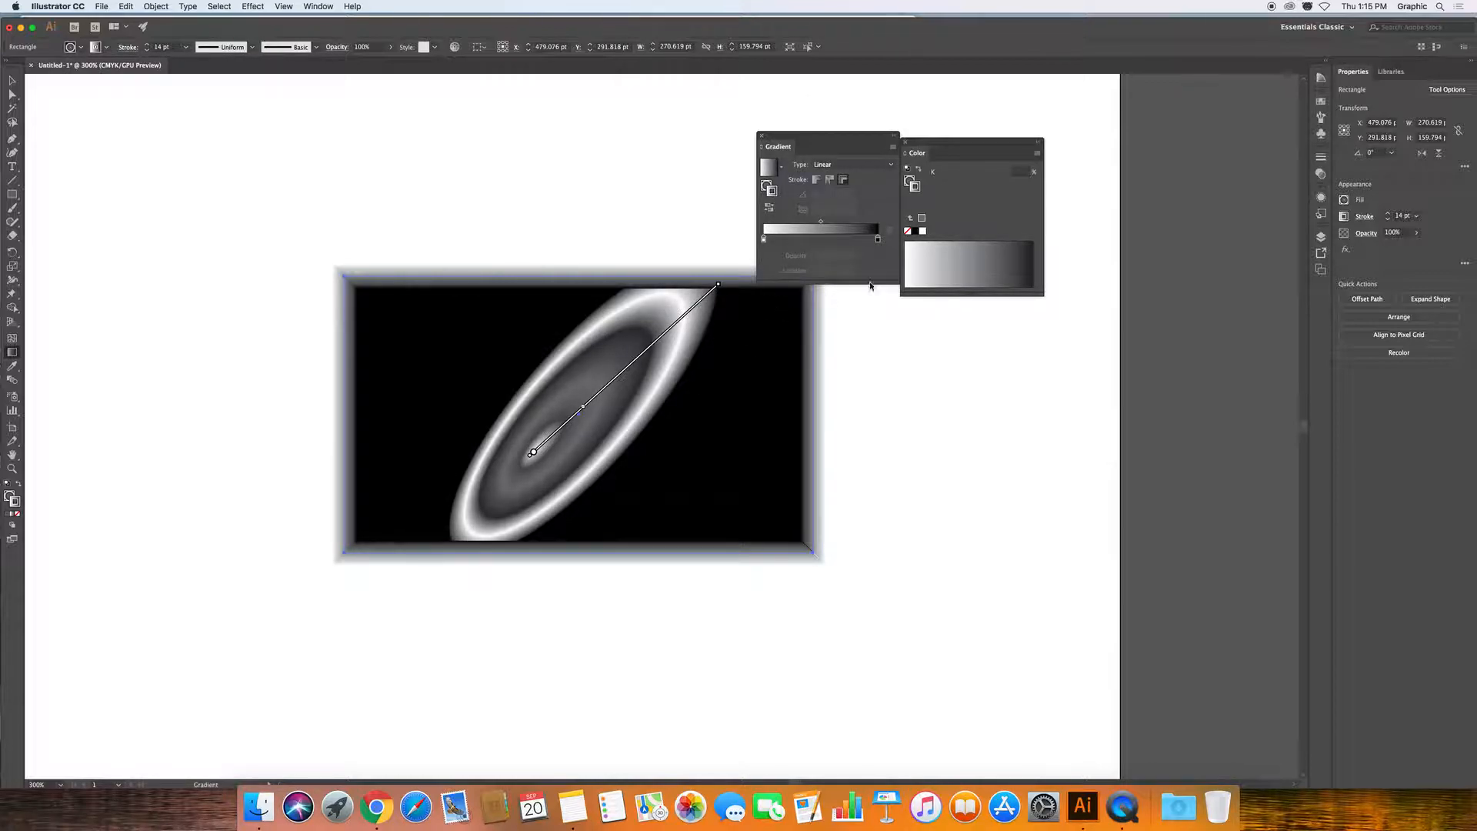
Add grey stroke gradient stops at 40.56%, 79.38% and 63.03%, then shift one for banding.
left_click(811, 241)
left_click(853, 240)
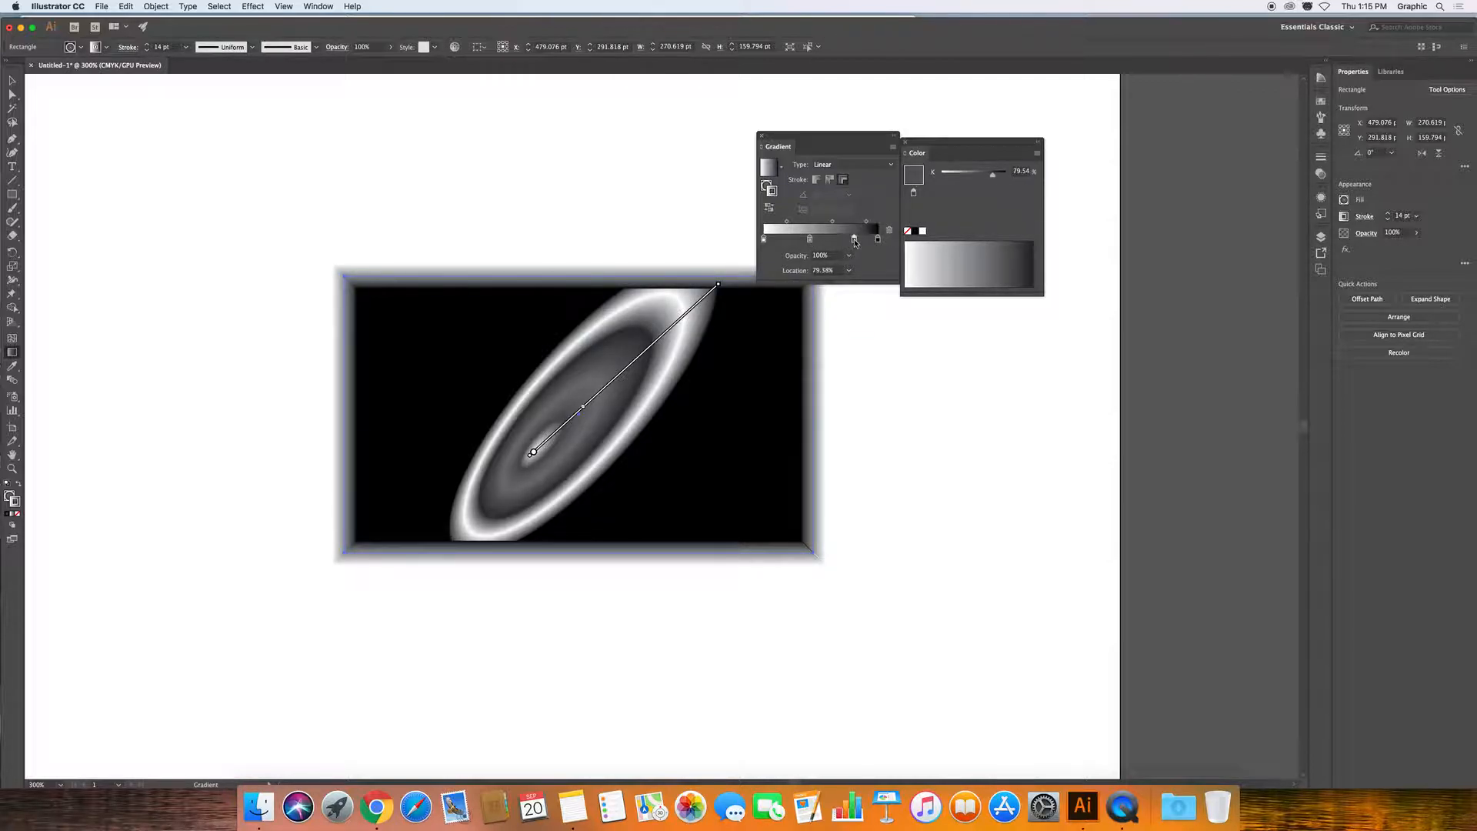
left_click(836, 241)
mouse_move(837, 244)
left_mouse_down()
mouse_move(793, 243)
mouse_move(840, 240)
mouse_move(827, 245)
left_mouse_up()
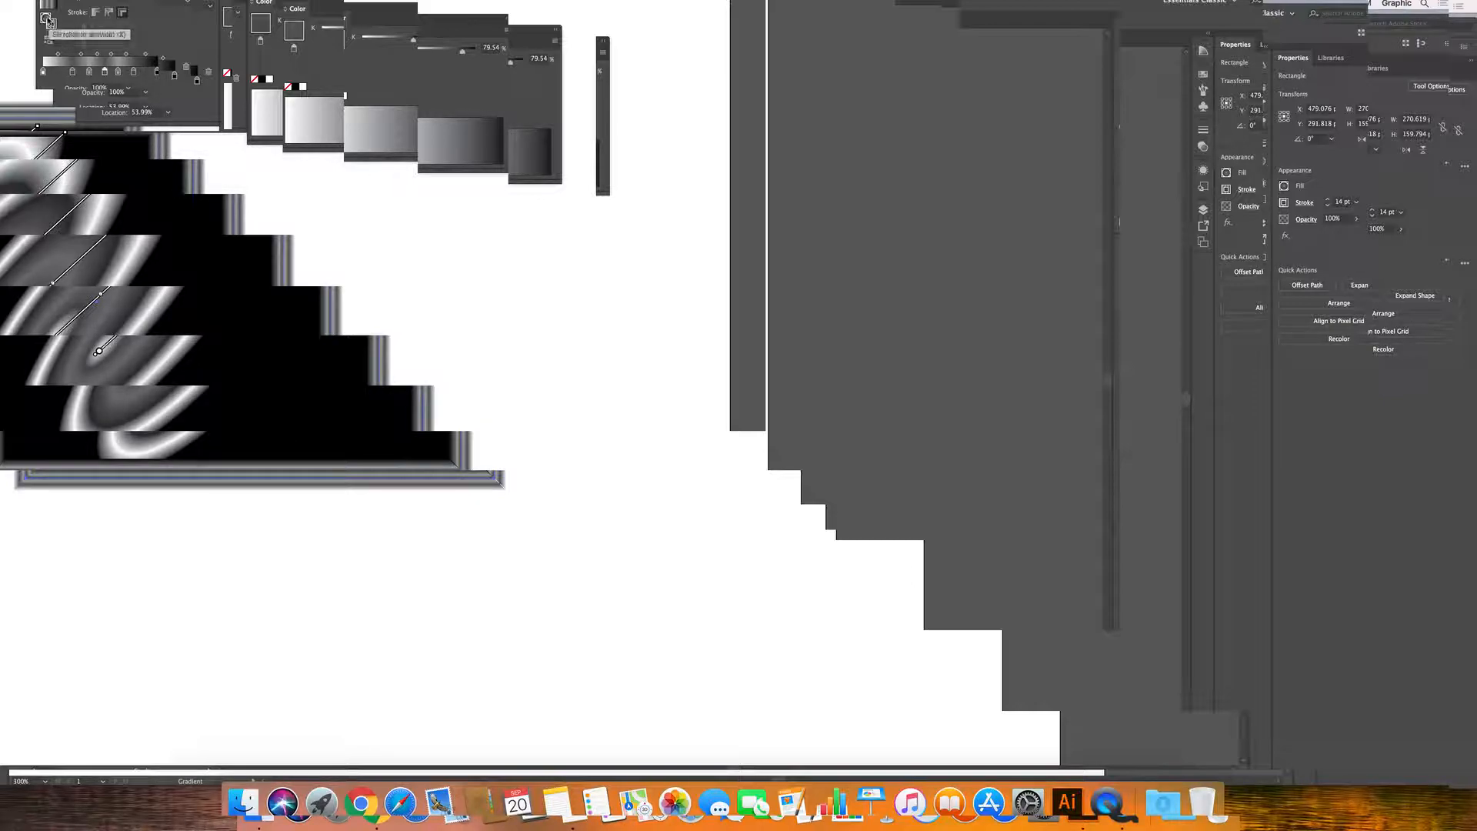
Toggle gradient editing between fill and stroke, ending on the fill.
left_click(47, 21)
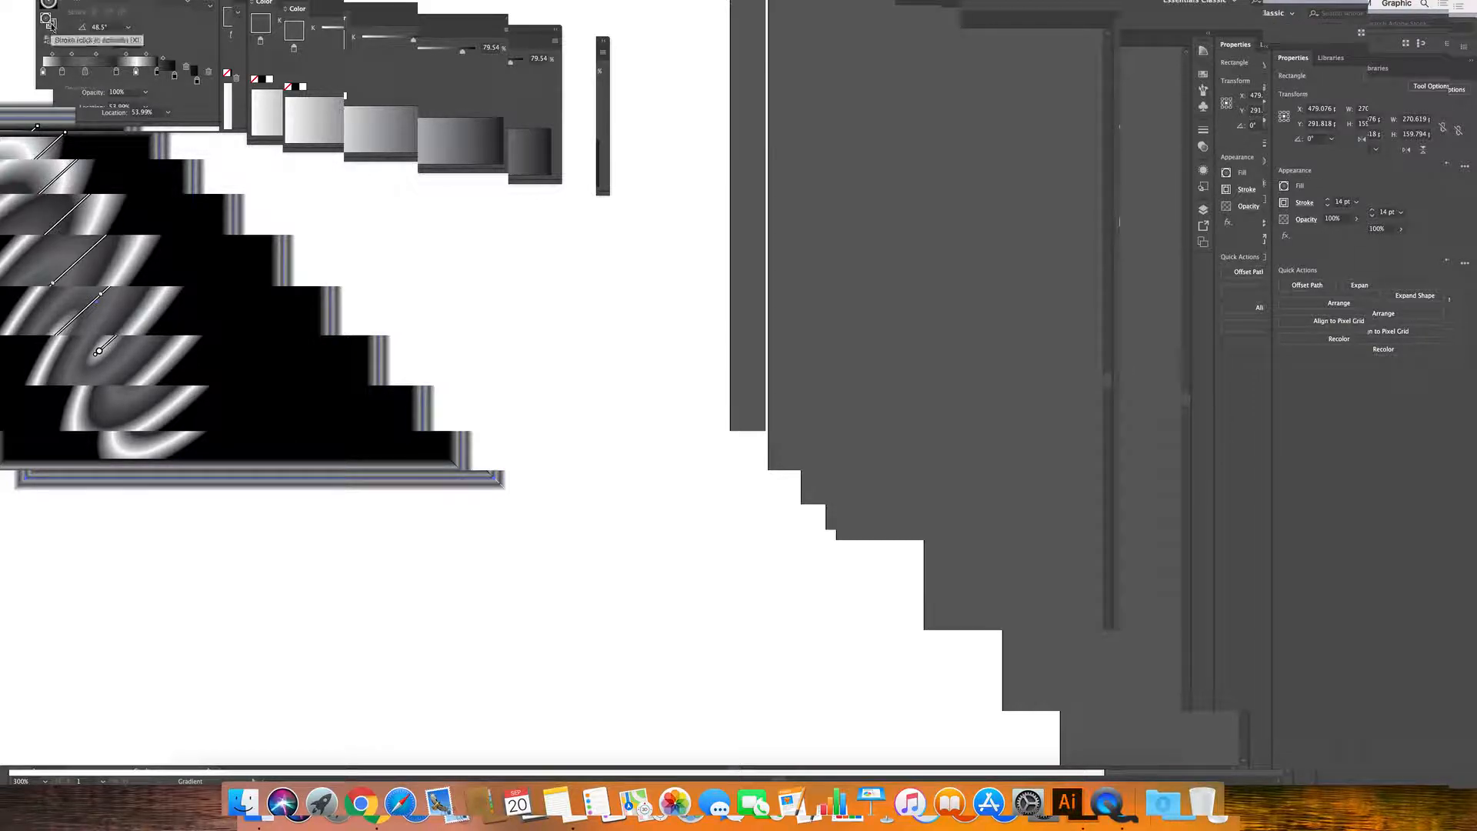
left_click(48, 21)
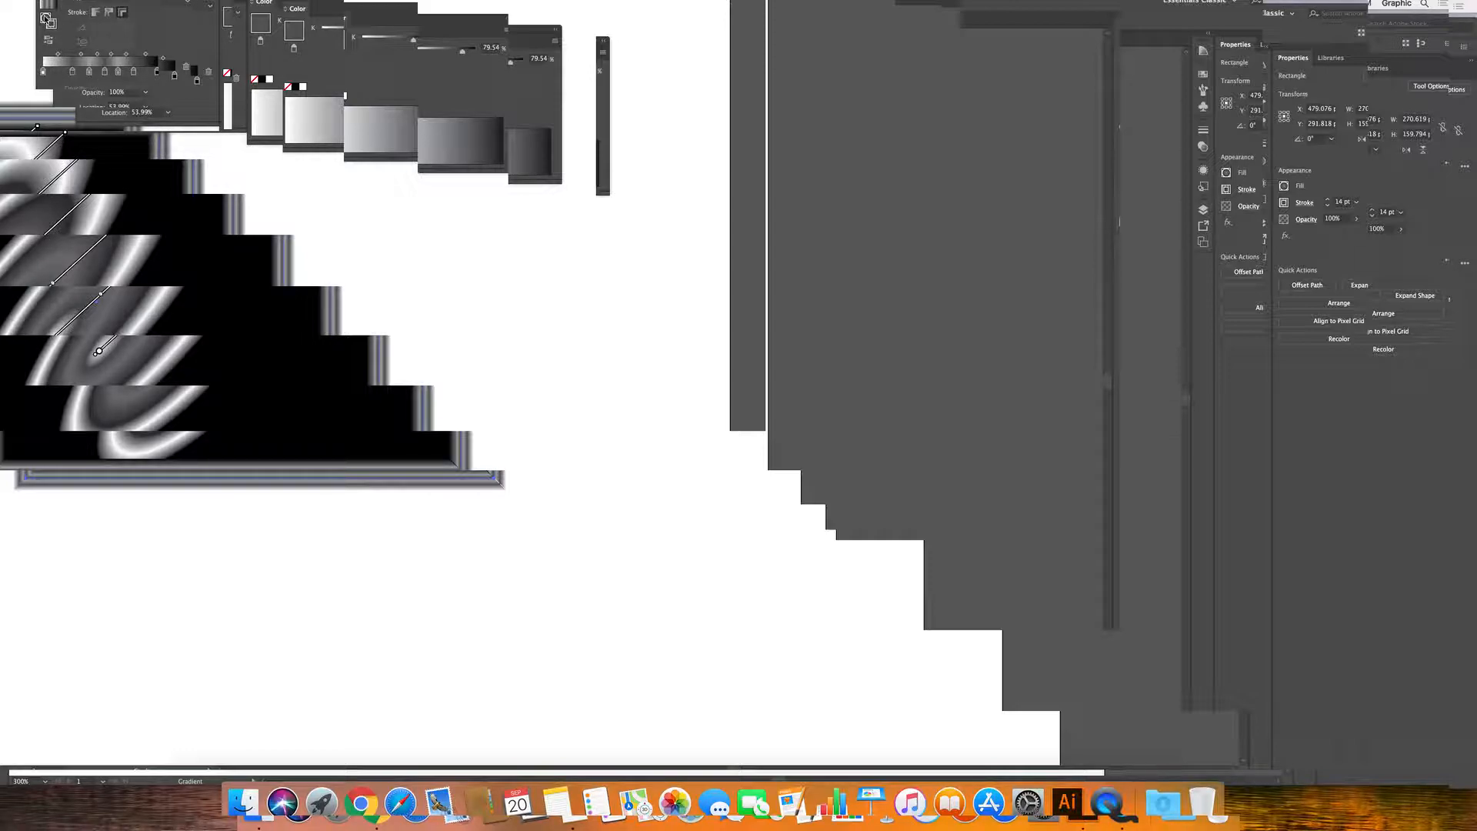
left_click(48, 23)
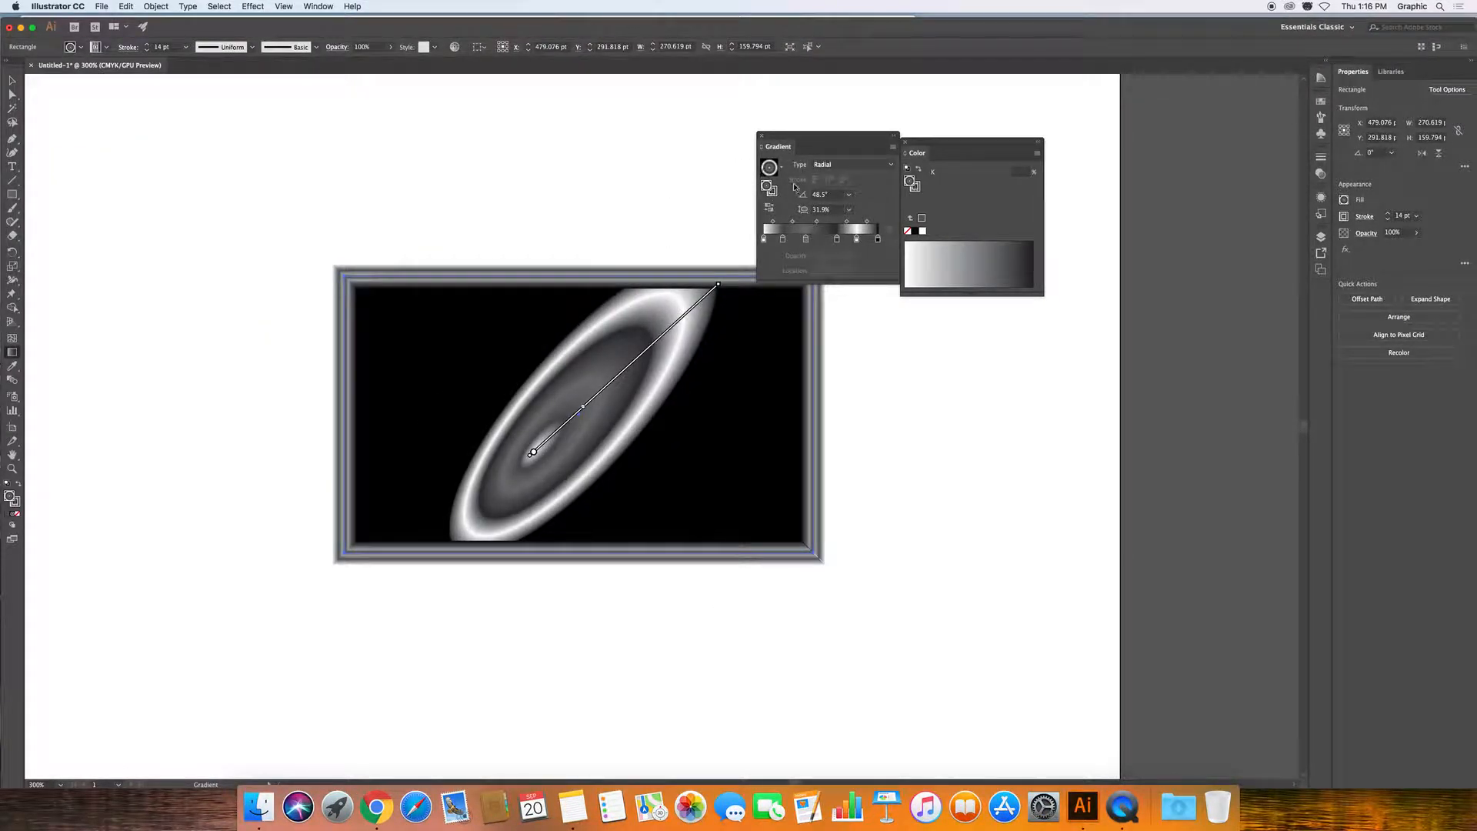
Deselect the rectangle, zoom in on its top-left gradient border, then zoom back out.
key("v")
left_click(219, 370)
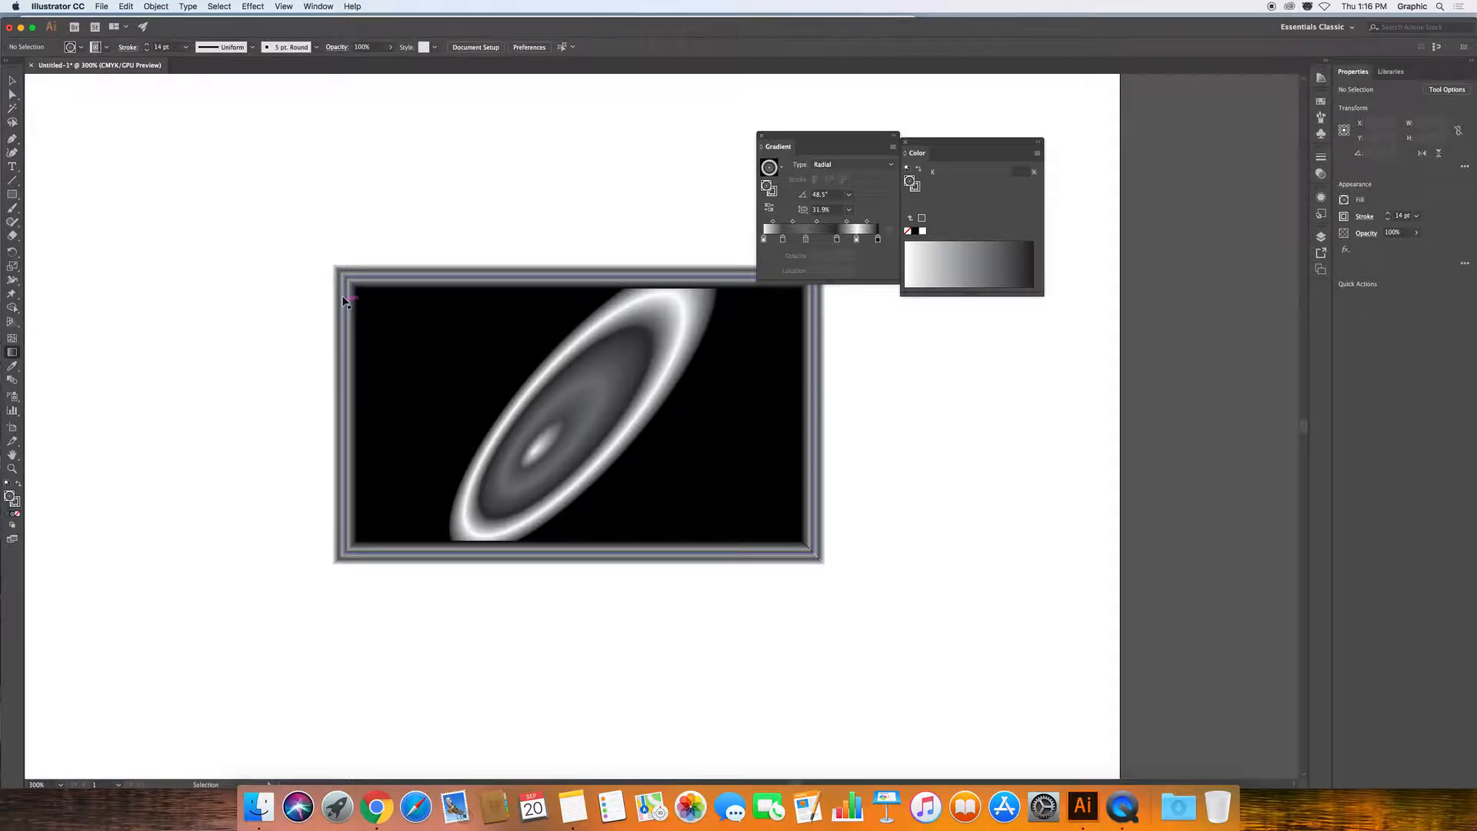
key("z")
left_click_drag(320, 254, 566, 409)
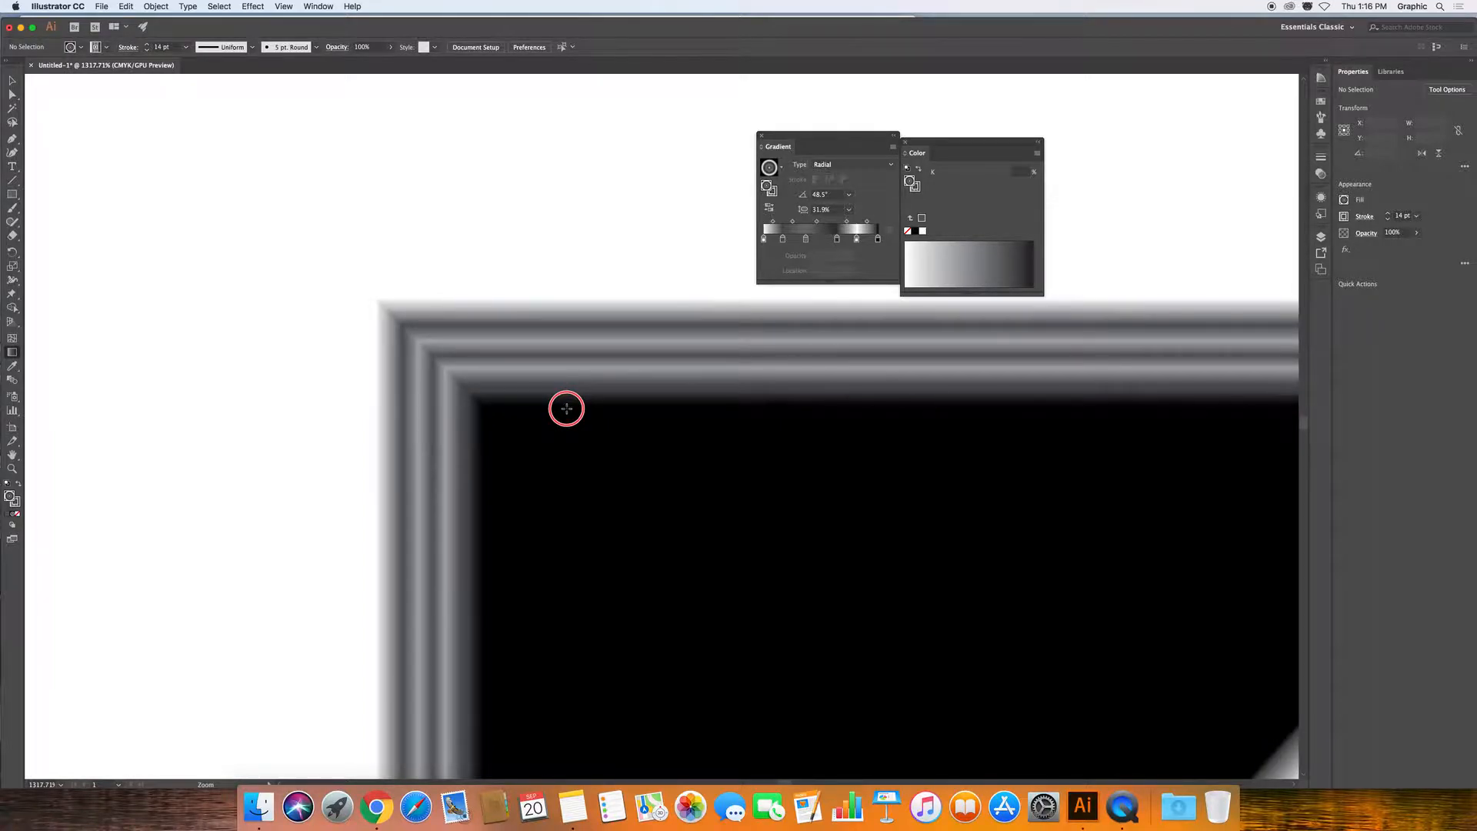
left_click_drag(566, 409, 353, 277)
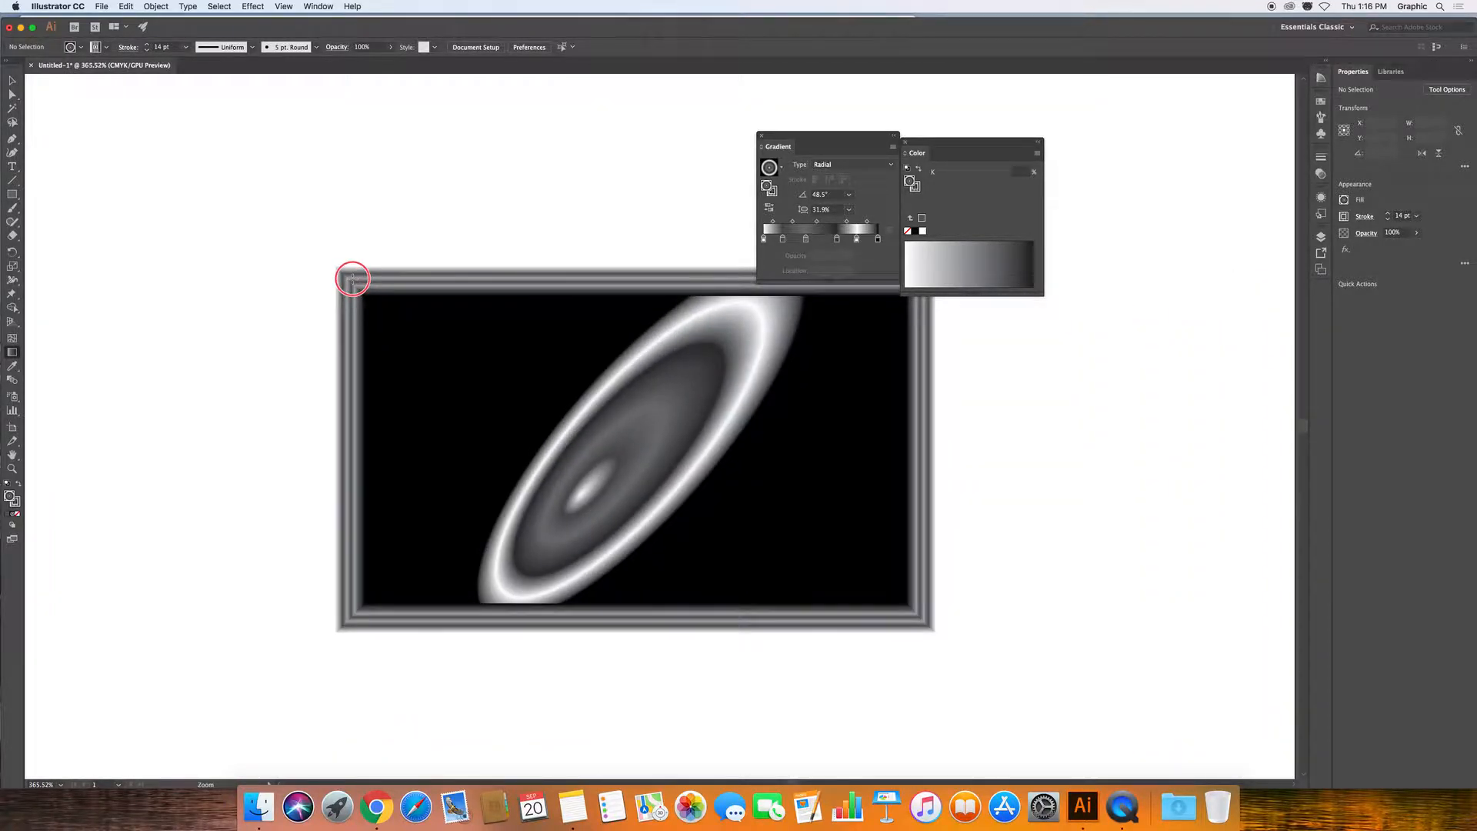
Select all and delete the gradient rectangle.
key("g")
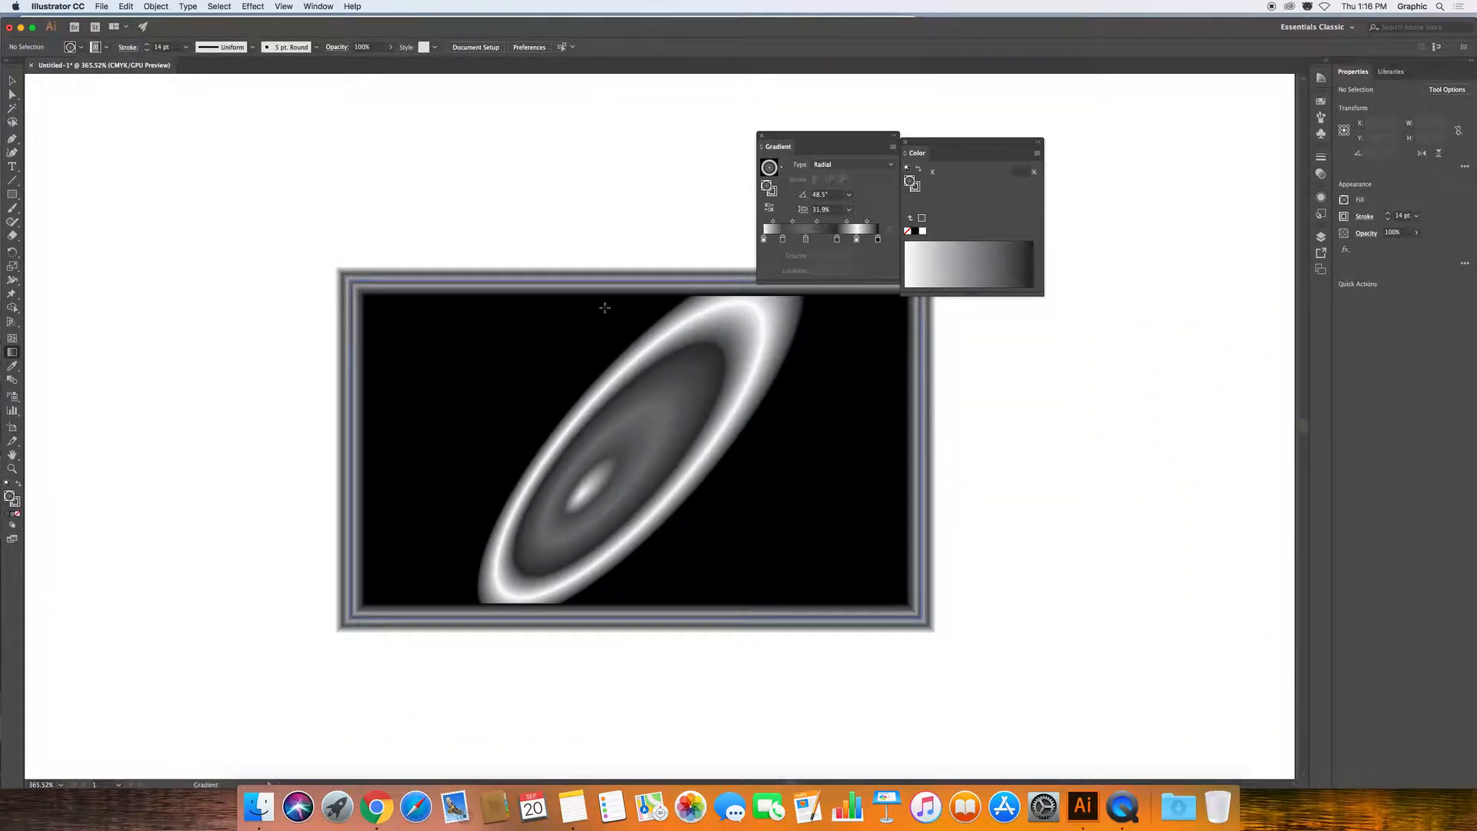
key("super+a")
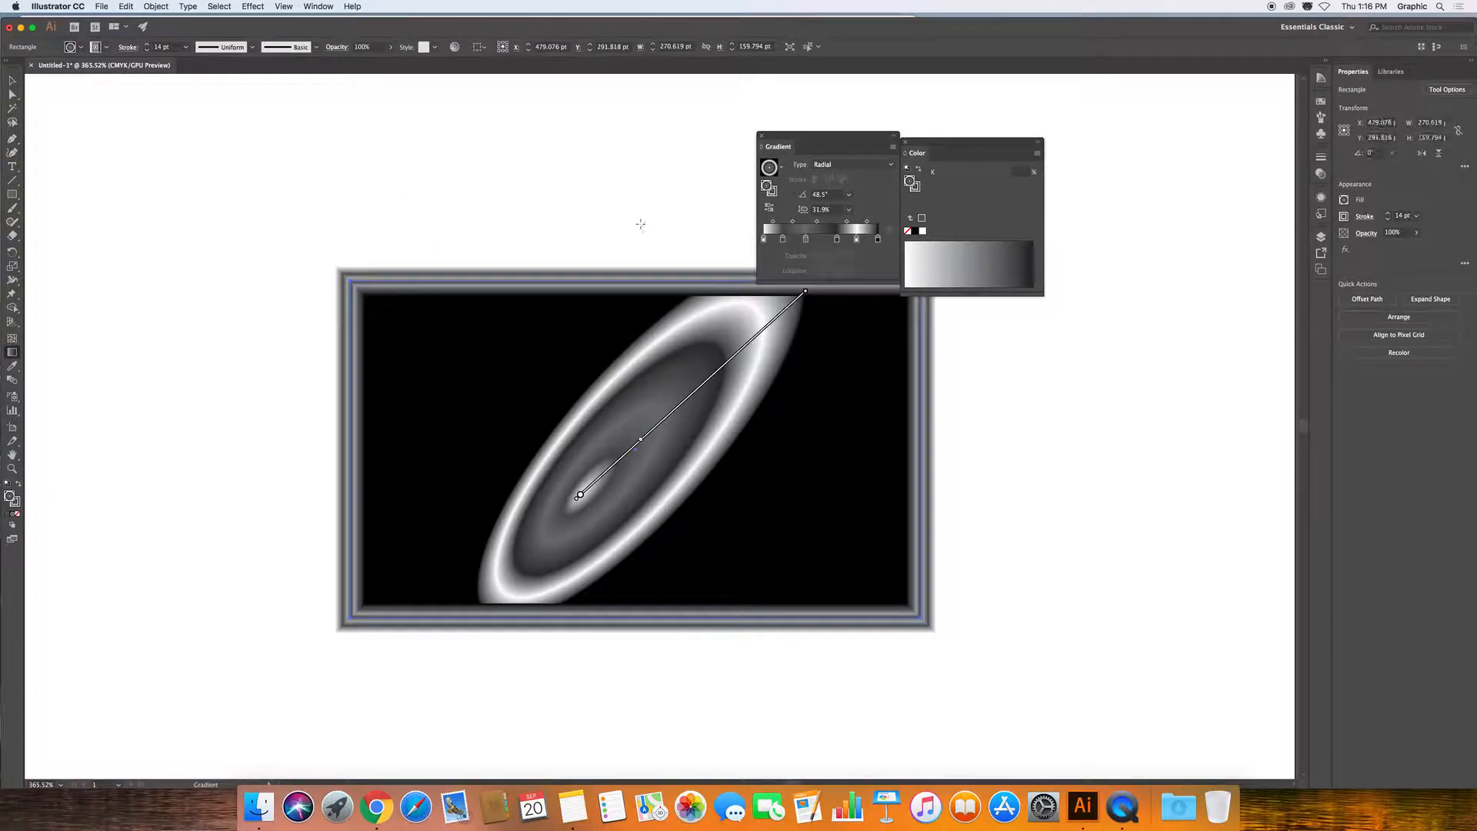
key("Delete")
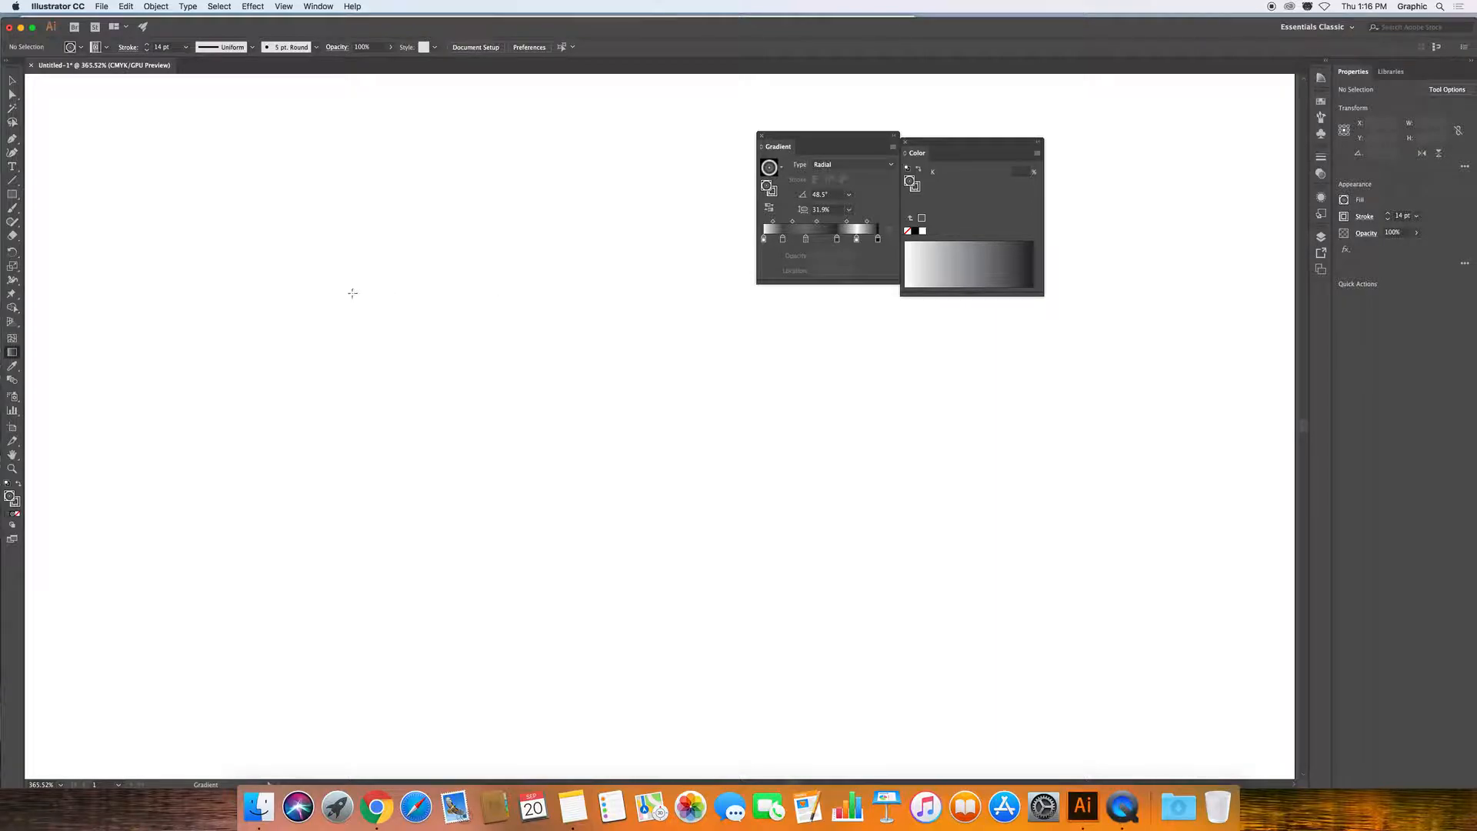
Draw a tall rectangle with a flat grey fill and a solid black stroke.
left_click(12, 193)
left_click_drag(318, 267, 491, 501)
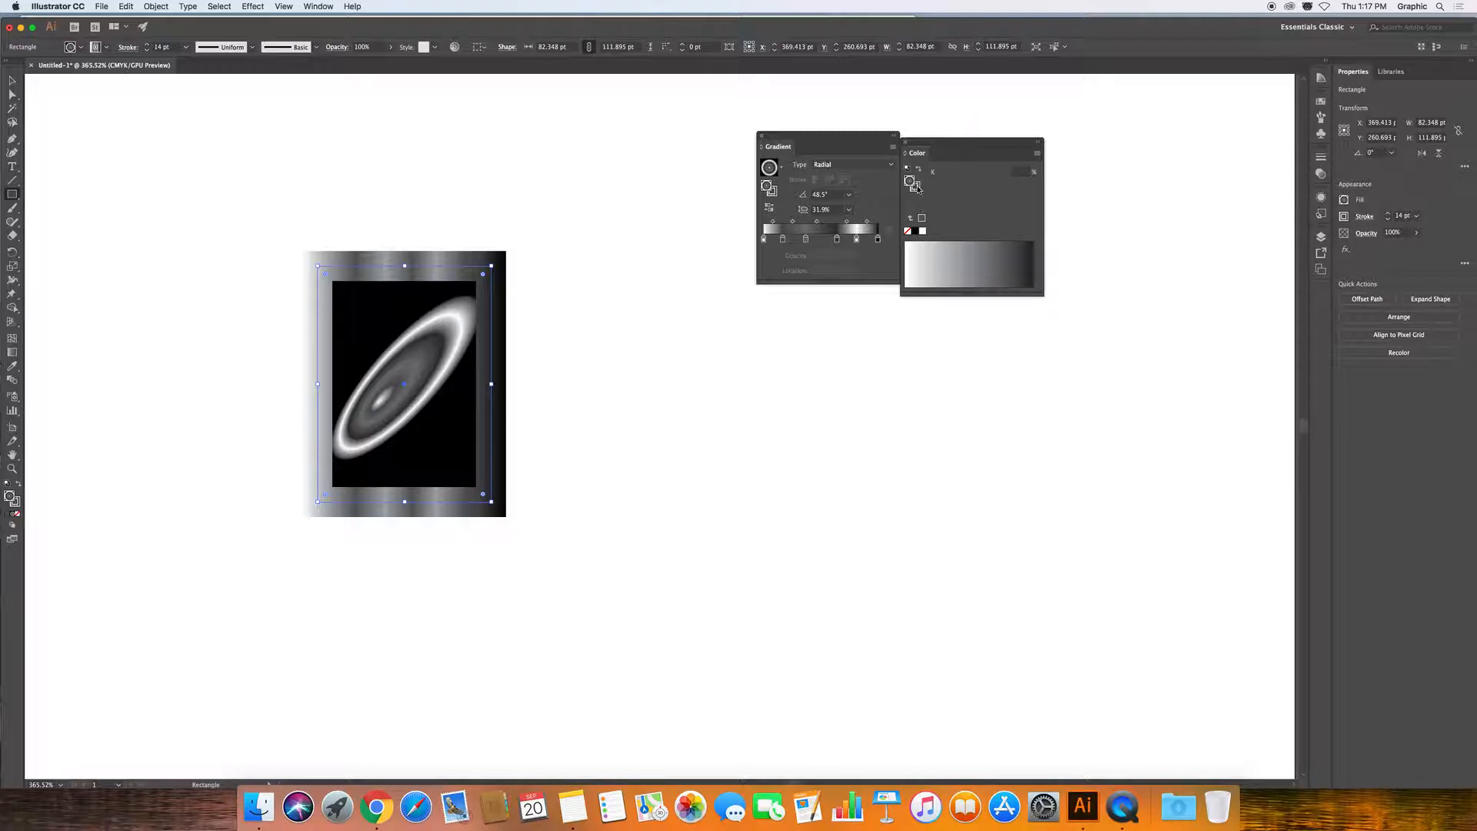
left_click(980, 258)
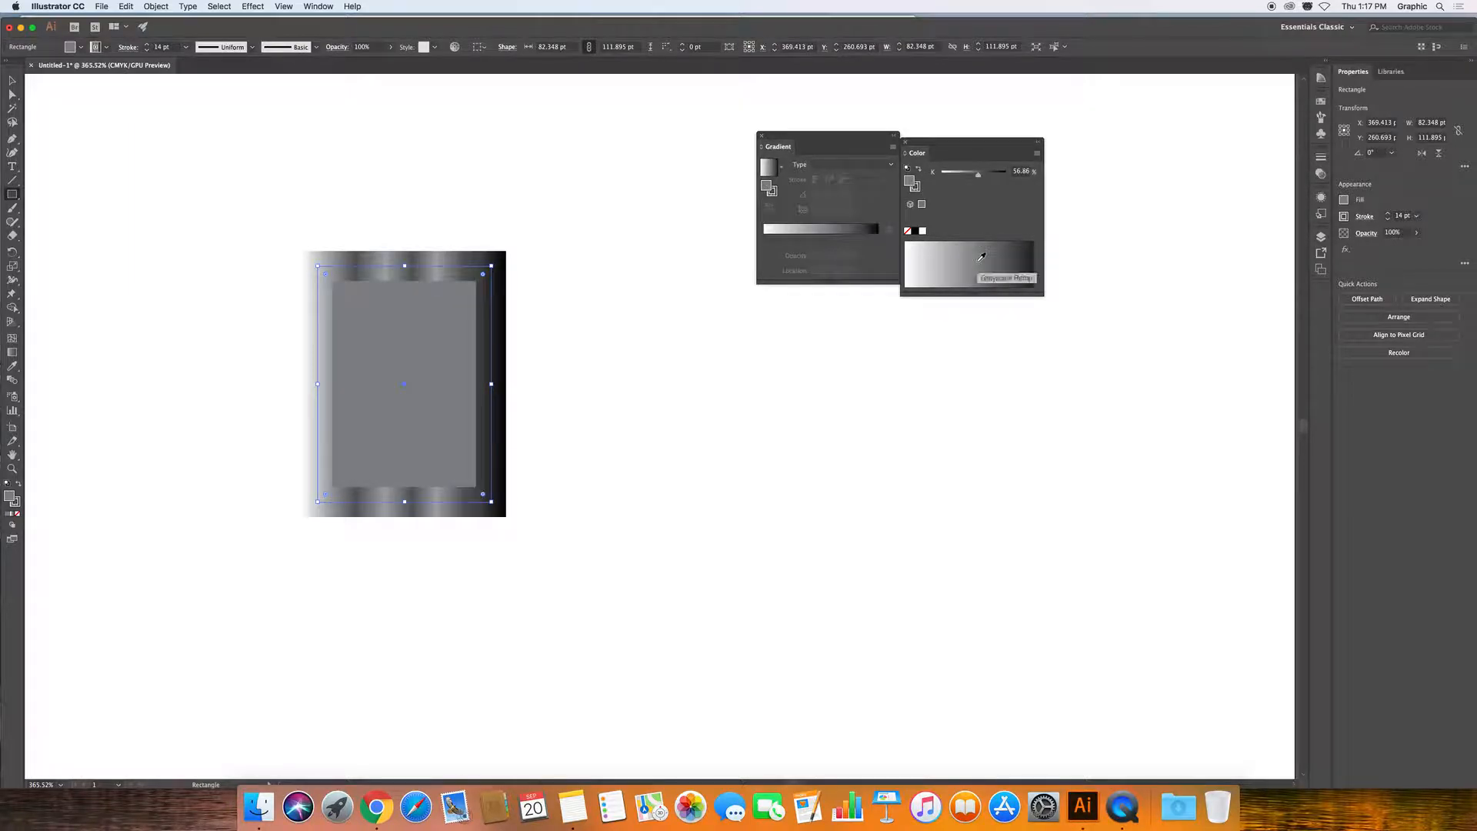
left_click(774, 194)
left_click(1004, 253)
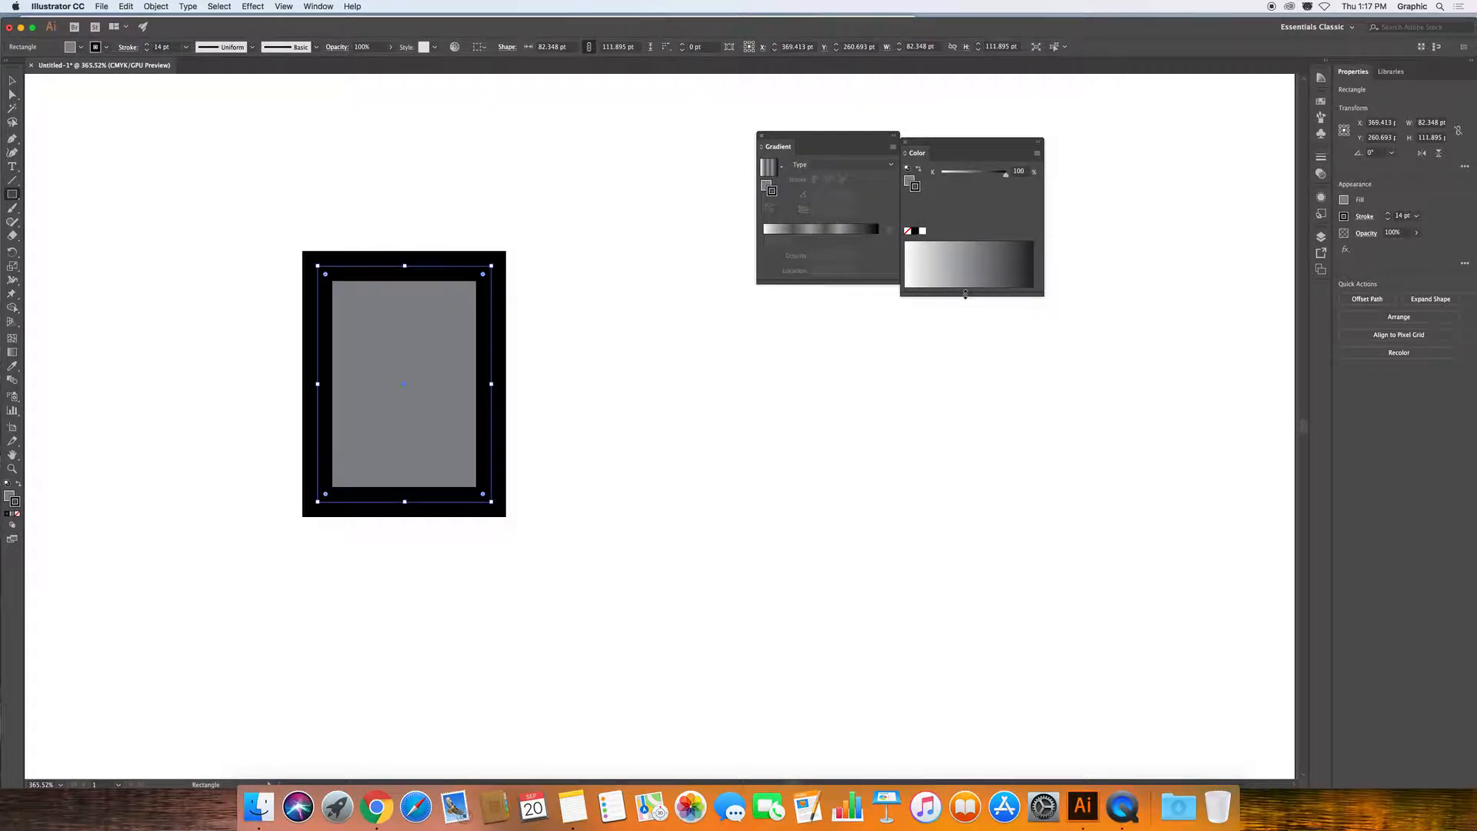
left_click(13, 80)
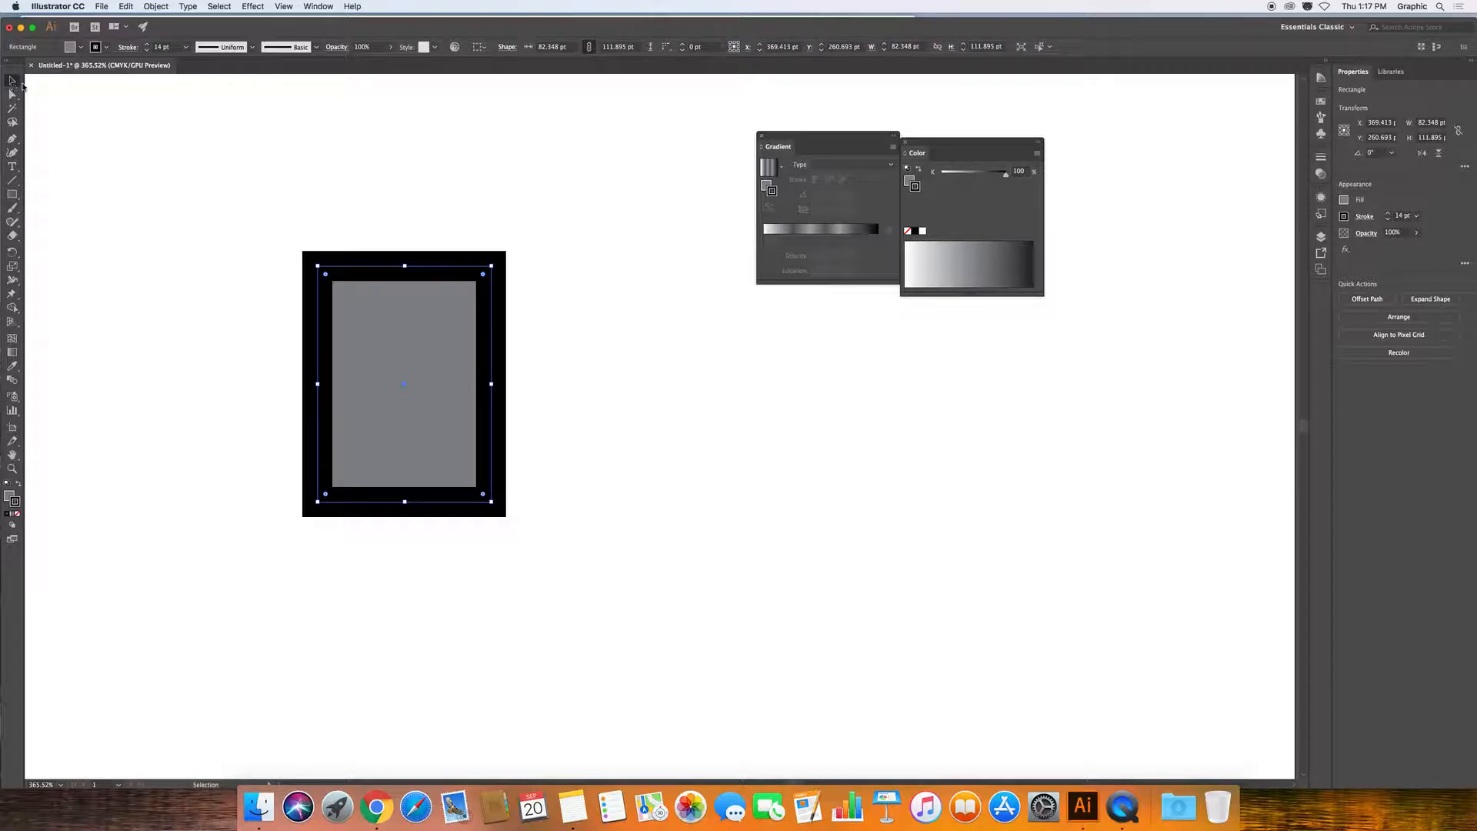
Draw an ellipse overlapping the rectangle's right side and select both shapes.
left_click(17, 198)
left_click_drag(18, 197, 53, 222)
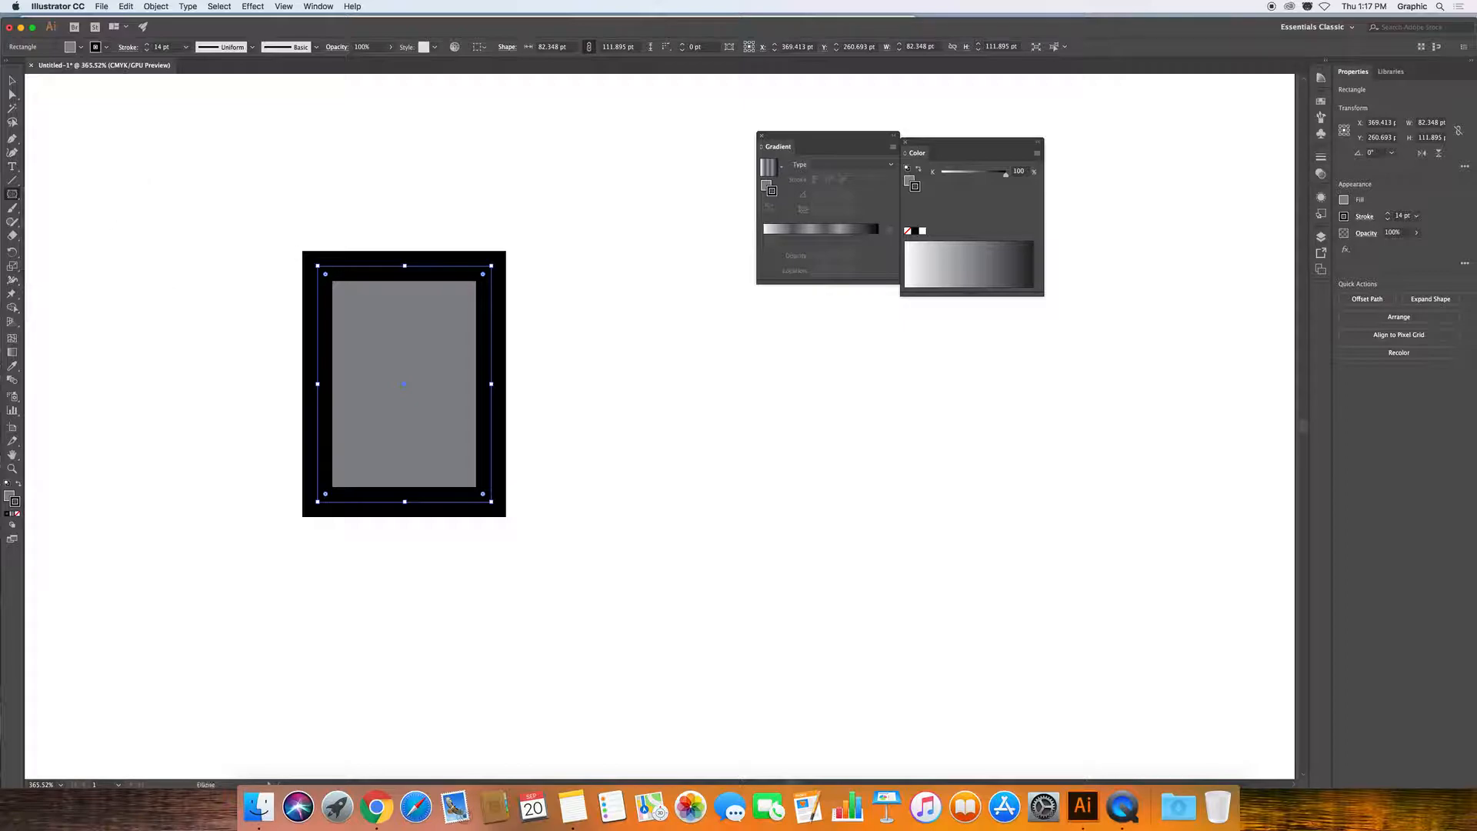
left_click_drag(683, 297, 381, 465)
left_click(12, 80)
left_click_drag(185, 142, 800, 583)
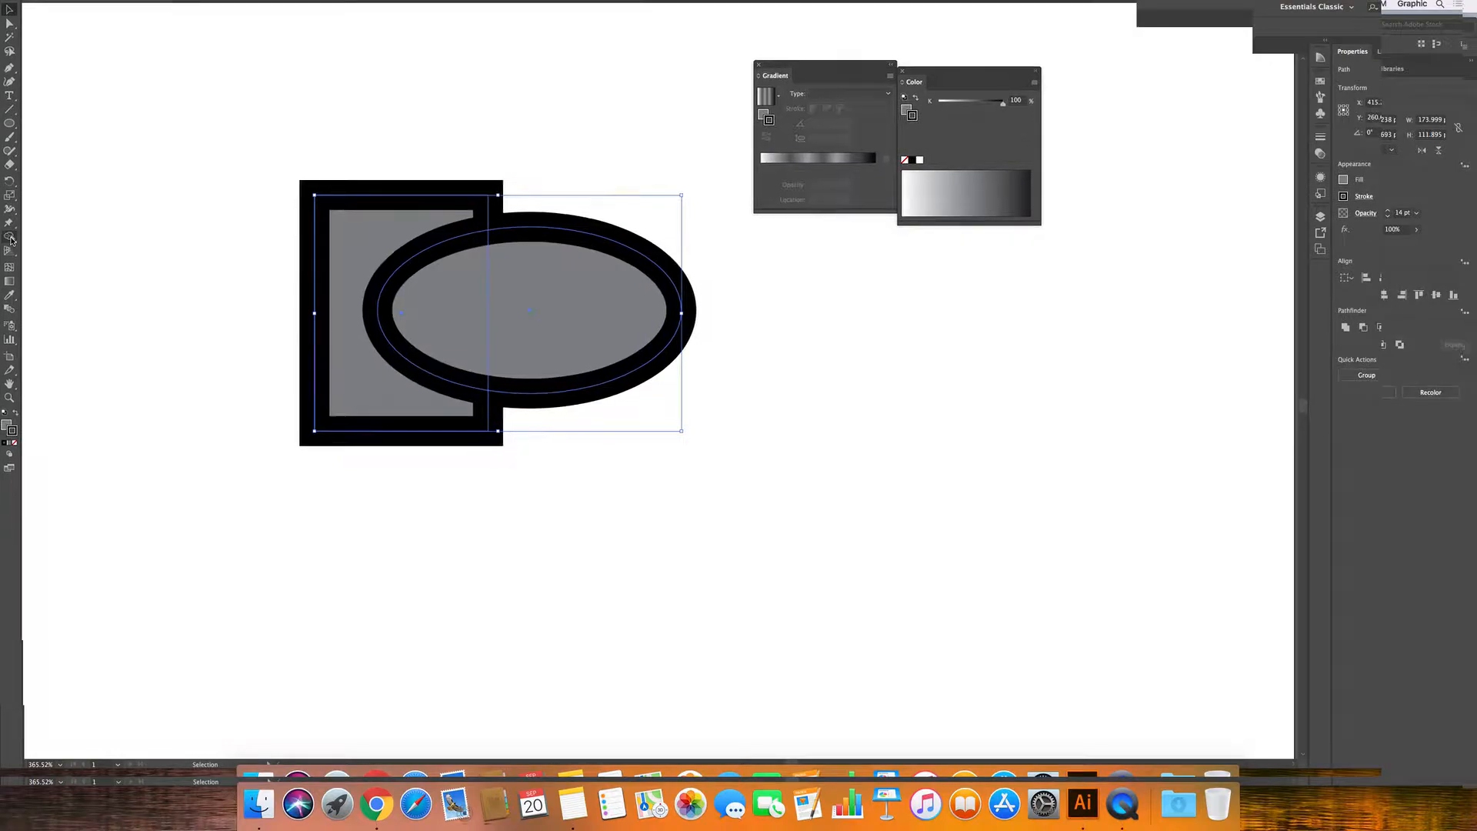
Merge the rectangle and ellipse with the Shape Builder, then undo the merge.
left_click(7, 192)
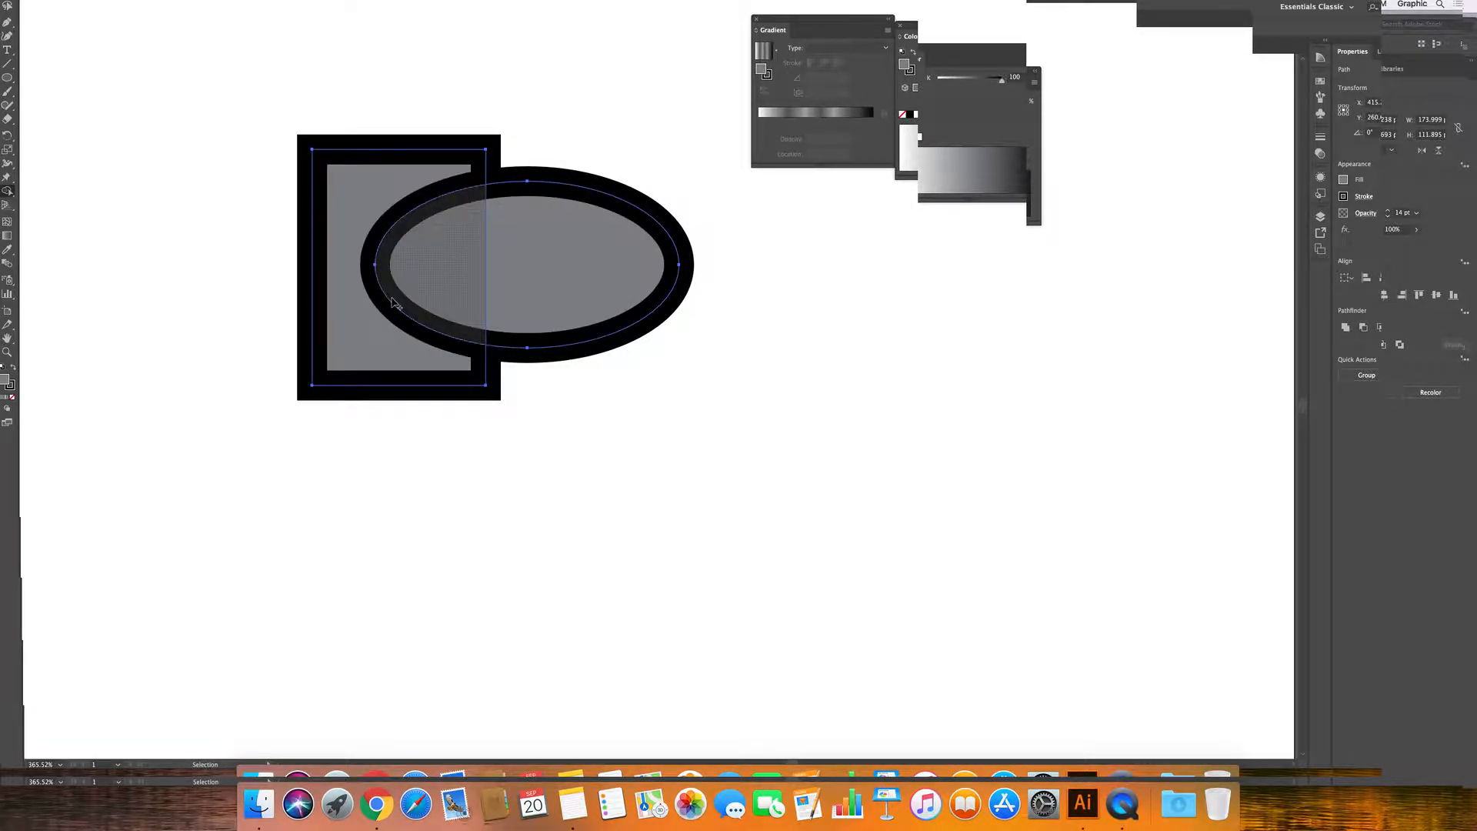
left_click_drag(359, 203, 561, 259)
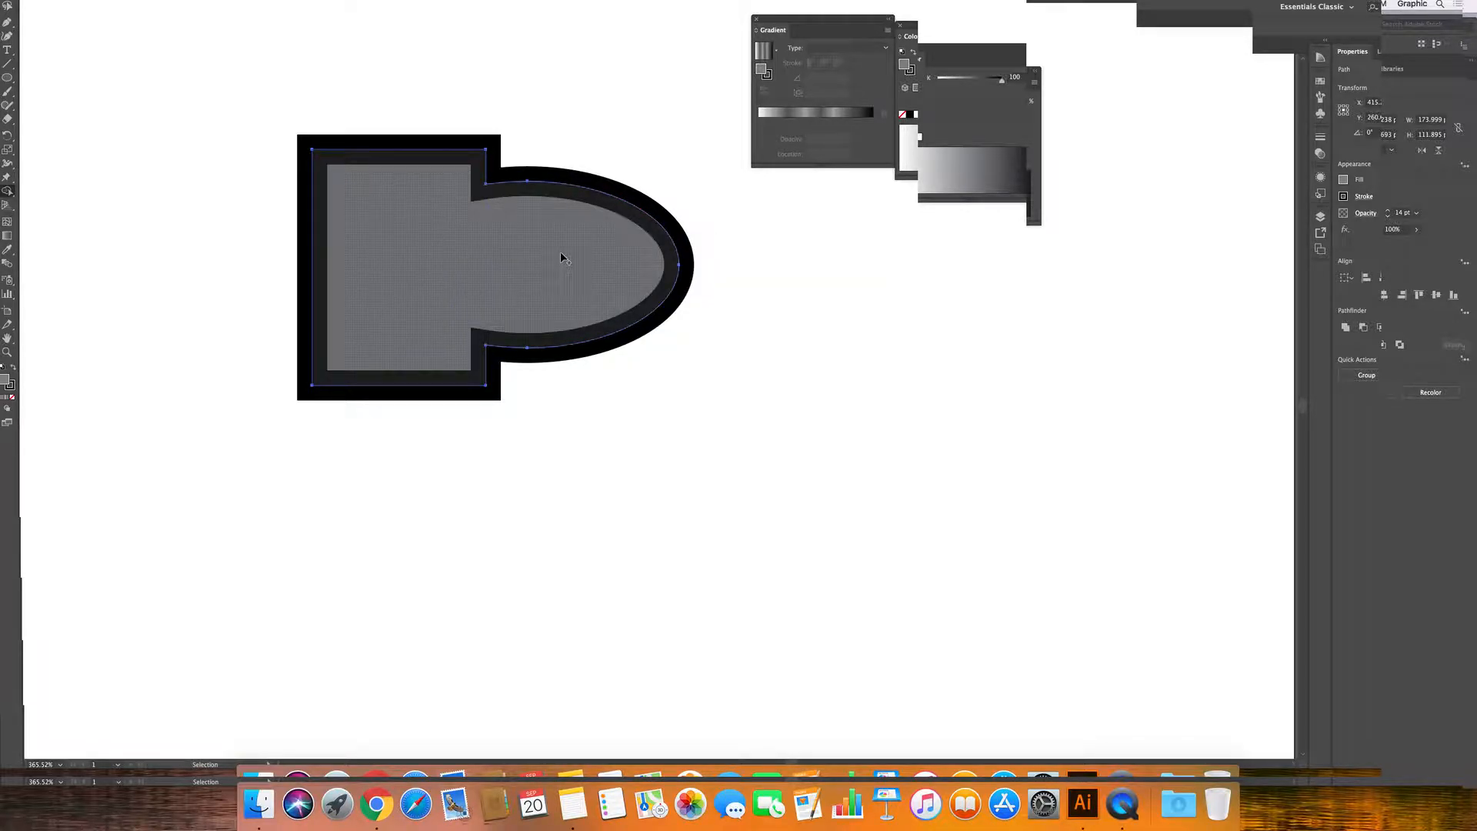
key("v")
key("super+z")
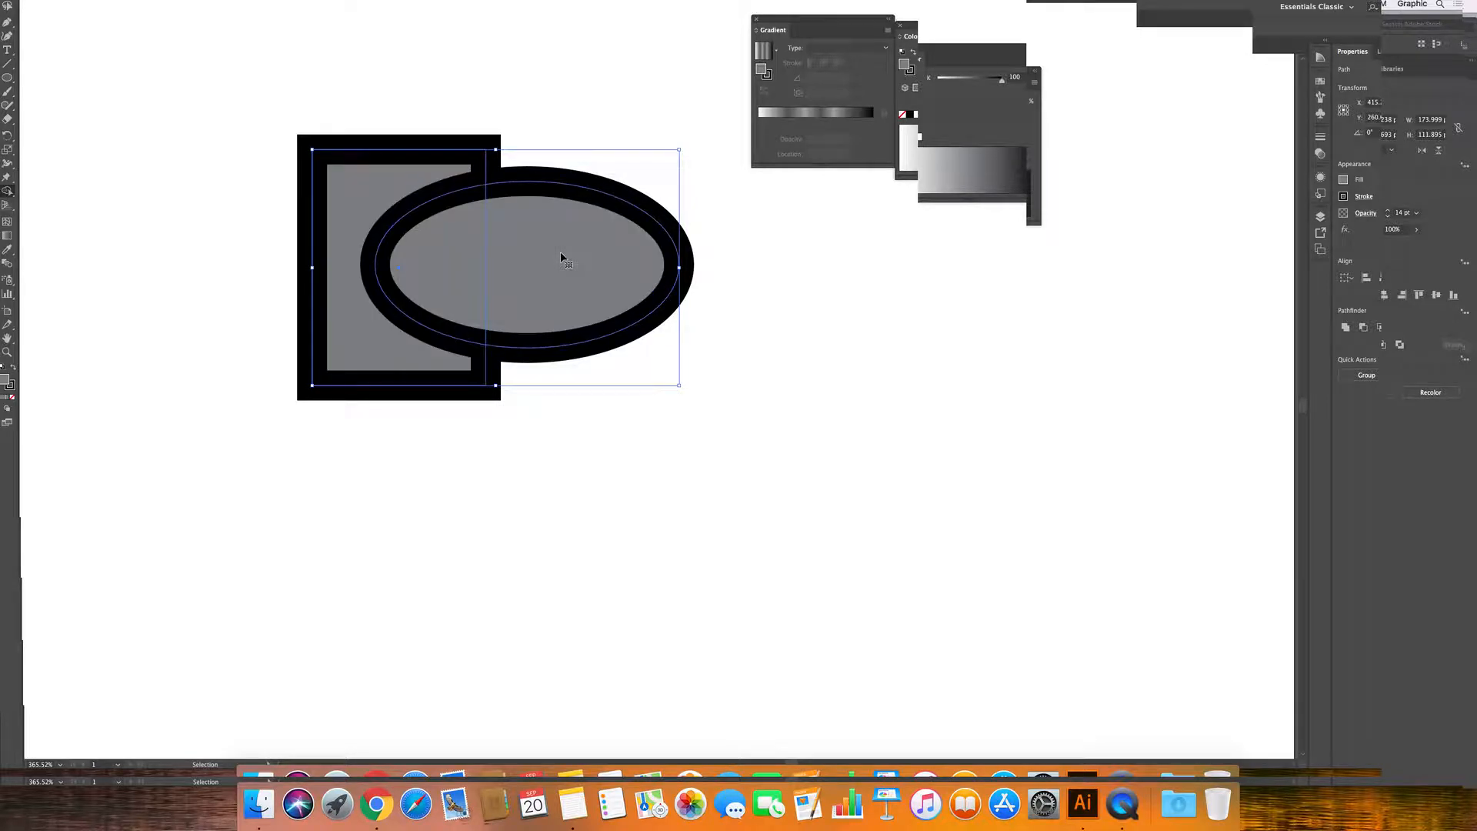
Remove the ellipse's overlap and right regions with the Shape Builder, notching the rectangle.
key("shift+m")
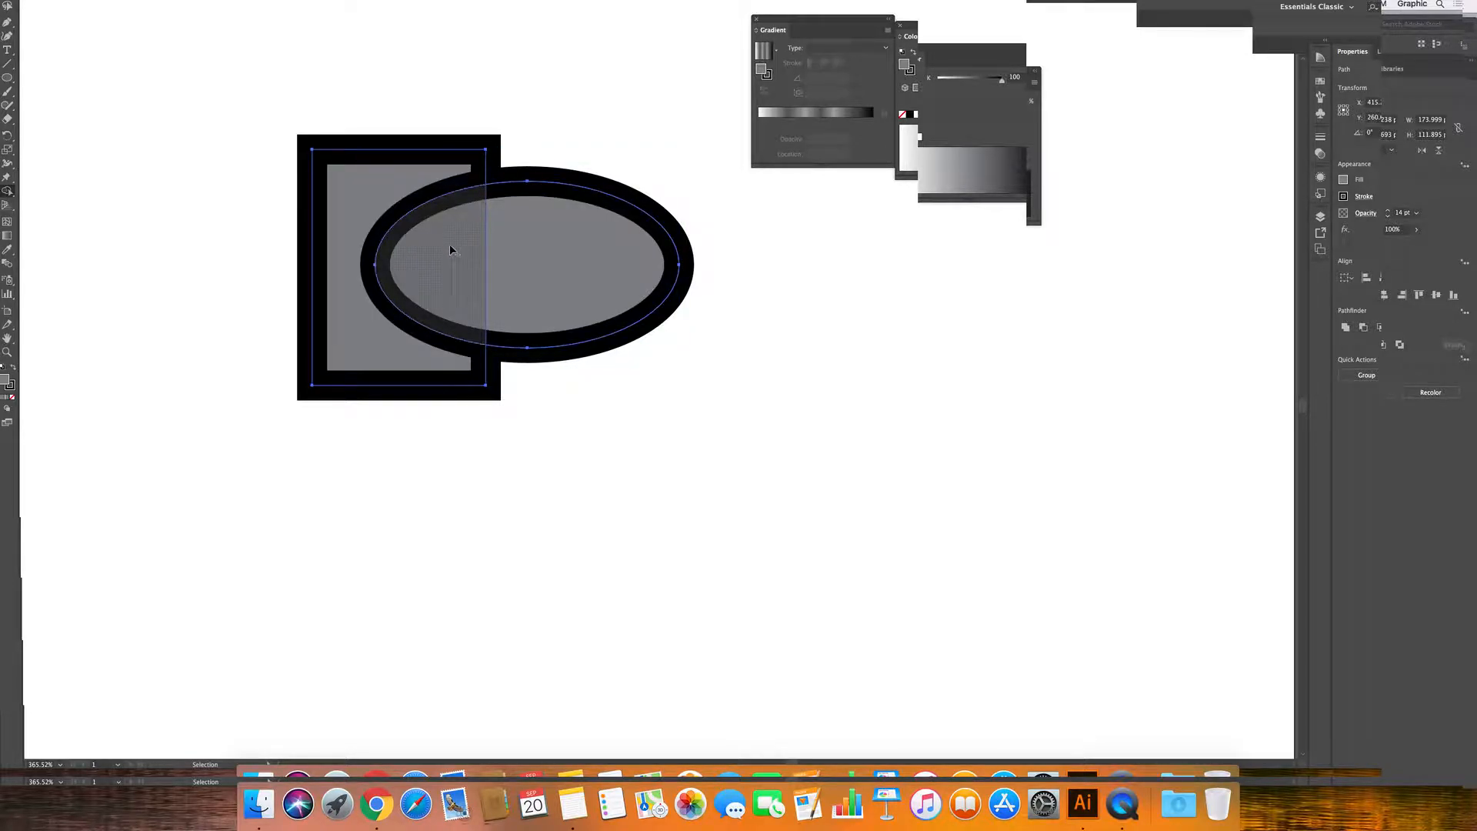
left_click(450, 246)
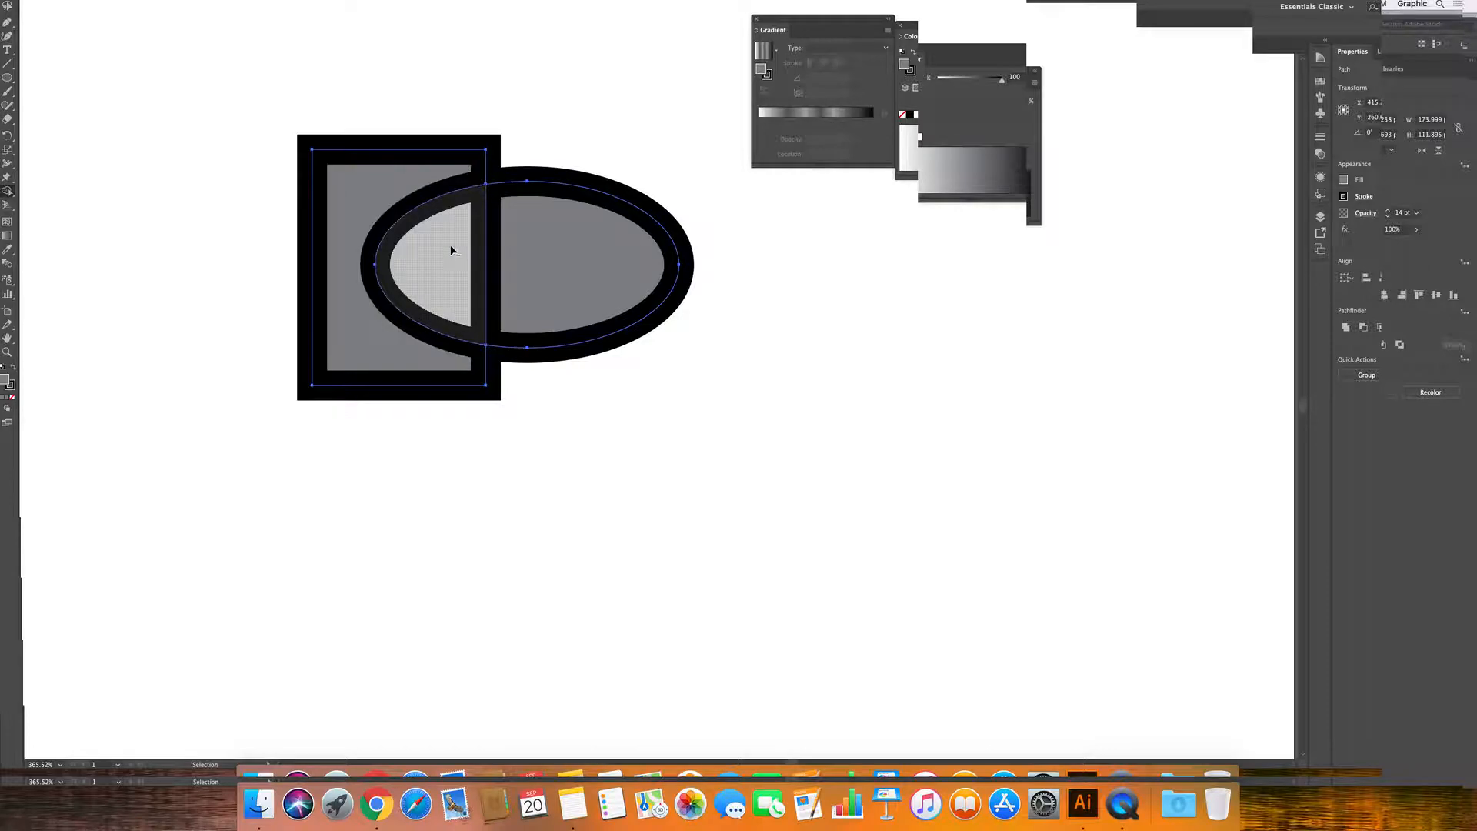
left_click(394, 238, "alt")
left_click(384, 235, "alt")
left_click(538, 224, "alt")
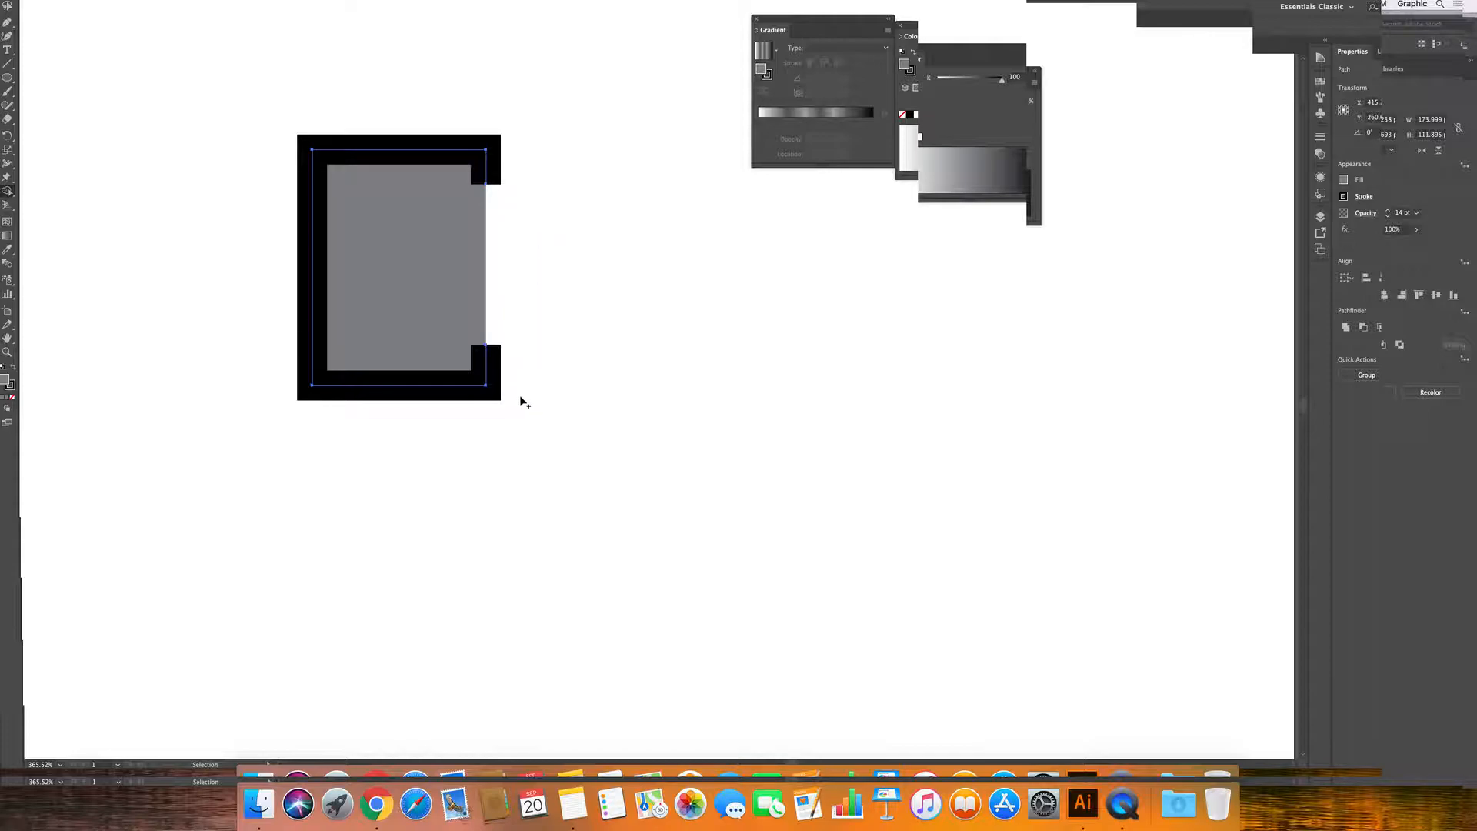
key("super+z")
key("super+z")
key("super+z")
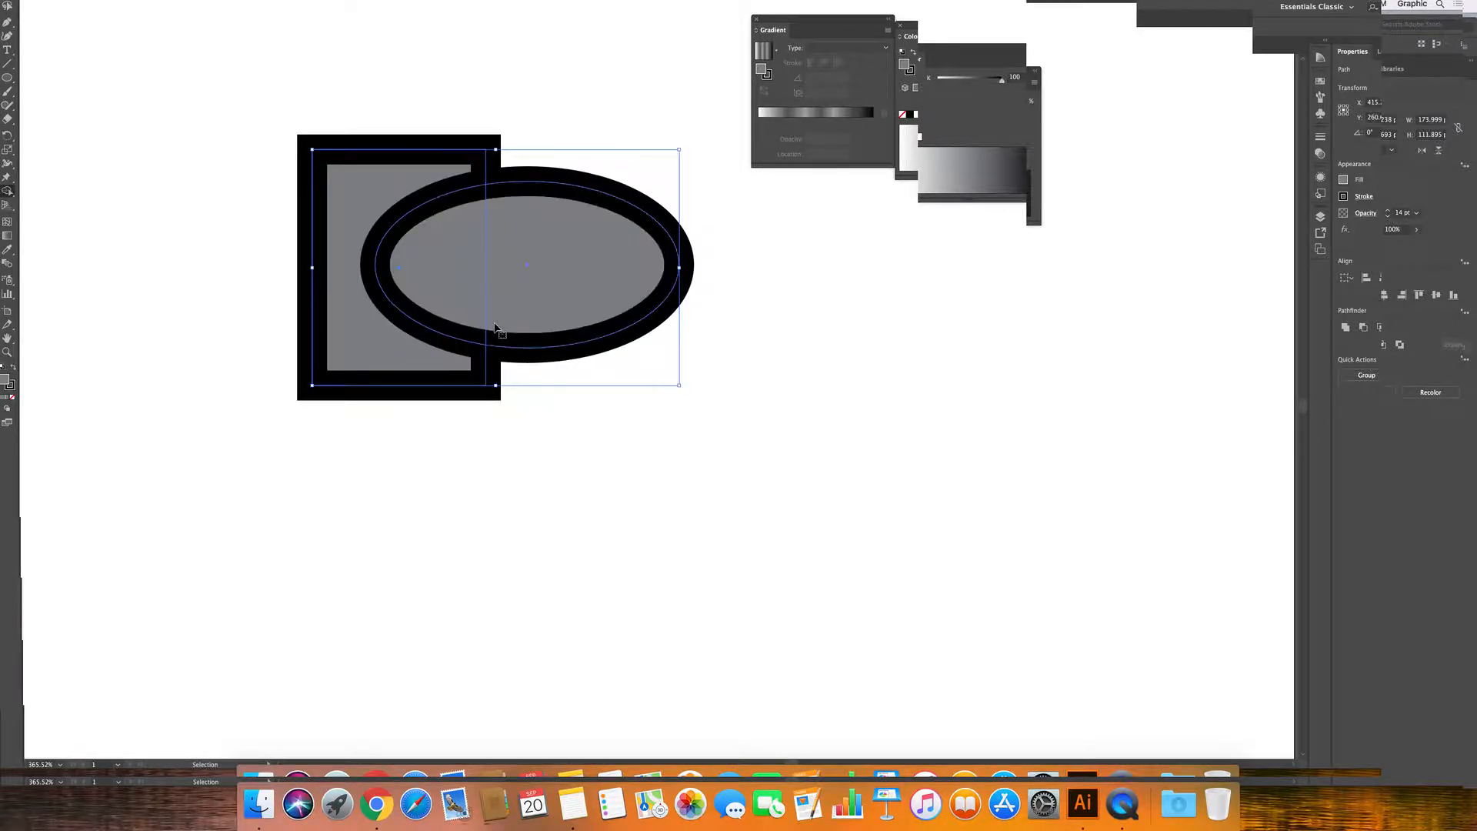
left_click(440, 239, "alt")
left_click(585, 245, "alt")
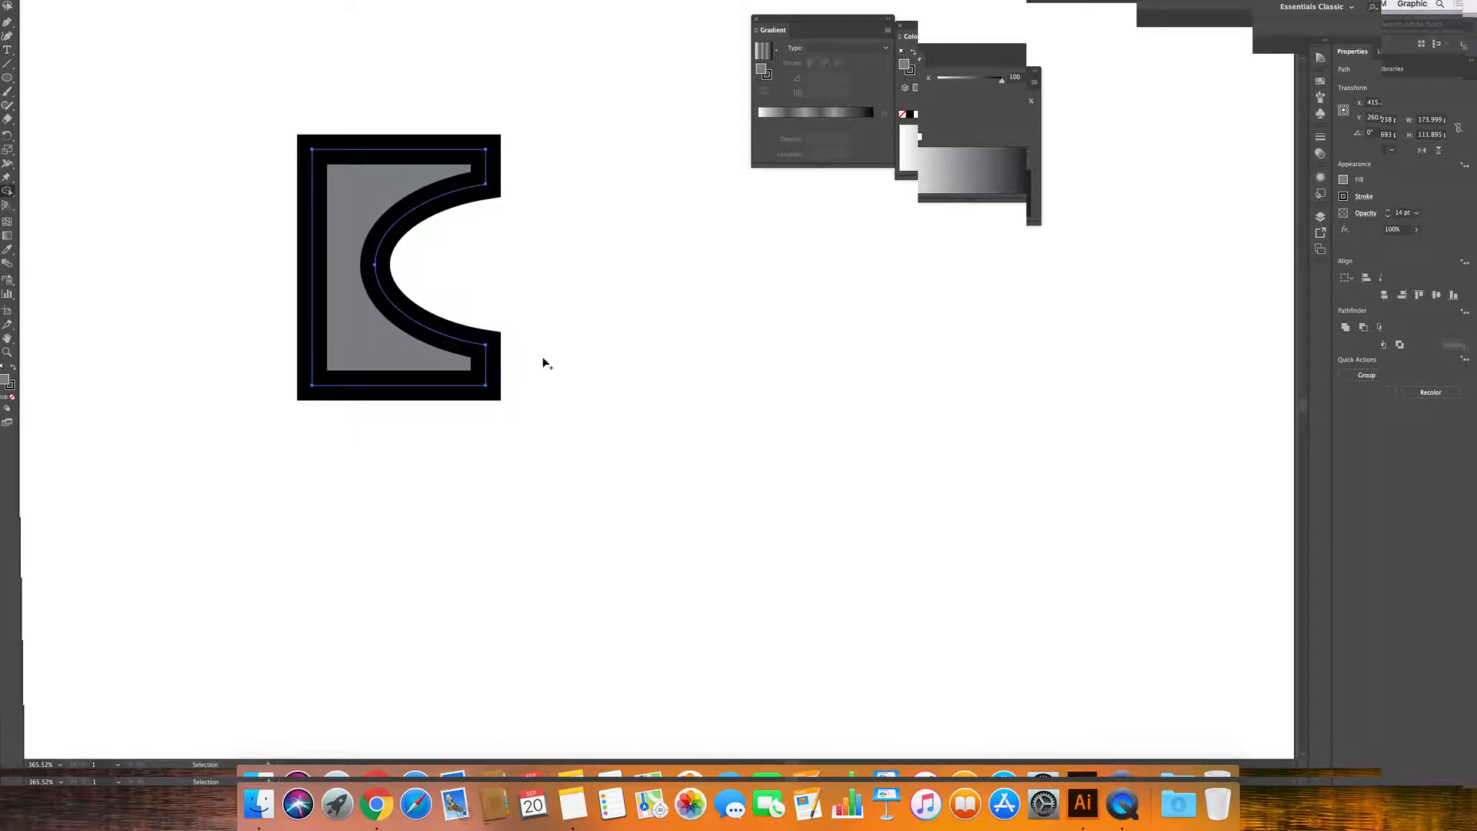
Delete the notched shape and draw a new tall rectangle near the artboard centre.
key("Delete")
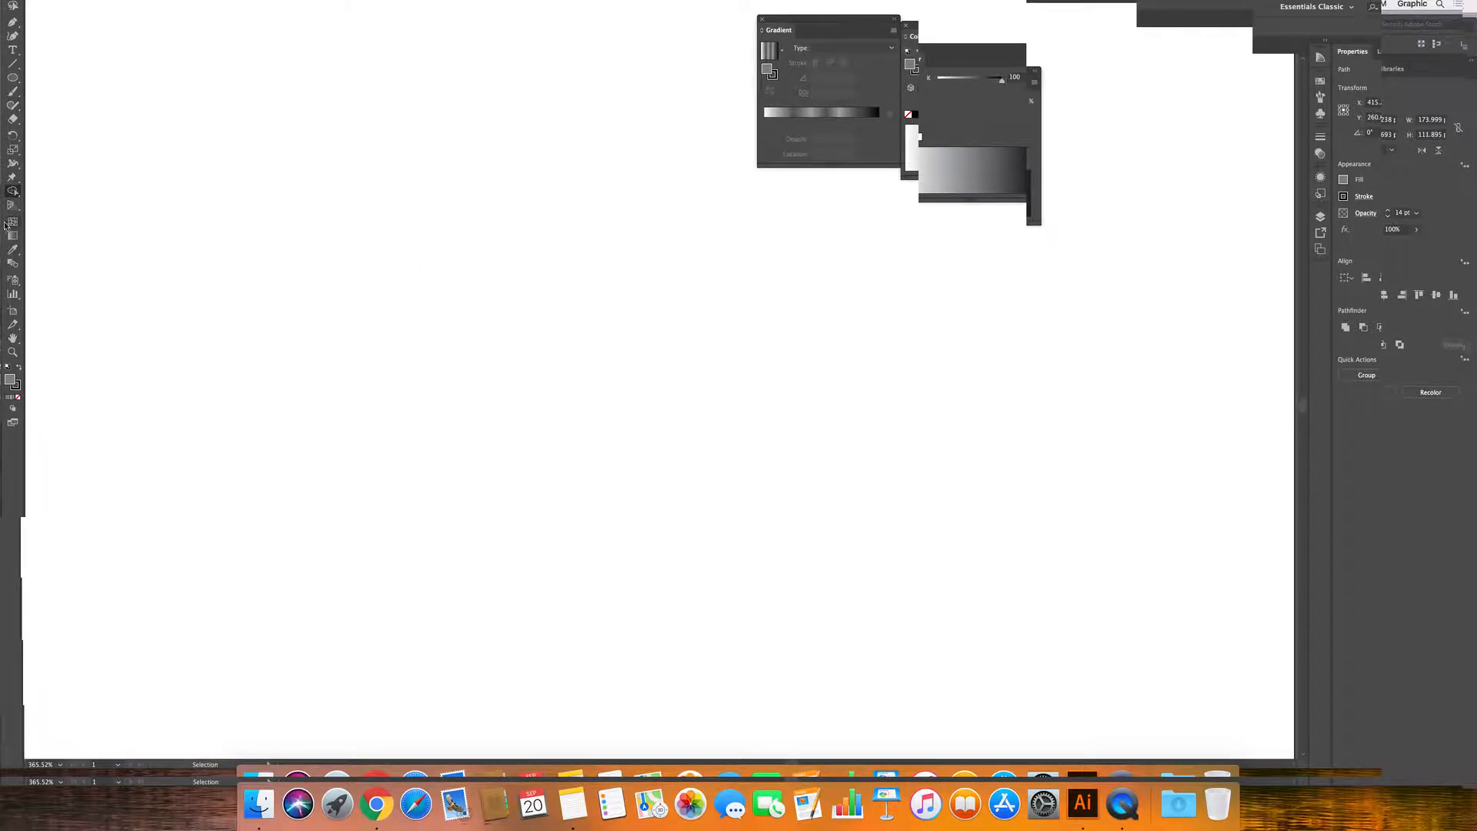
left_click_drag(12, 135, 60, 131)
mouse_move(407, 237)
left_mouse_down()
mouse_move(485, 320)
mouse_move(549, 493)
mouse_move(552, 603)
left_mouse_up()
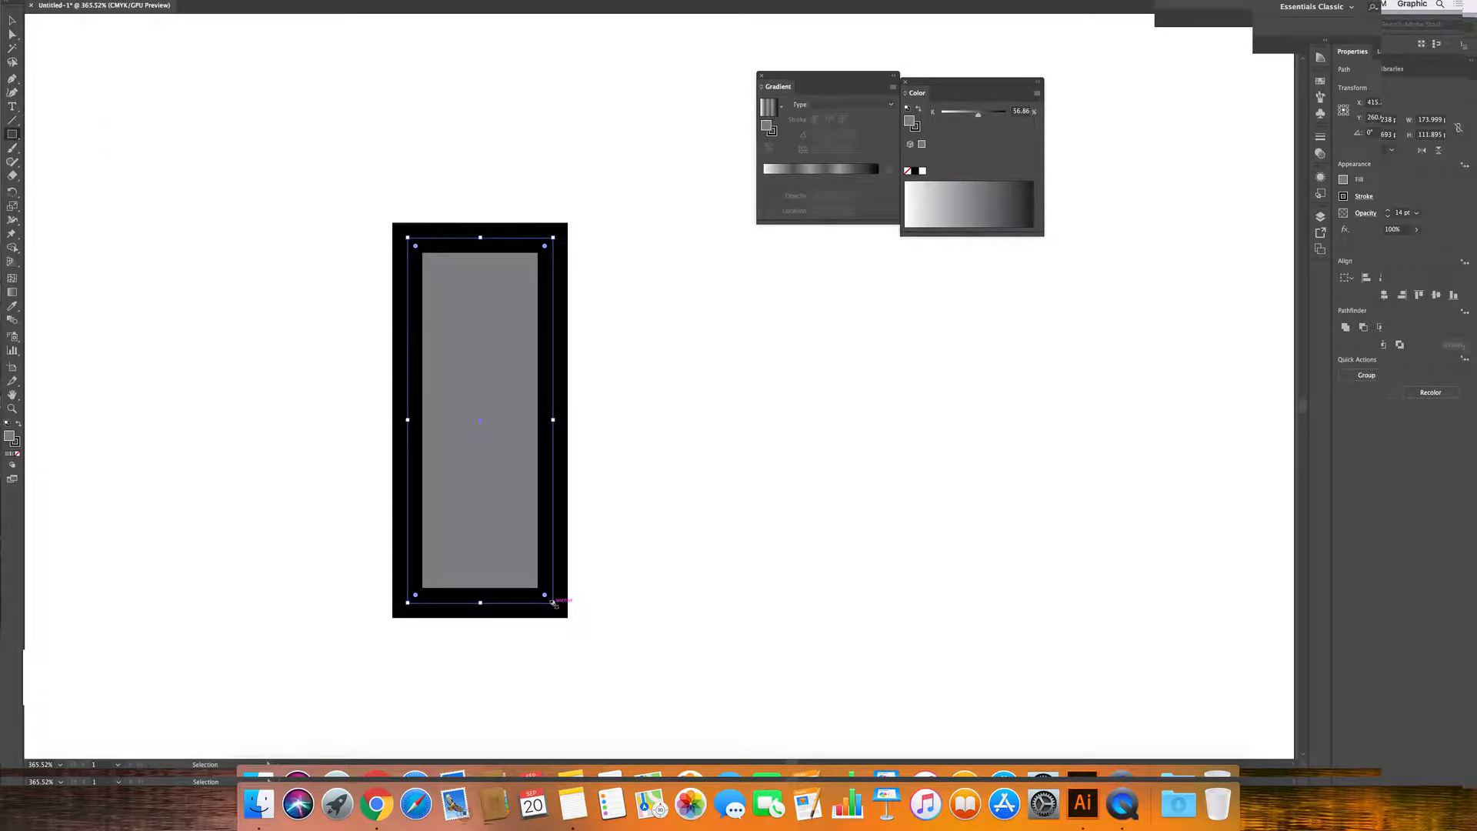
Set the rectangle's stroke weight to 2 pt.
left_click(920, 131)
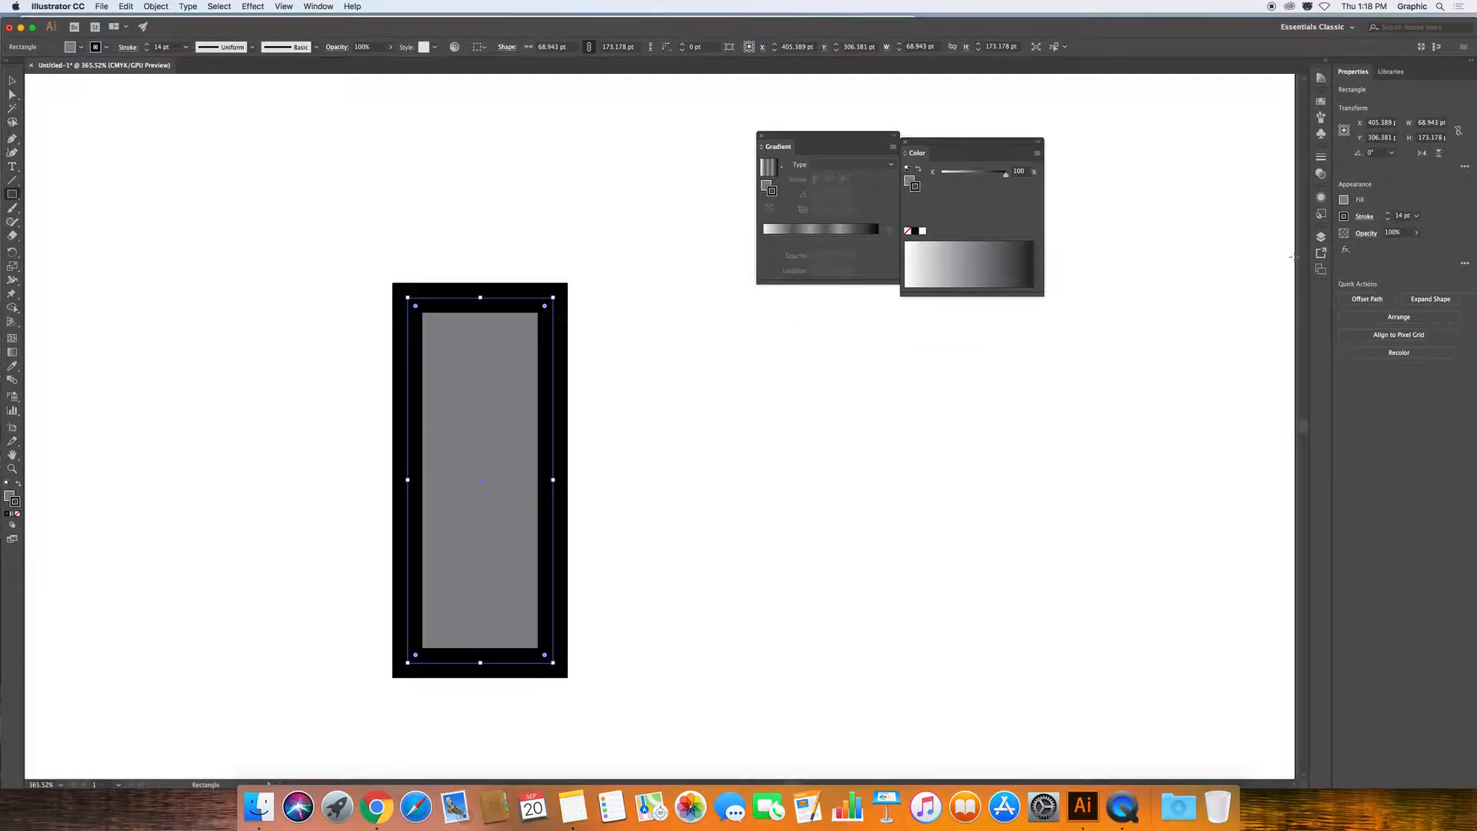
left_click(1416, 217)
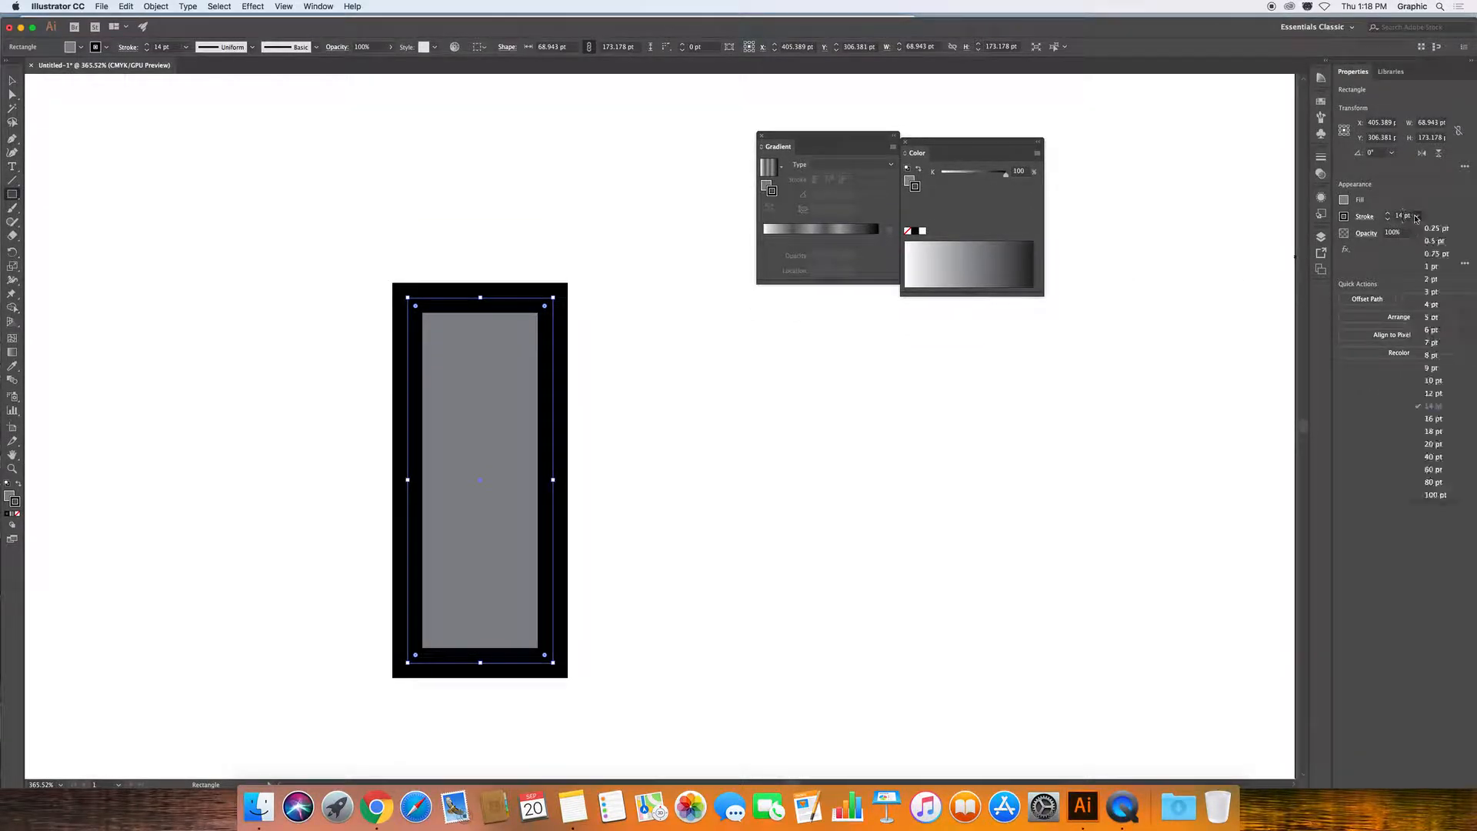
left_click(1431, 279)
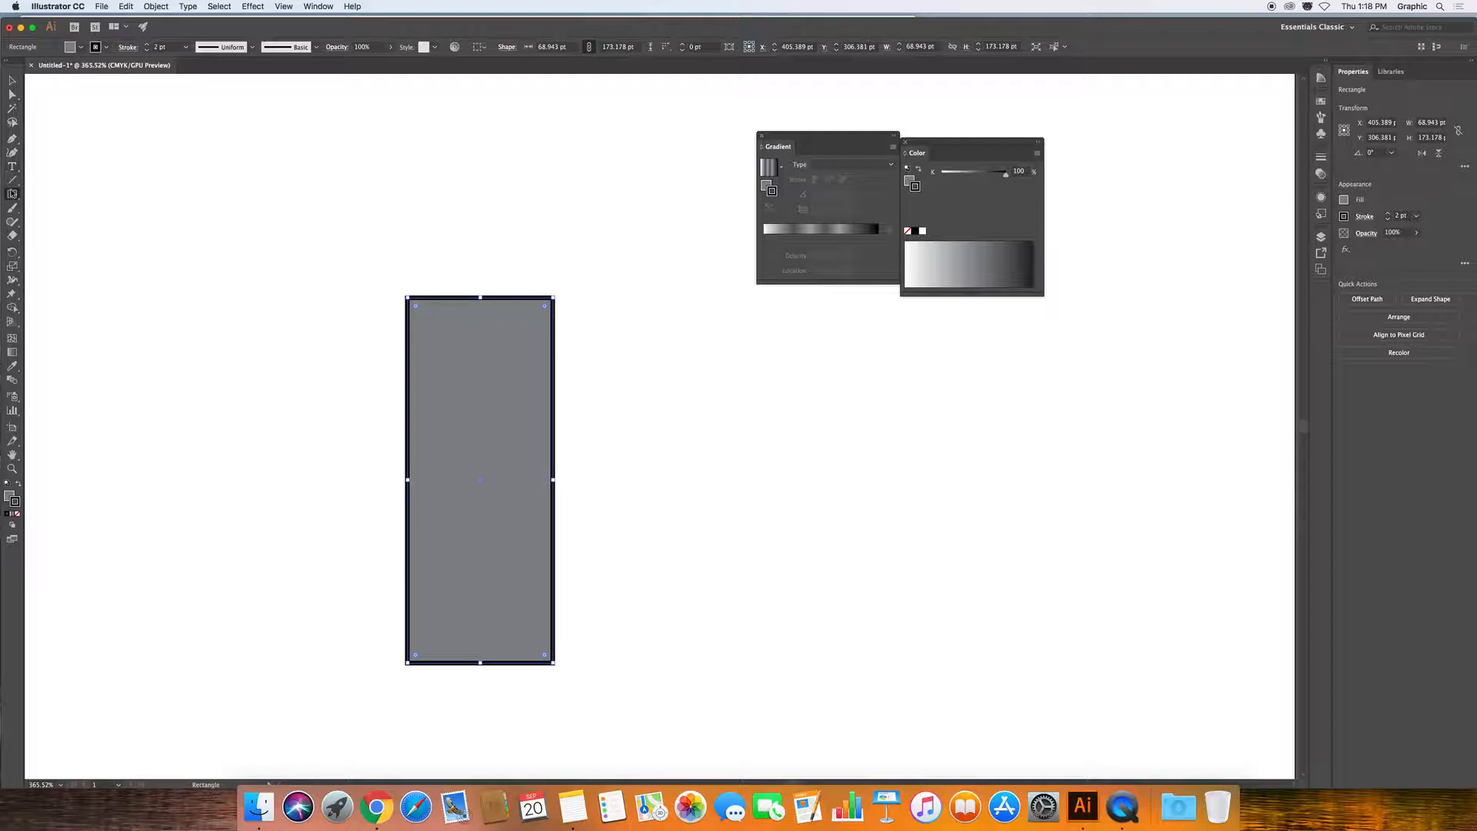
Place a matching-width ellipse across the rectangle's top and select both shapes.
left_click_drag(12, 194, 62, 228)
left_click_drag(409, 310, 554, 231)
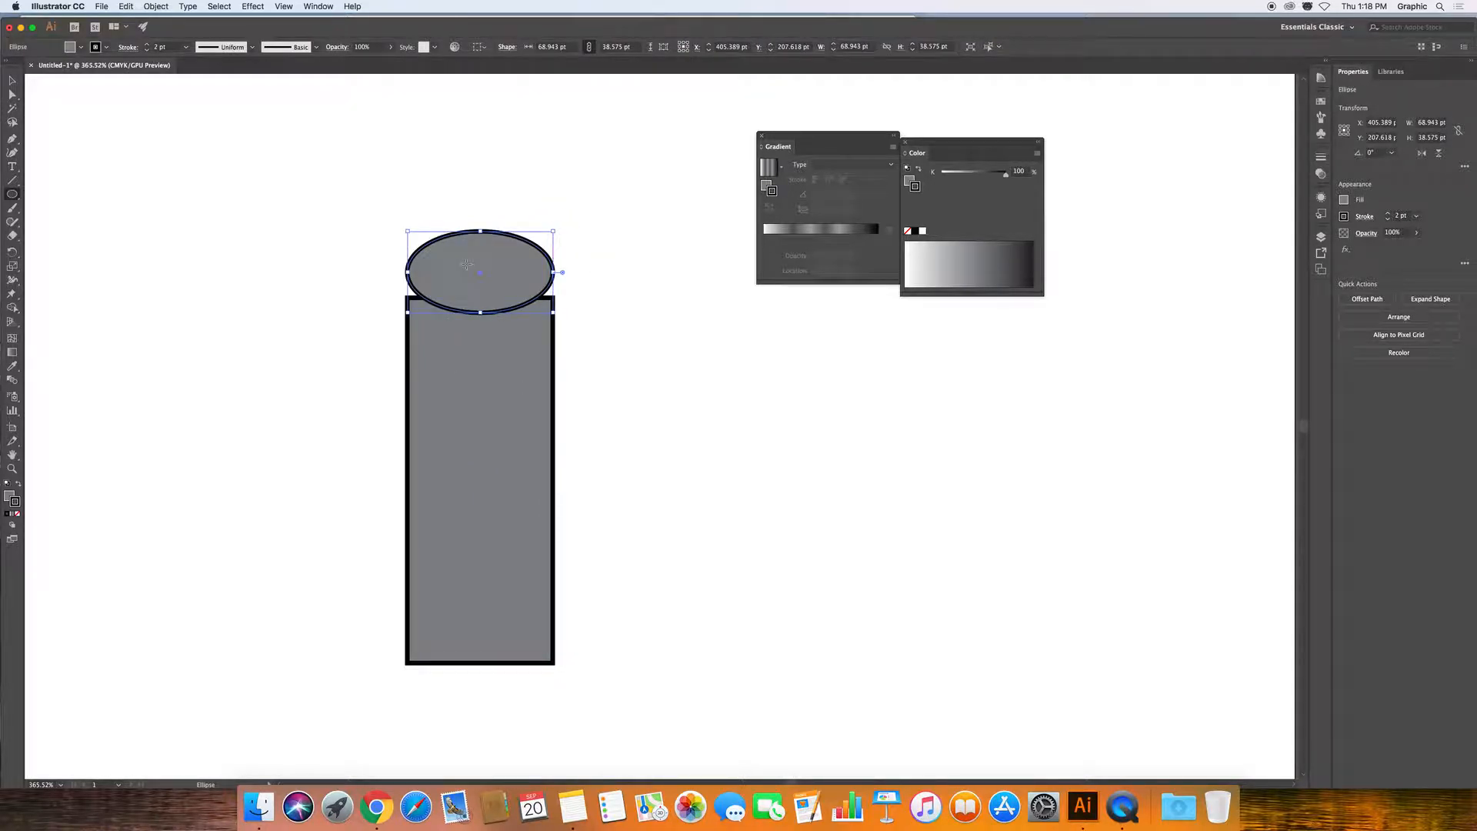
key("v")
left_click_drag(474, 265, 474, 299)
left_click_drag(347, 227, 637, 435)
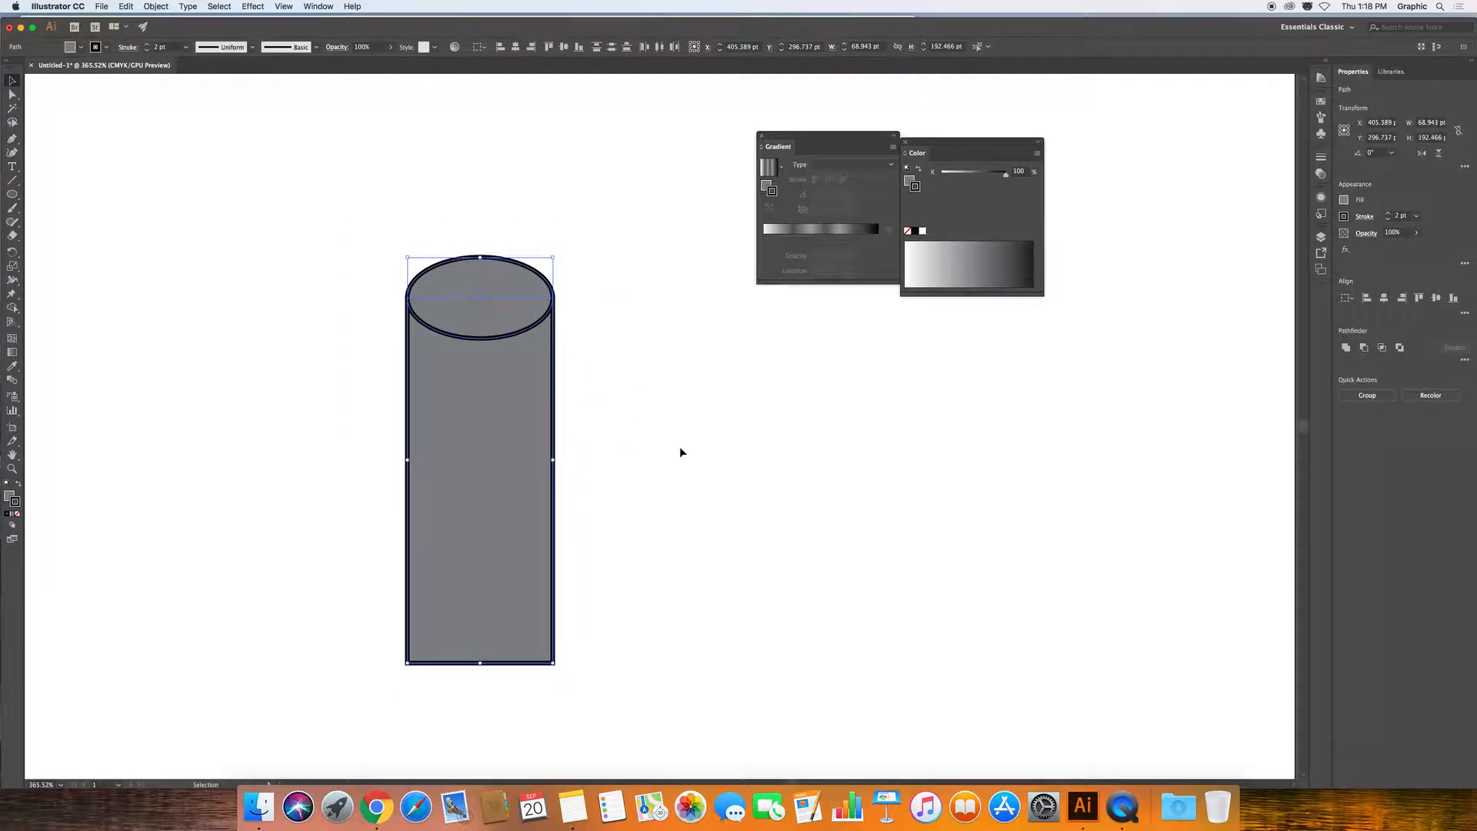
left_click_drag(392, 222, 623, 696)
left_click(327, 6)
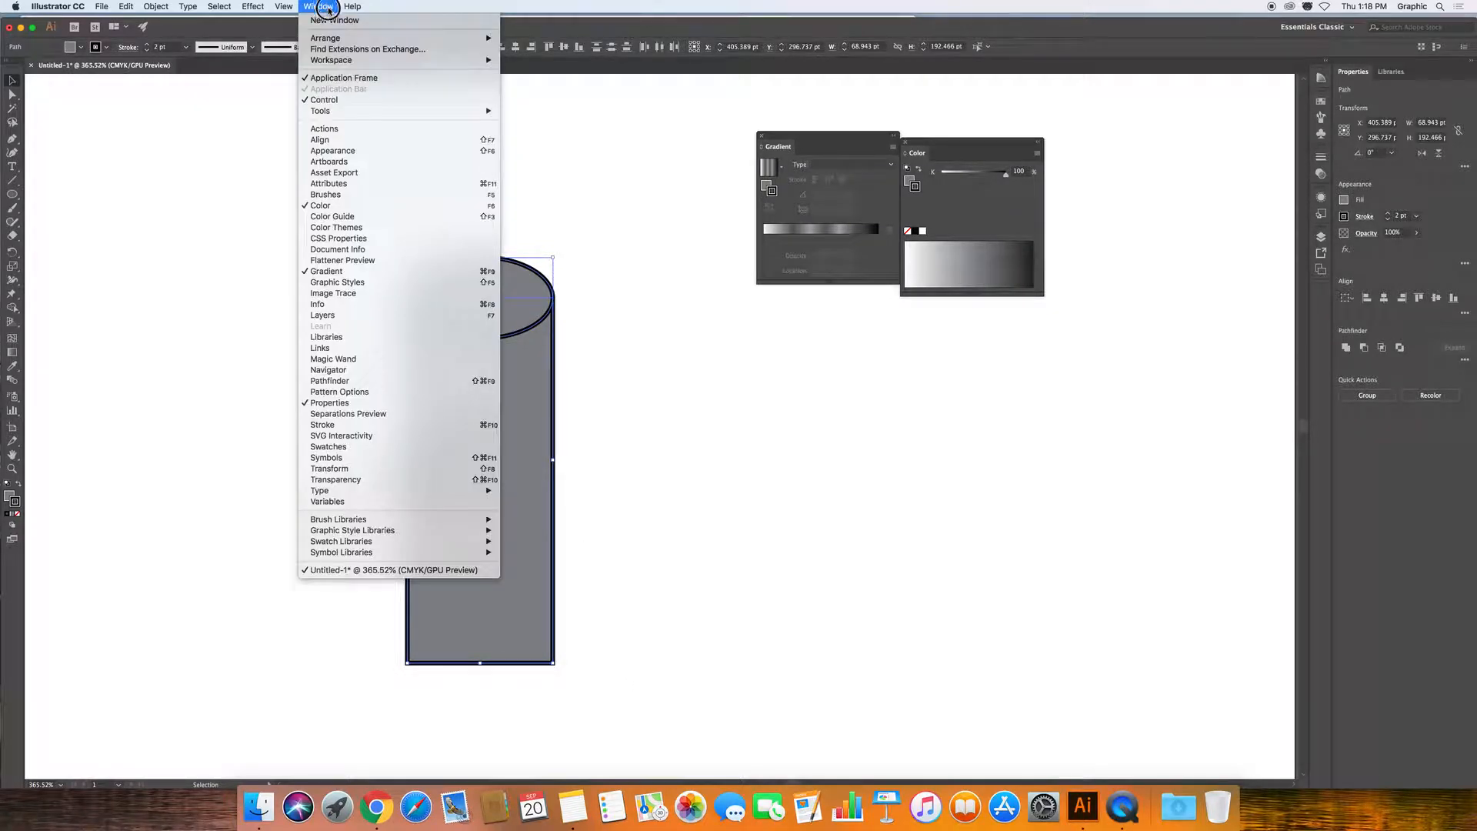
left_click(388, 380)
Try Pathfinder's Unite, Minus Front and Intersect on the shapes, undoing each.
left_click_drag(507, 78, 586, 272)
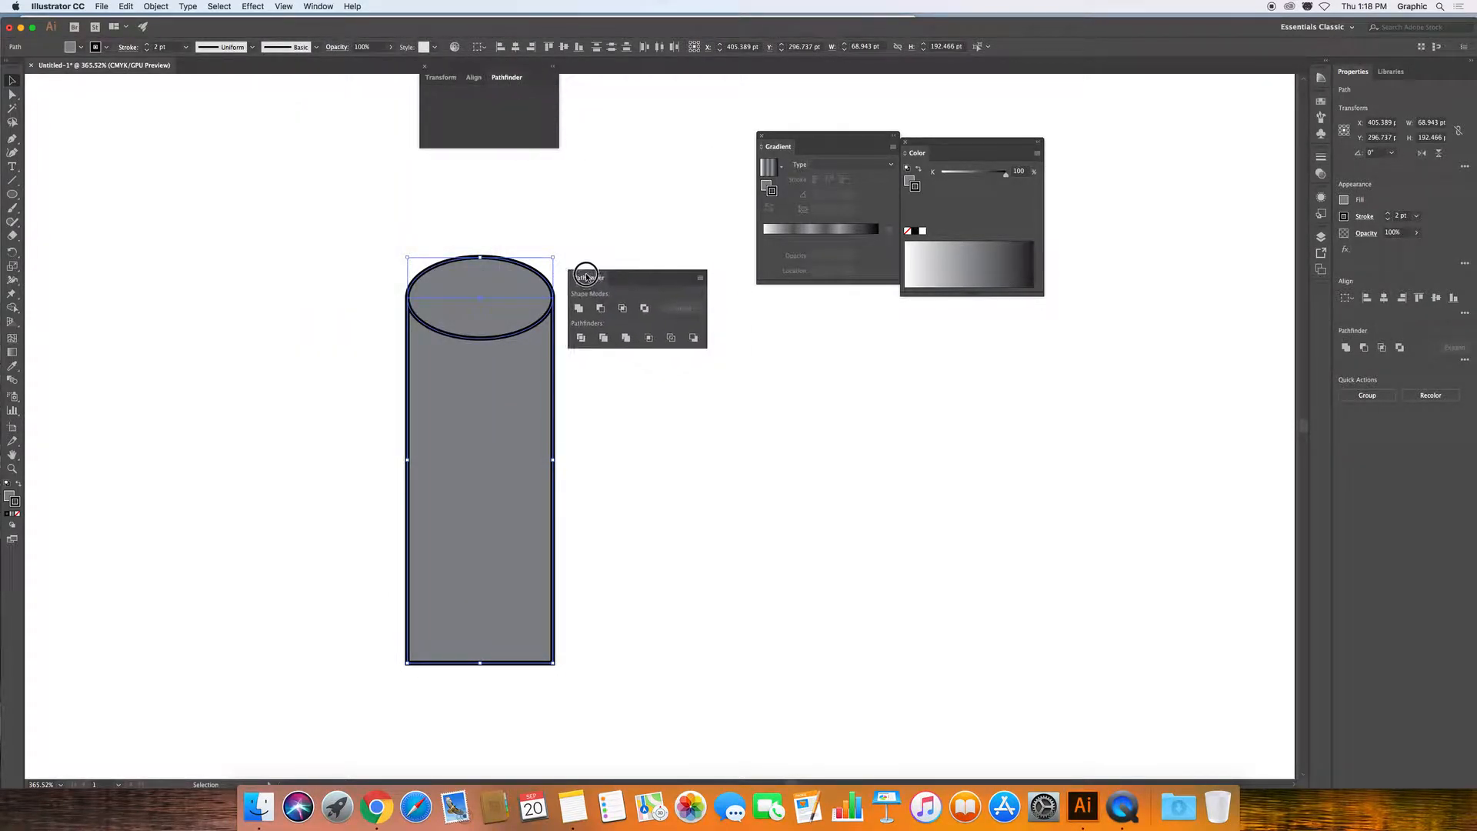
left_click(425, 66)
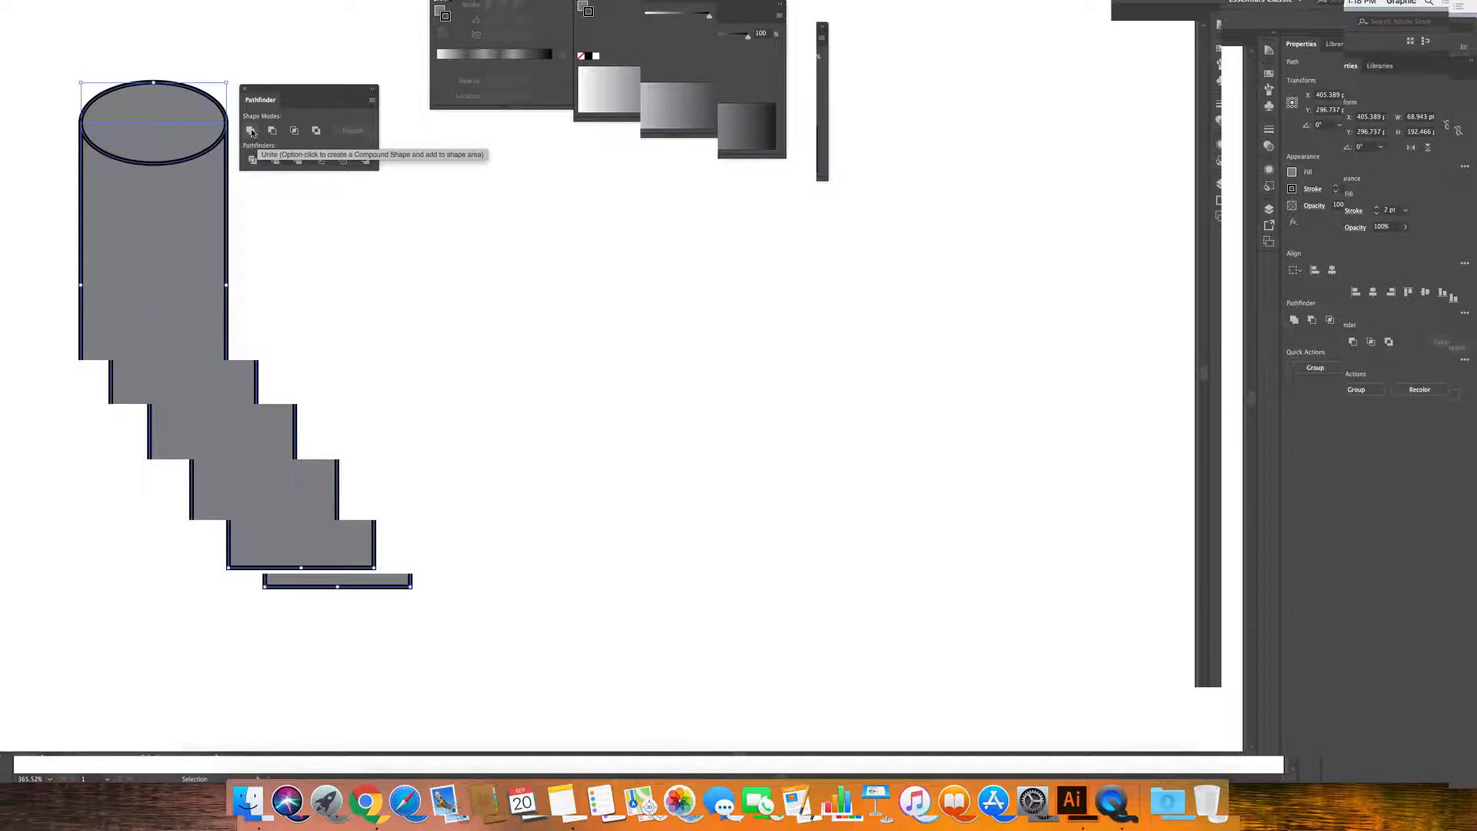
left_click(251, 132)
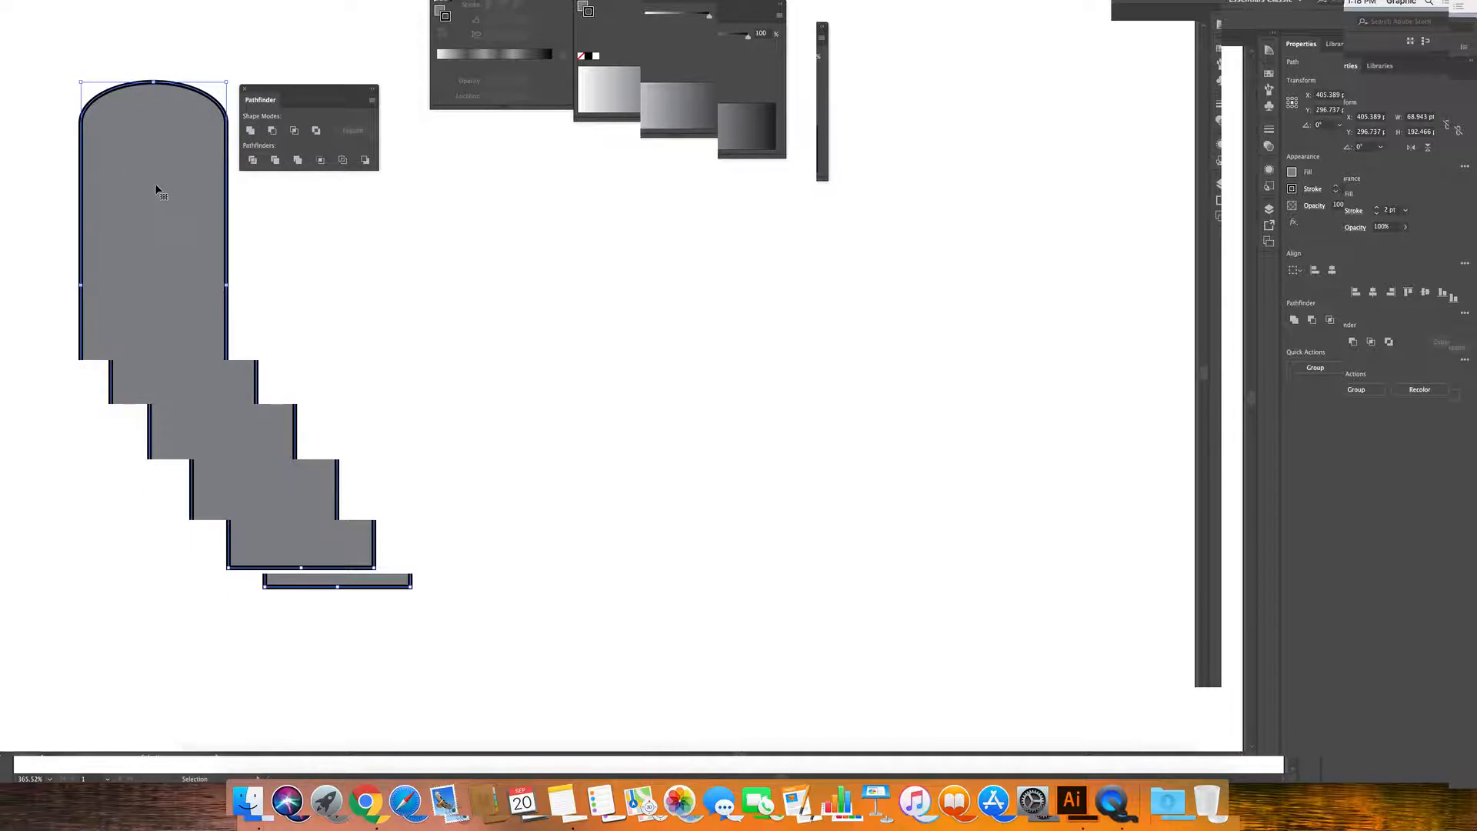
key("super+z")
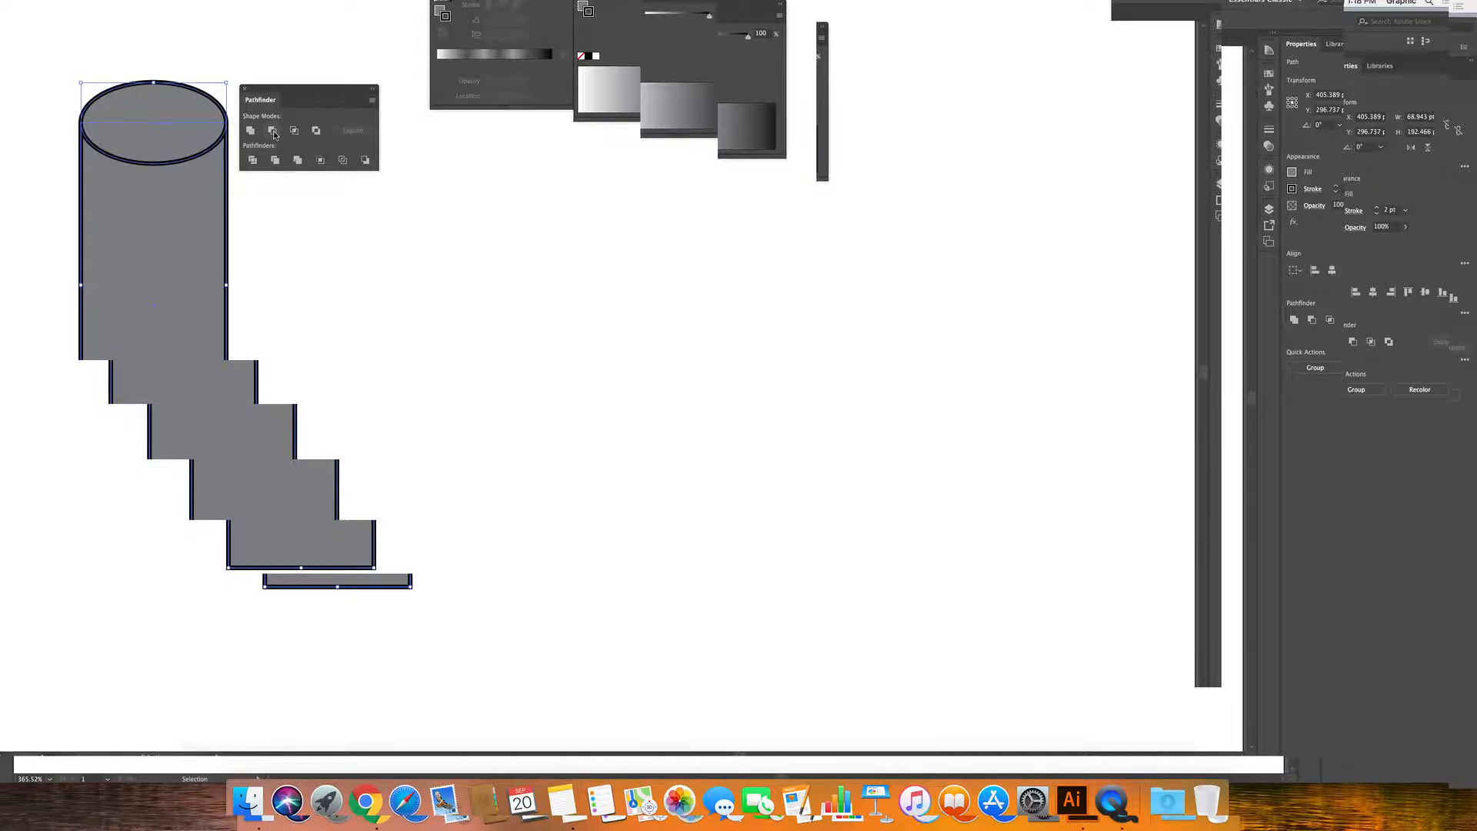
left_click(273, 131)
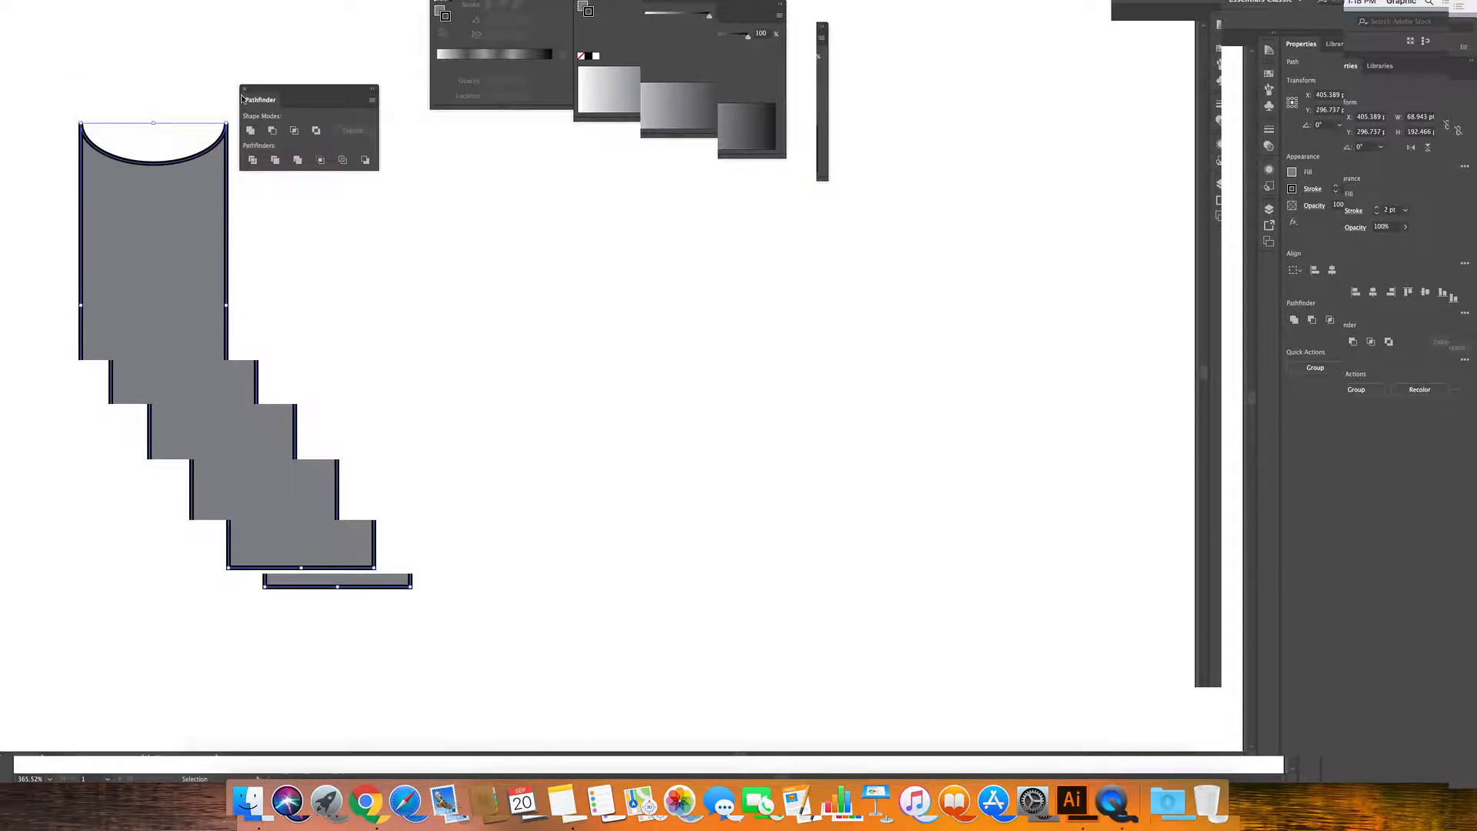
key("super+z")
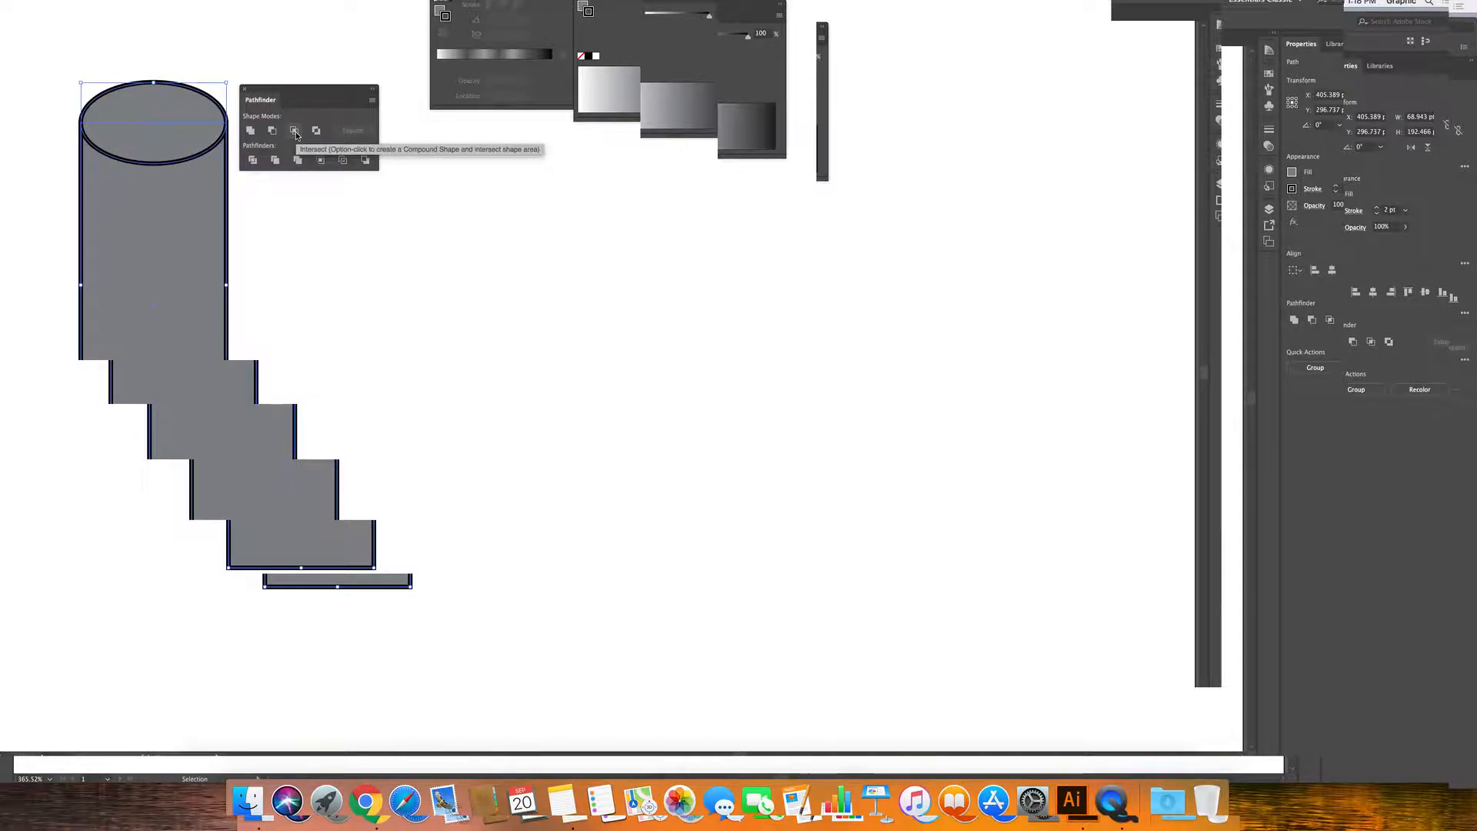
left_click(295, 135)
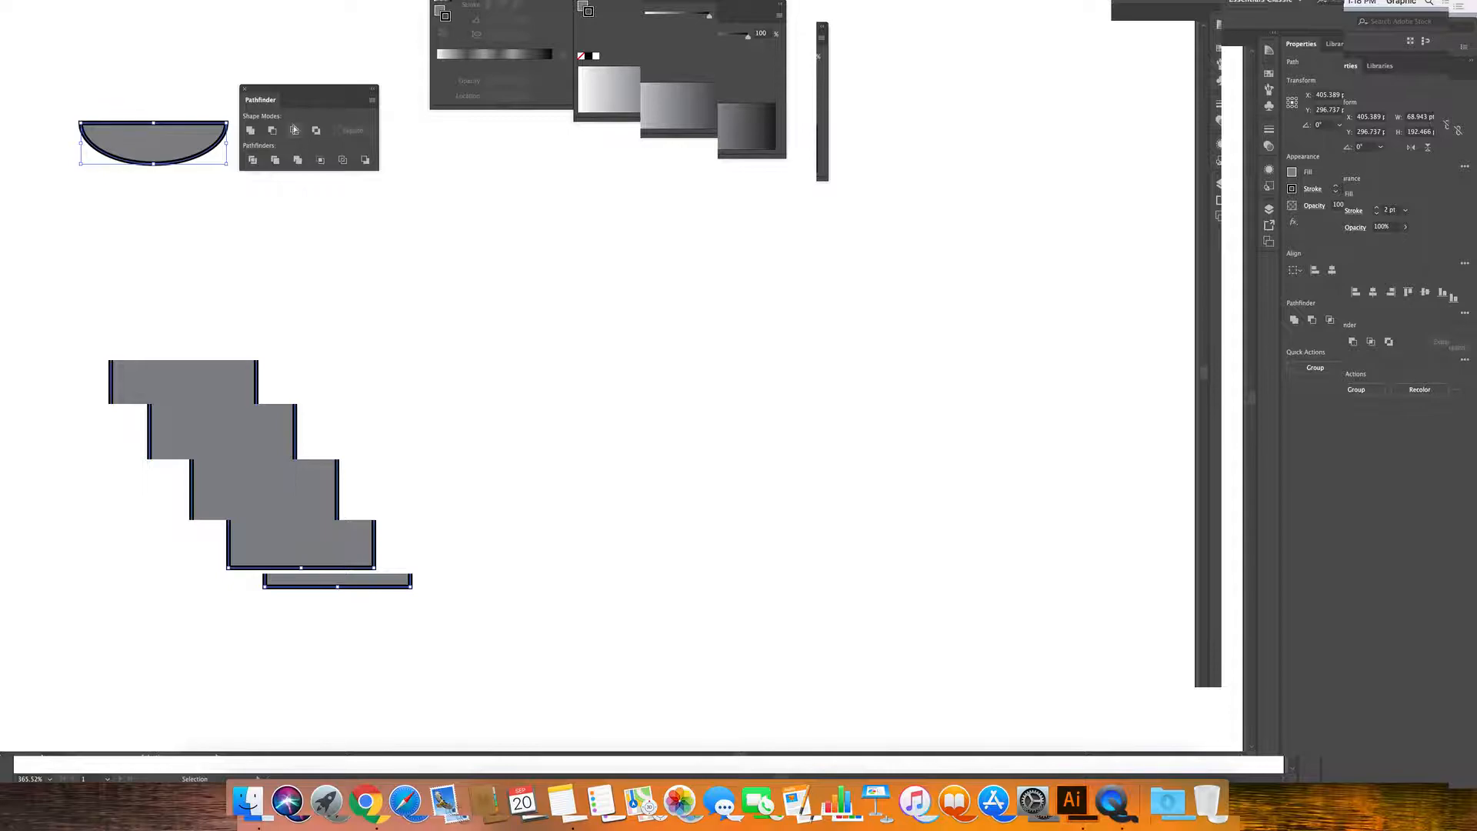
key("super+z")
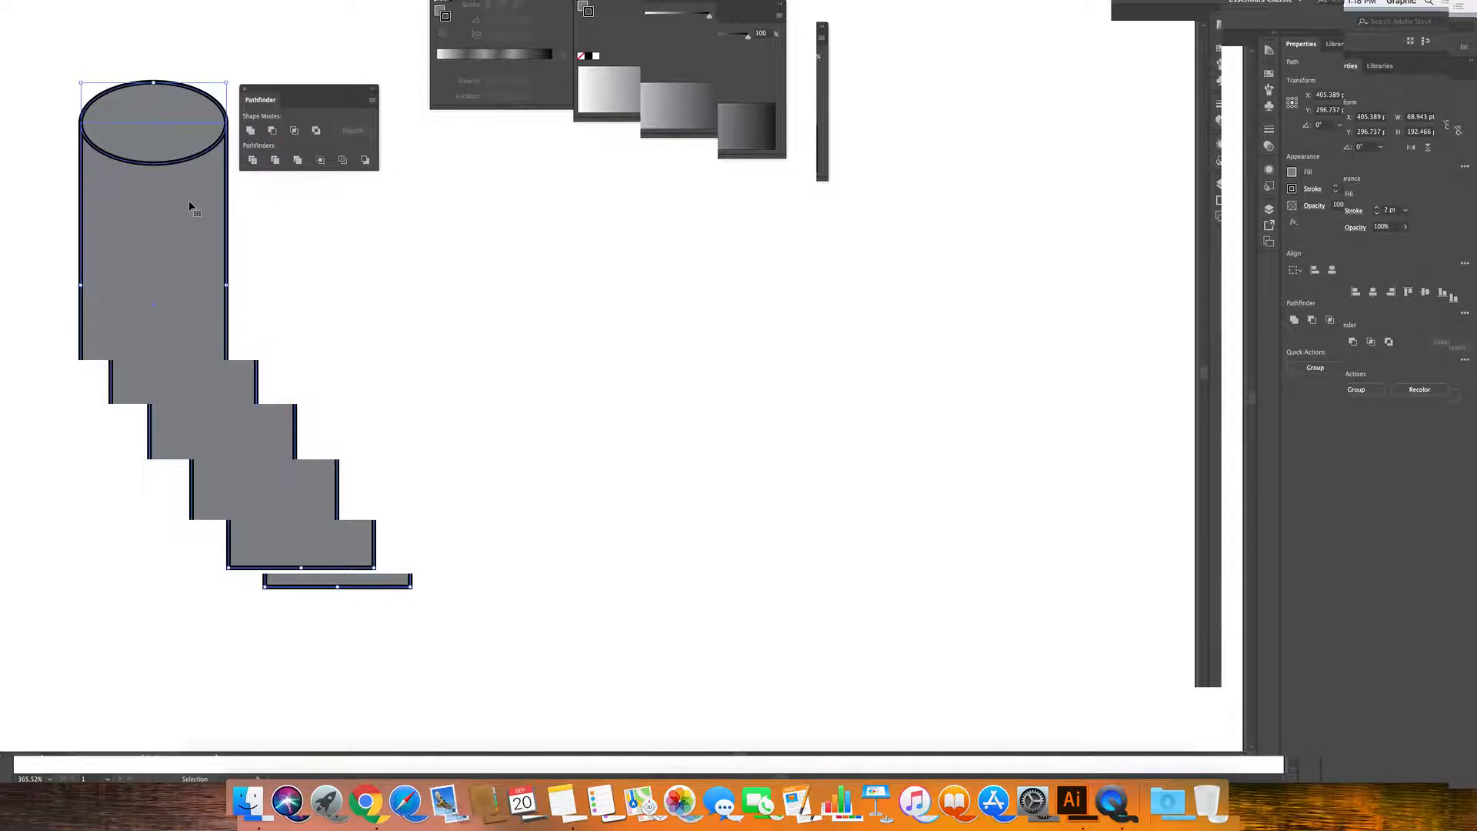
Fuse the top ellipse into the body with the Shape Builder for a rounded top.
left_click(250, 130)
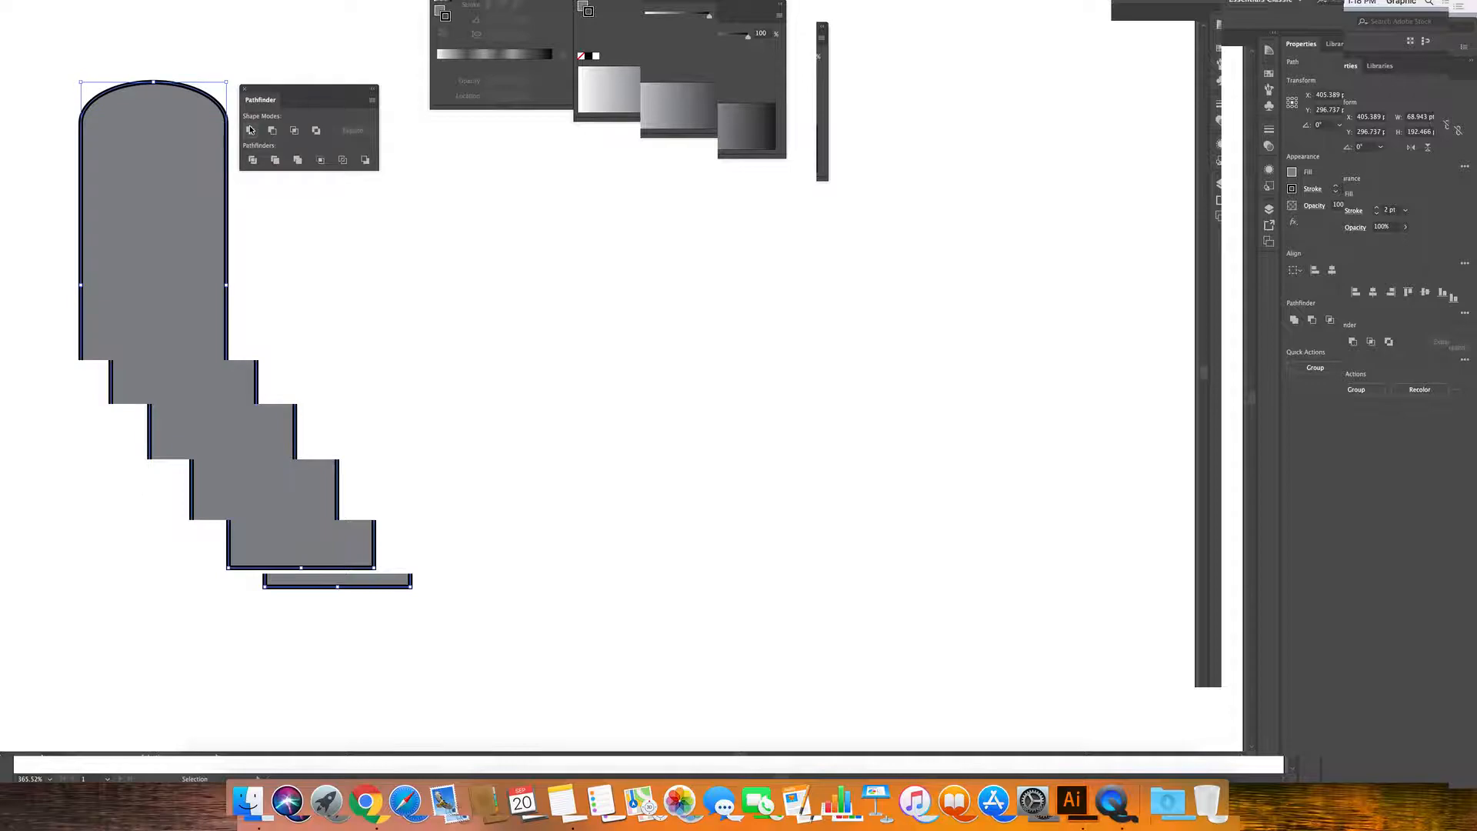
key("super+z")
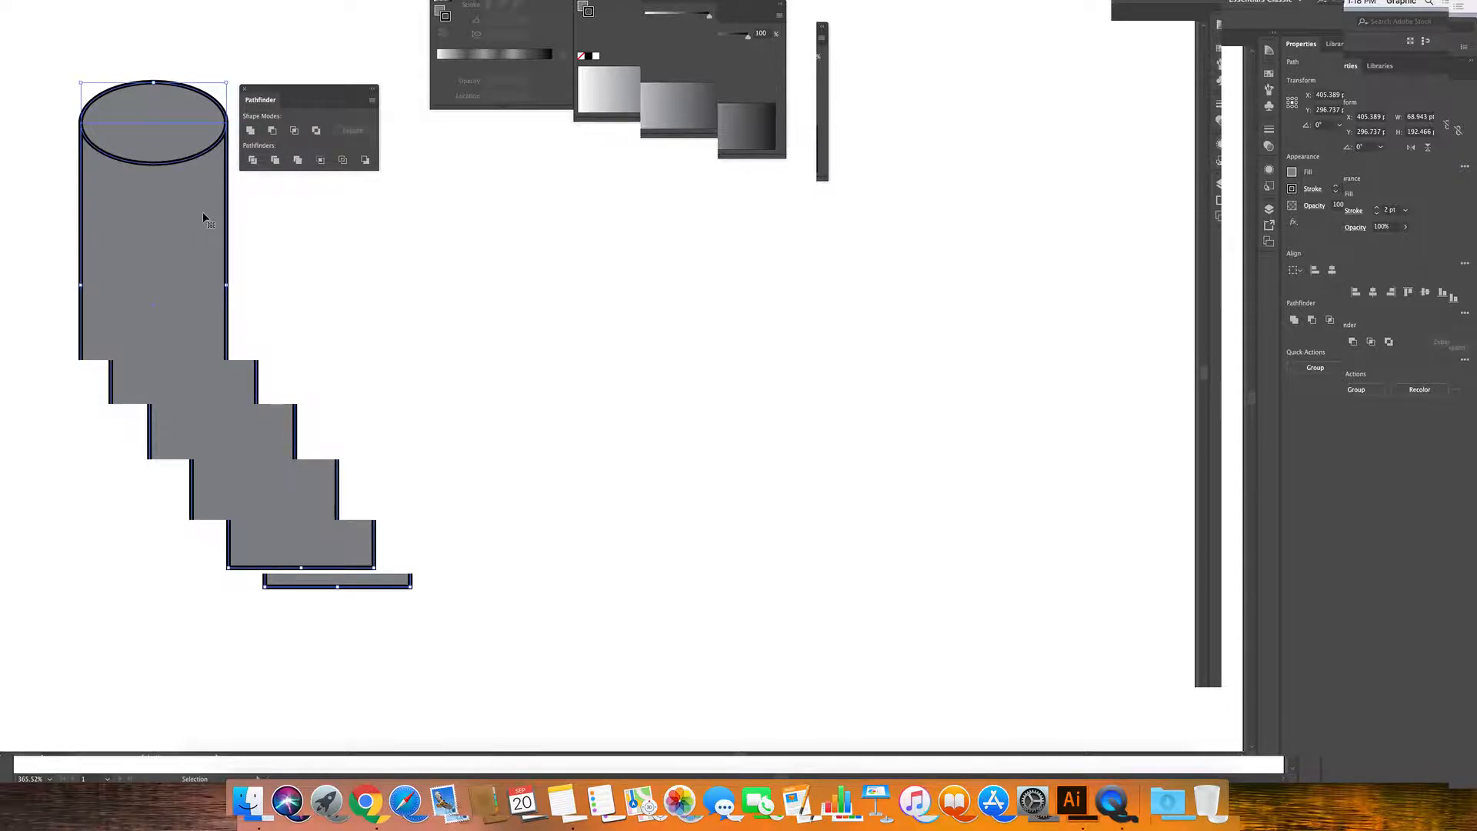
left_click(12, 307)
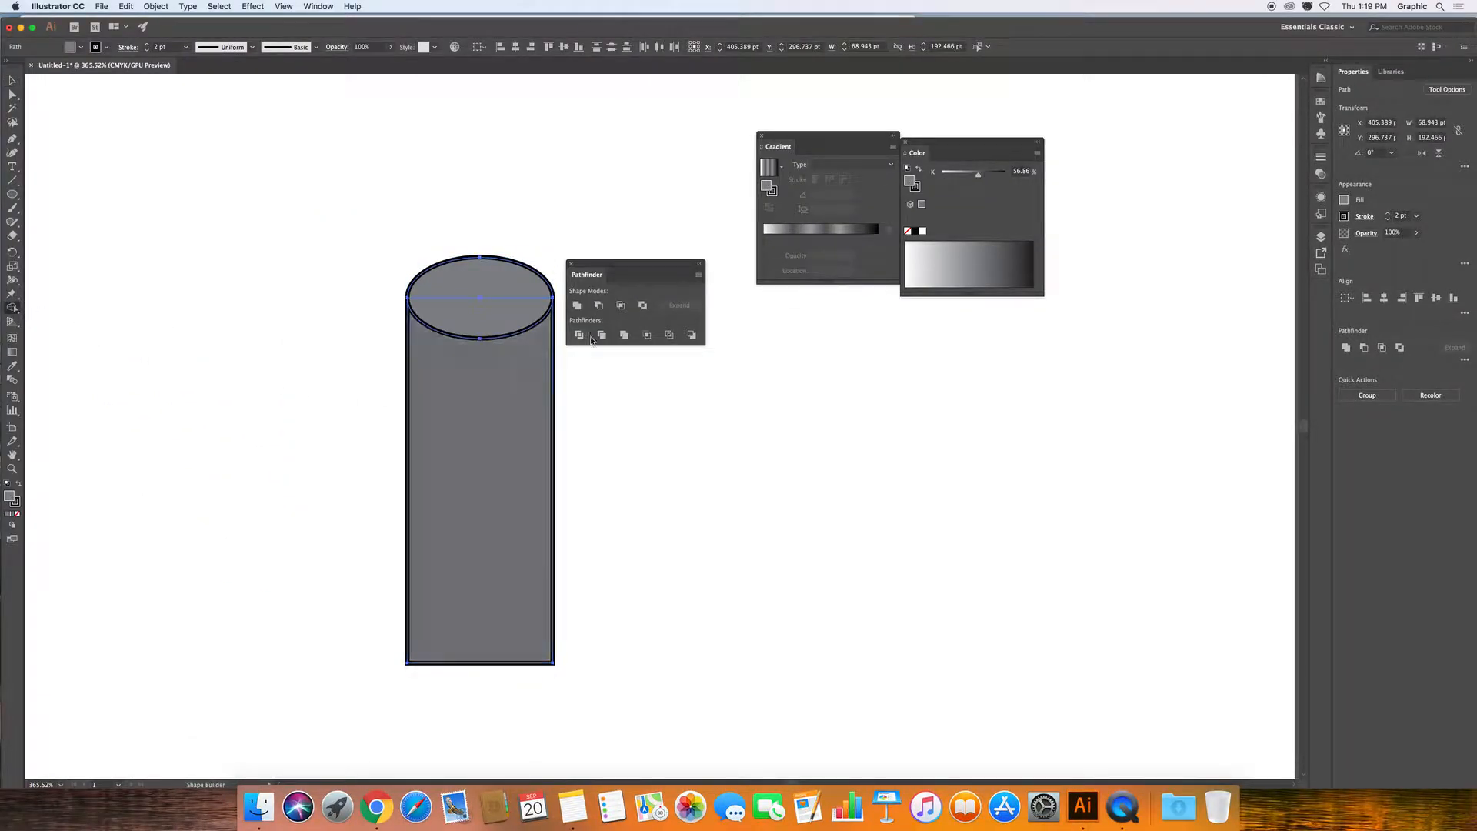
left_click_drag(484, 289, 486, 396)
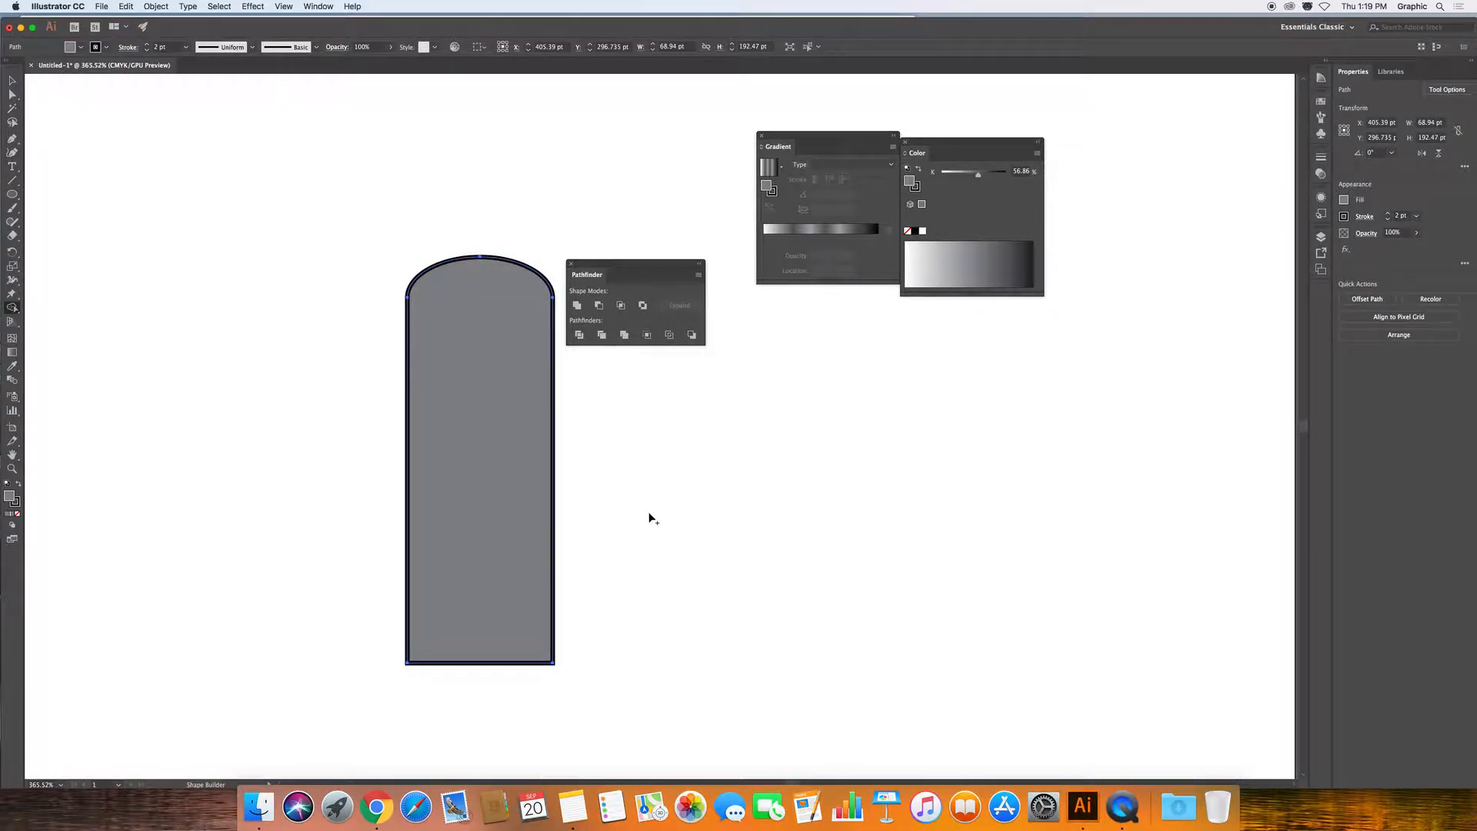
Draw a narrow neck rectangle above the body and select both shapes.
left_click_drag(12, 194, 58, 197)
left_click_drag(460, 105, 509, 292)
key("v")
left_click_drag(233, 153, 555, 432)
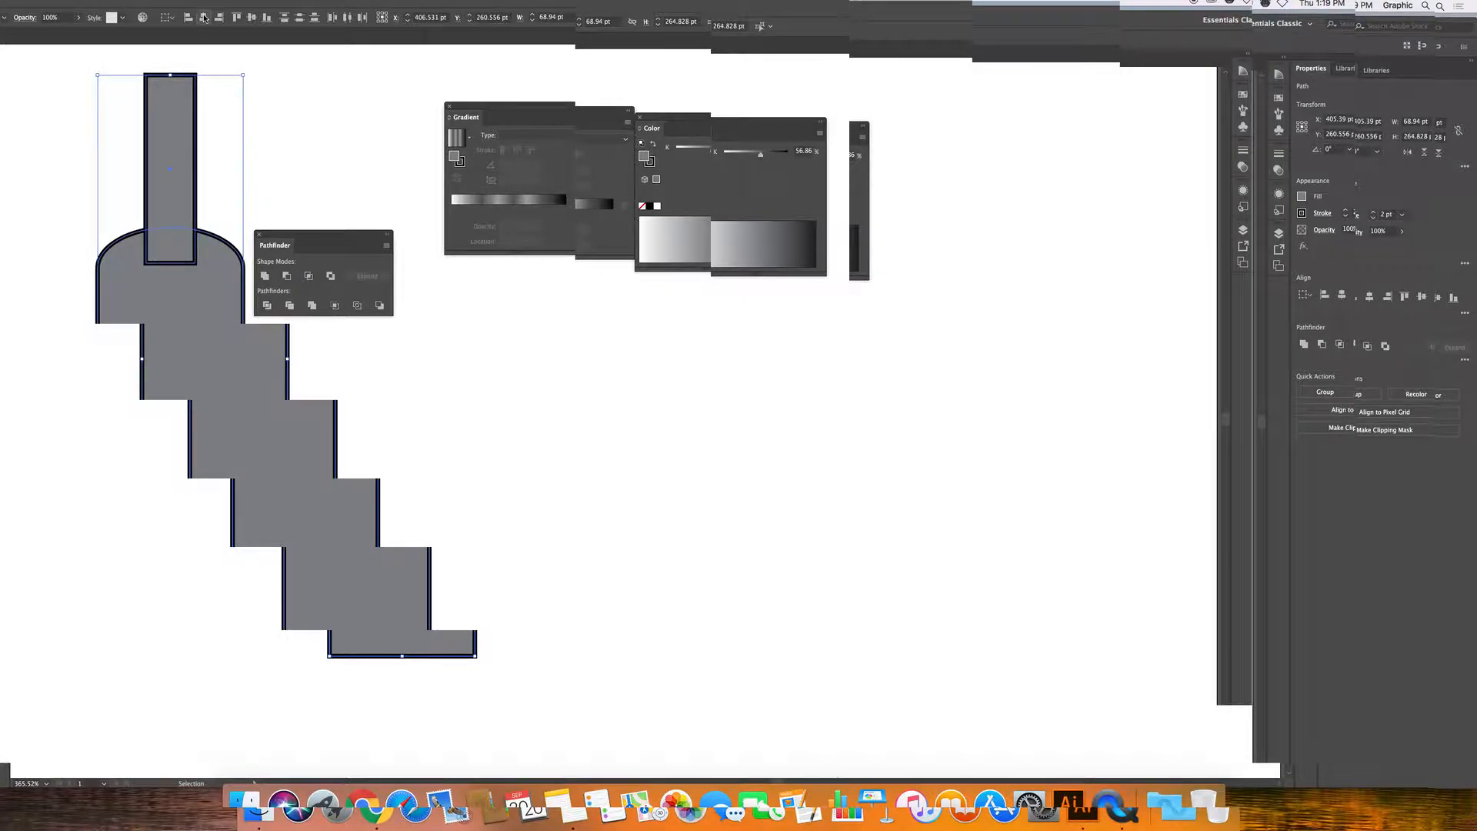
Centre the neck horizontally on the body and fuse them with the Shape Builder.
left_click(204, 17)
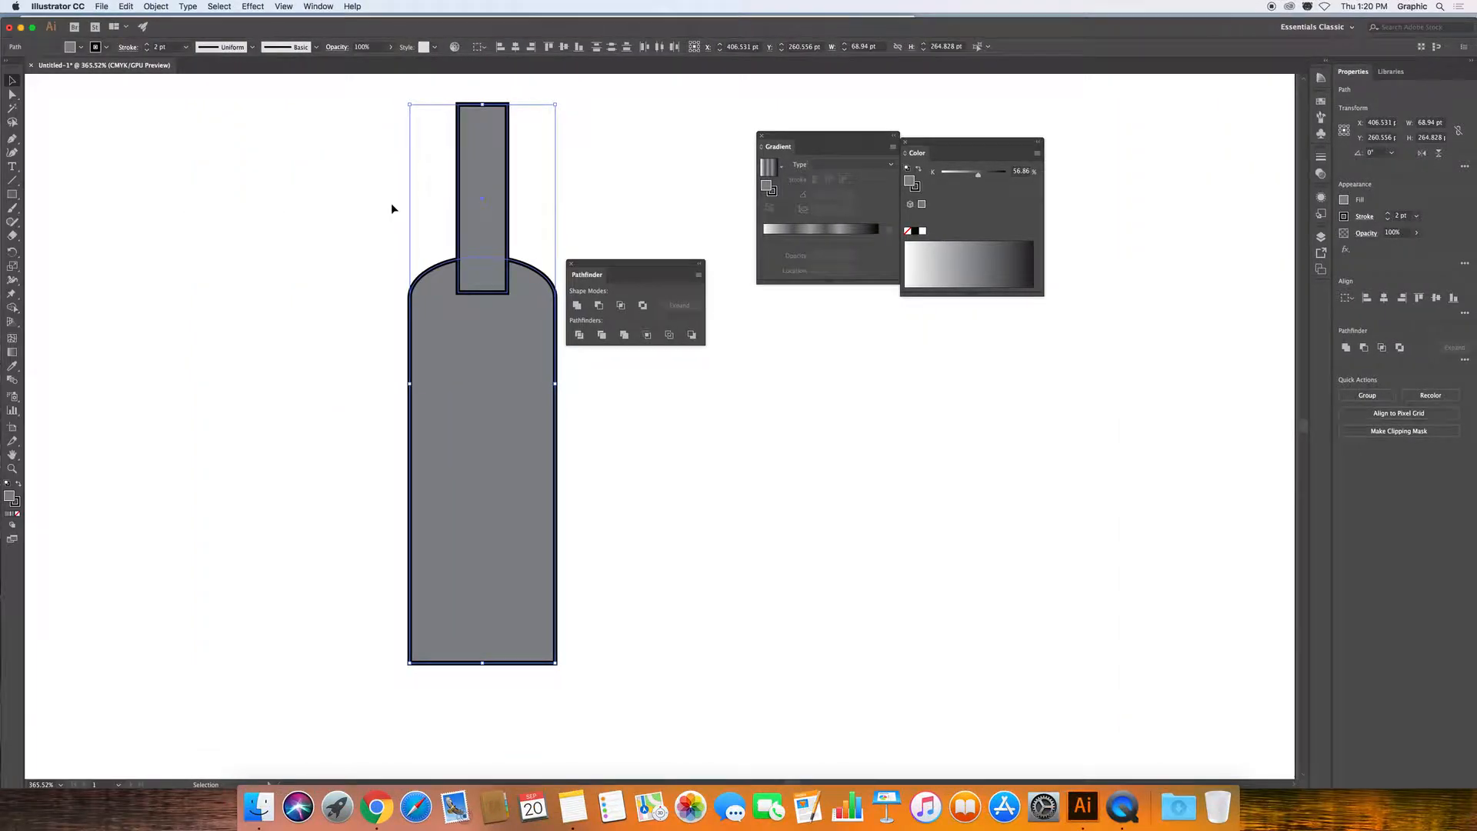
left_click(12, 307)
mouse_move(482, 150)
left_mouse_down()
mouse_move(492, 406)
mouse_move(539, 553)
left_mouse_up()
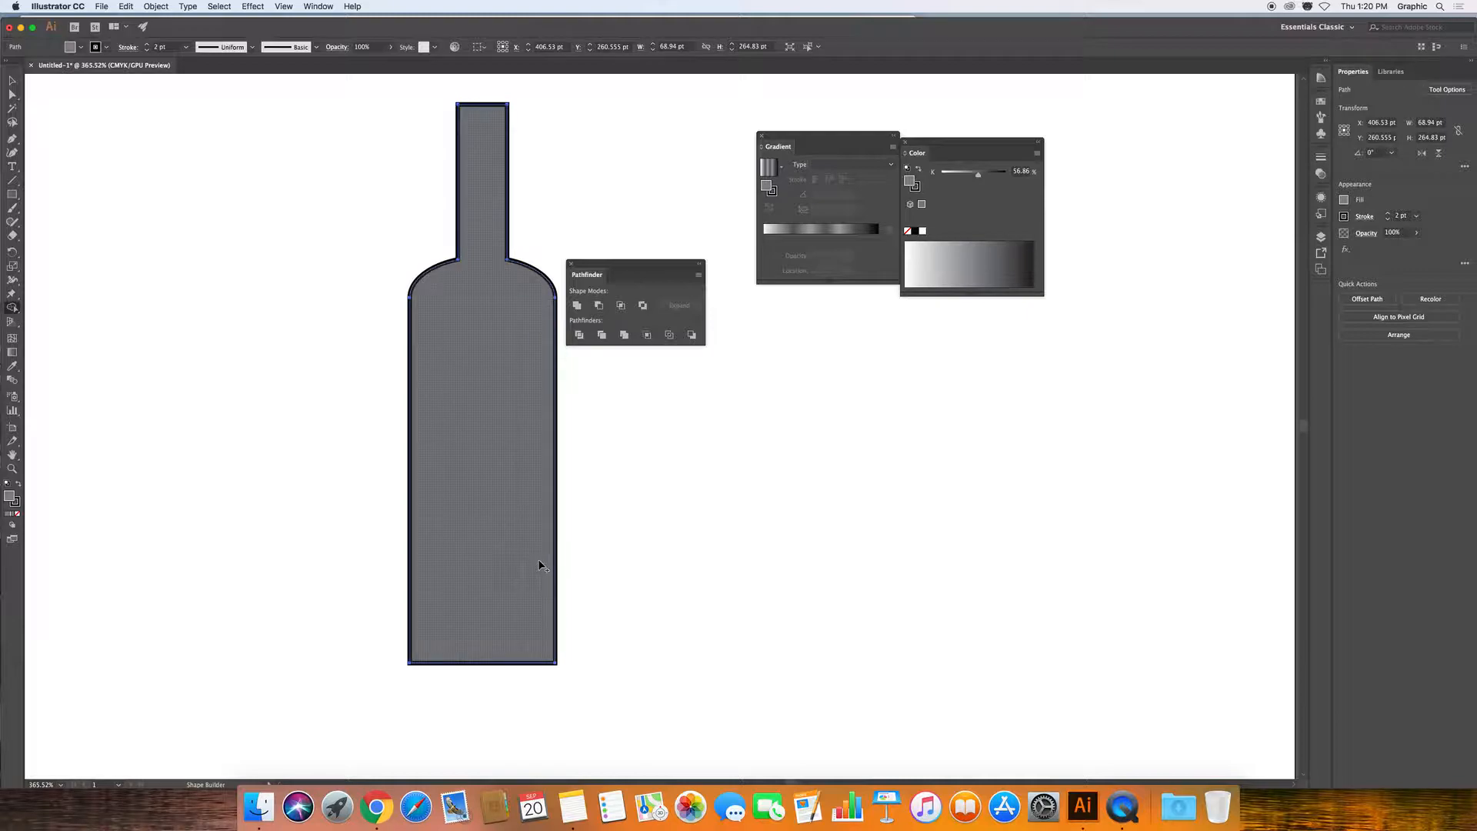
left_click(12, 80)
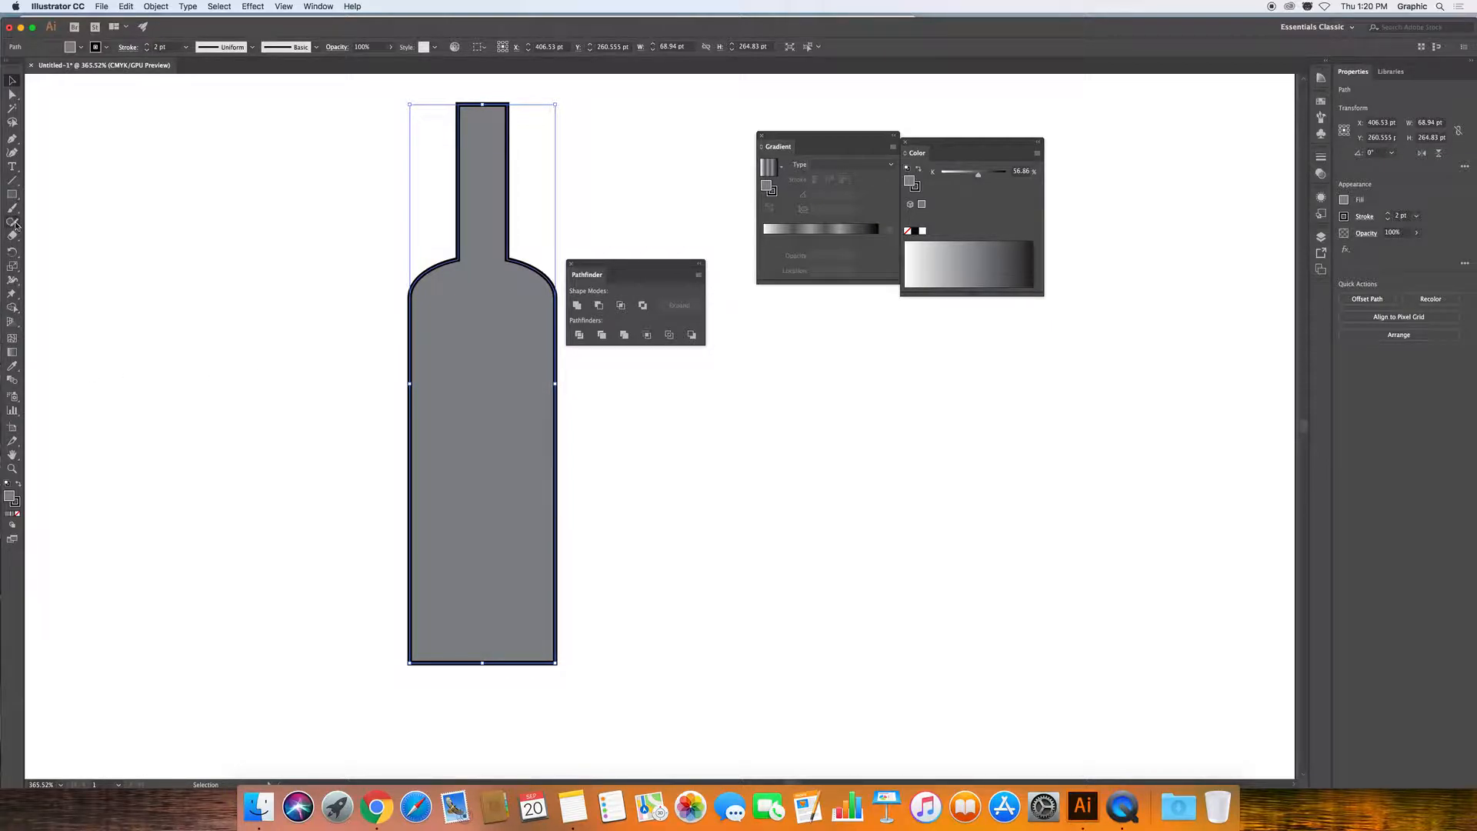
left_click(12, 194)
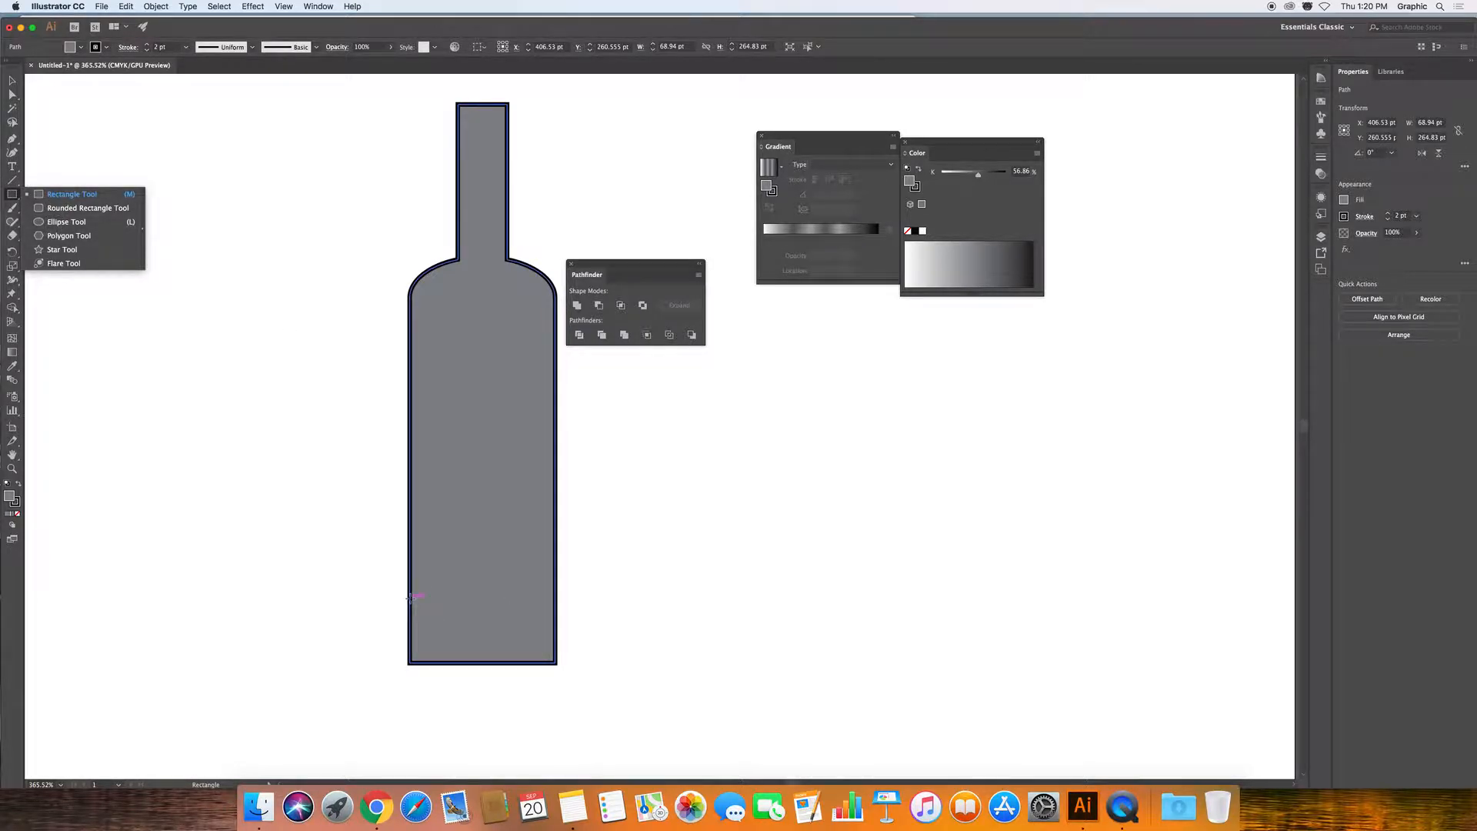
Draw an ellipse across the bottle's base, discarding two stray rectangles first.
left_click_drag(409, 596, 557, 671)
key("super+shift+a")
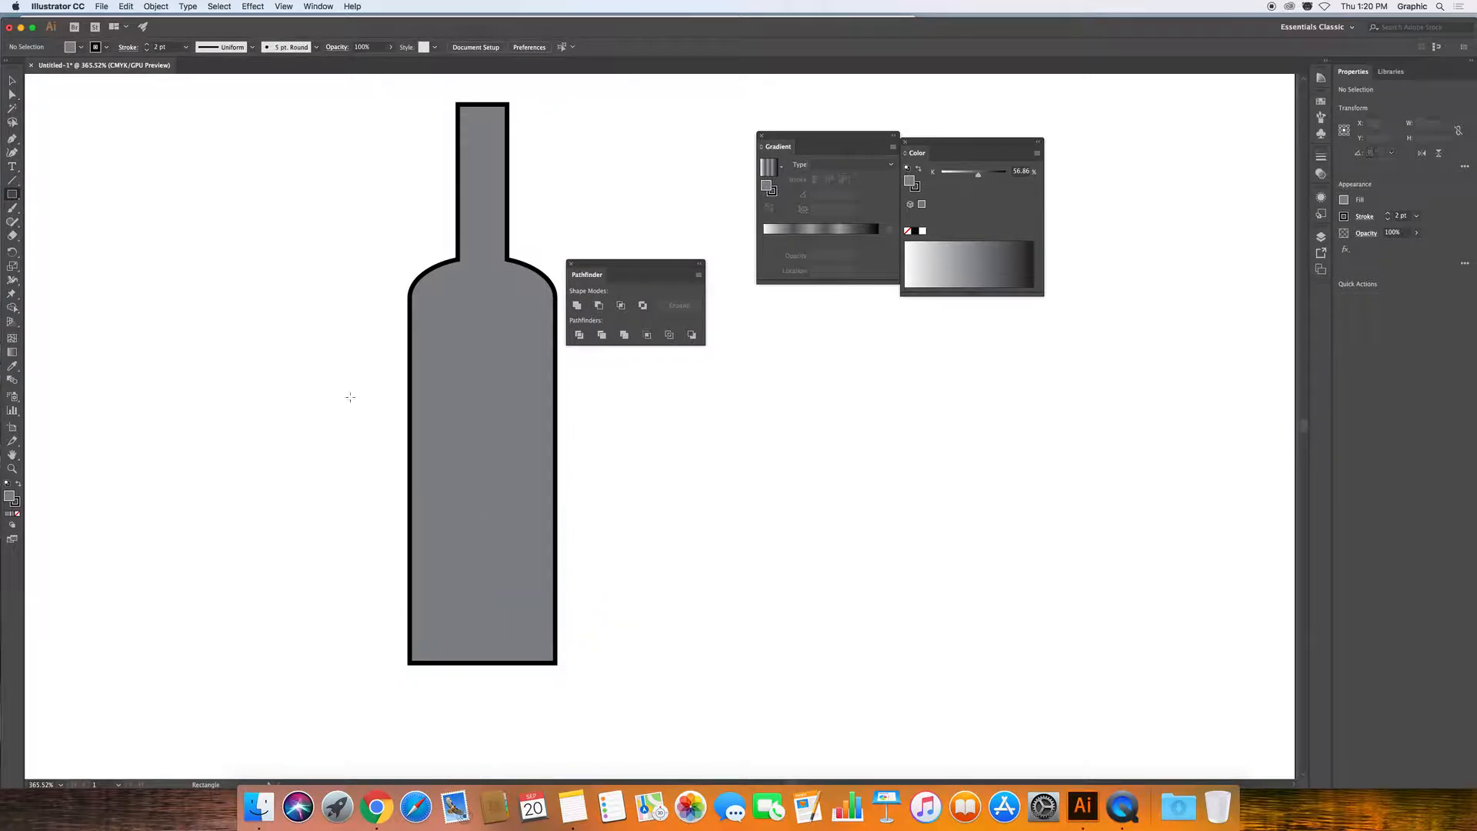
left_click(12, 194)
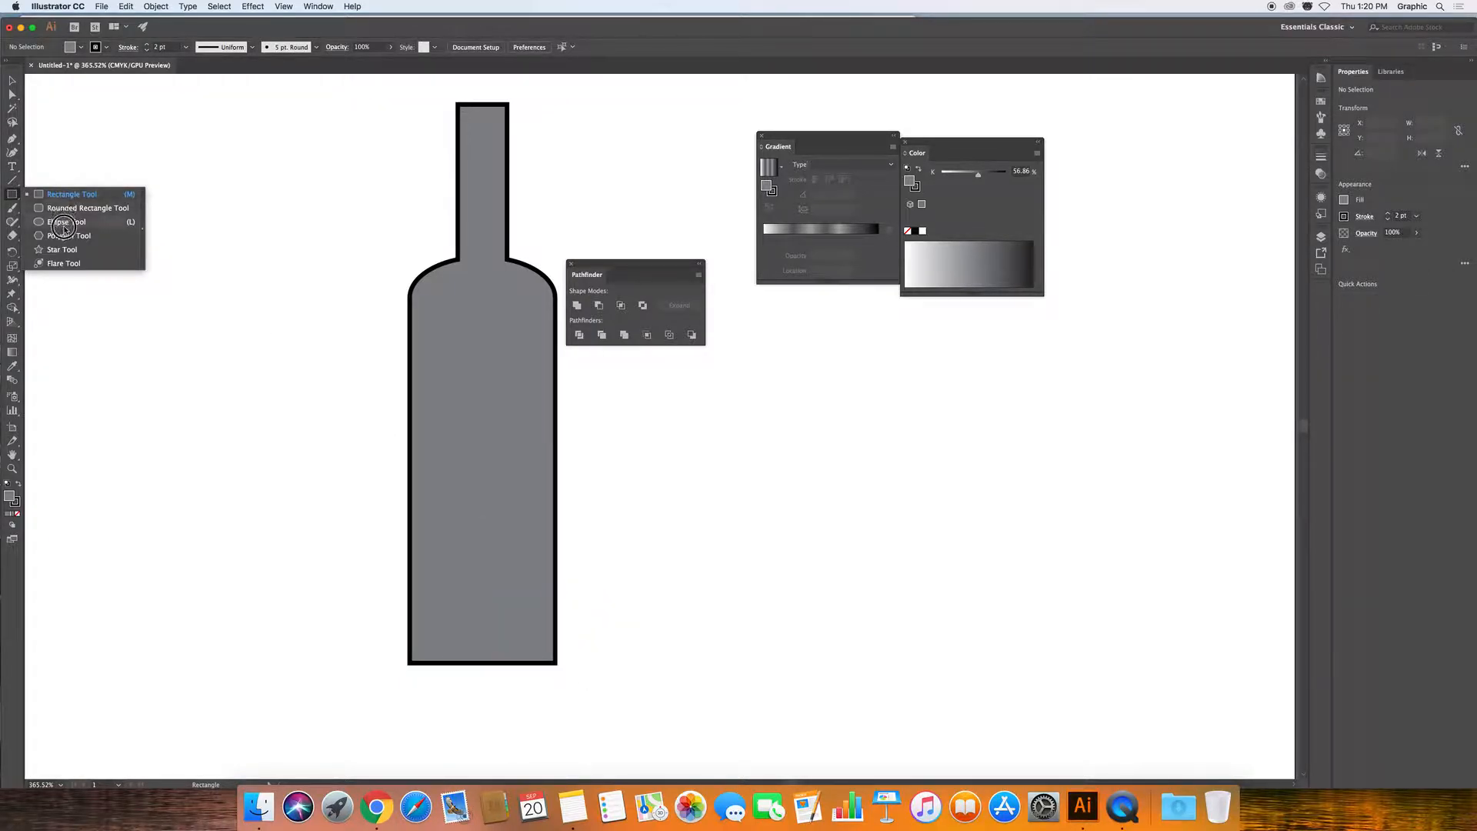
left_click_drag(410, 621, 556, 689)
key("super+z")
left_click_drag(15, 193, 66, 223)
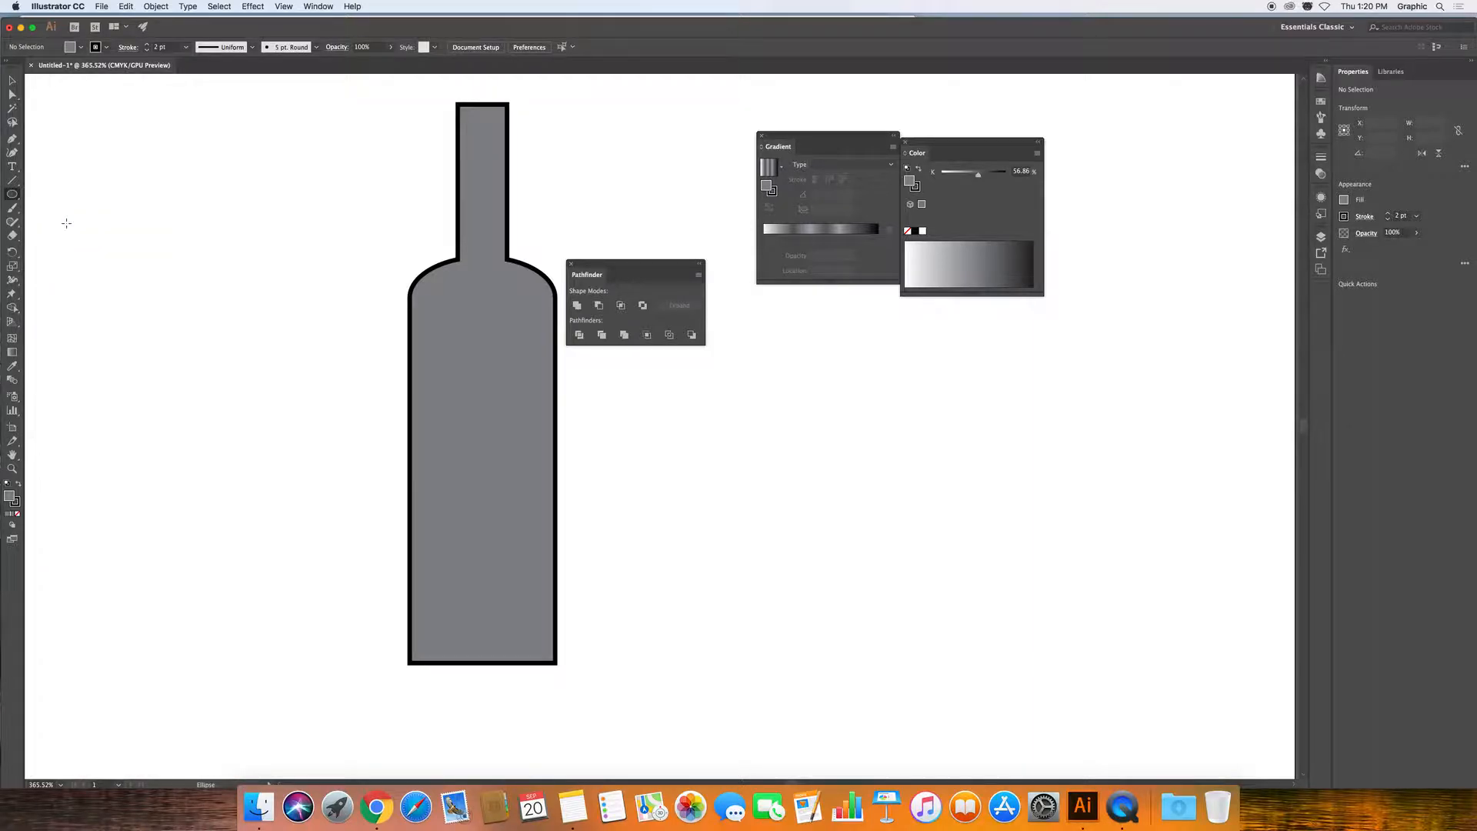
left_click_drag(410, 642, 555, 701)
left_click(12, 80)
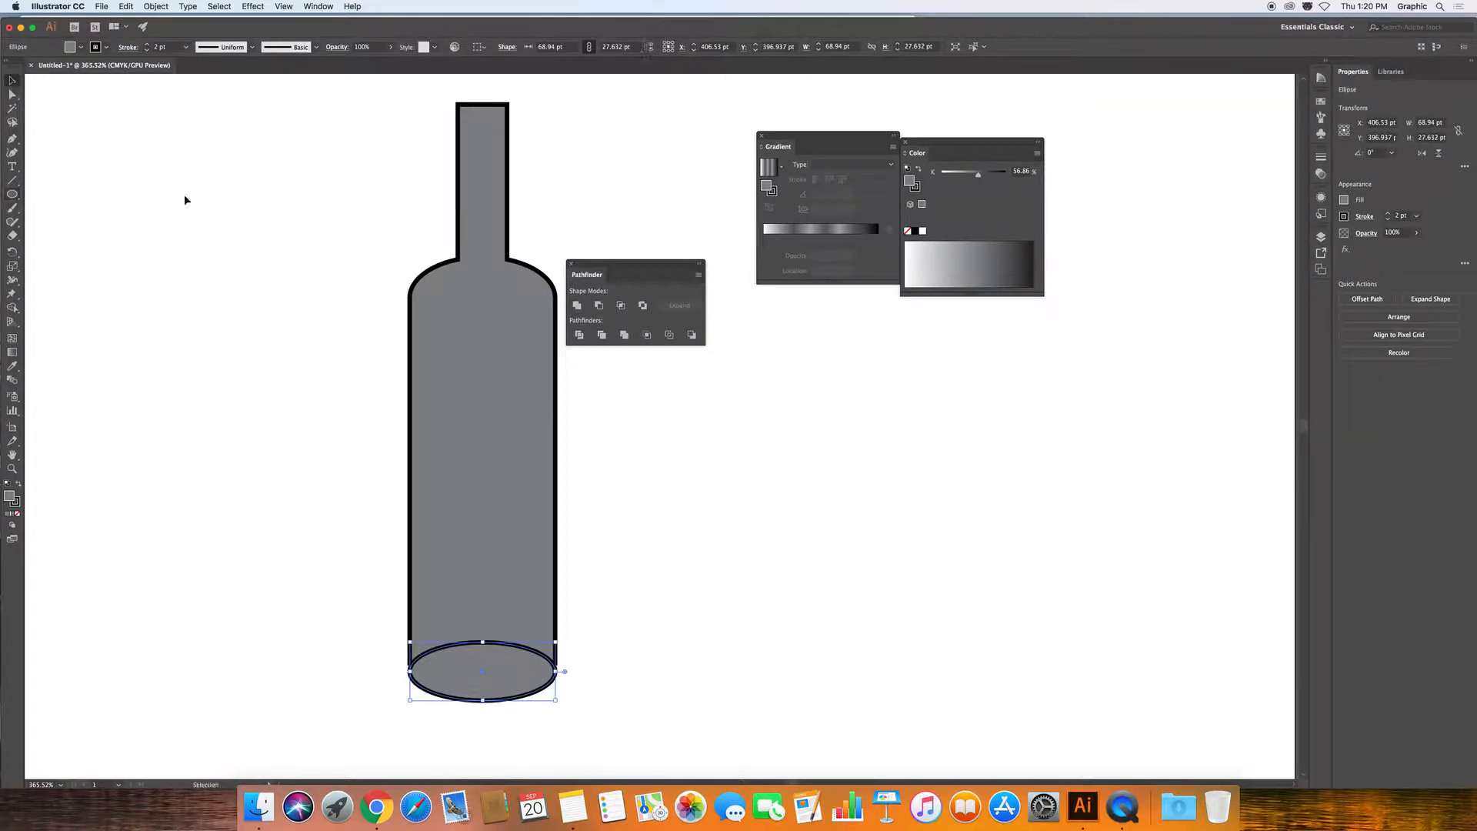
left_click_drag(501, 672, 505, 664)
left_click_drag(369, 572, 596, 715)
left_click(682, 746)
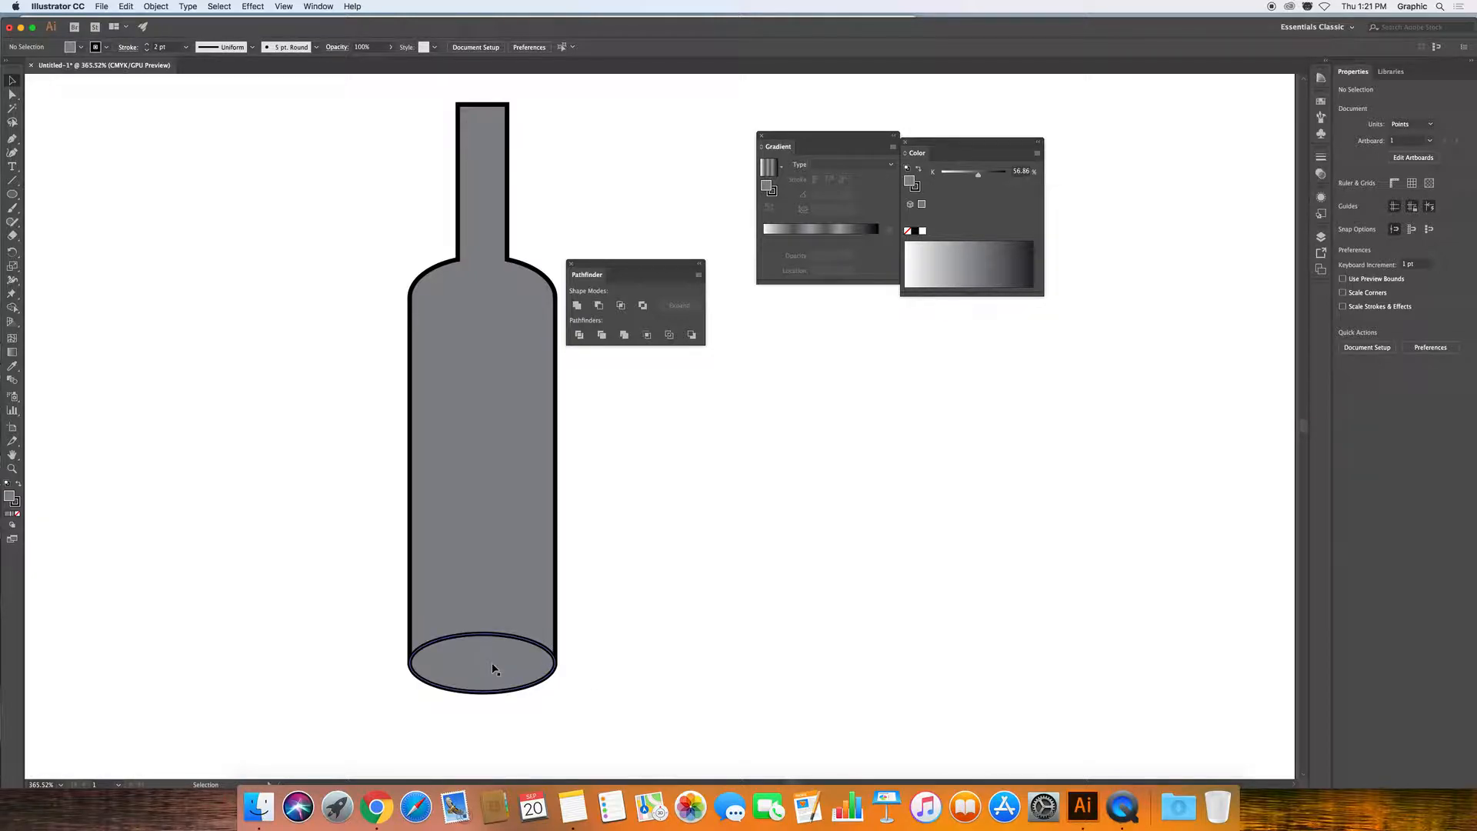
Alt-drag a copy of the bottom ellipse off to the left.
left_click(486, 521)
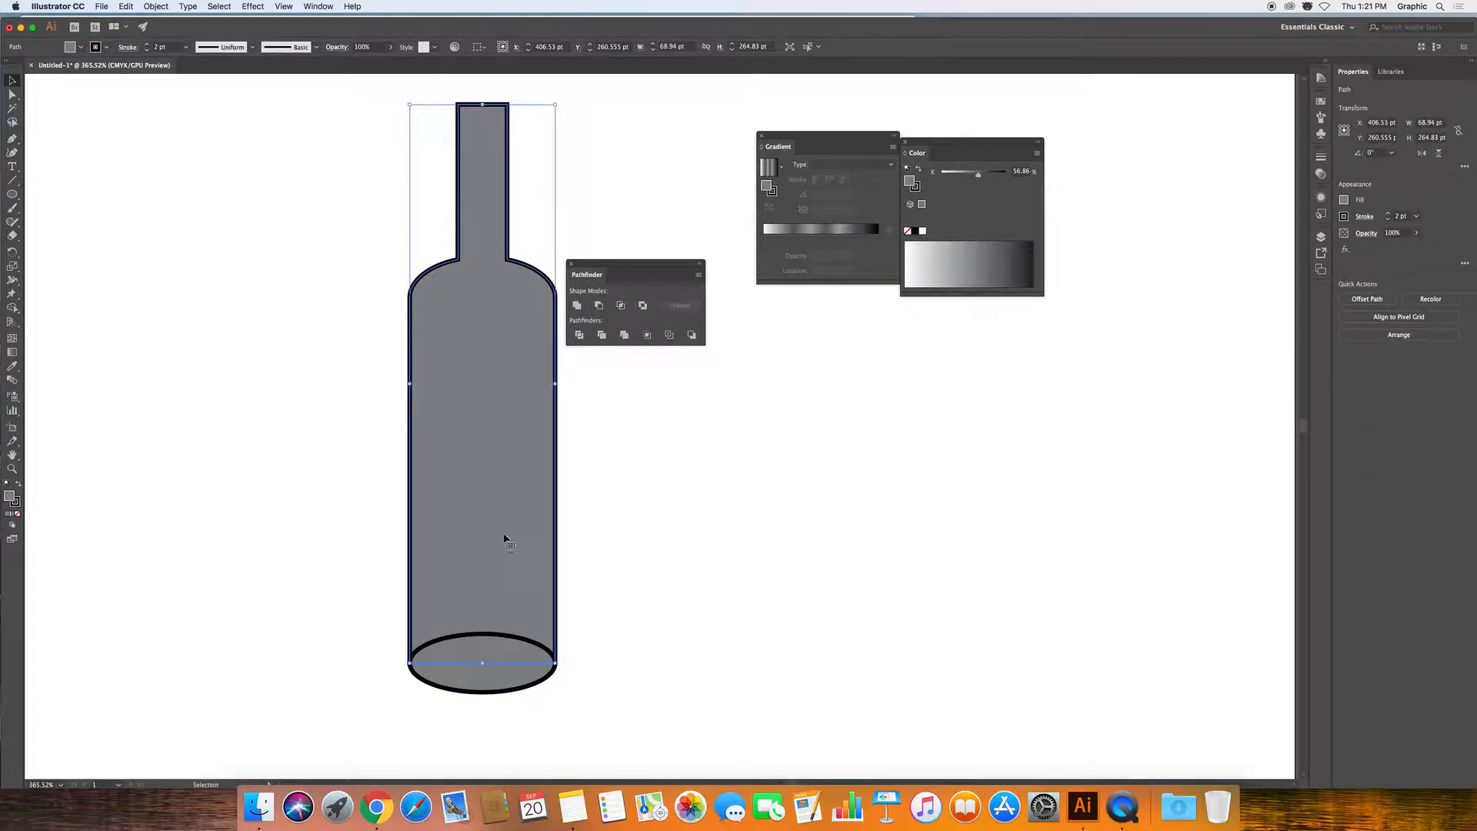
left_click(471, 682)
left_click_drag(471, 672, 257, 599)
Merge the bottle body with its bottom ellipse using the Shape Builder.
left_click(453, 569)
left_click(11, 308)
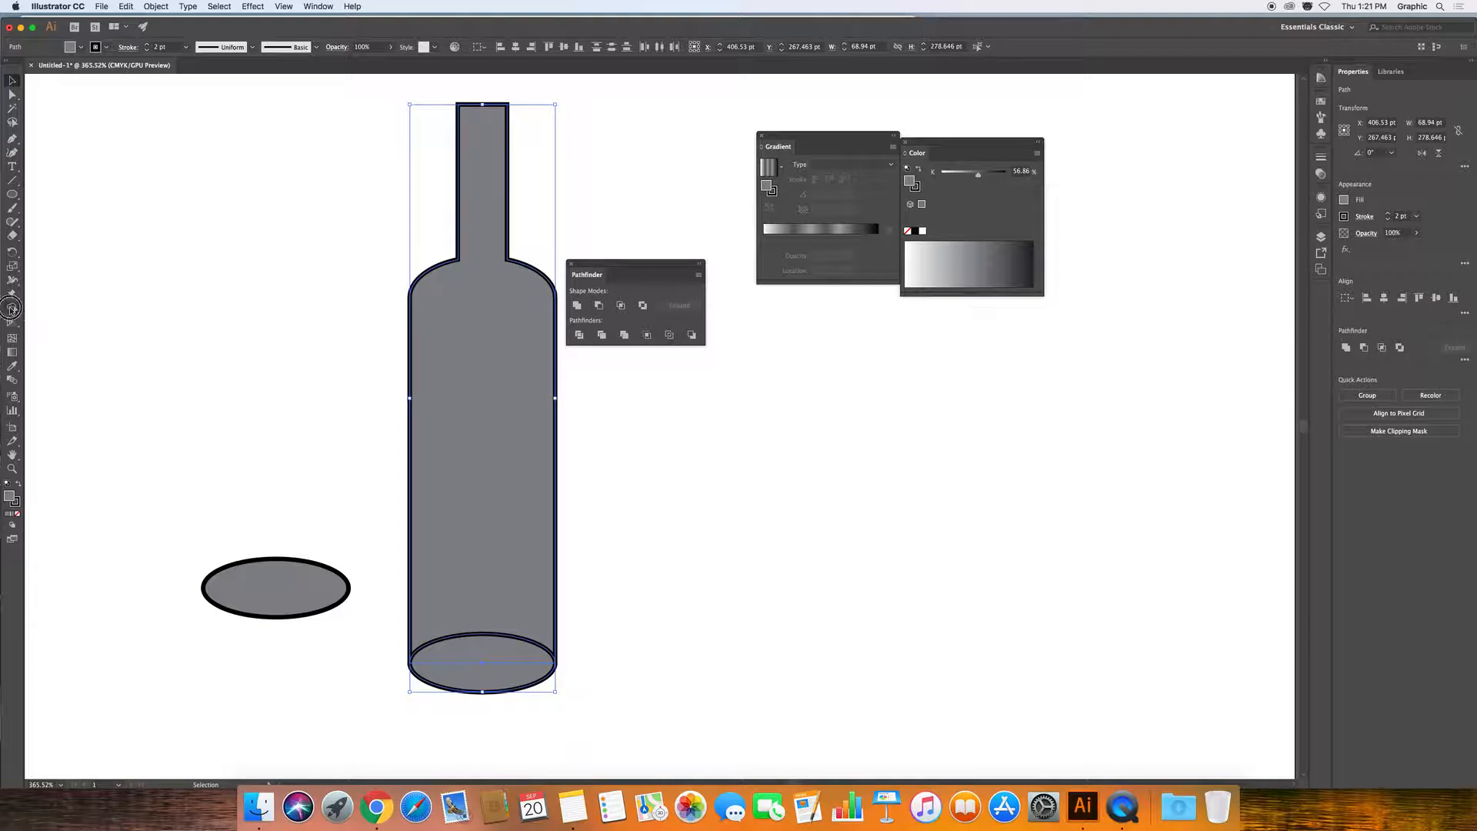
left_click_drag(455, 436, 511, 683)
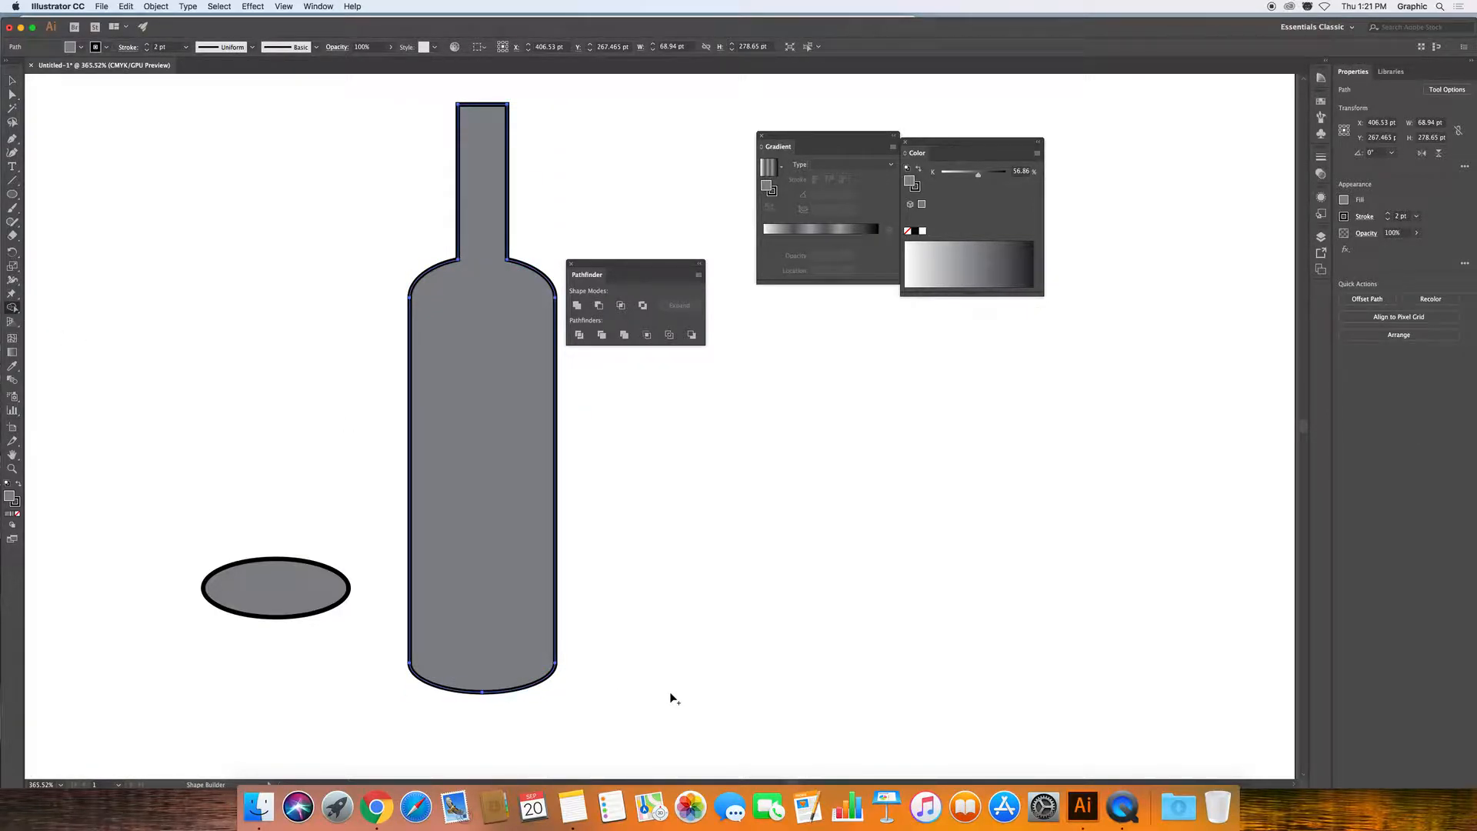
Switch the Color panel to CMYK and give the fill a bright green.
left_click(769, 166)
left_click(1037, 153)
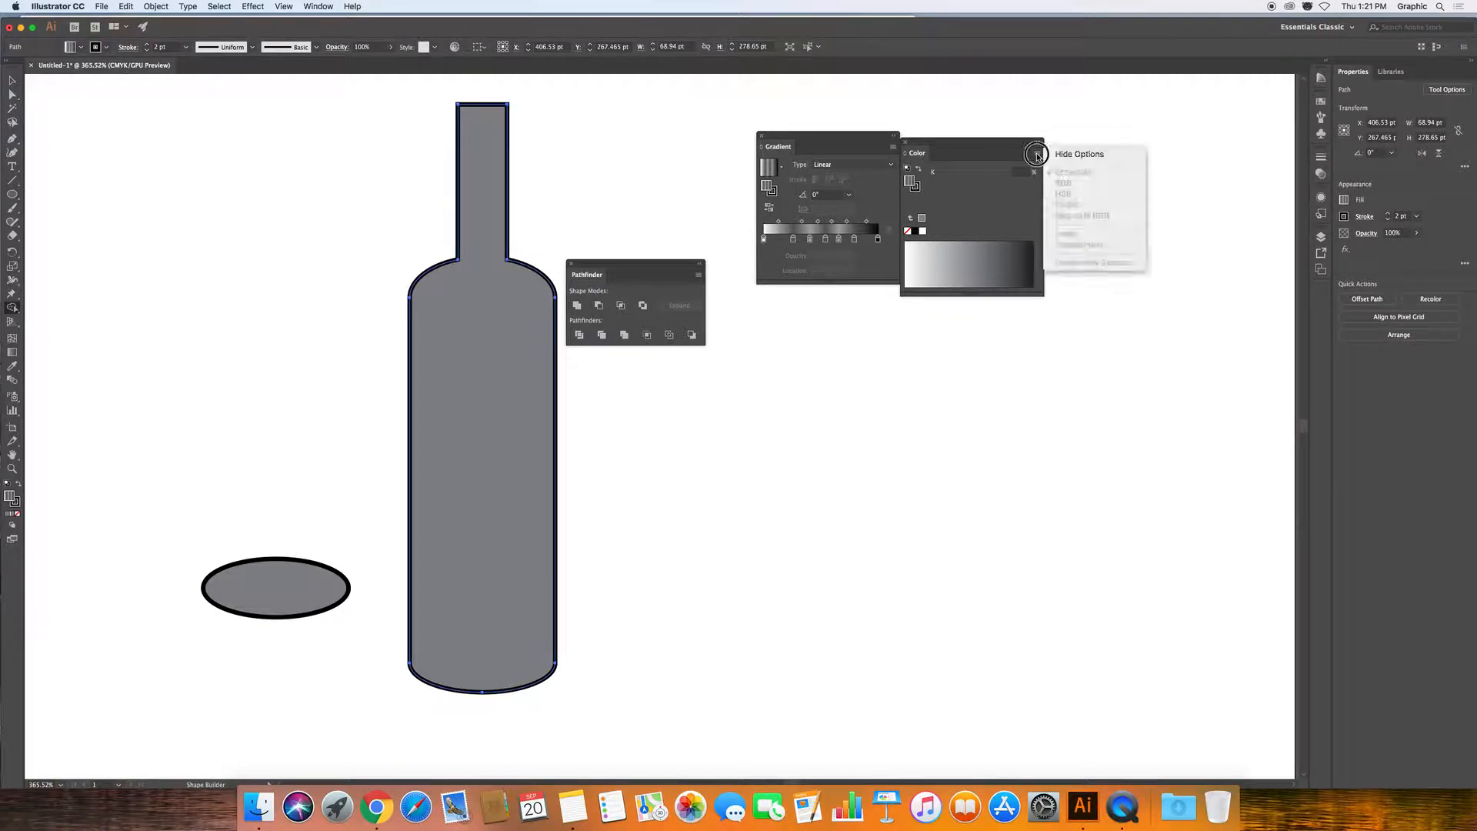
left_click(952, 262)
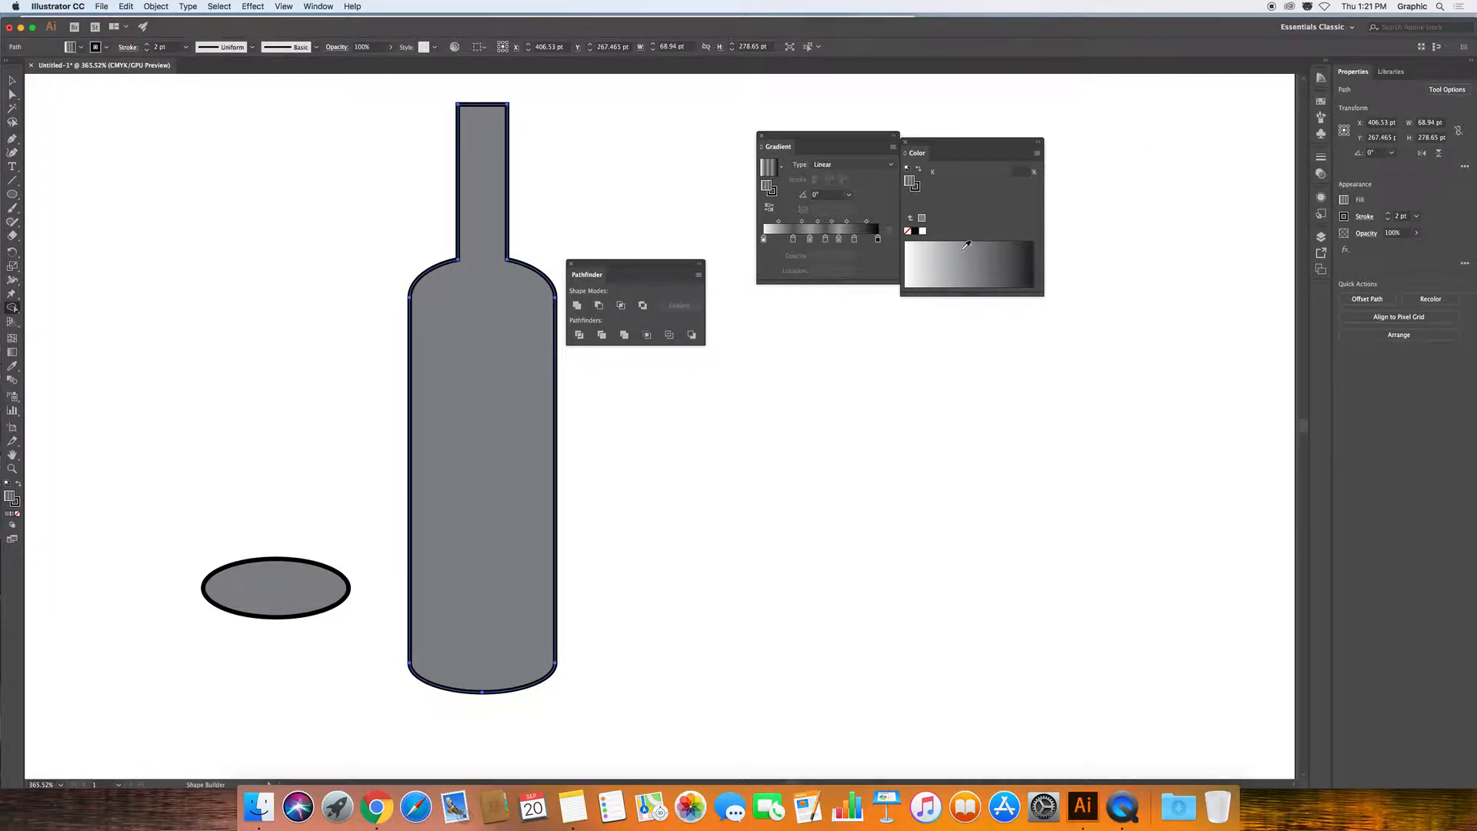
left_click(915, 232)
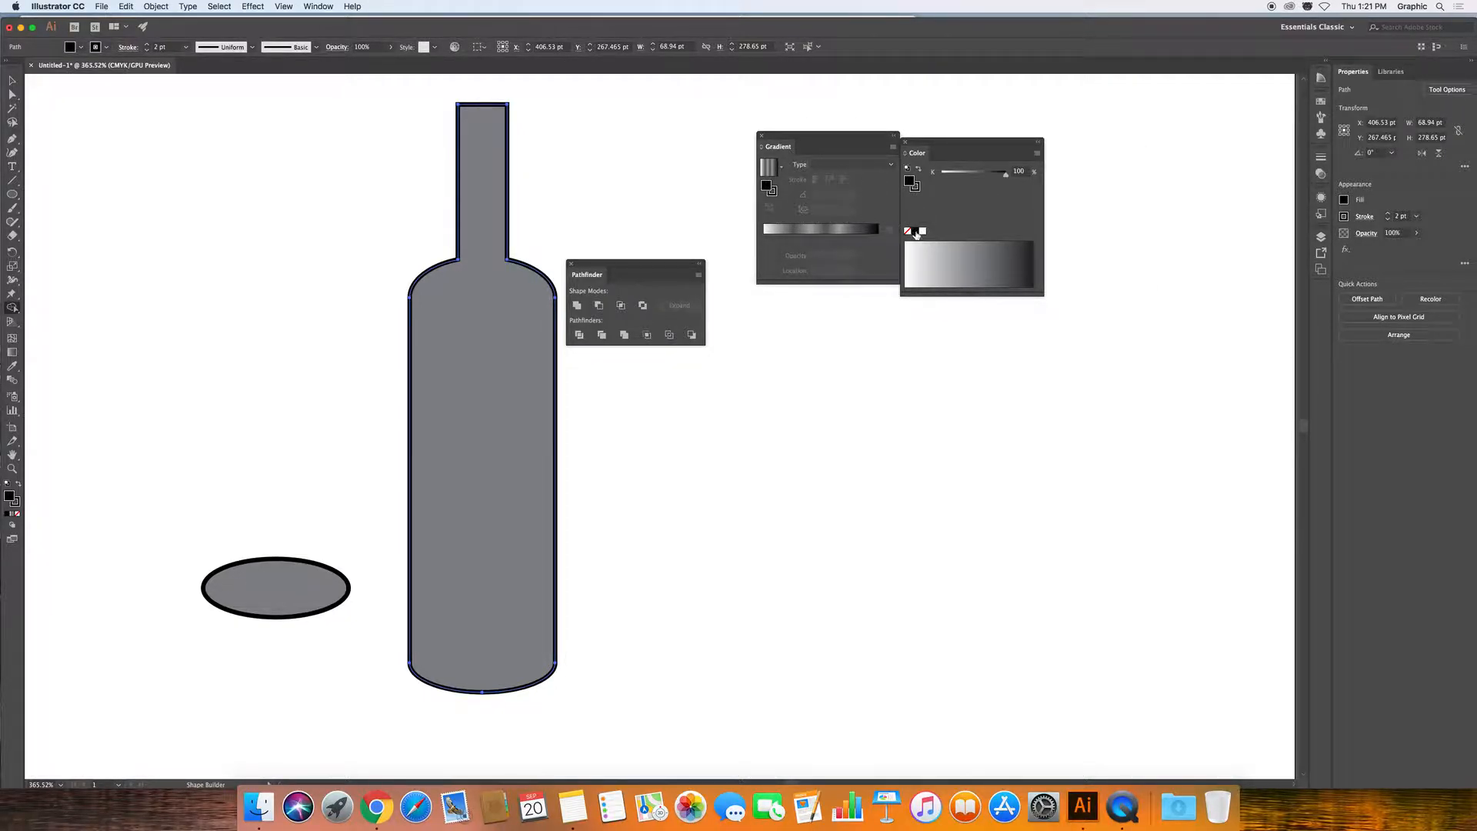
left_click(1037, 154)
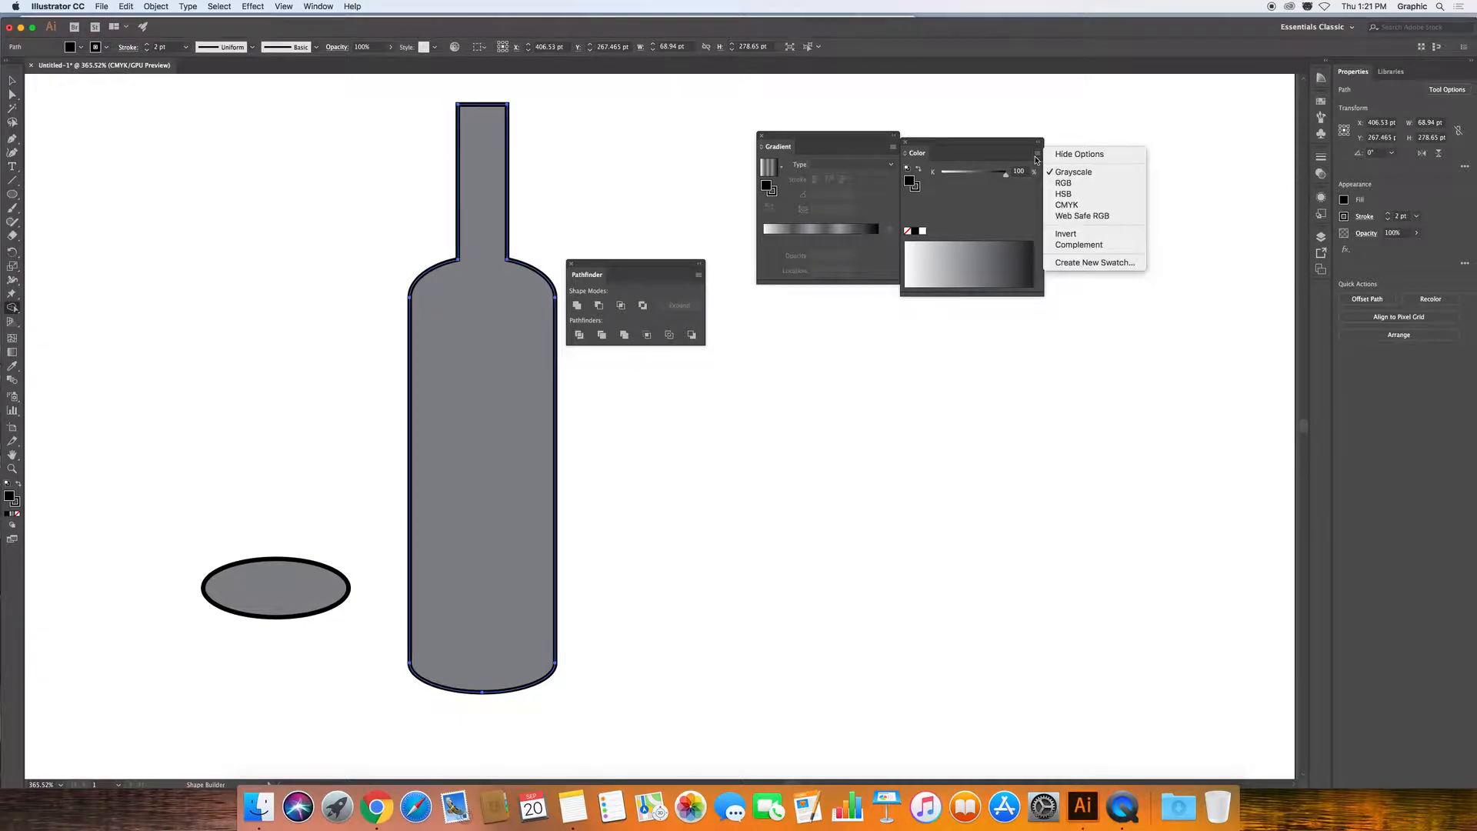
left_click(1056, 204)
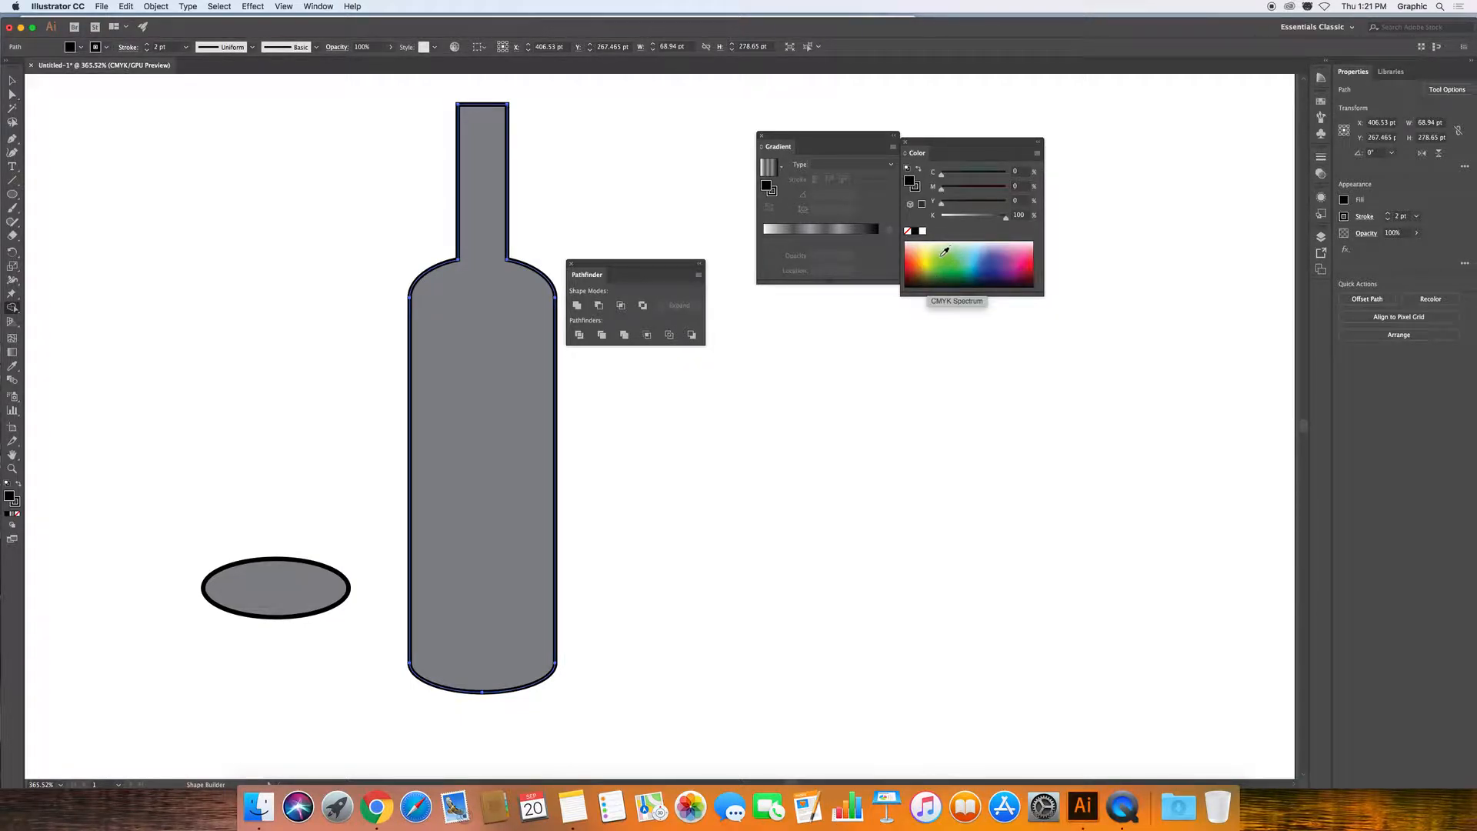
left_click(939, 267)
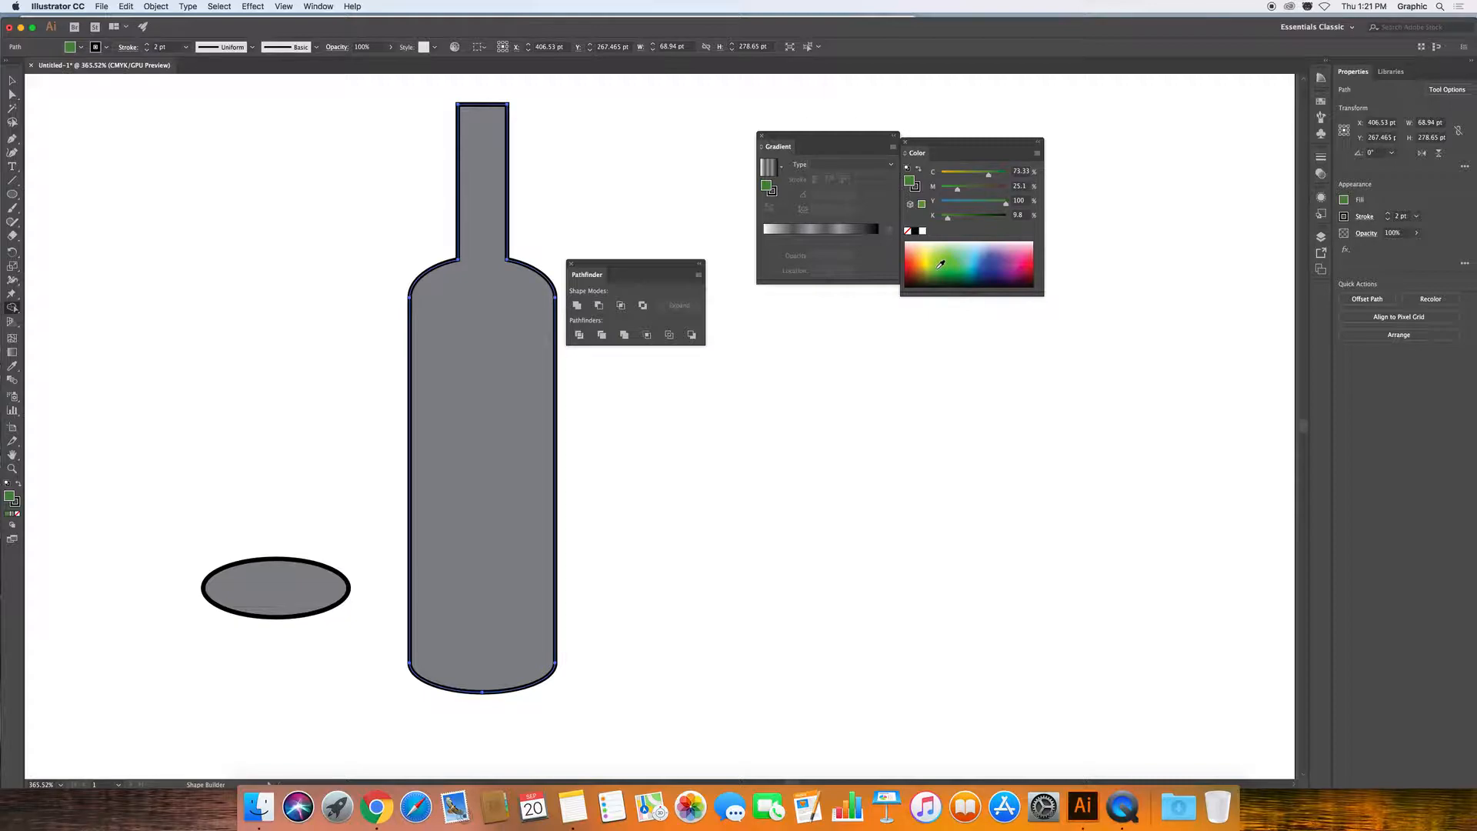
left_click(939, 264)
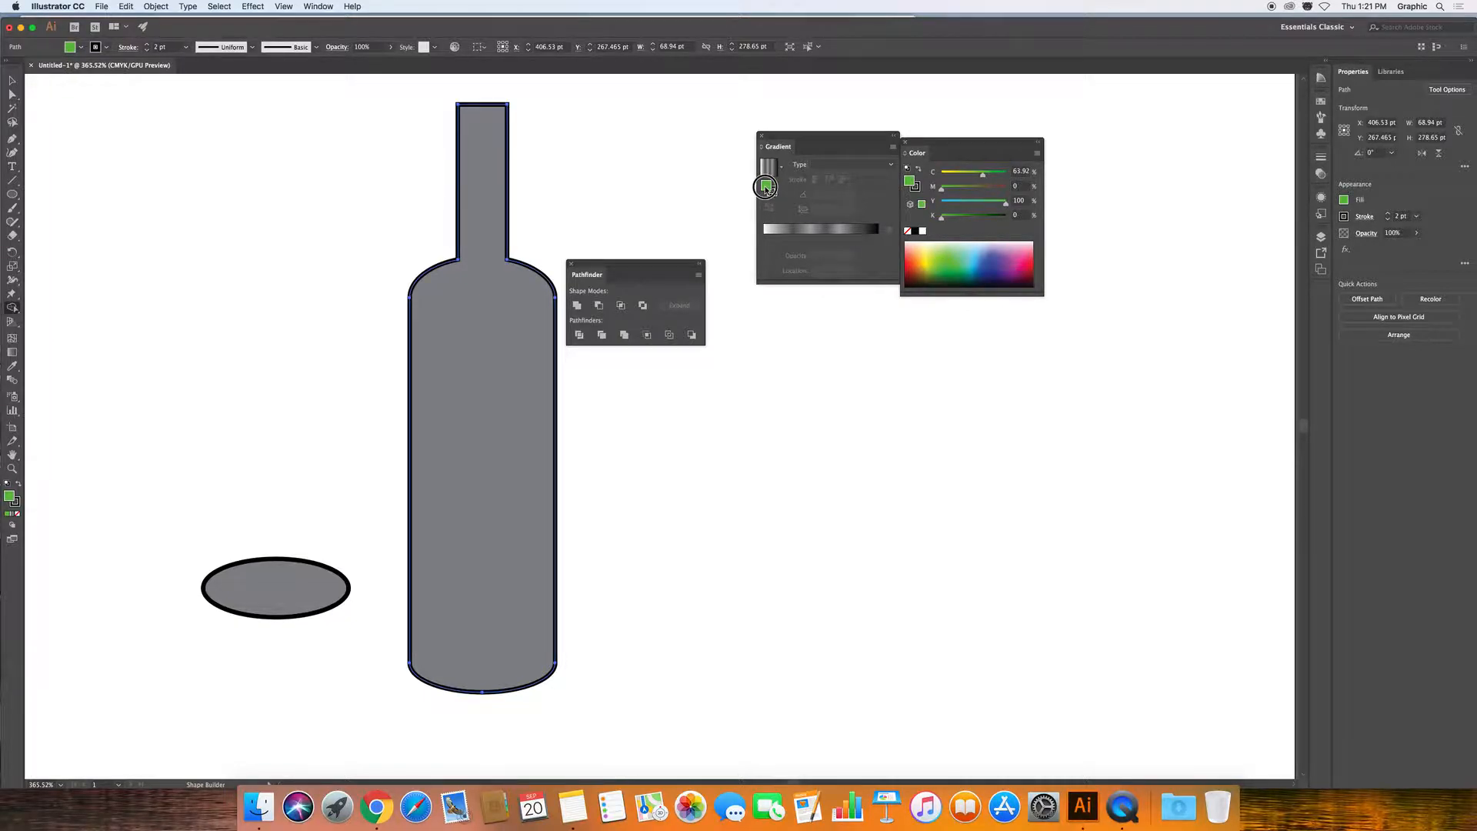
Turn the green fill into a gradient with only two stops, the start stop dark green.
left_click(768, 237)
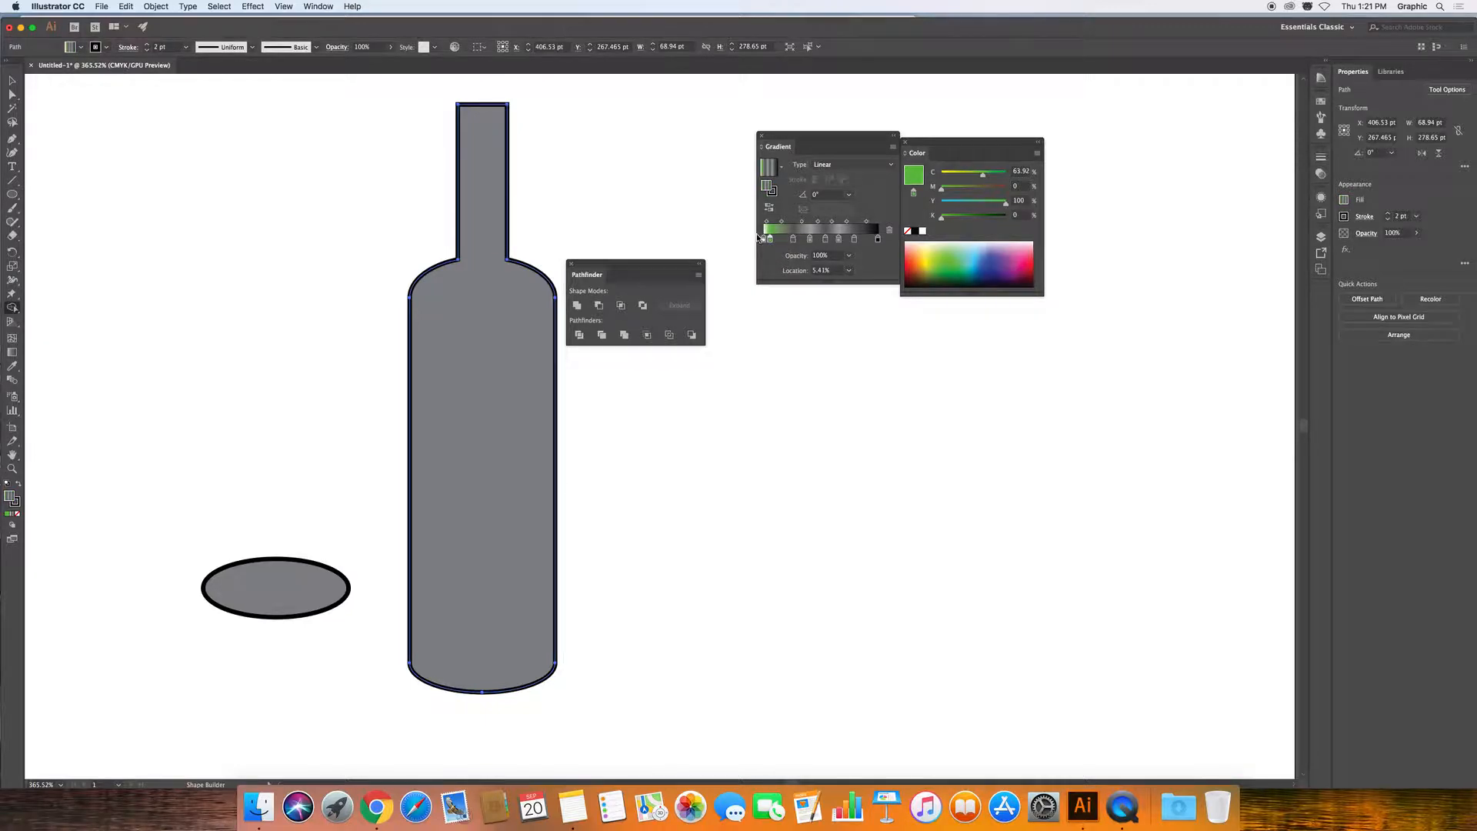
left_click_drag(764, 240, 796, 258)
left_click(878, 239)
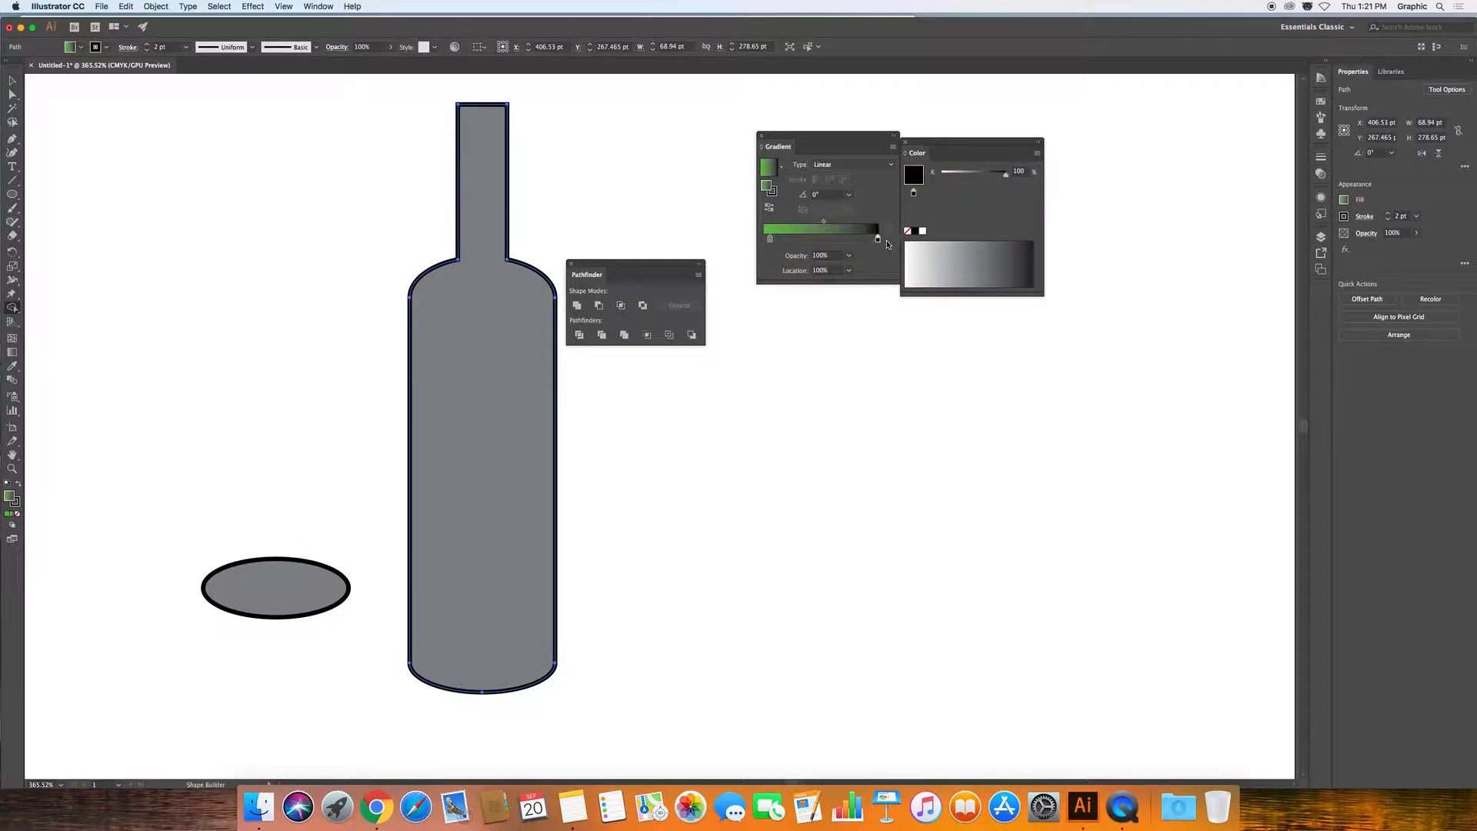
left_click_drag(770, 239, 752, 239)
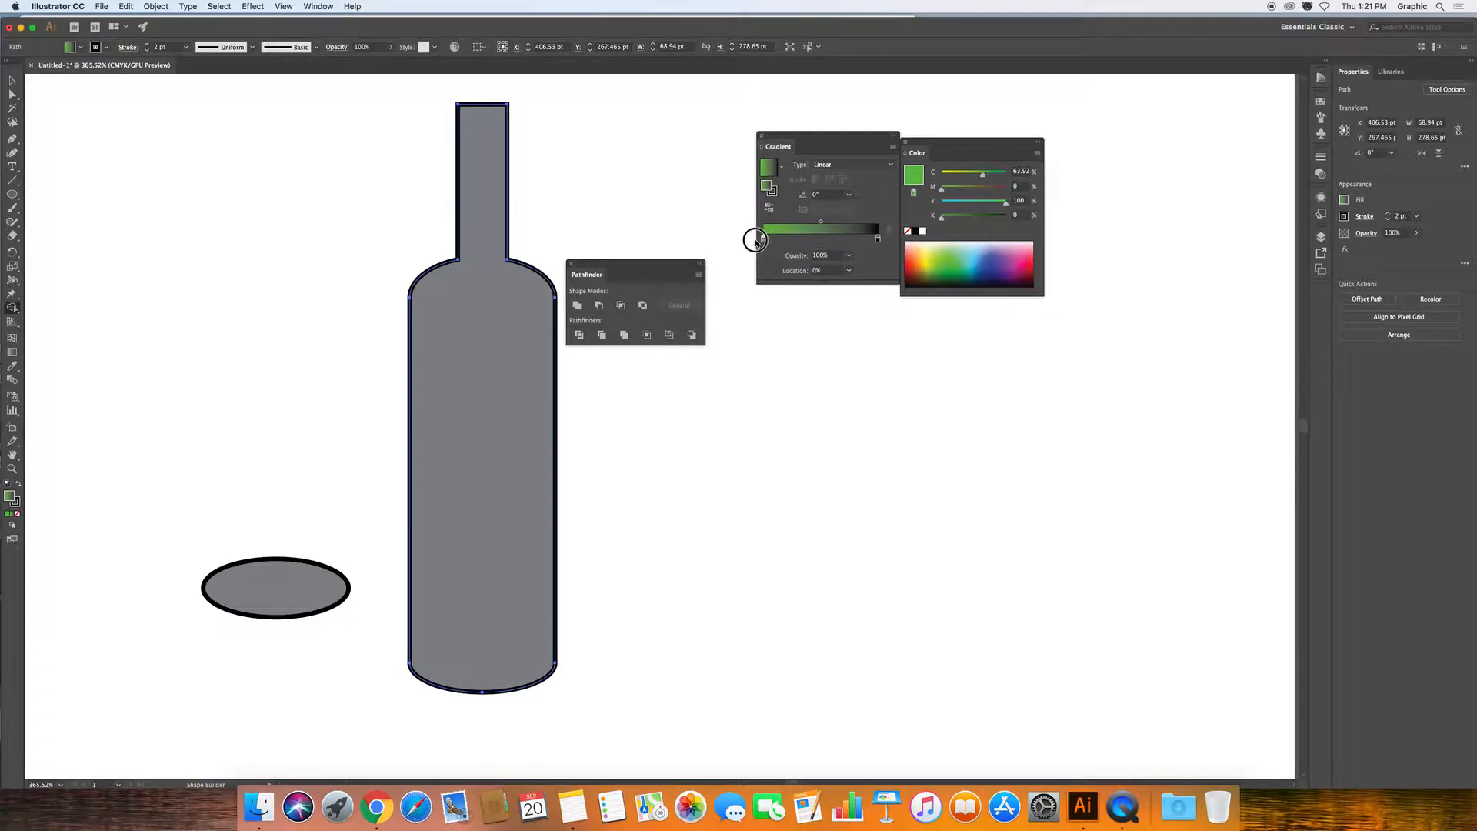
left_click(1037, 152)
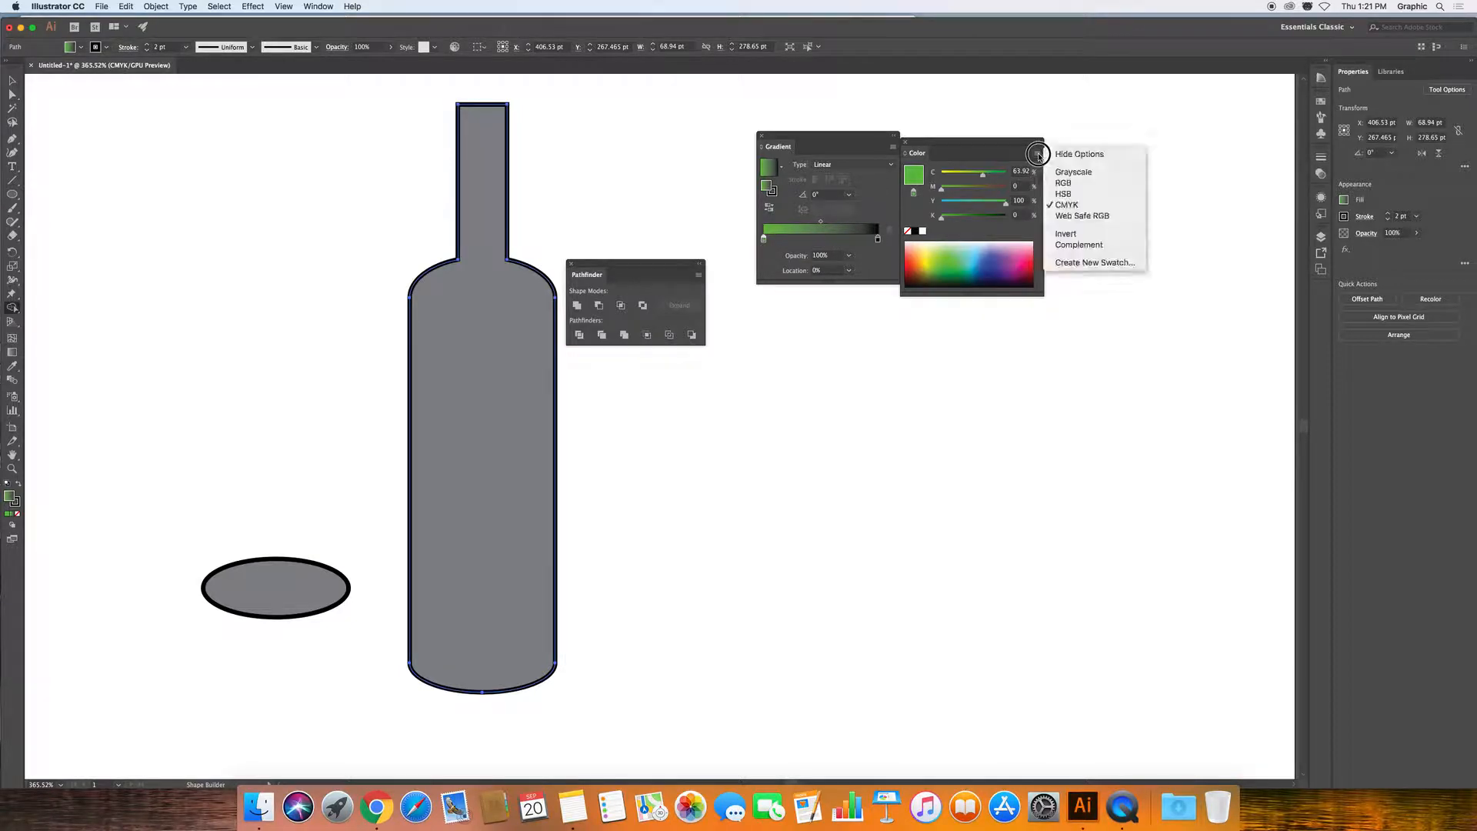
left_click(1066, 205)
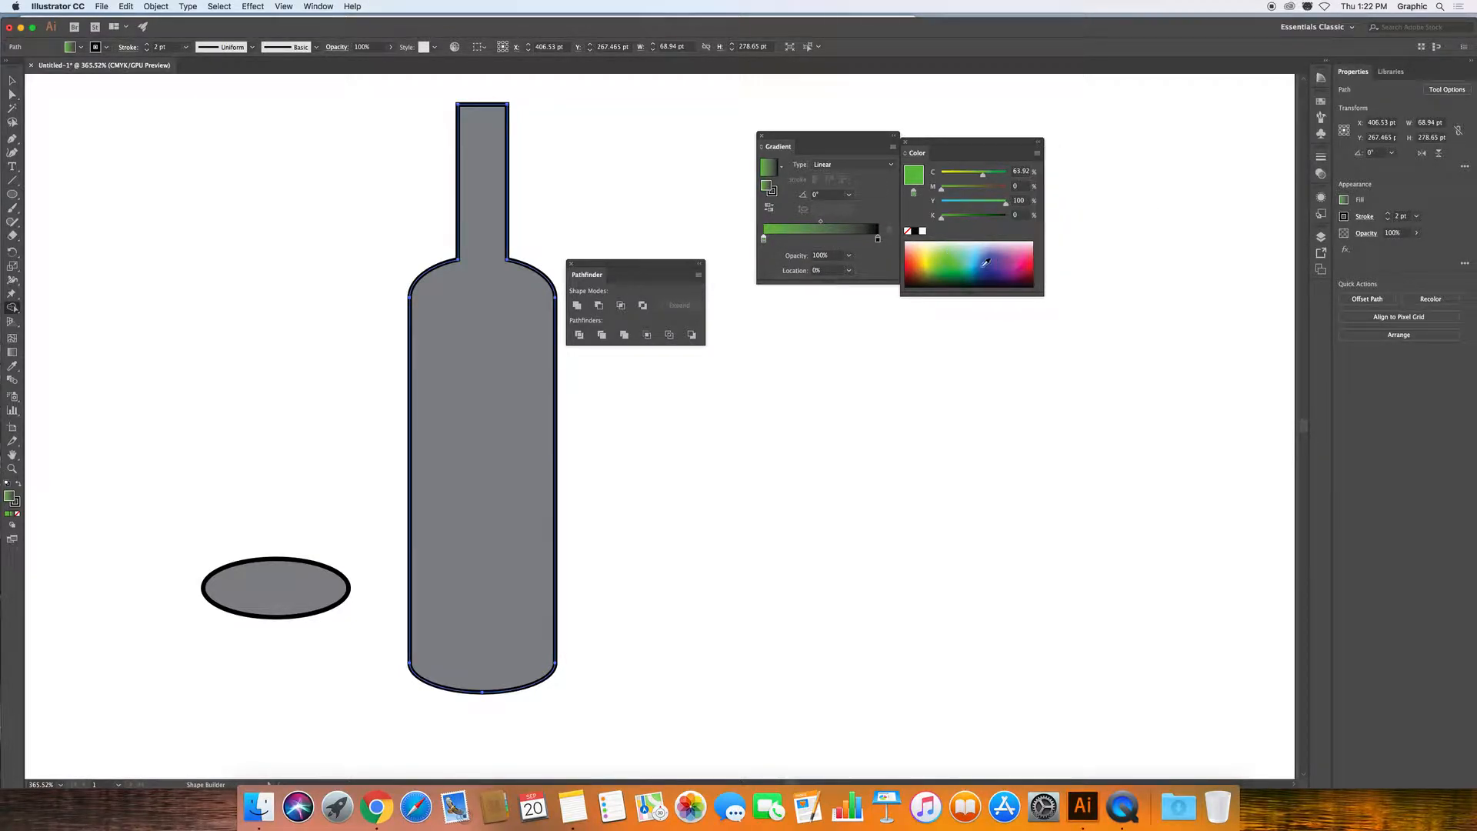
left_click(949, 276)
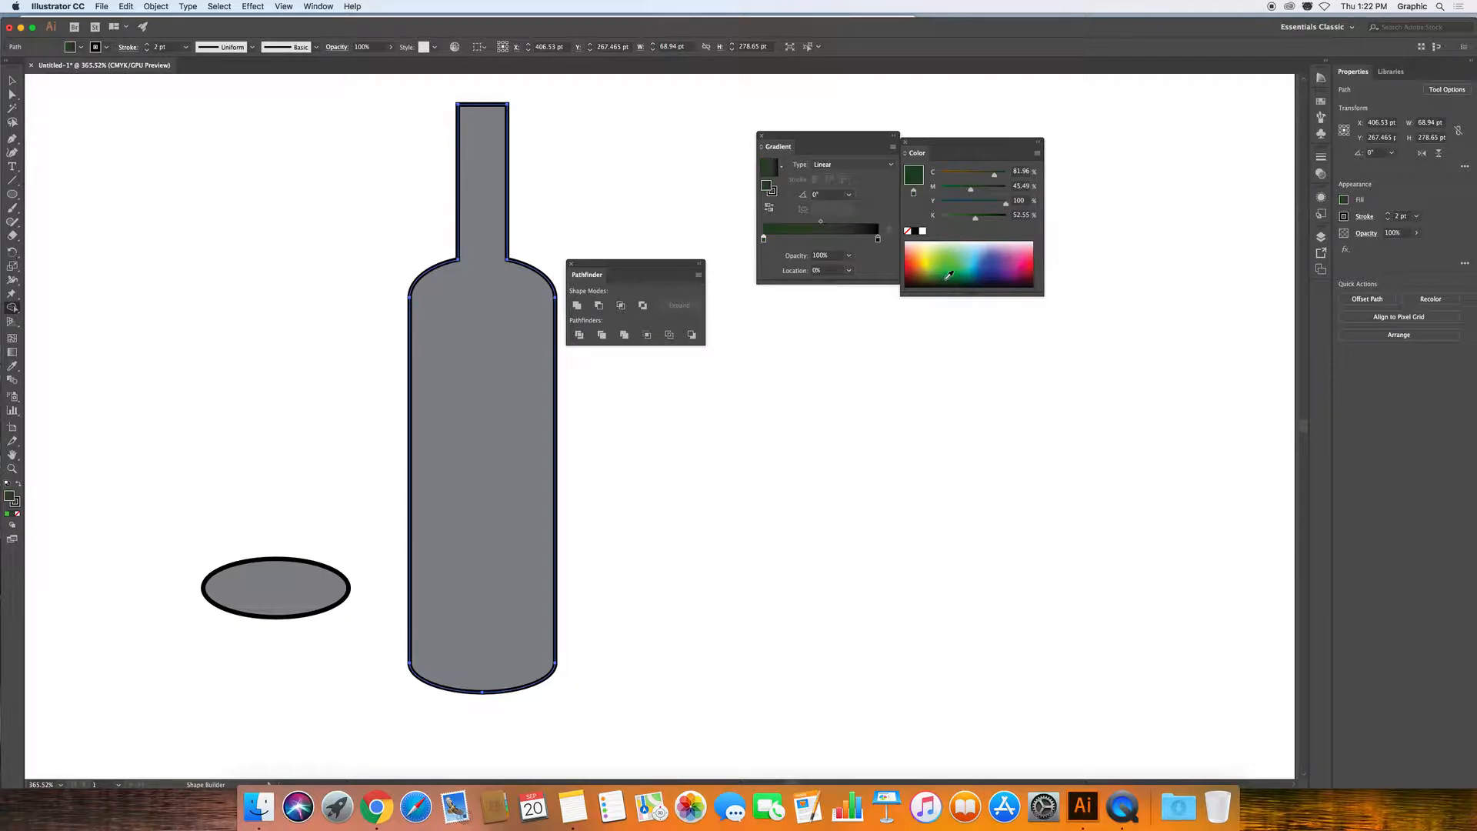
Add a yellow-green middle stop and set the end stop to C 83.14, M 41.57, Y 100, K 43.53.
left_click(823, 239)
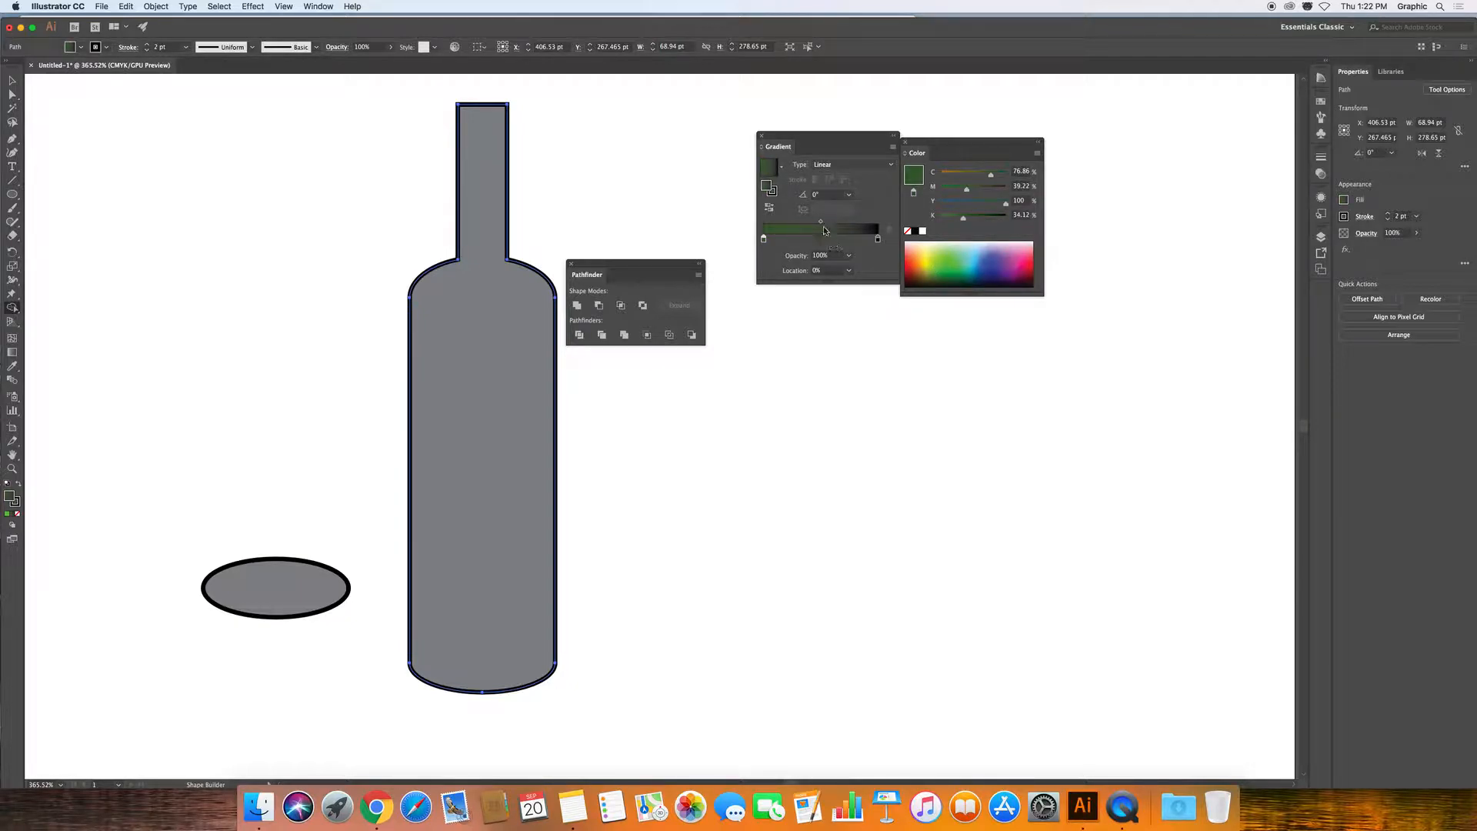
left_click(938, 254)
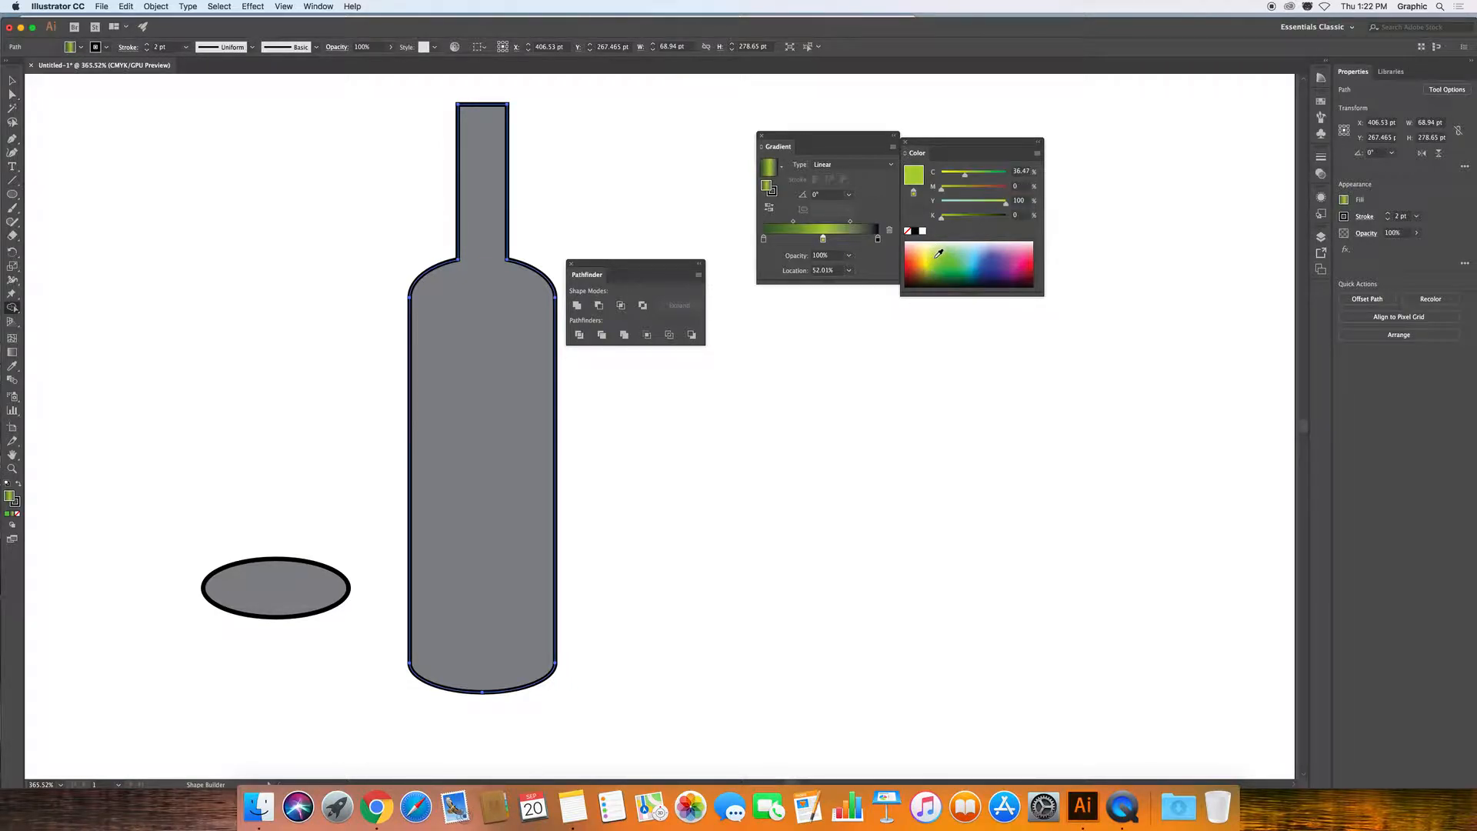
left_click(878, 239)
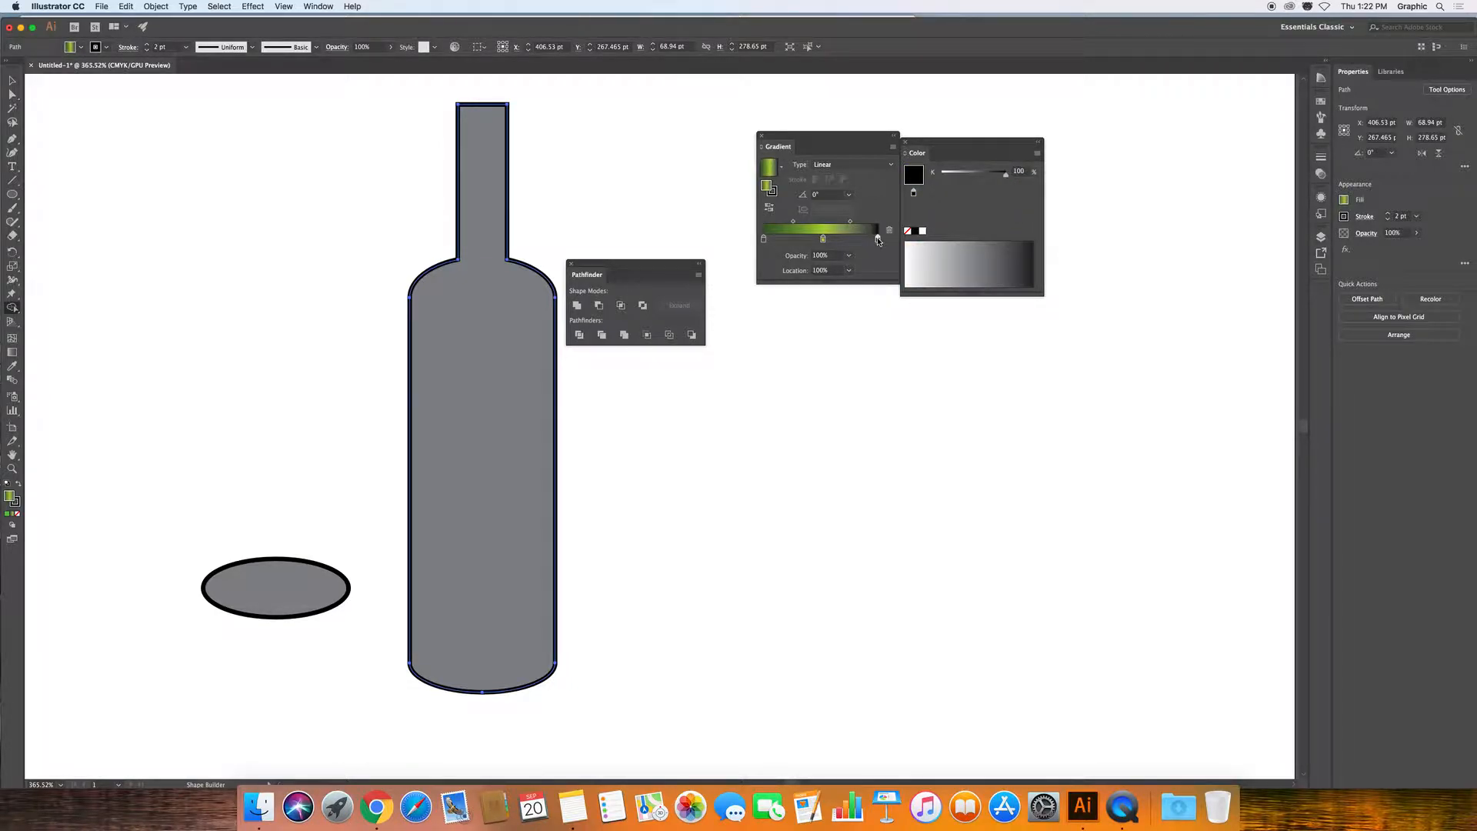
left_click(1037, 153)
left_click(1060, 198)
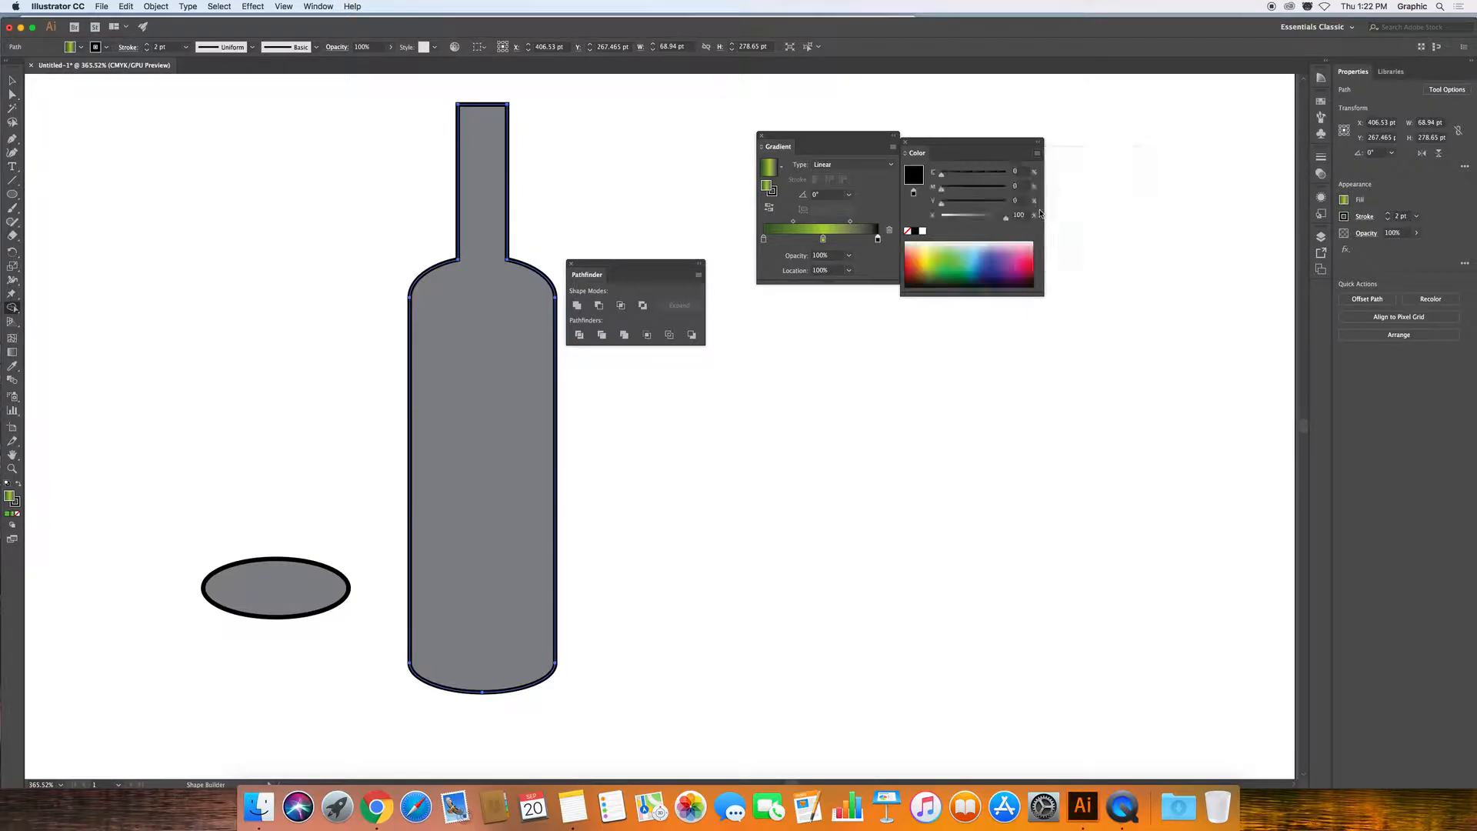
left_click(949, 273)
left_click(949, 275)
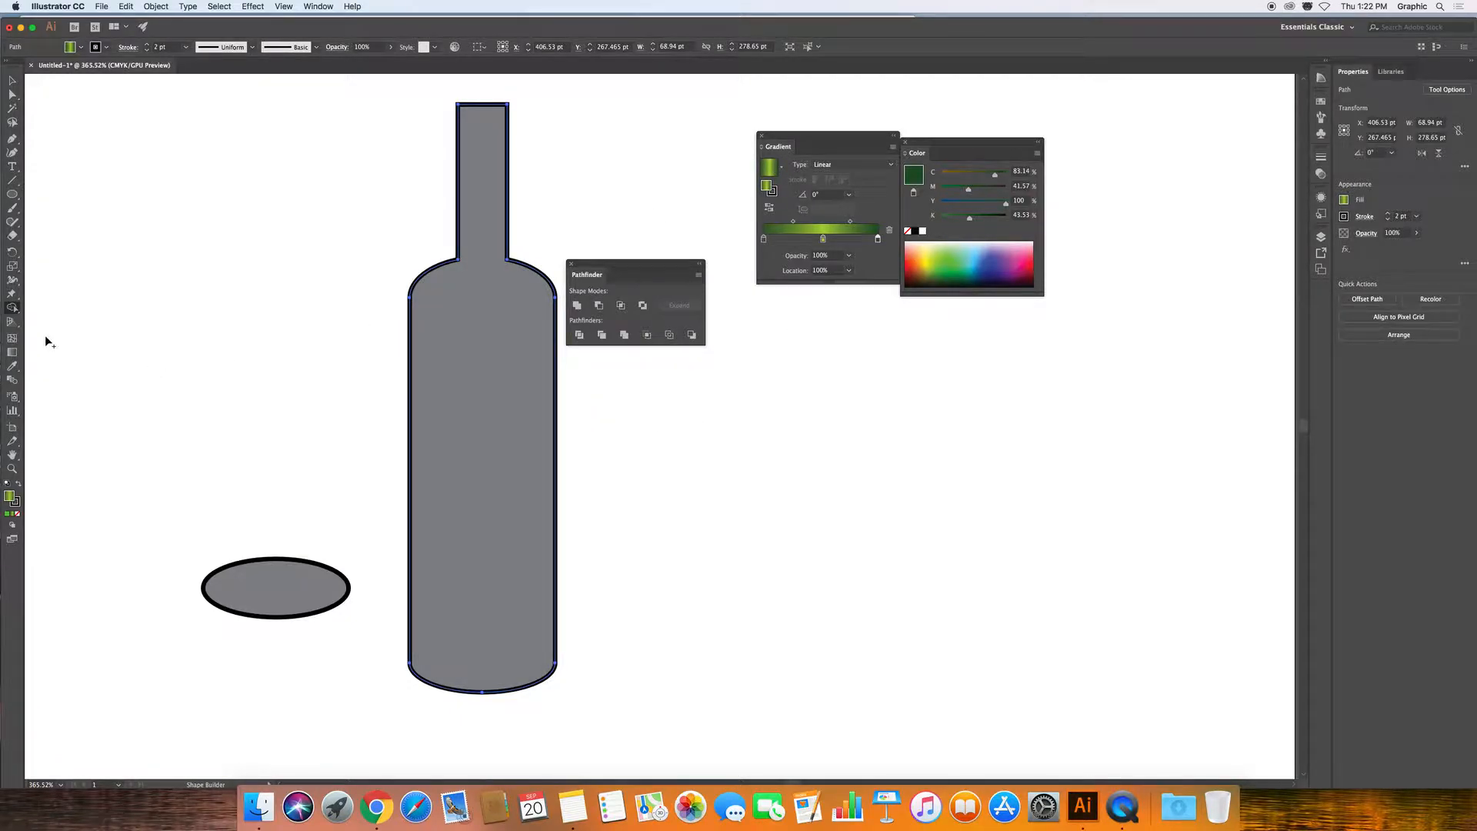
left_click(13, 353)
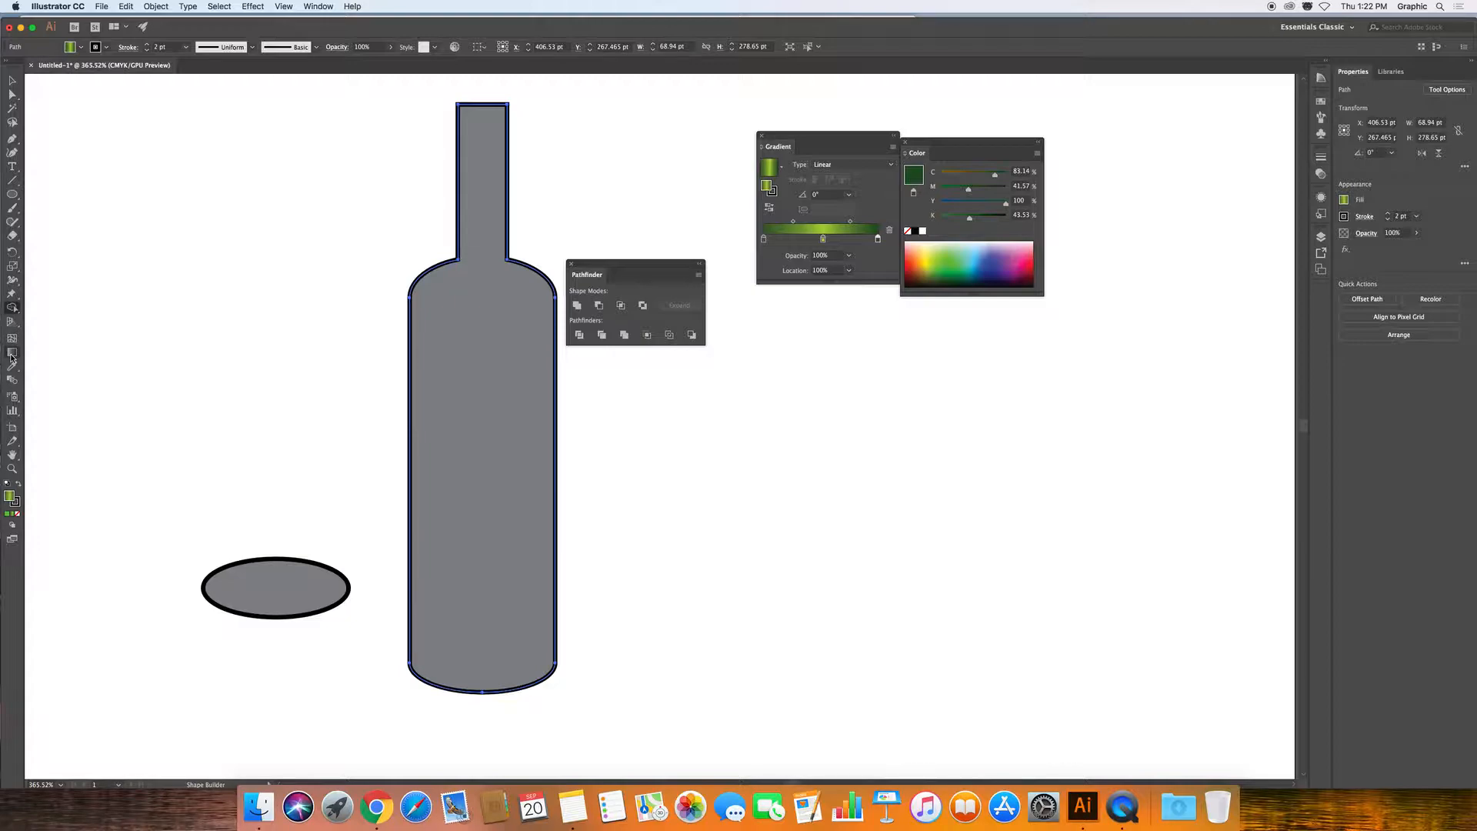
Fill the bottle with the green gradient running horizontally from its left edge to its right edge.
left_click_drag(411, 420, 553, 423)
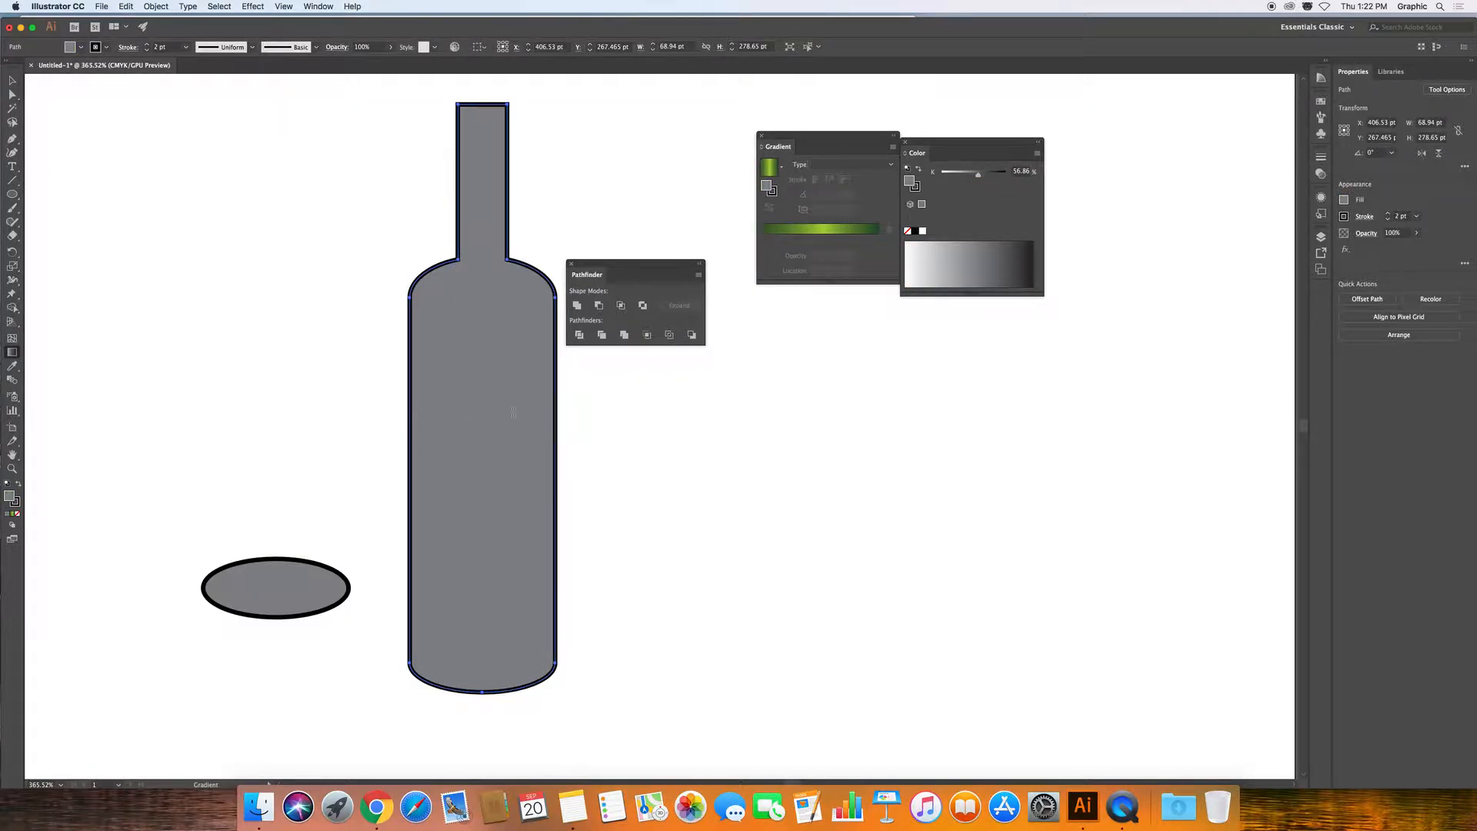
left_click(771, 169)
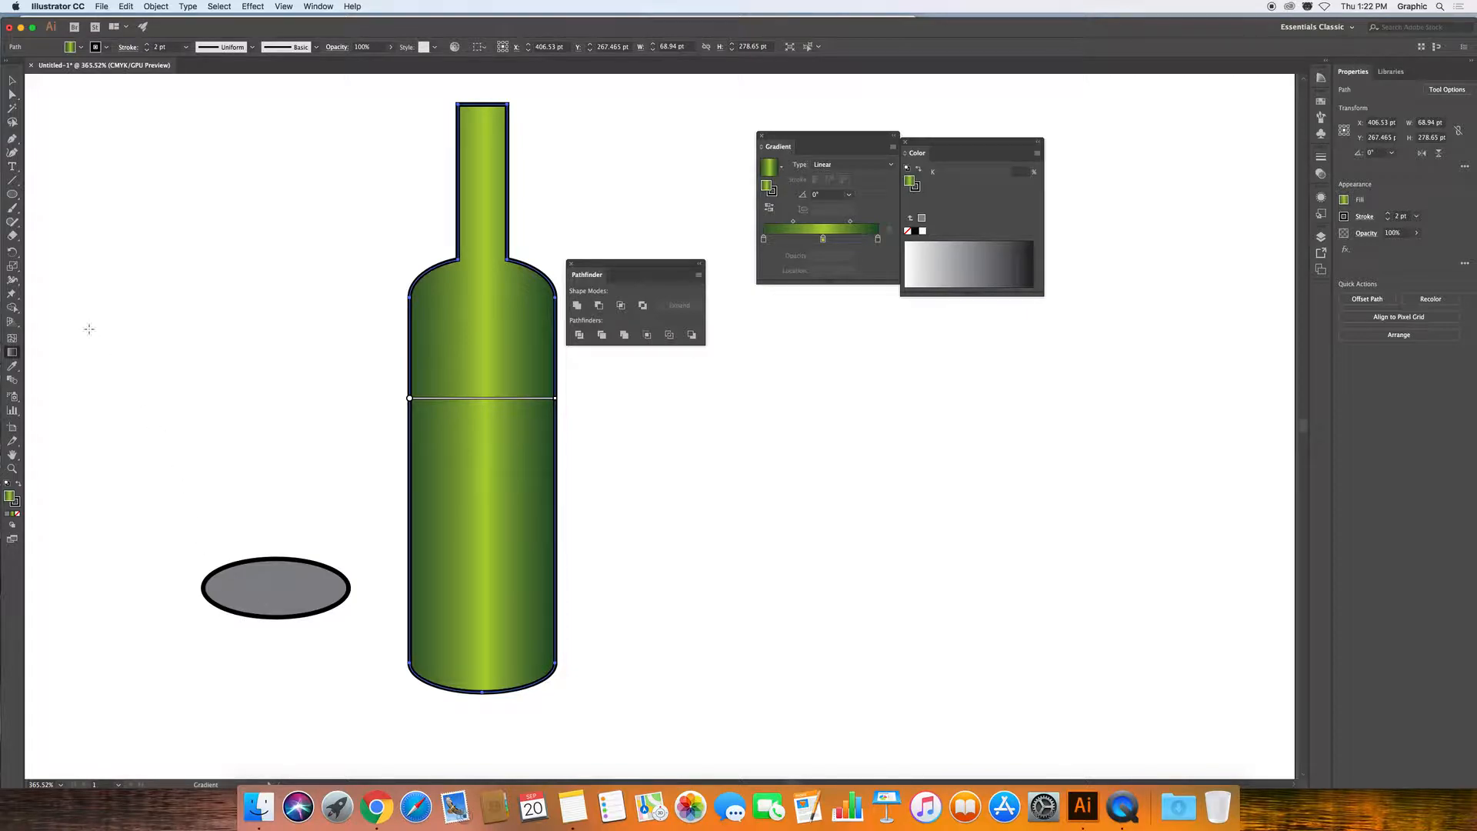
Fill the grey ellipse copy with the green gradient angled diagonally at about -26.4°.
left_click(10, 82)
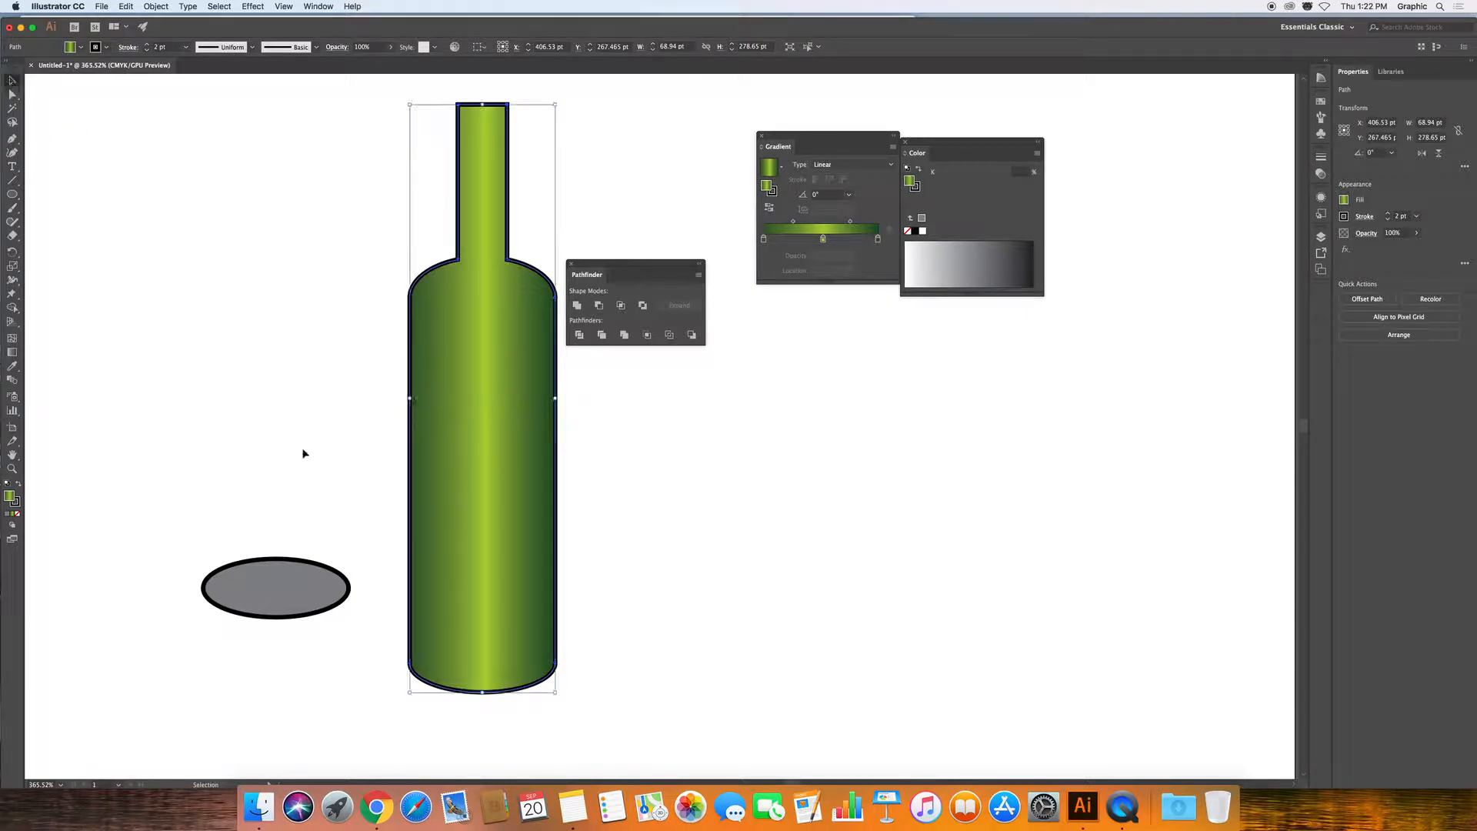
left_click(283, 586)
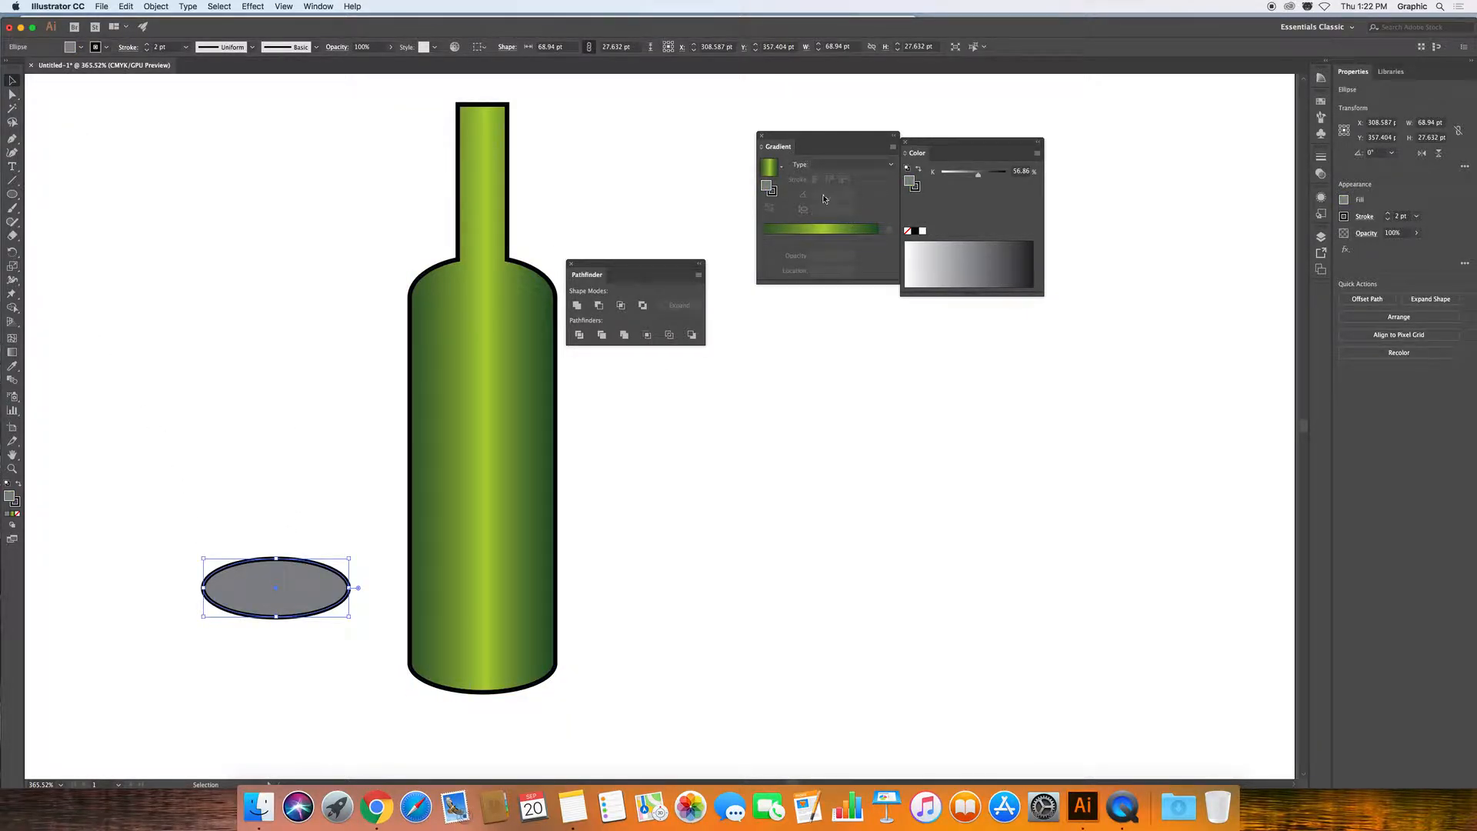
left_click(13, 351)
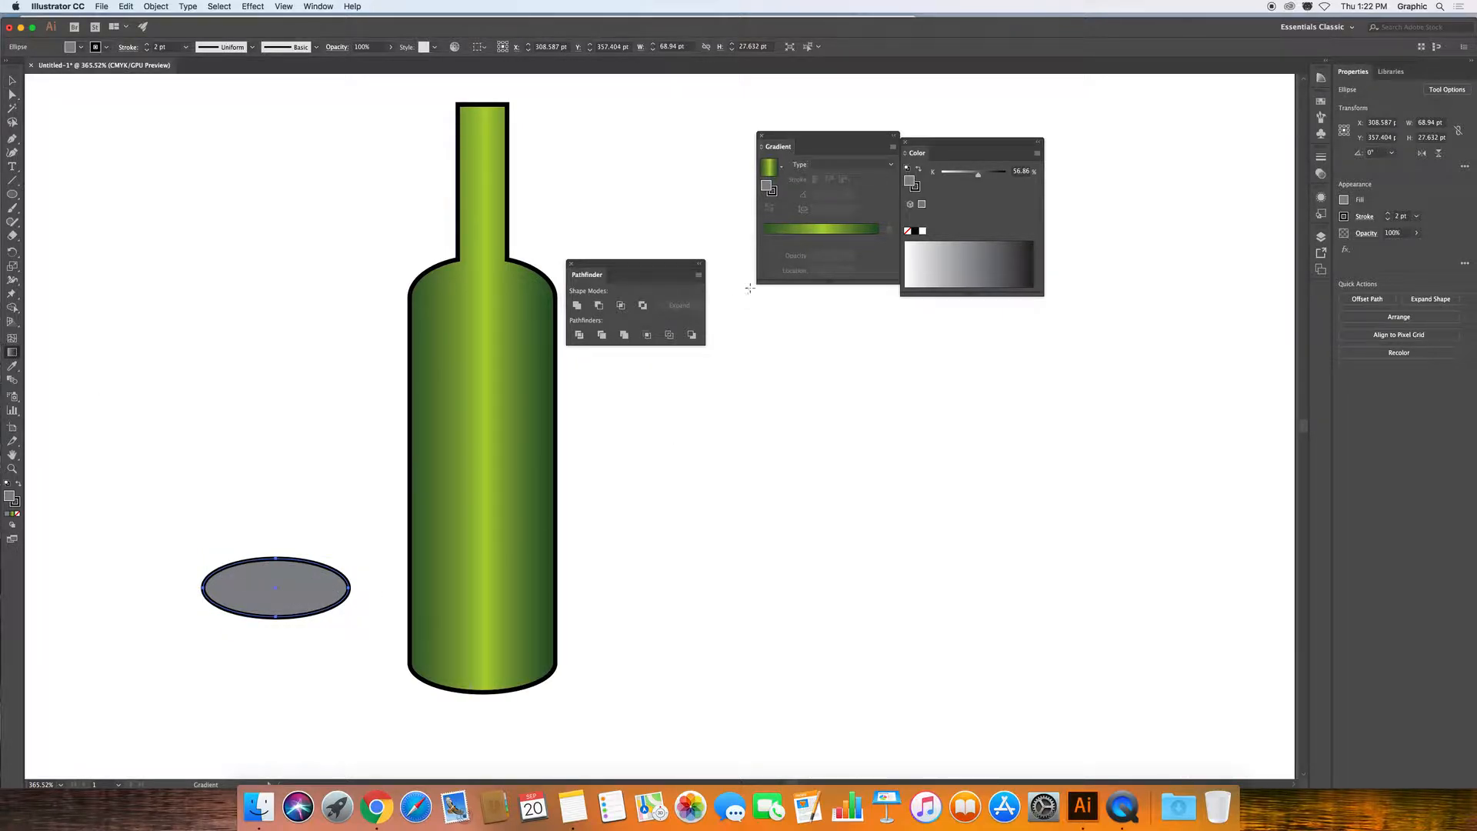
left_click(766, 170)
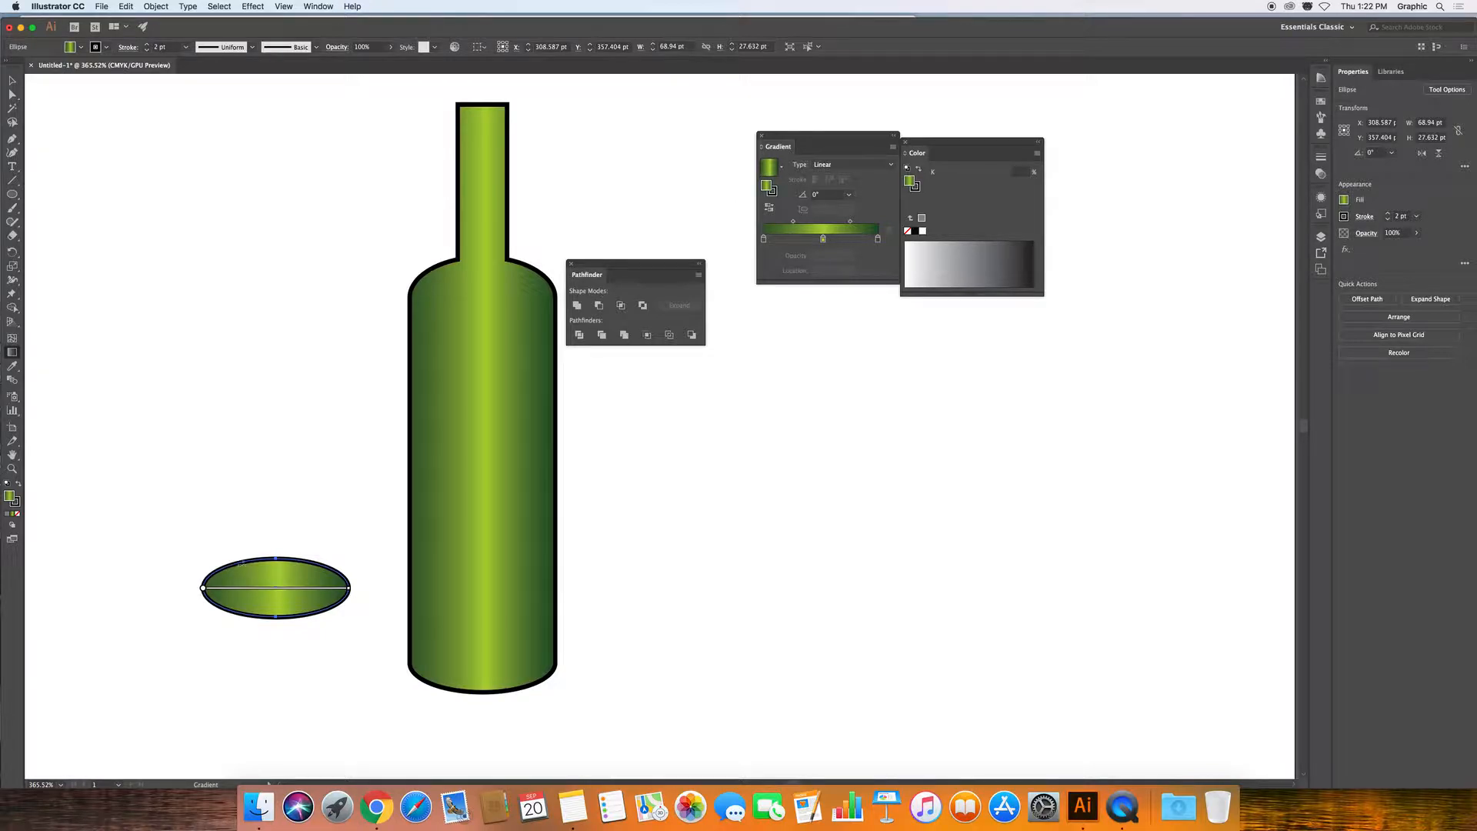
left_click_drag(244, 572, 309, 604)
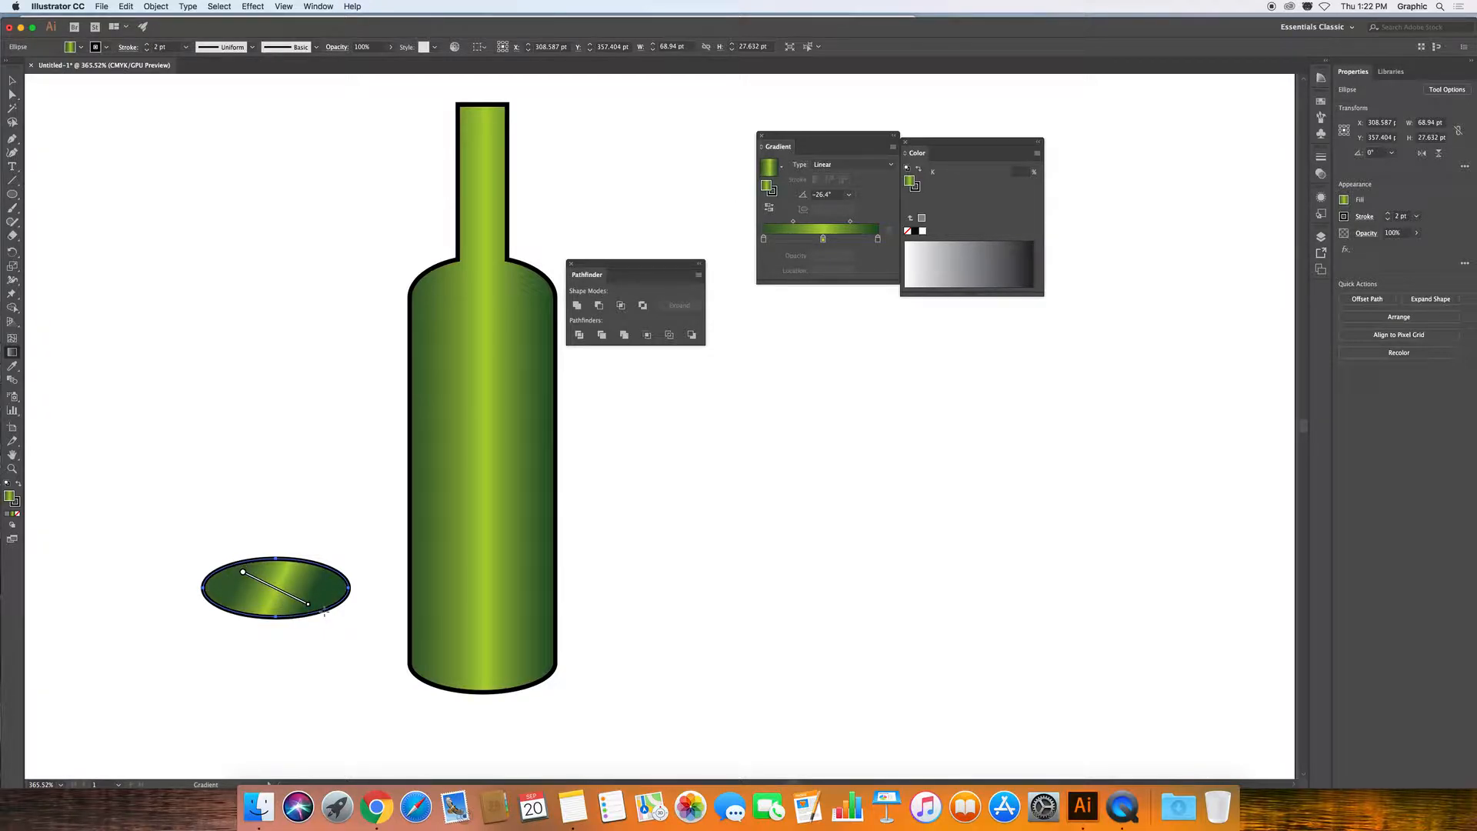
Move the bottle so its base overlaps the ellipse, then shift the ellipse slightly right.
left_click(13, 82)
left_click(446, 588)
left_click_drag(458, 587, 320, 545)
left_click_drag(243, 587, 418, 595)
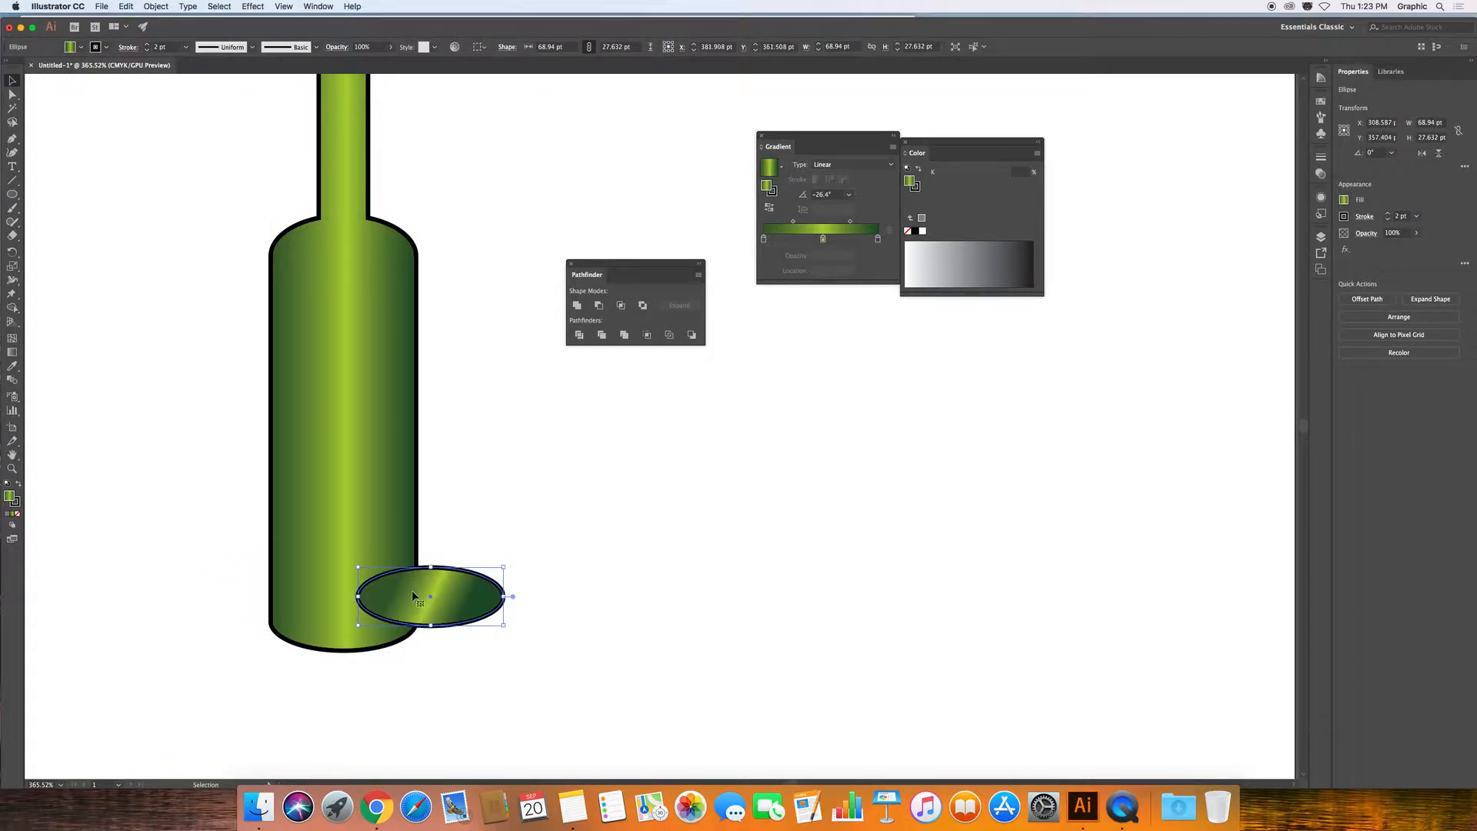
Move the ellipse below the bottle in the Layers panel and shift it down-left behind it.
left_click(1321, 236)
left_click(1206, 249)
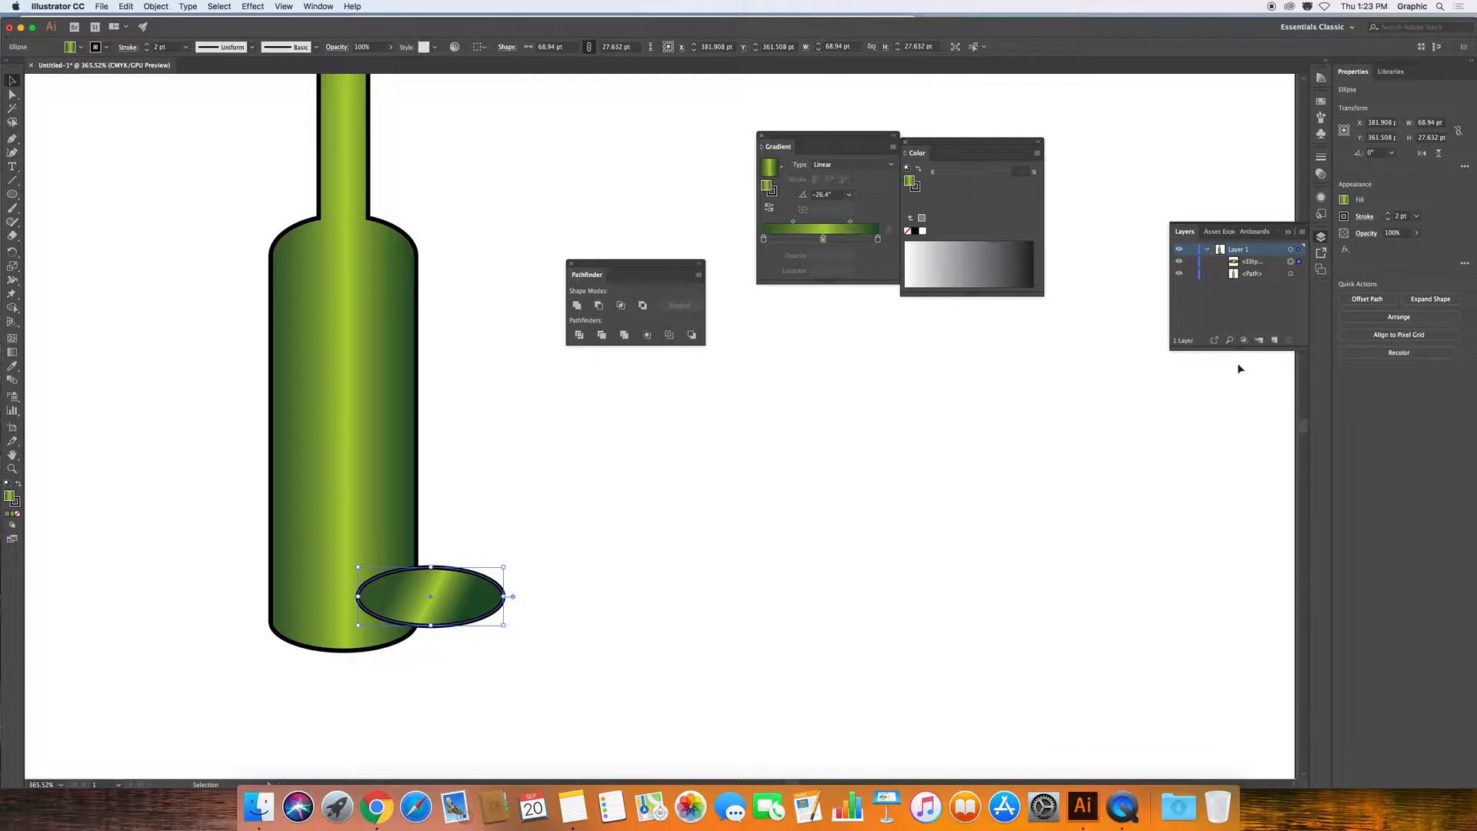
left_click_drag(1250, 262, 1253, 276)
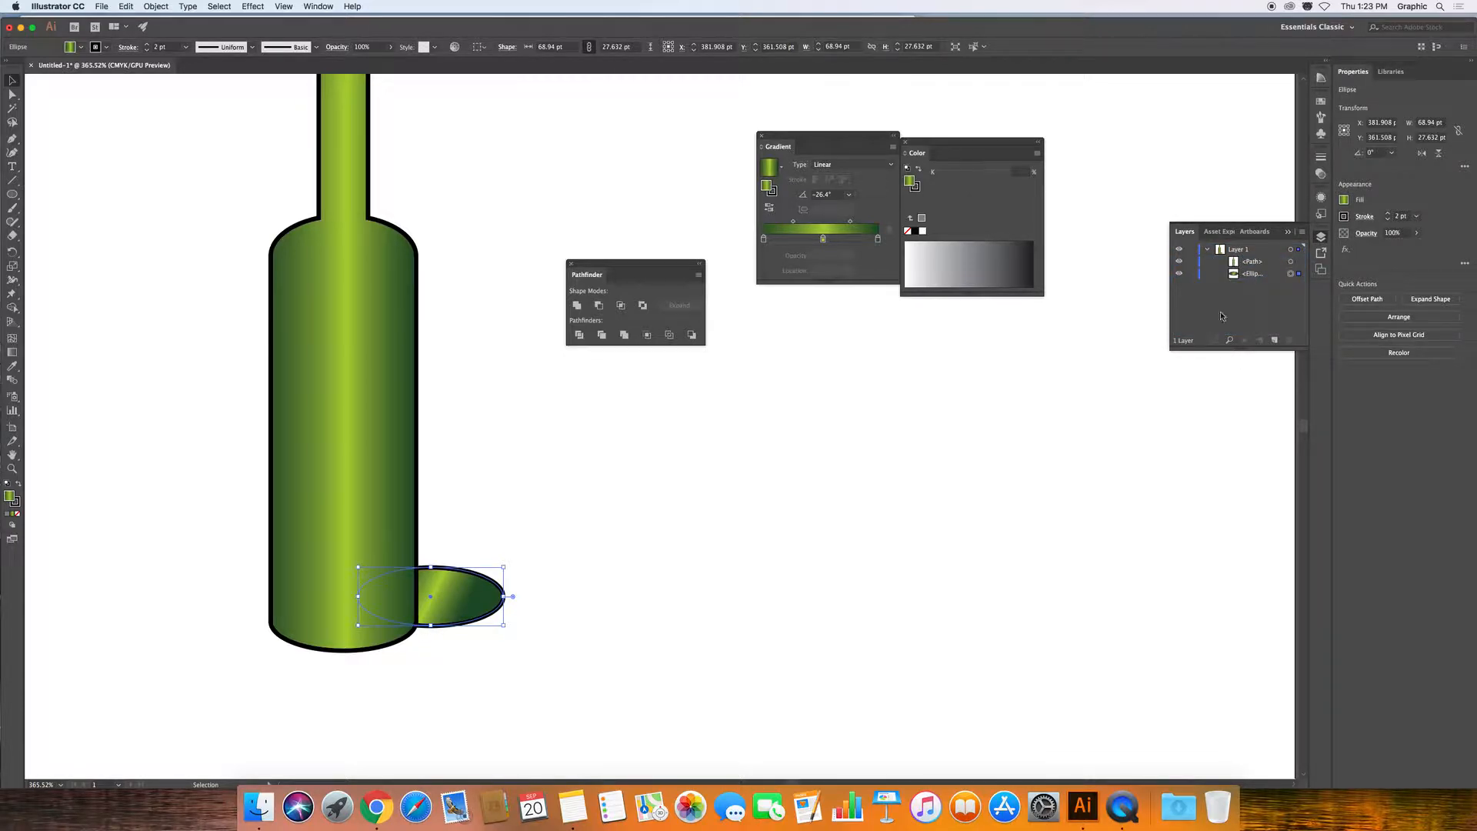
left_click(549, 611)
mouse_move(482, 587)
left_mouse_down()
mouse_move(454, 618)
mouse_move(459, 603)
left_mouse_up()
Set the bottle's blend mode to Multiply and slide the ellipse left into the bottle's base.
left_click(379, 354)
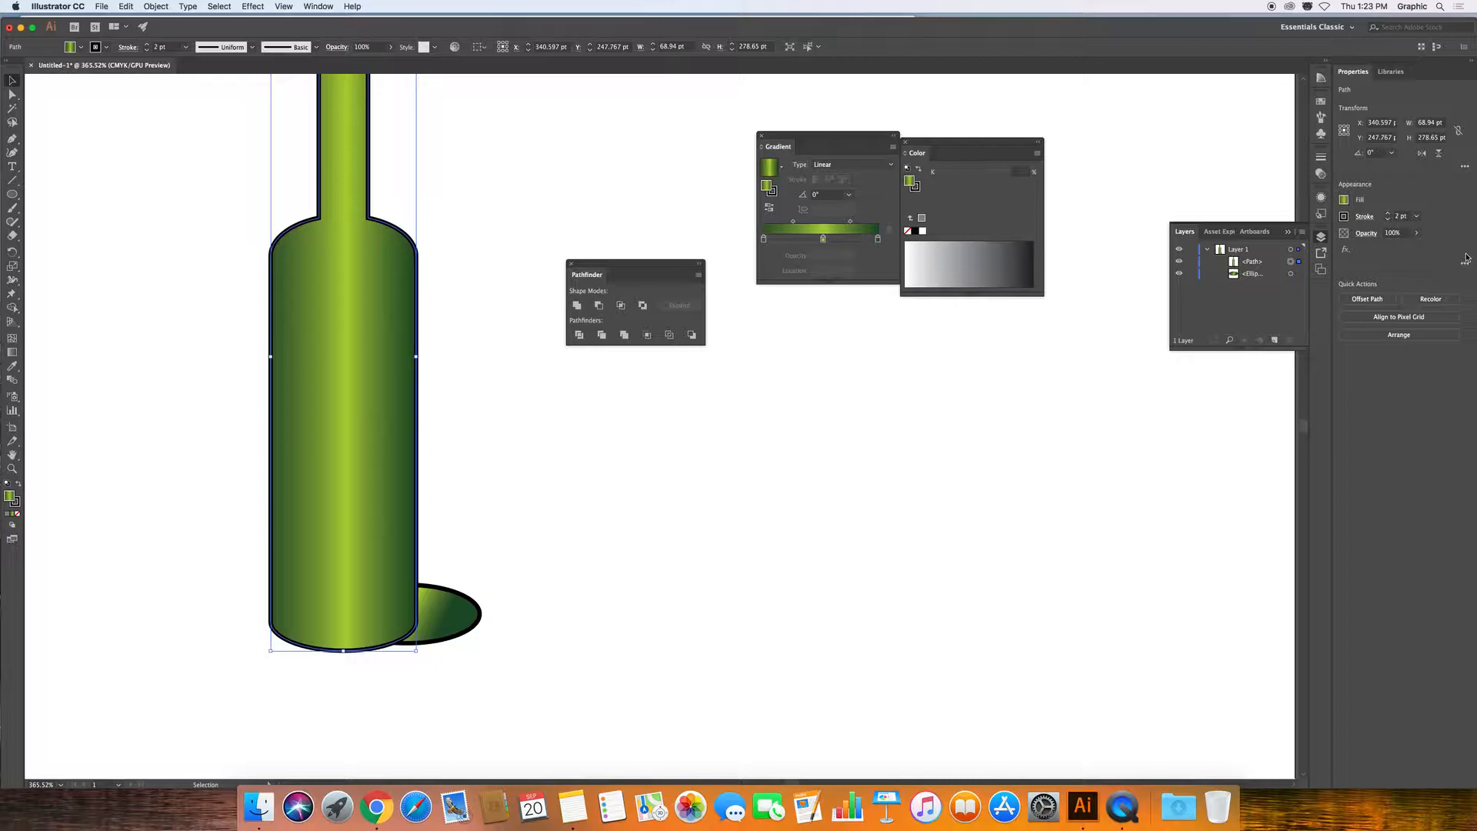
left_click(1367, 235)
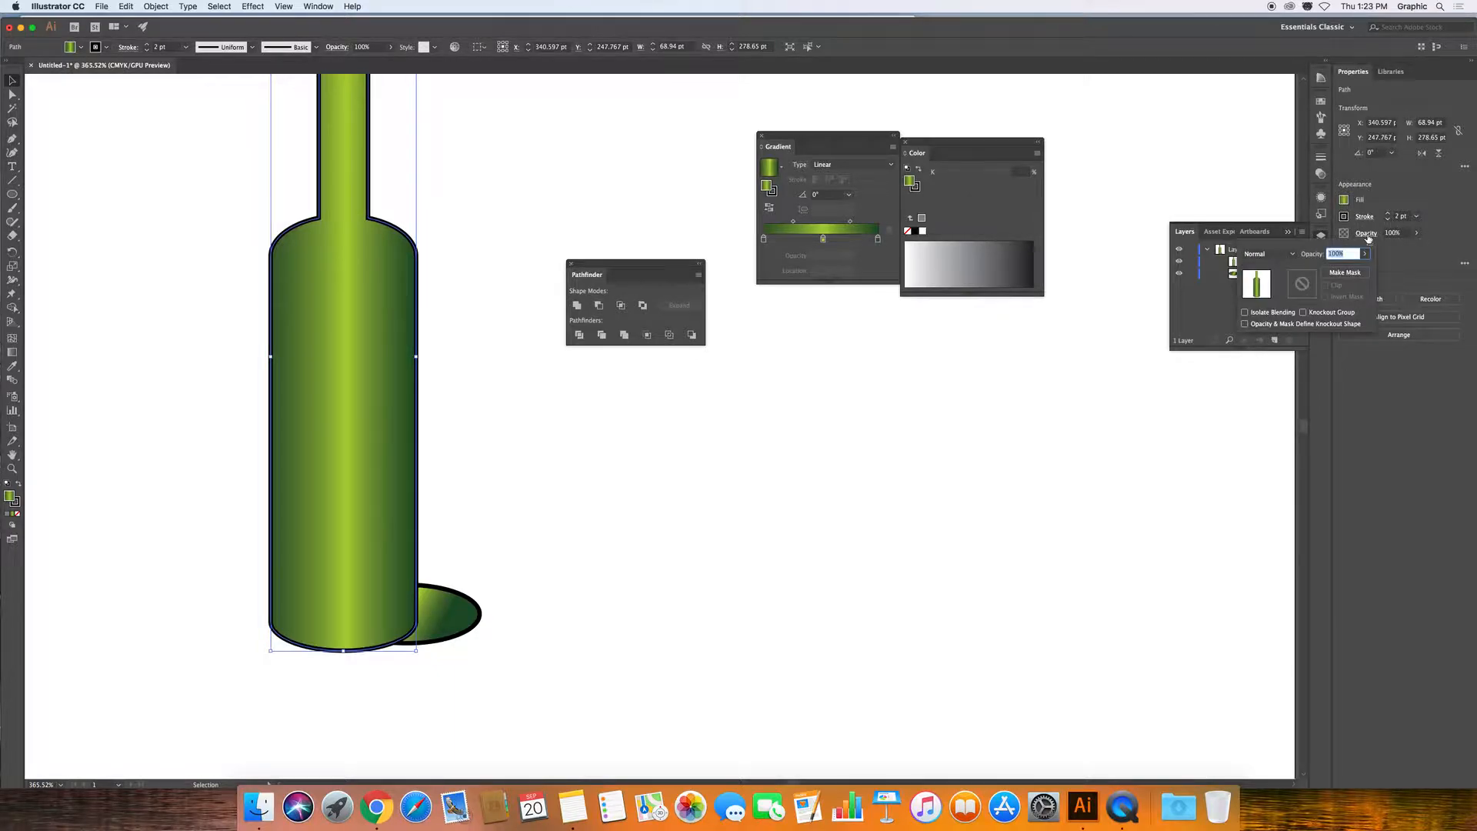
left_click(1291, 256)
left_click(1271, 300)
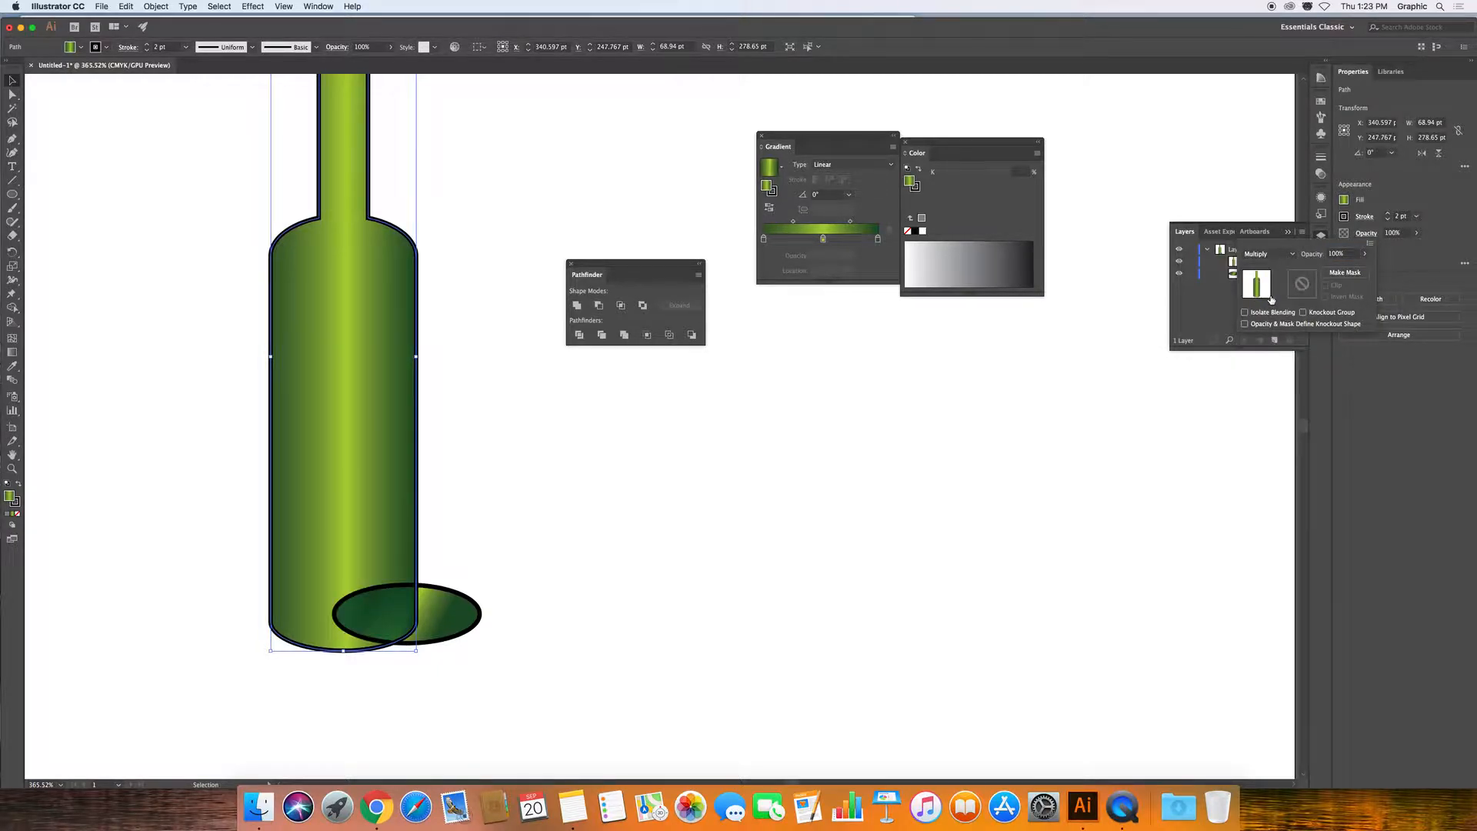
left_click(513, 611)
left_click_drag(482, 614, 337, 614)
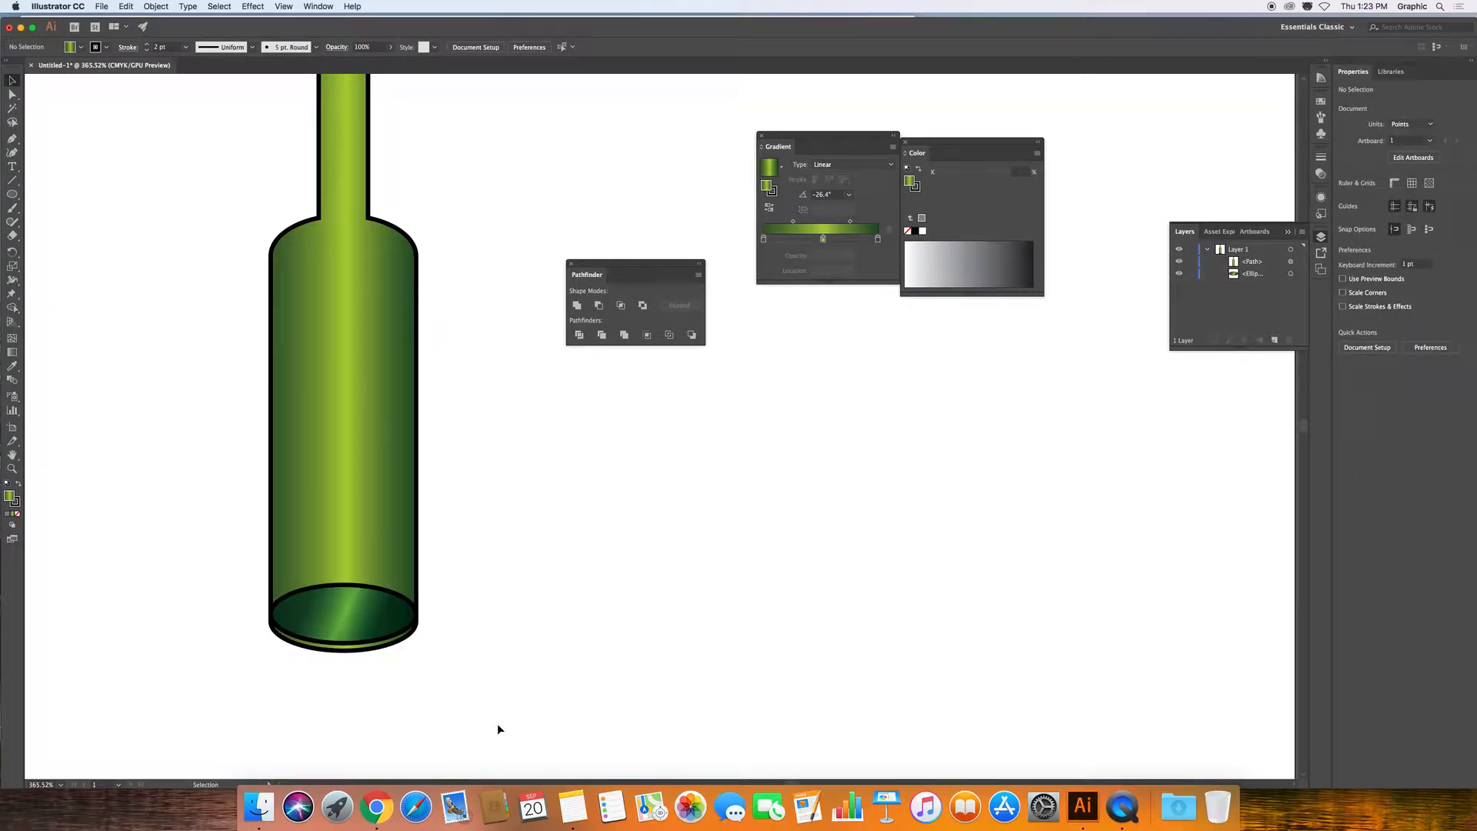
Move the bottle left to centre it over the base ellipse.
left_click(346, 619)
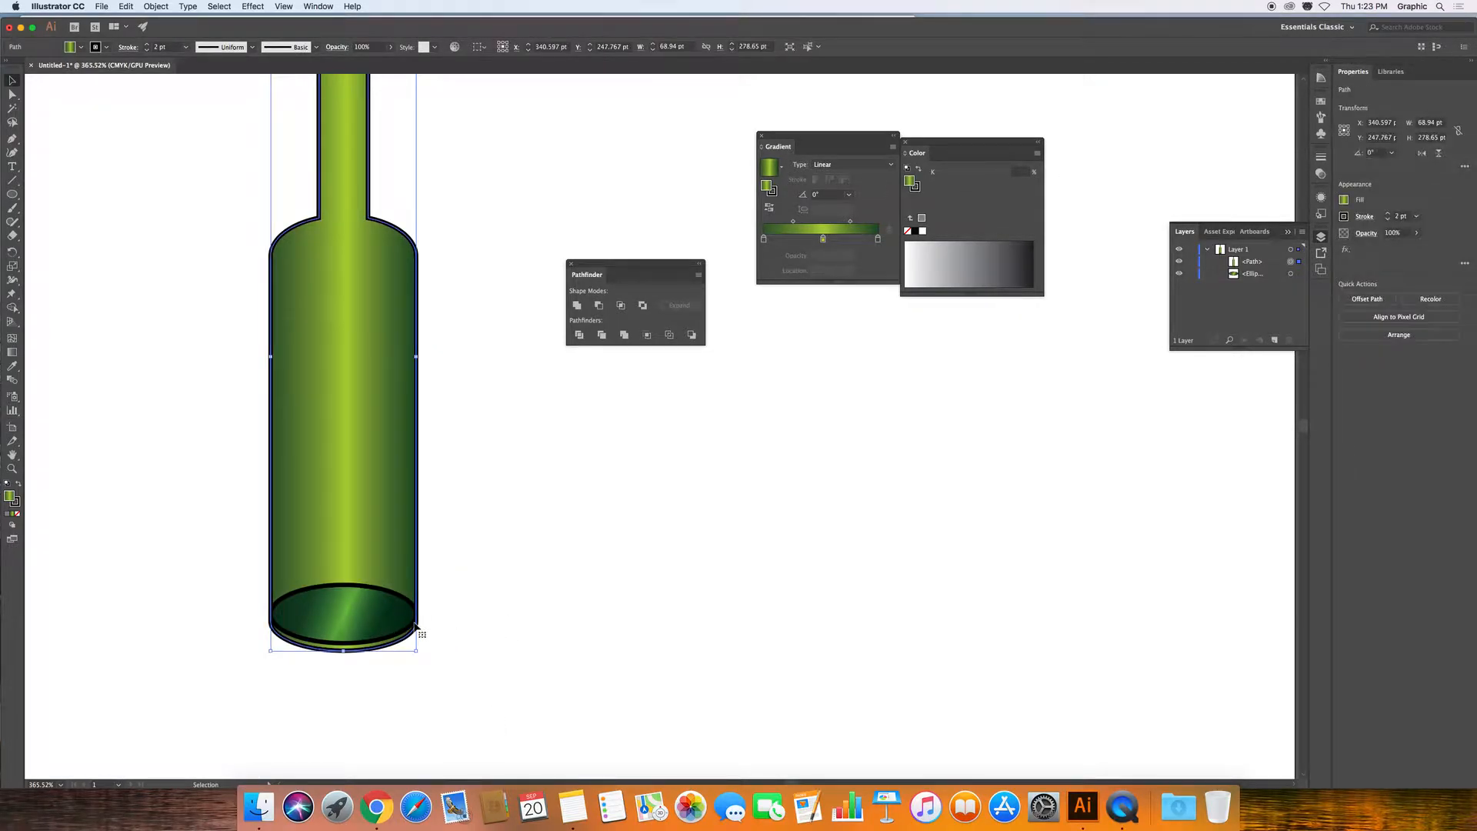
left_click(491, 634)
left_click(365, 607)
left_click_drag(349, 550, 319, 547)
Shrink the base ellipse to fit inside the bottle and select its row in Layers.
left_click(409, 625)
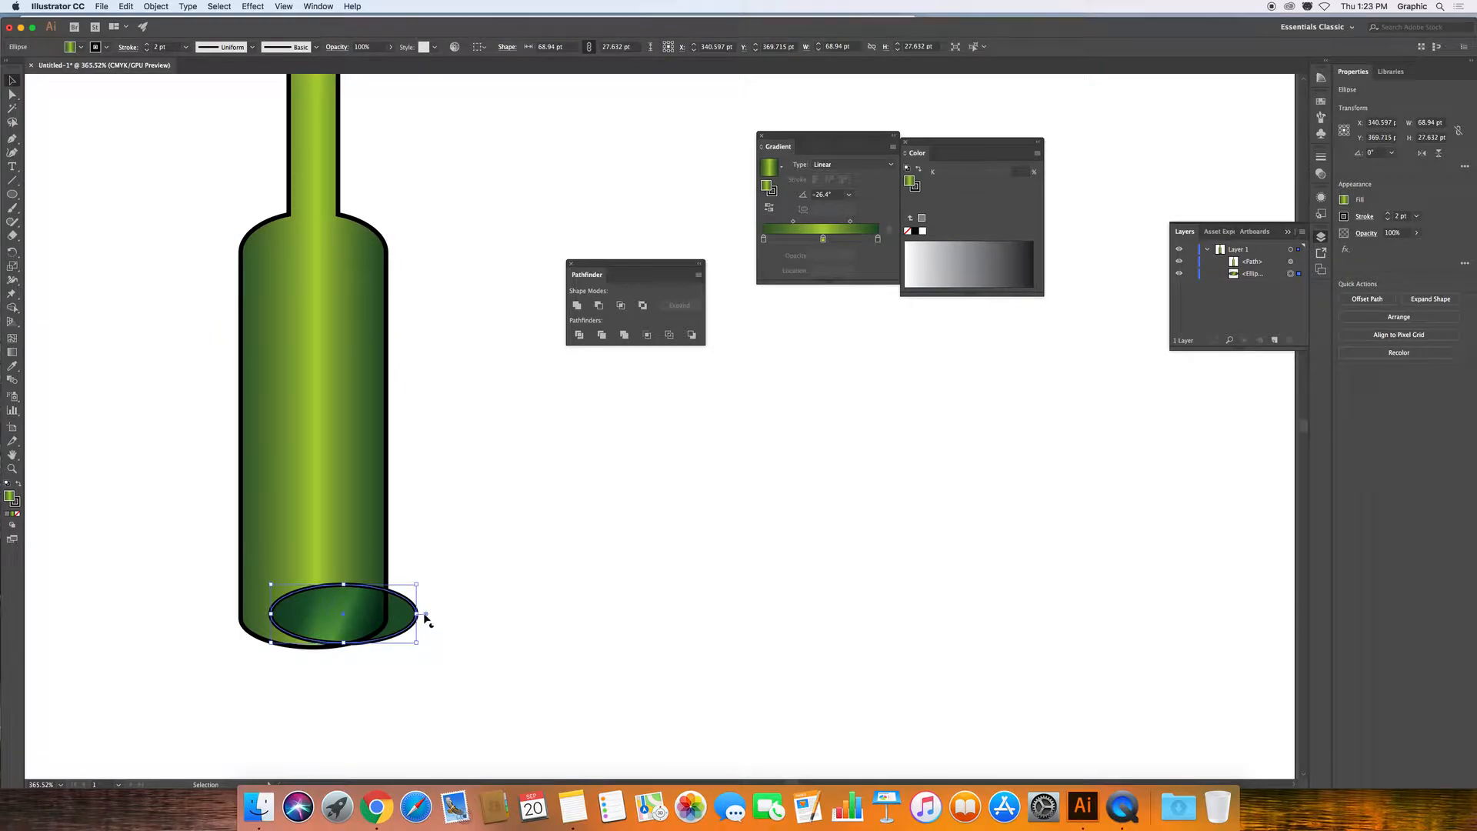
left_click_drag(418, 645, 373, 620)
left_click(461, 646)
left_click(446, 626)
left_click(397, 610)
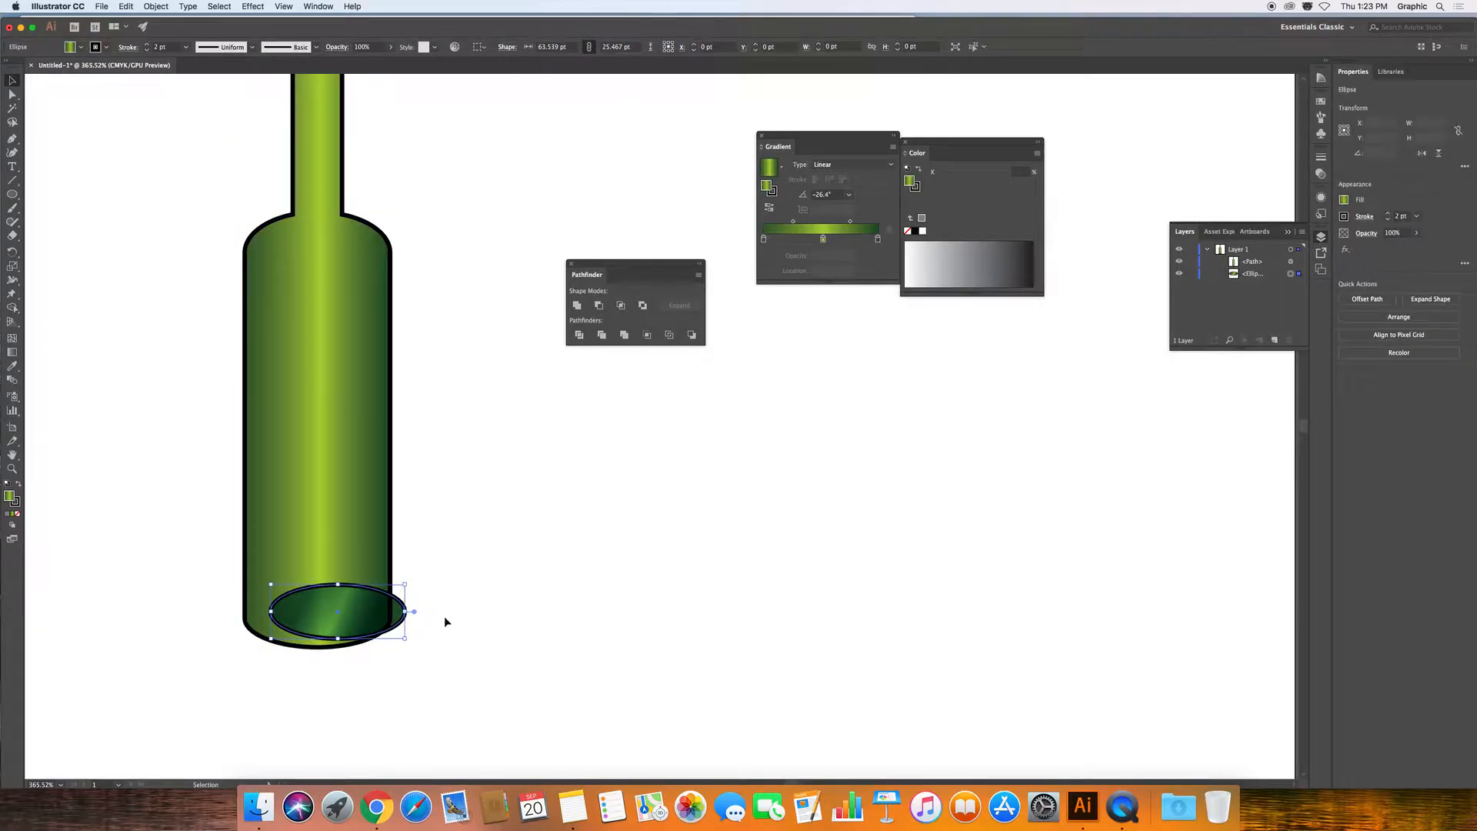
left_click(1254, 275)
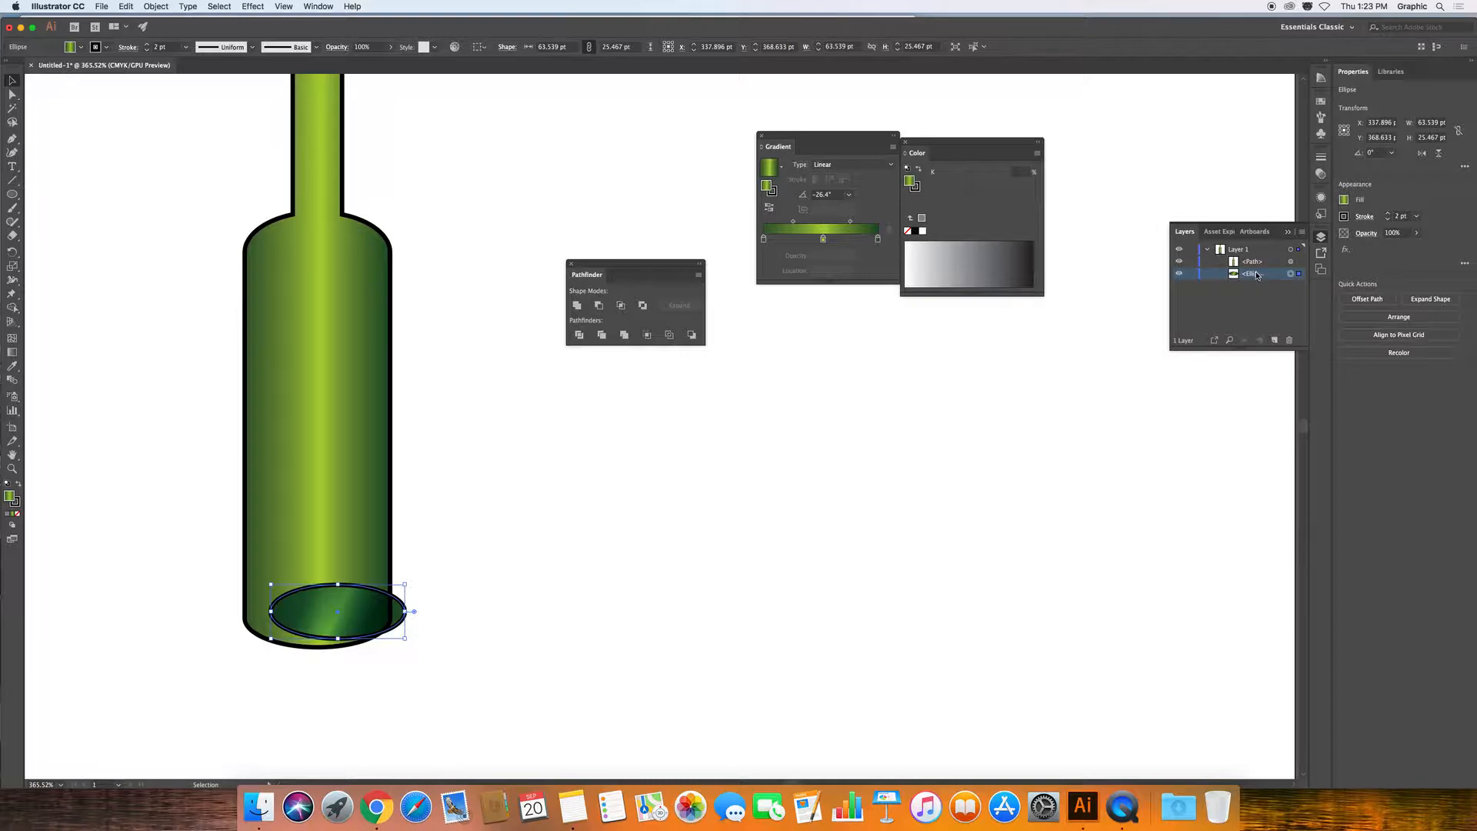
Apply a 5.7-pixel Gaussian Blur to the base ellipse and nudge the shapes slightly right.
left_click(1347, 251)
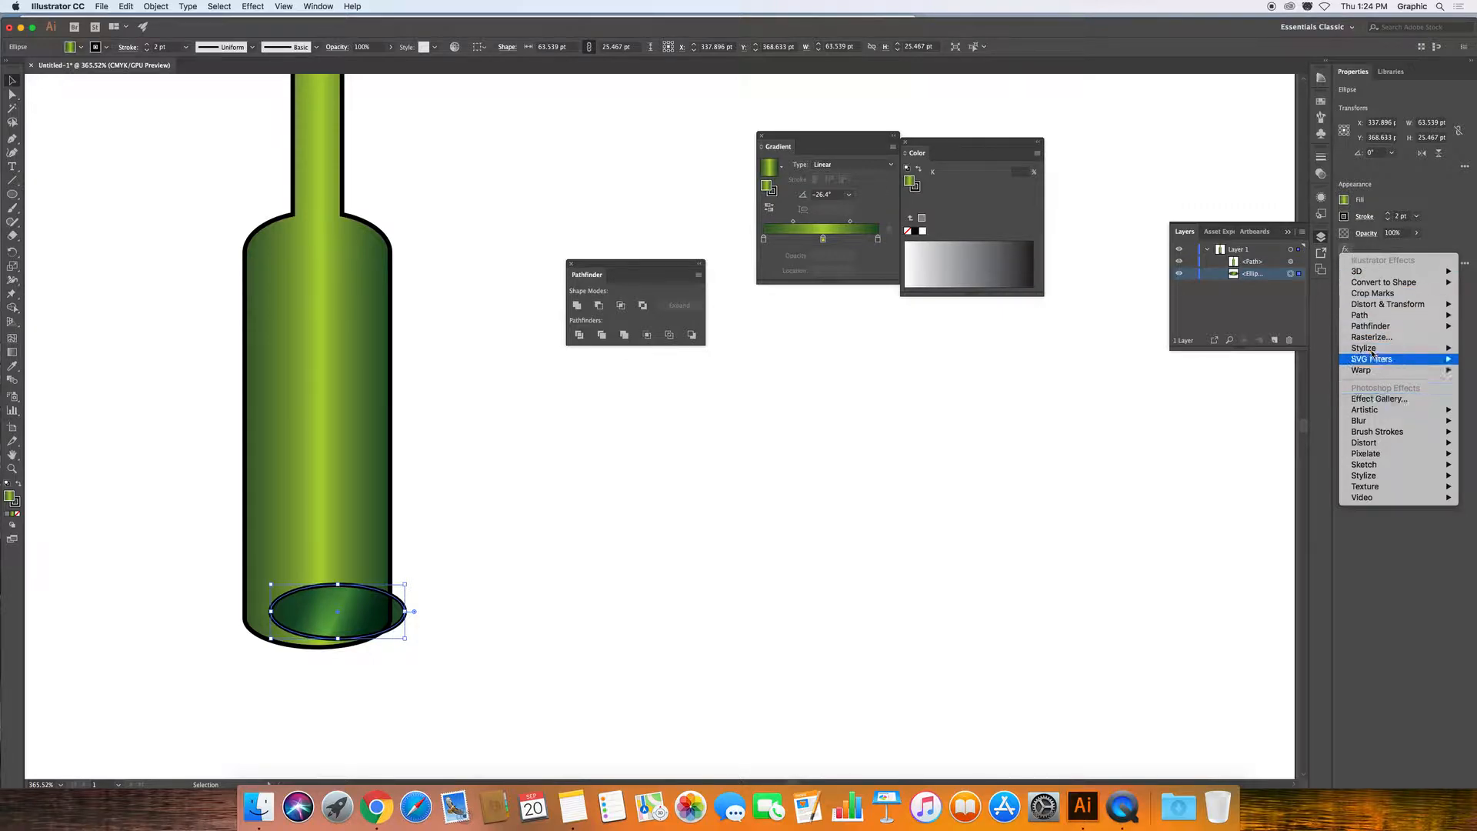
mouse_move(1370, 275)
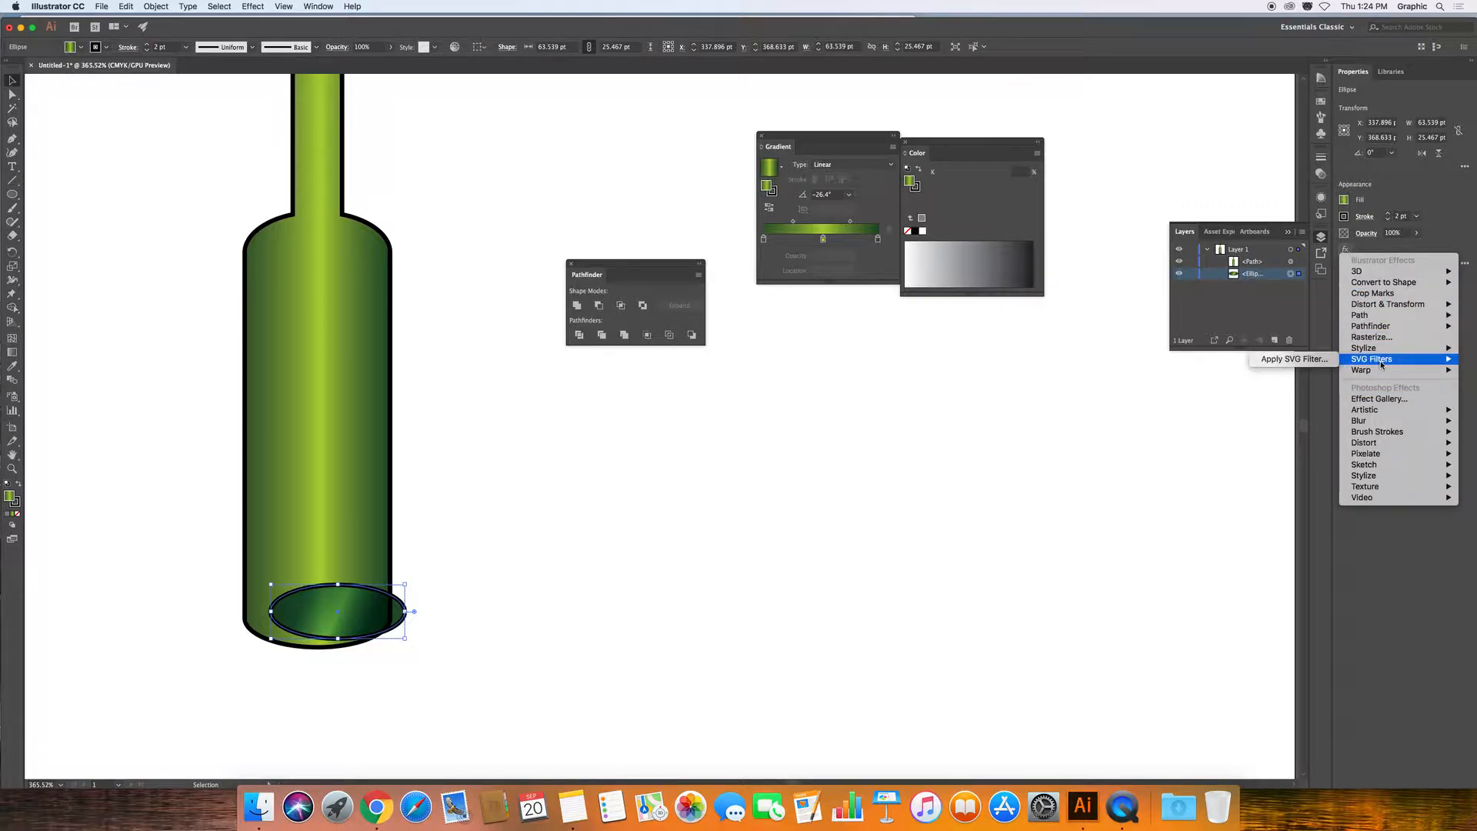
mouse_move(1384, 424)
left_click(1312, 422)
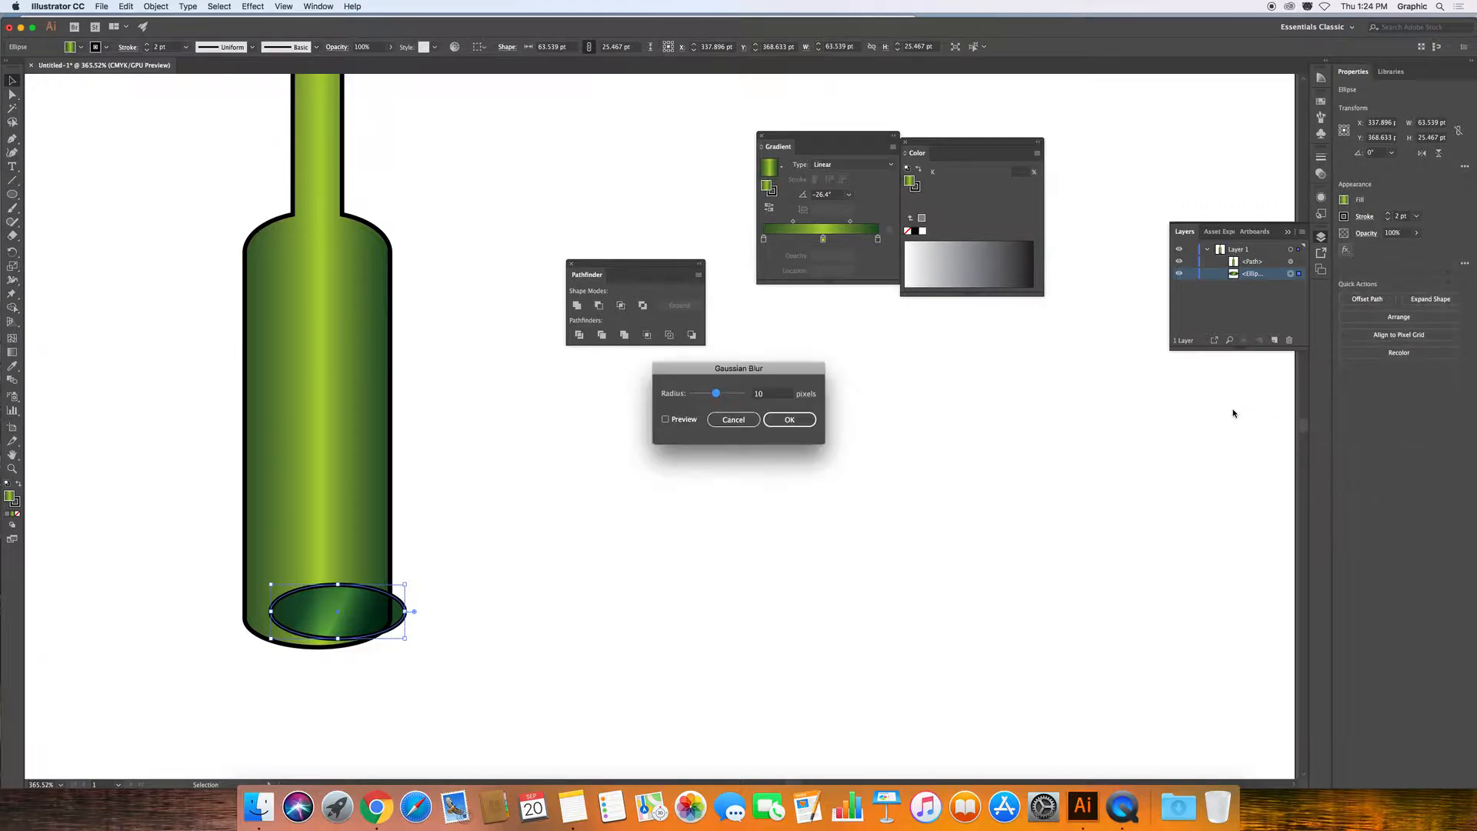
left_click(666, 419)
left_click_drag(716, 395, 709, 396)
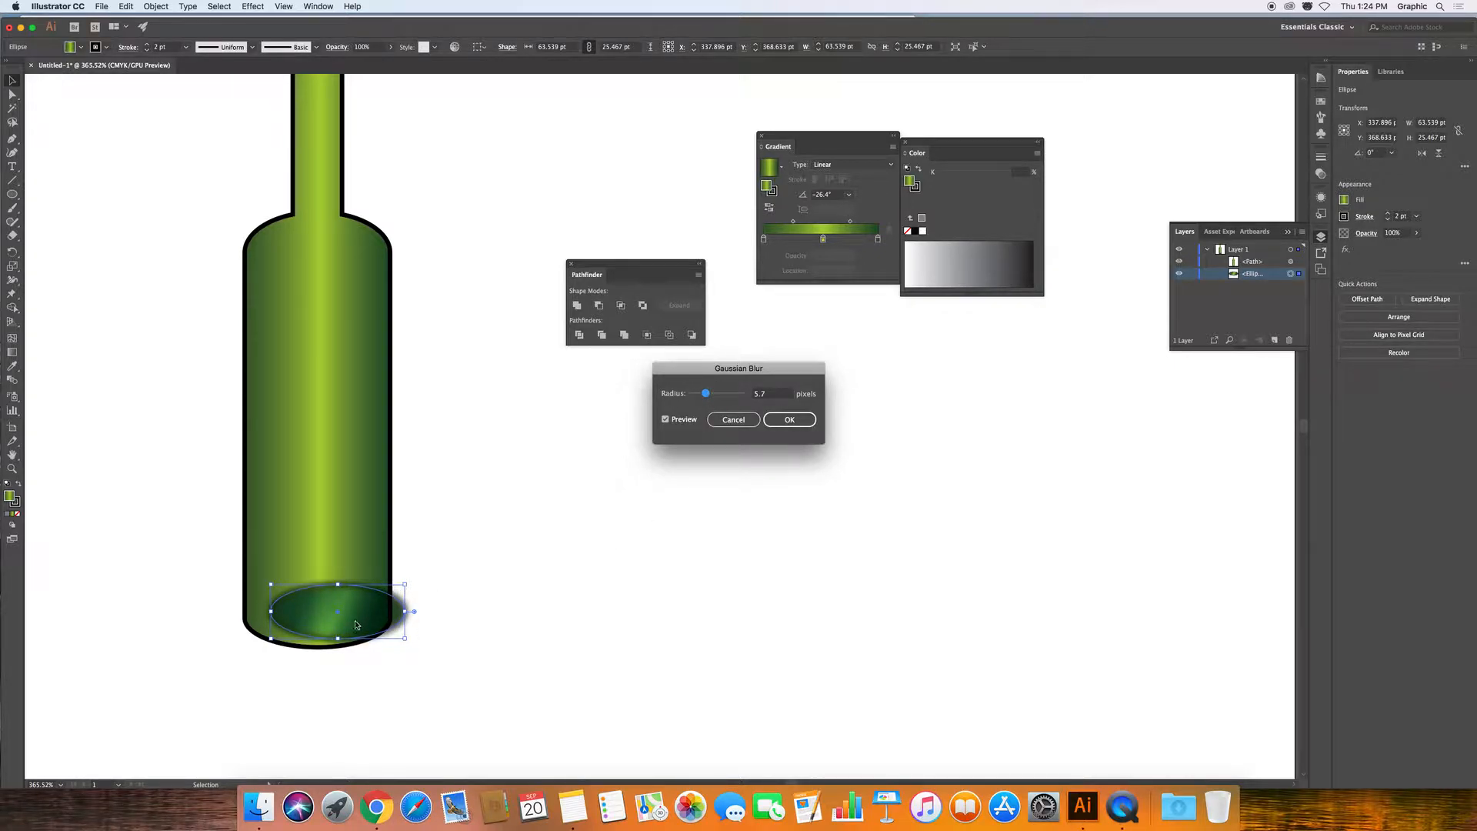
left_click(788, 420)
mouse_move(320, 611)
left_mouse_down()
mouse_move(308, 607)
mouse_move(341, 604)
left_mouse_up()
left_click(471, 635)
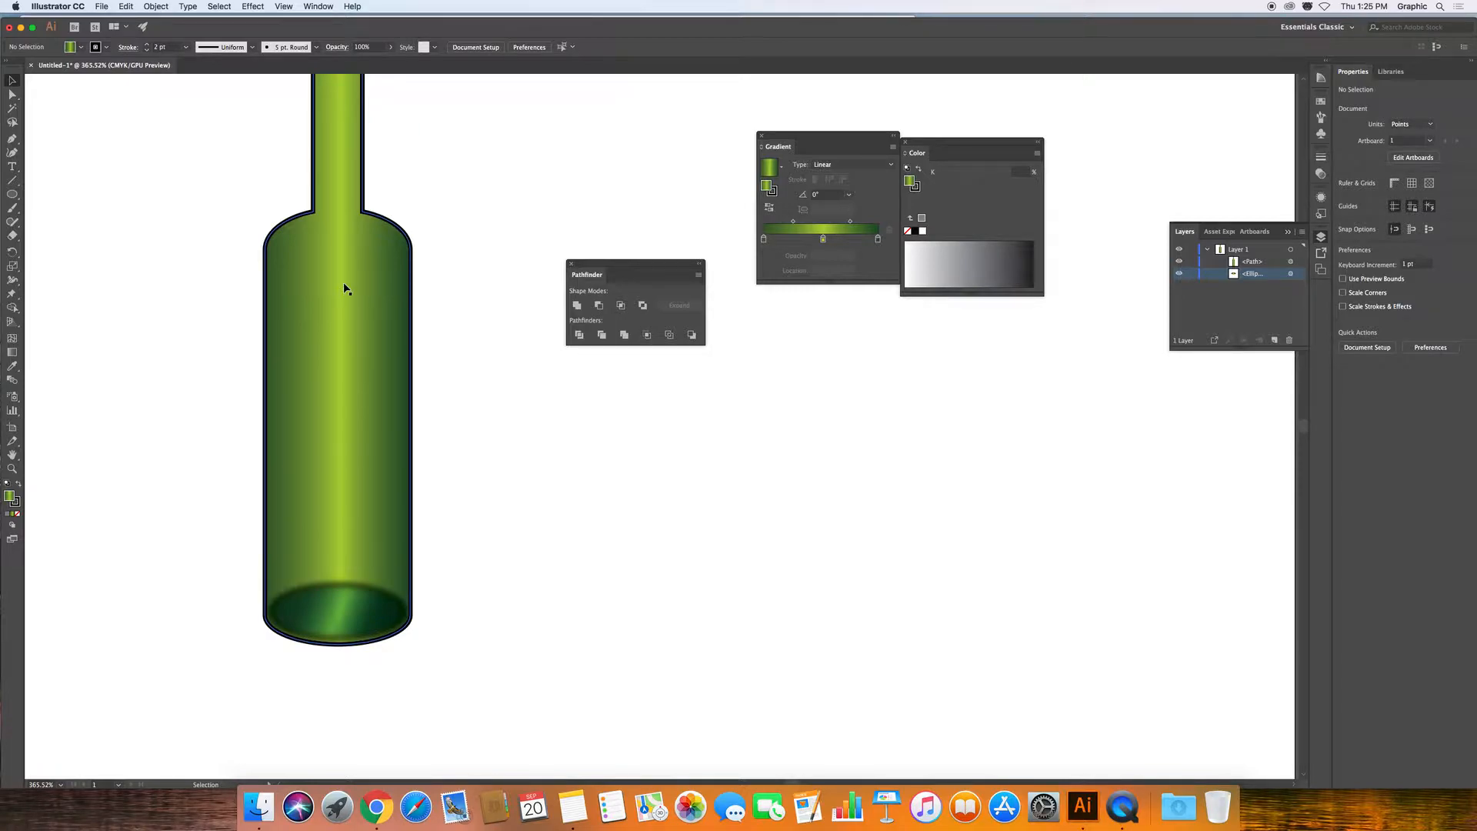
Toggle the Pathfinder panel off and on, then draw a roughly 70.9 × 67 pt circle beside the bottle.
left_click(319, 7)
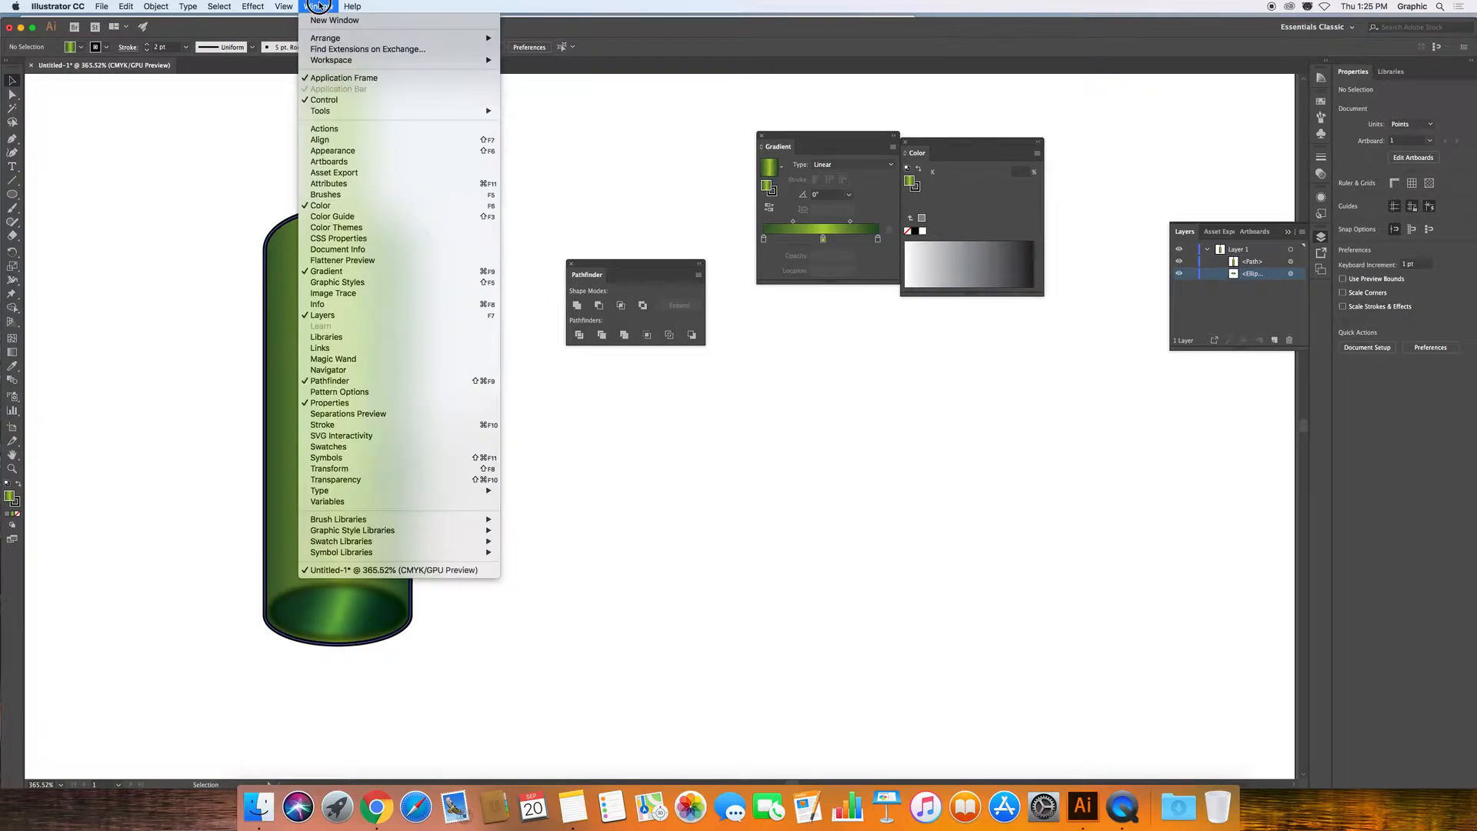
mouse_move(329, 40)
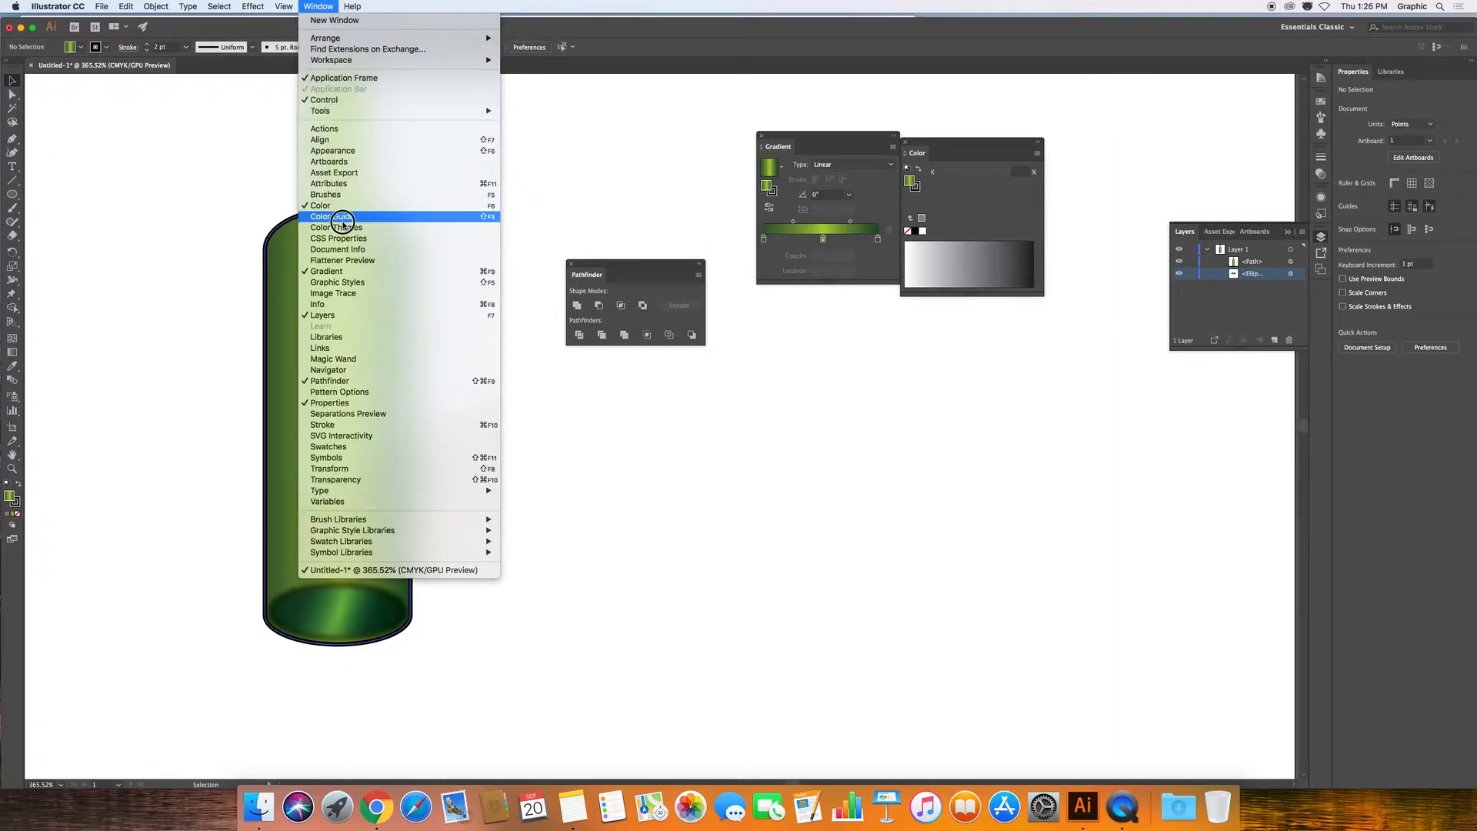
left_click(353, 382)
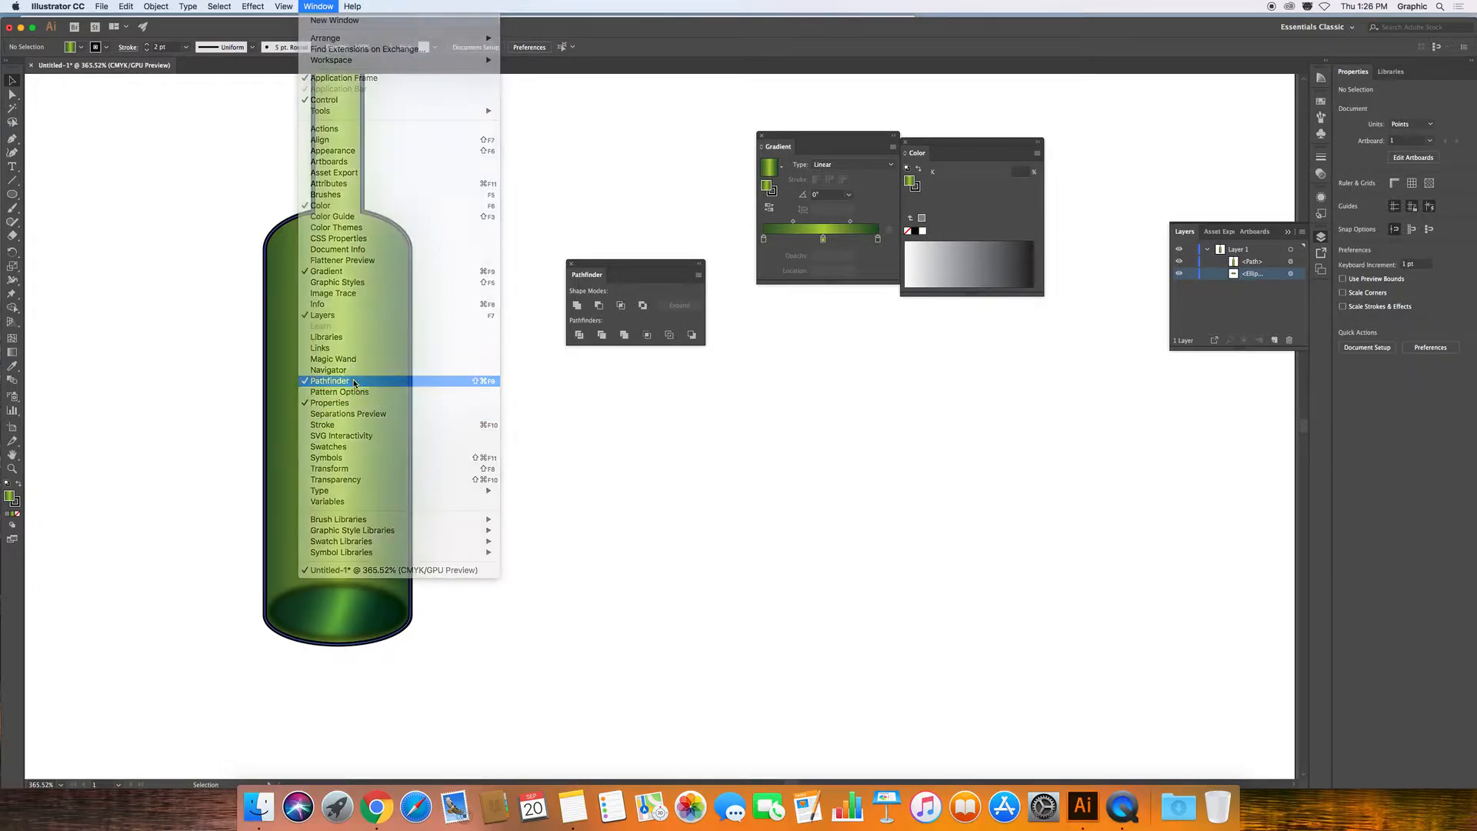
left_click(304, 5)
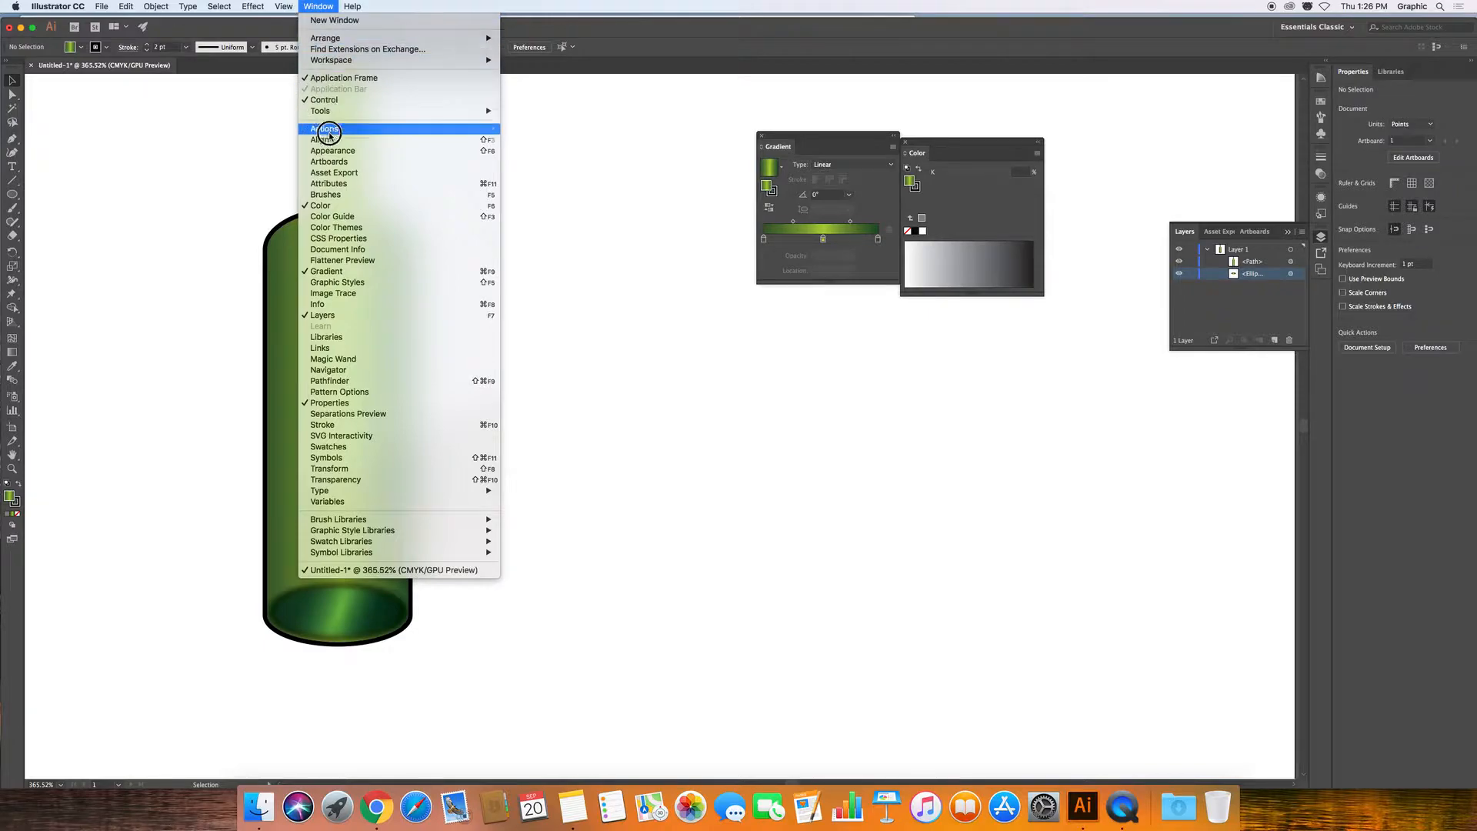
left_click(339, 384)
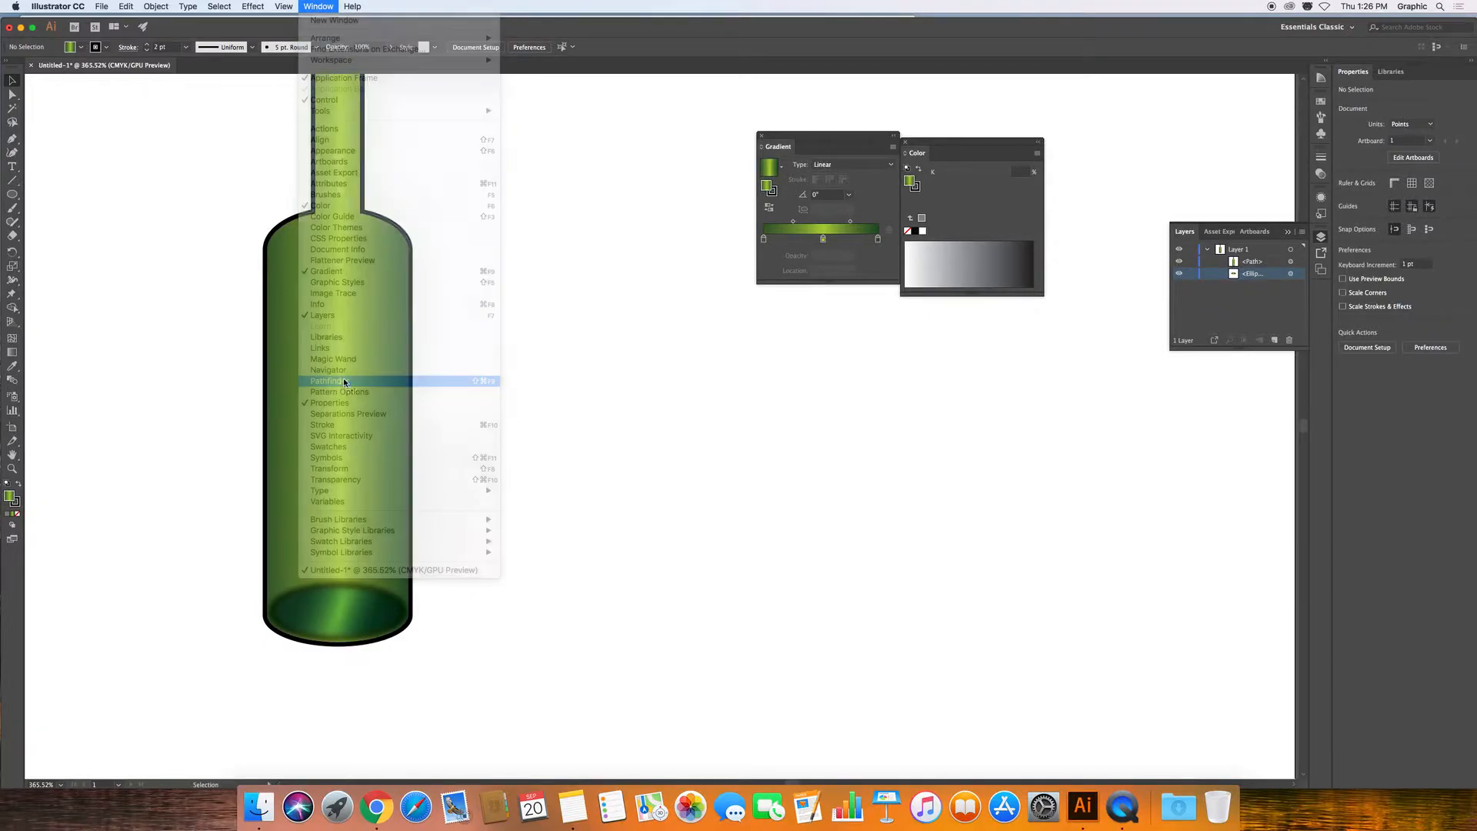
left_click(11, 195)
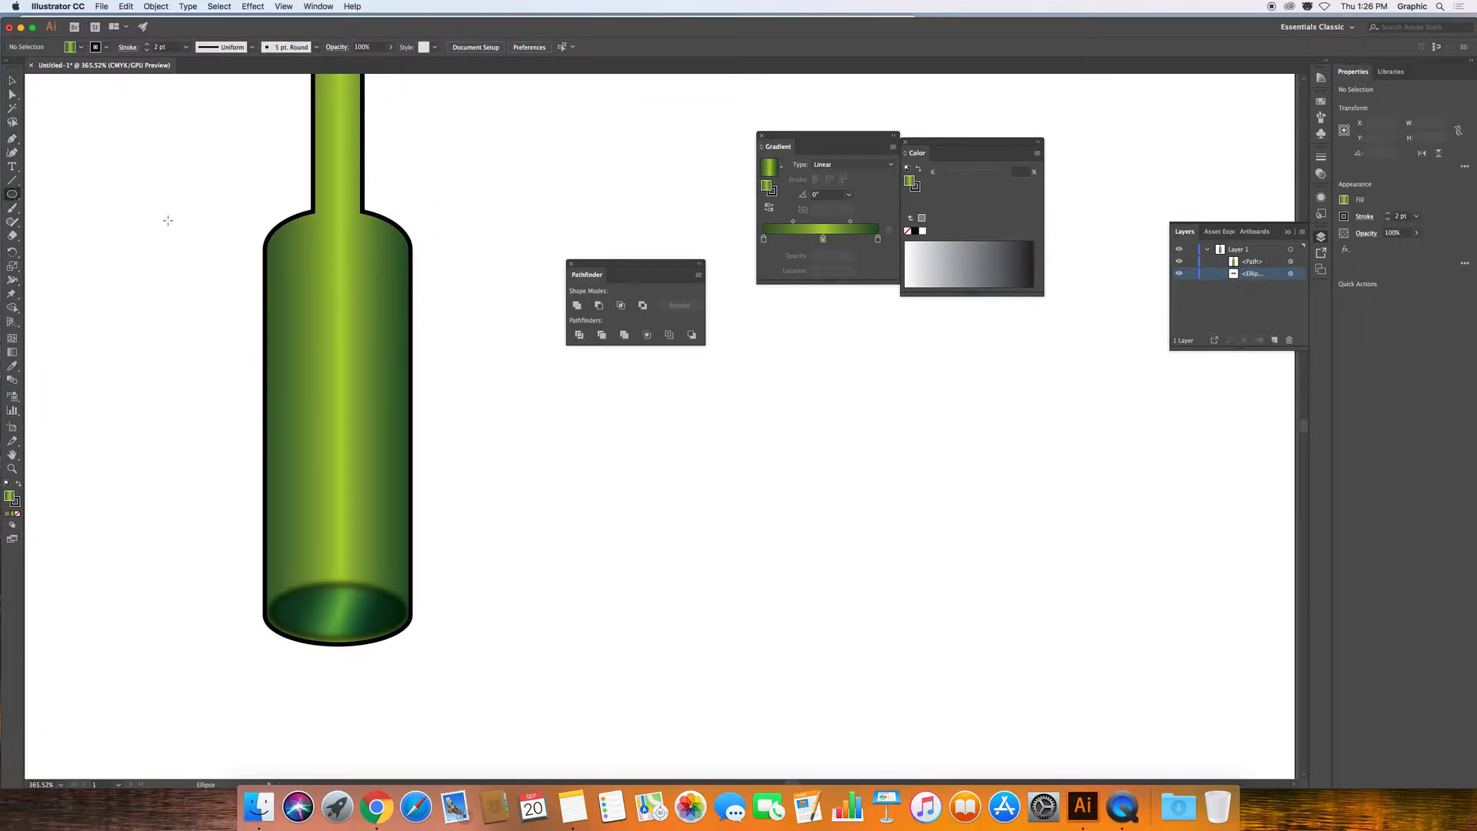
left_click_drag(564, 382, 711, 524)
key("z")
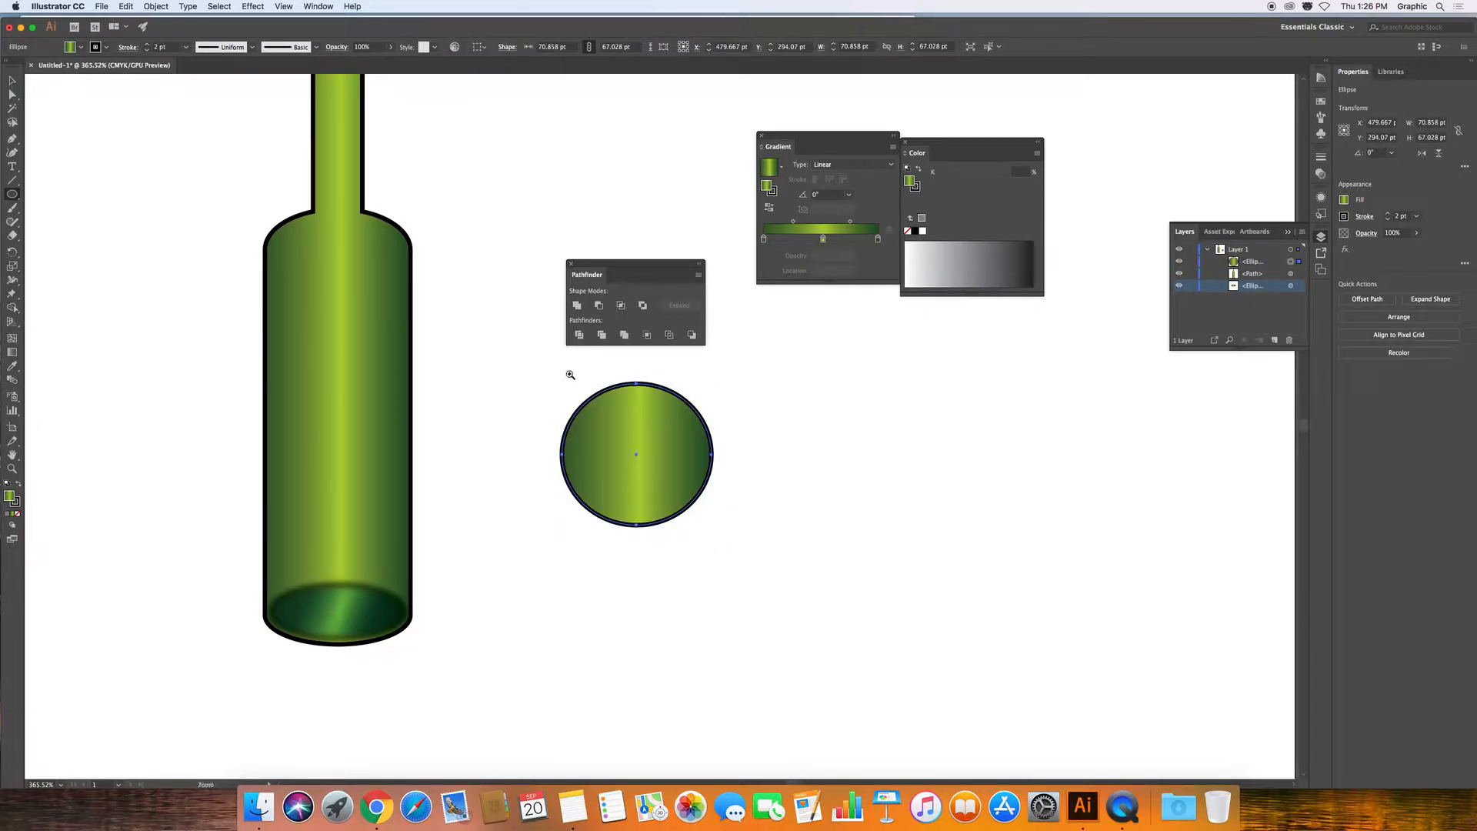
left_click(11, 80)
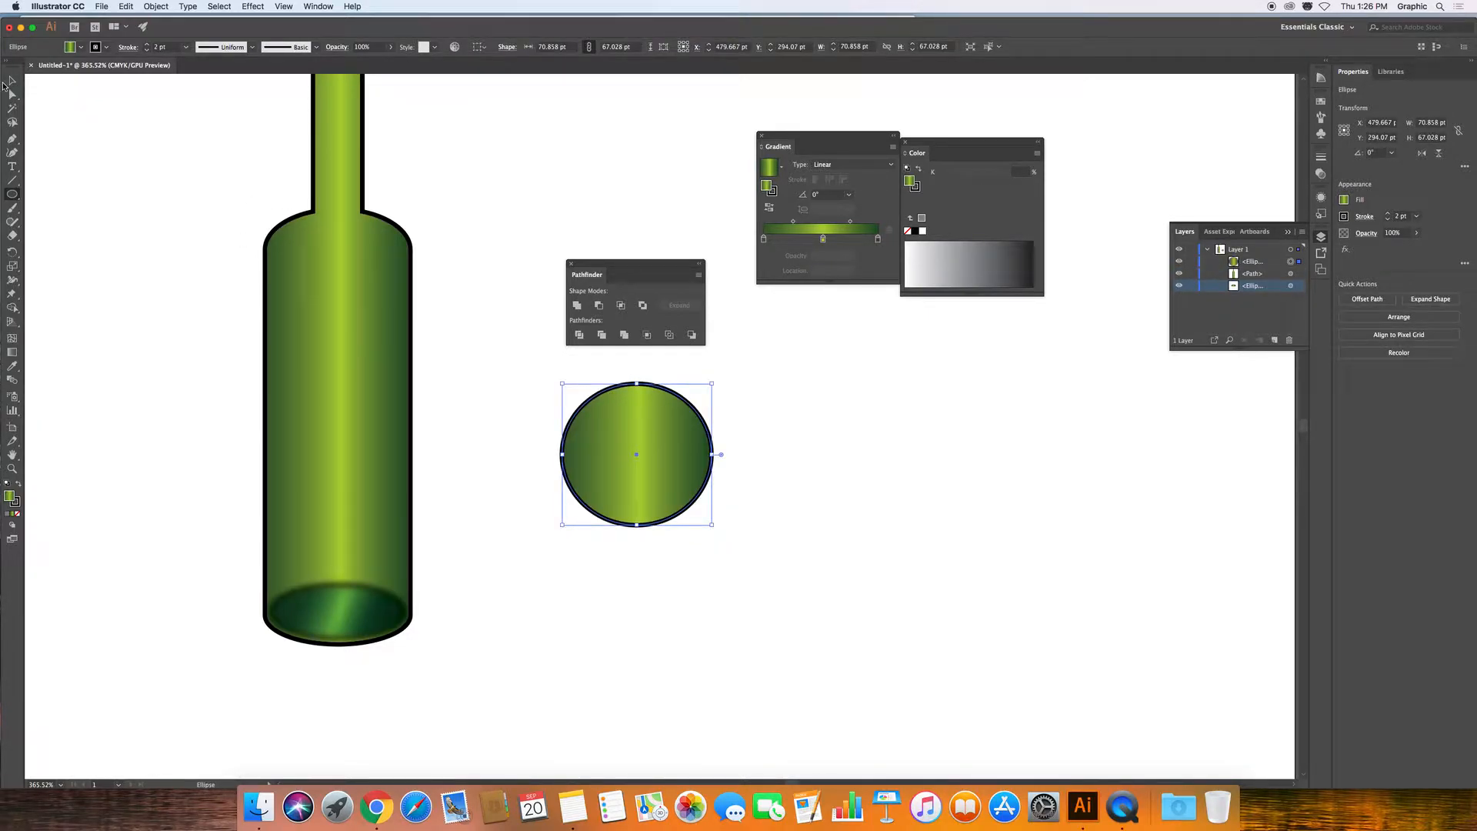
left_click_drag(629, 464, 697, 471)
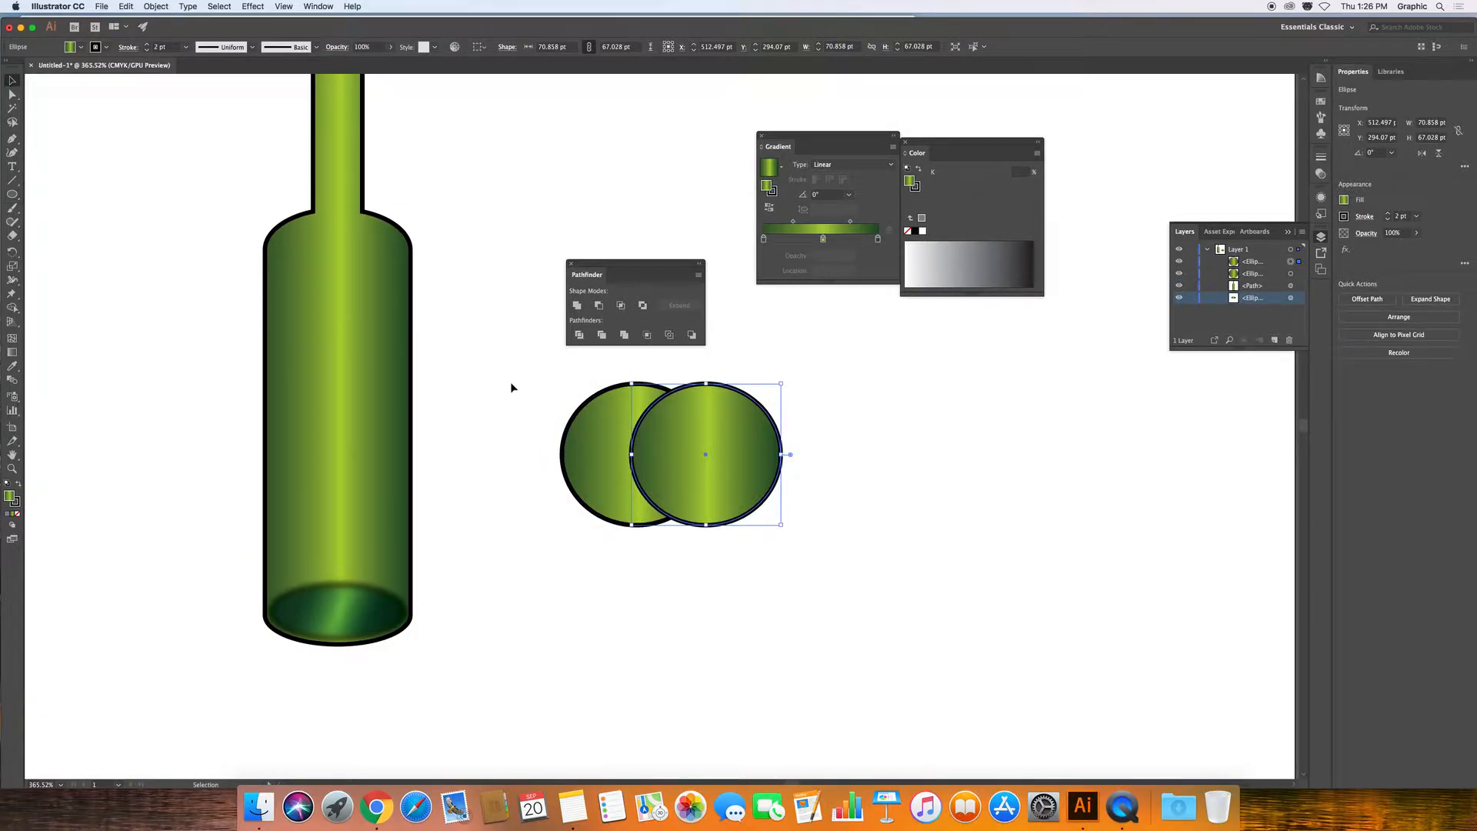
left_click(502, 497)
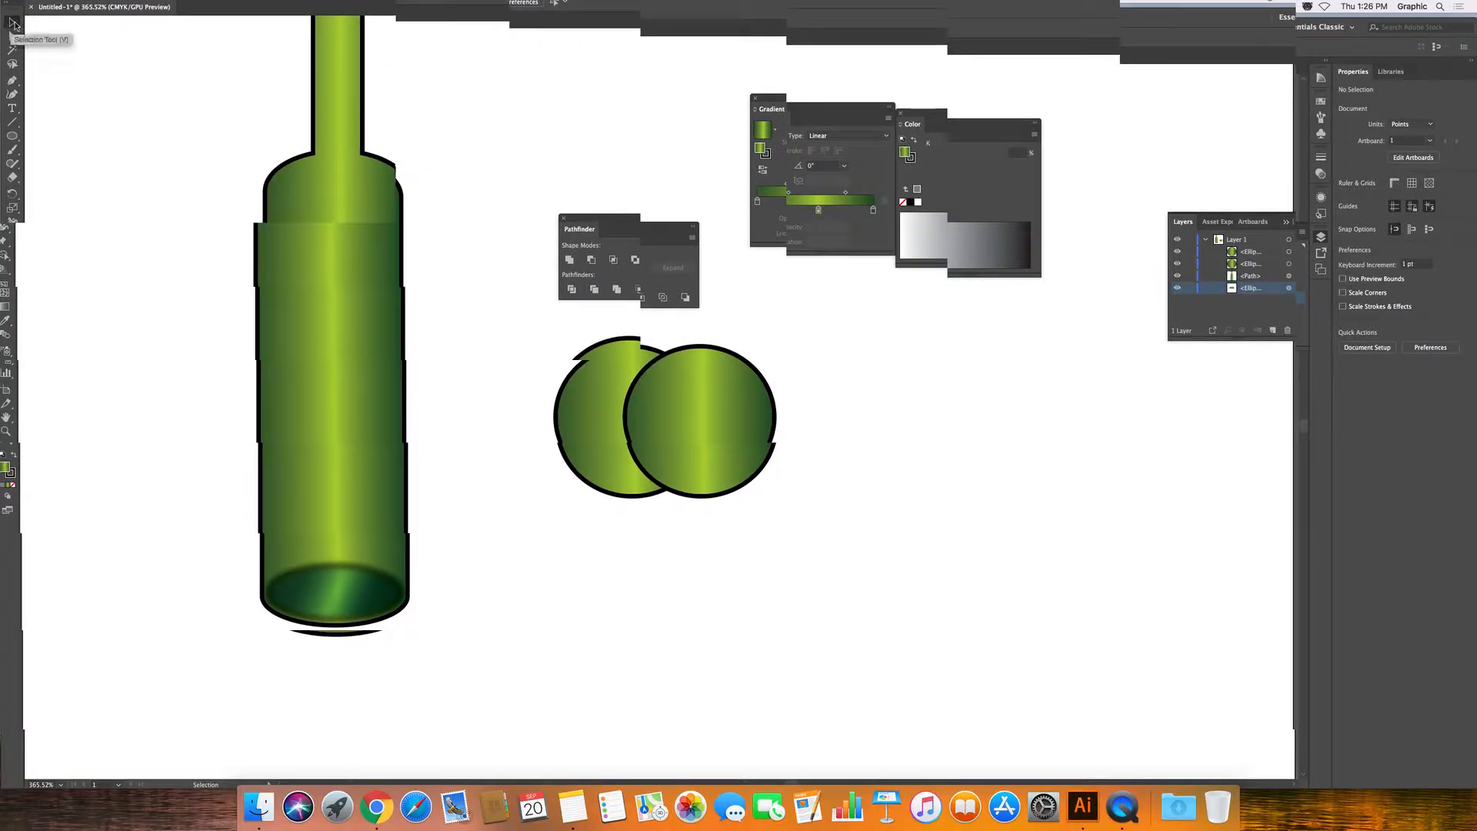
left_click_drag(526, 358, 846, 585)
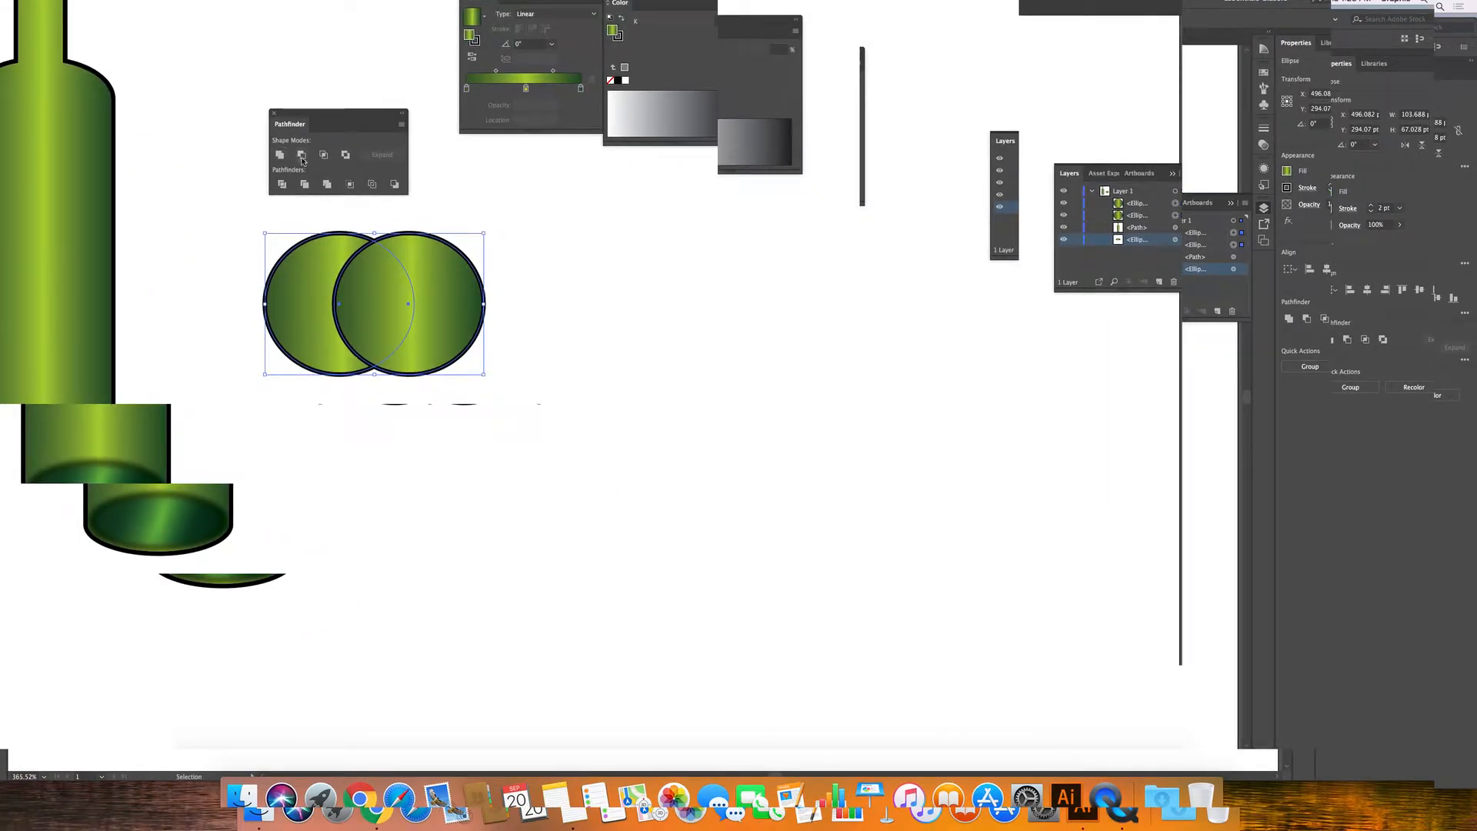
left_click(599, 306)
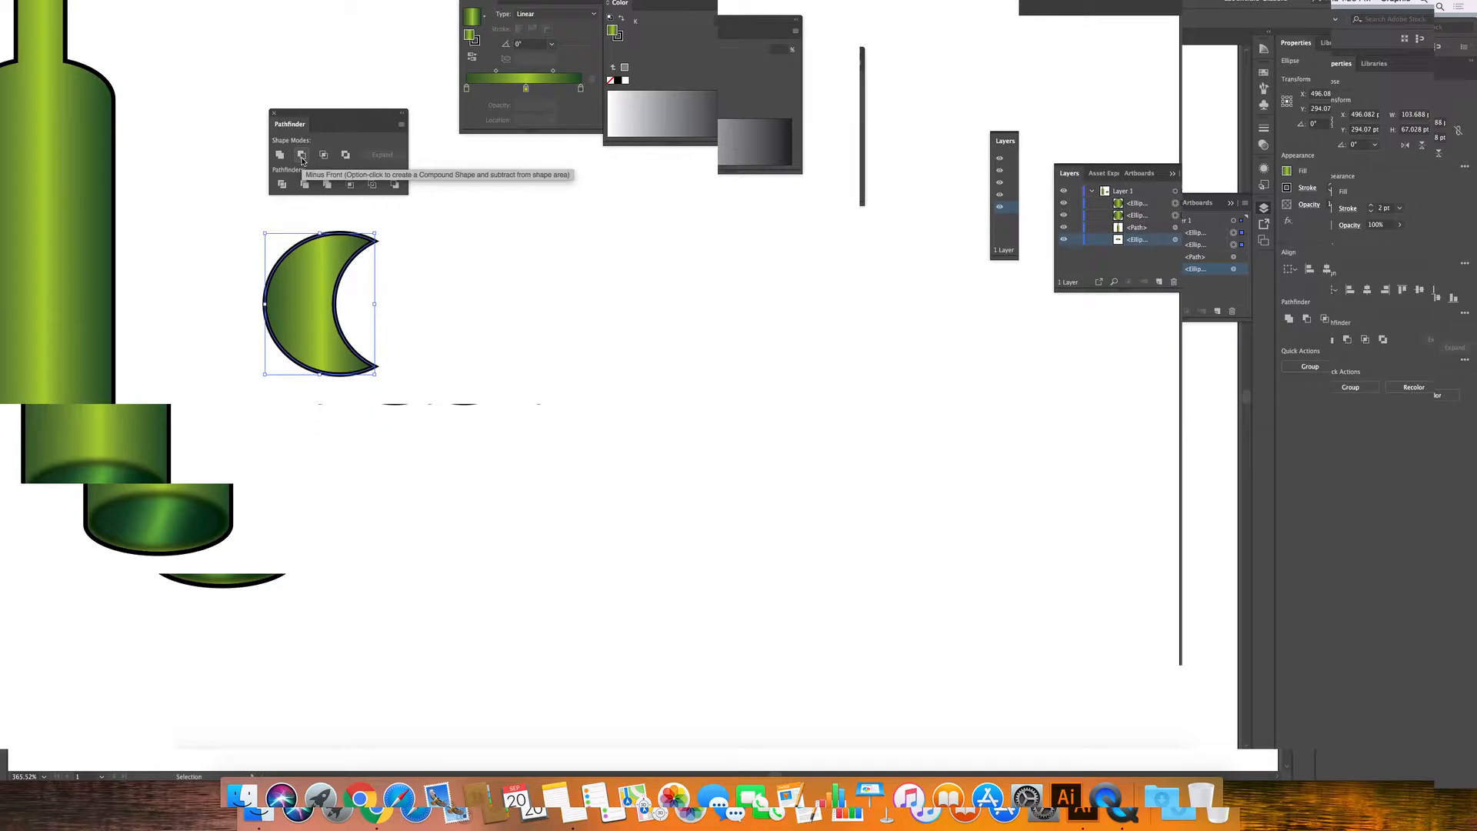
key("super+z")
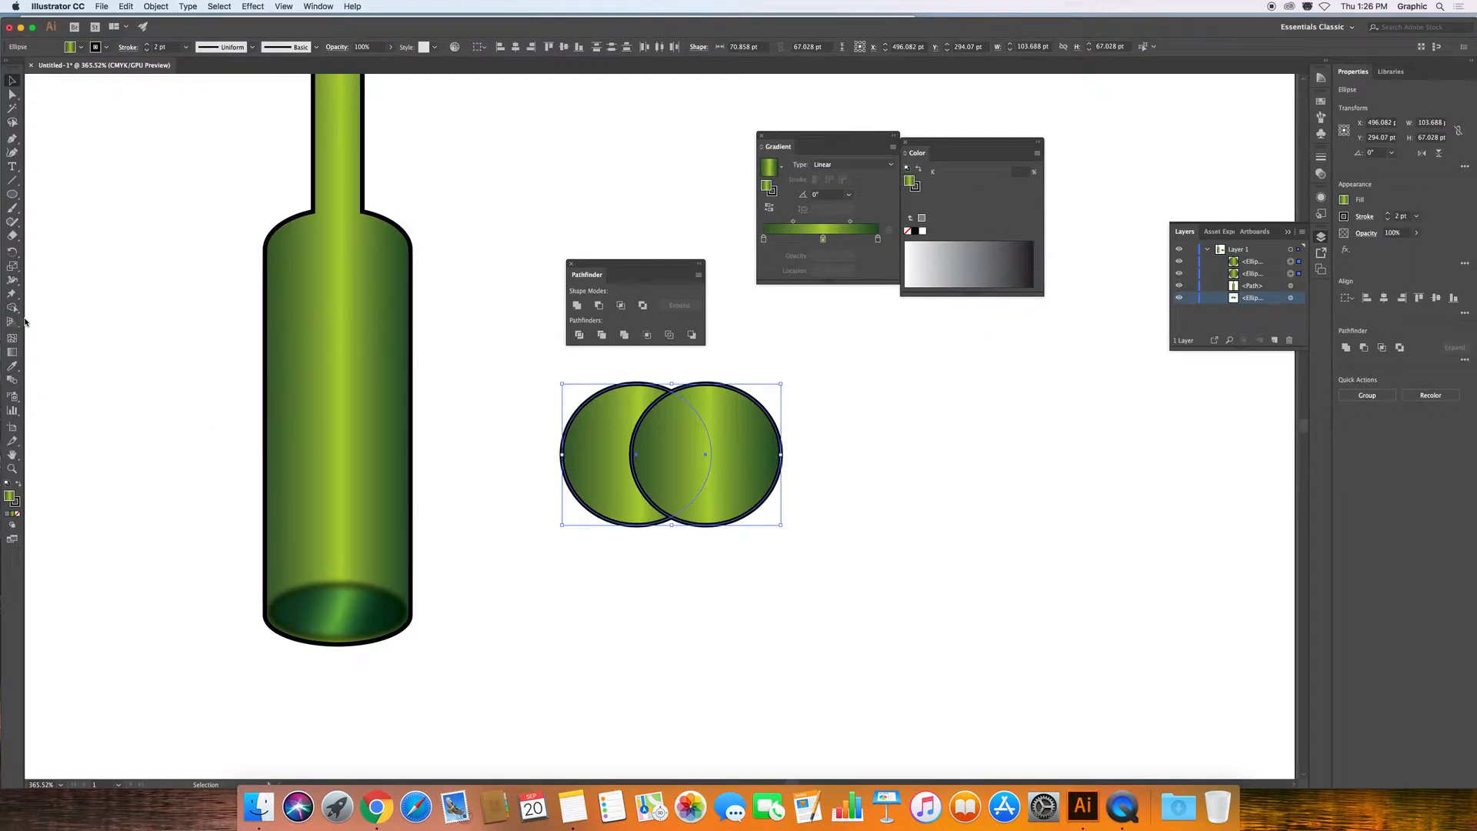
Try a Shape Builder drag across the circles, which leaves a crescent, and undo it.
left_click(5, 104)
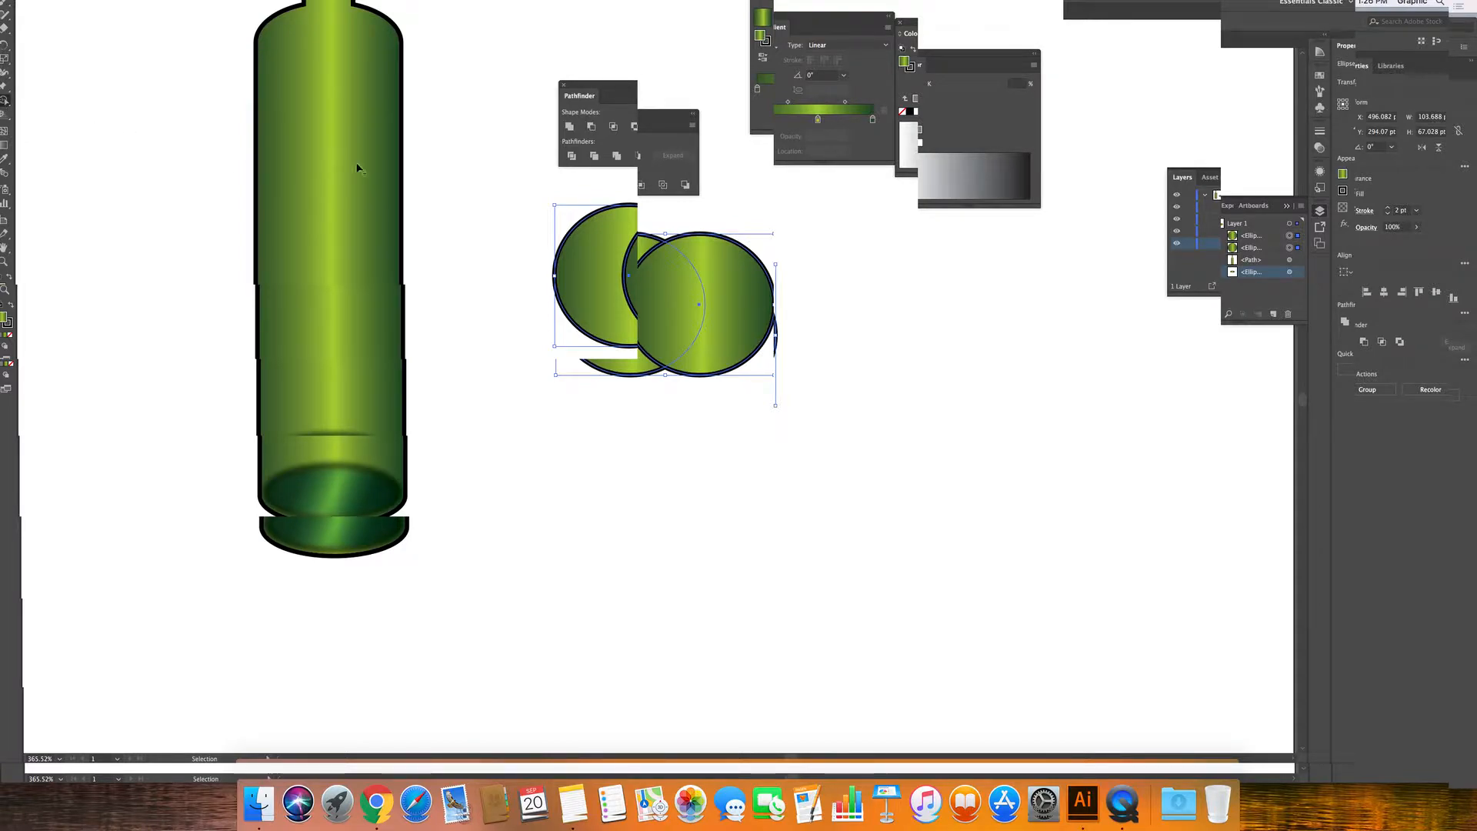
mouse_move(666, 439)
left_mouse_down()
mouse_move(729, 431)
mouse_move(769, 450)
left_mouse_up()
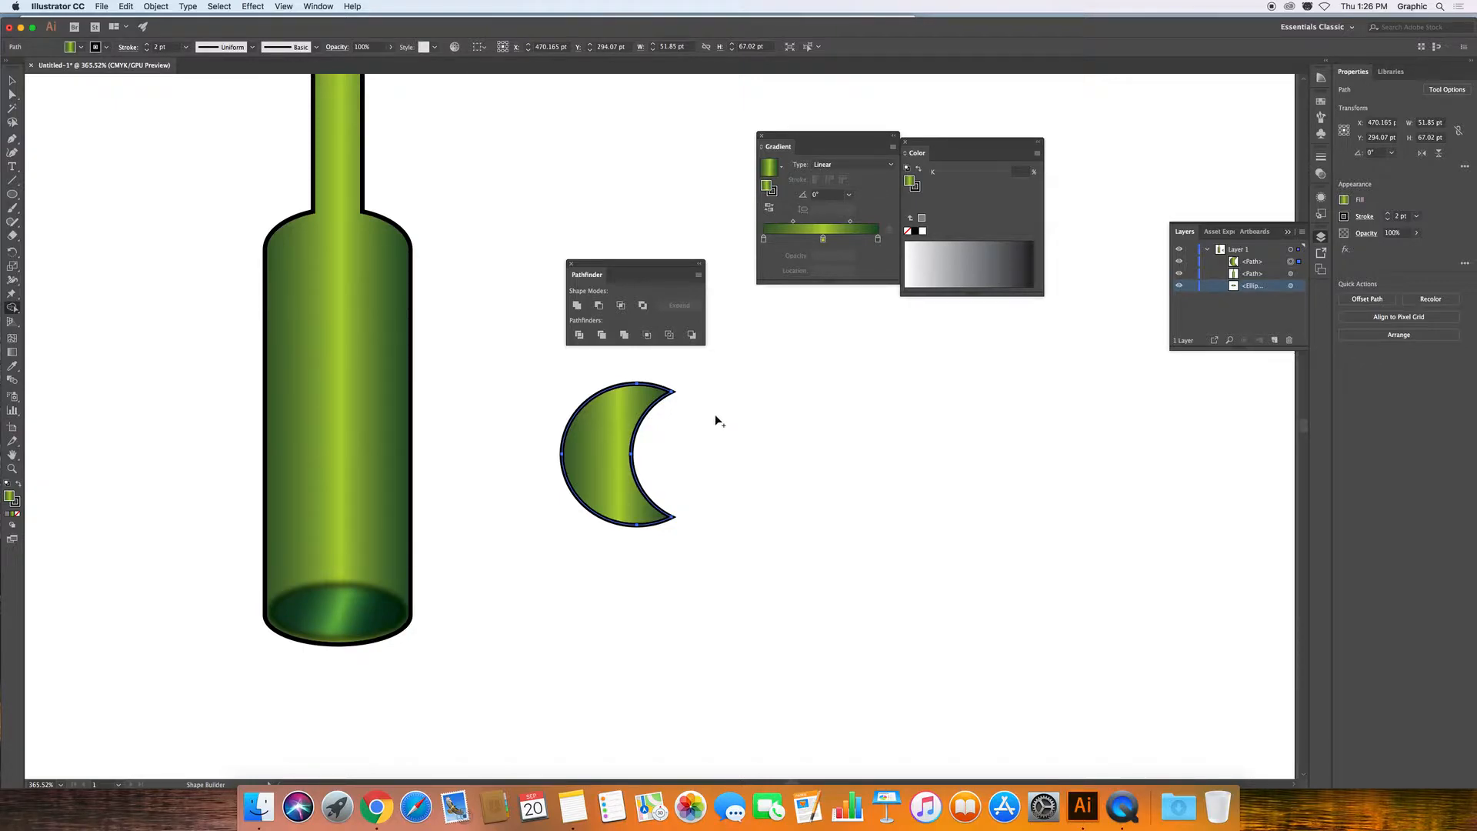
key("super+z")
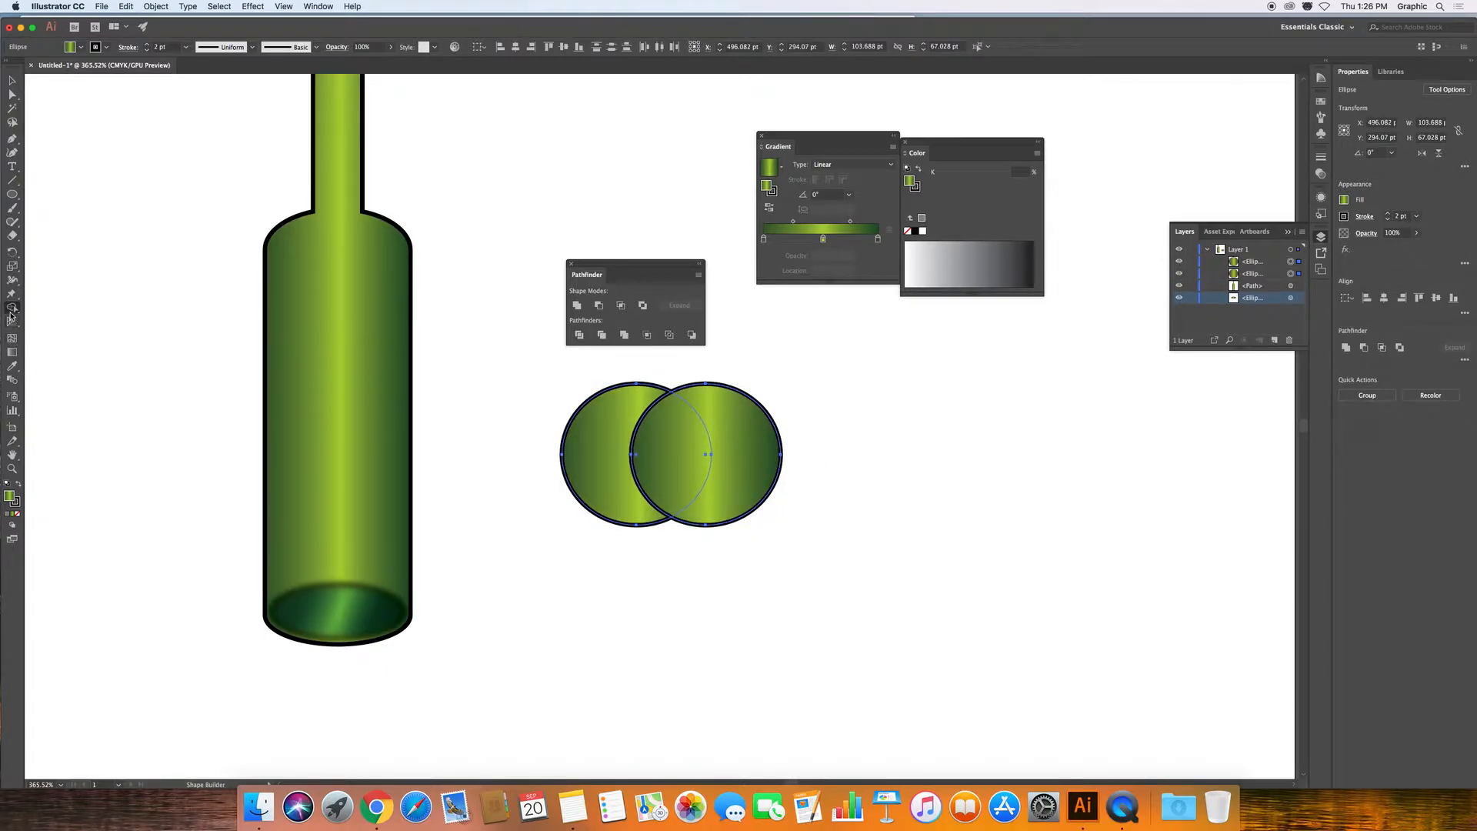
Retry the Shape Builder merge across the overlap into the right circle, then undo it.
left_click(9, 146)
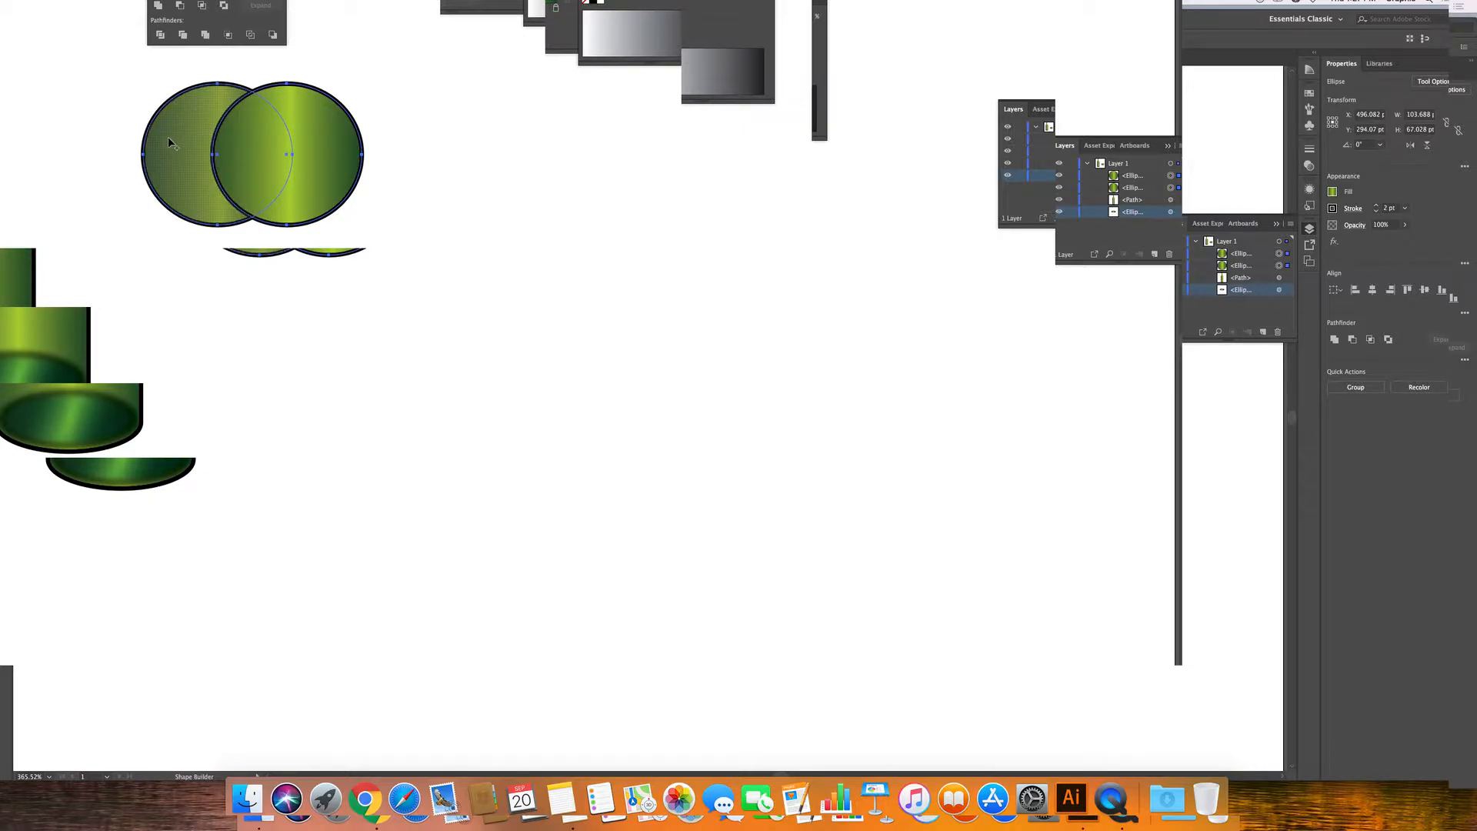
mouse_move(168, 135)
left_mouse_down()
mouse_move(57, 43)
mouse_move(26, 44)
left_mouse_up()
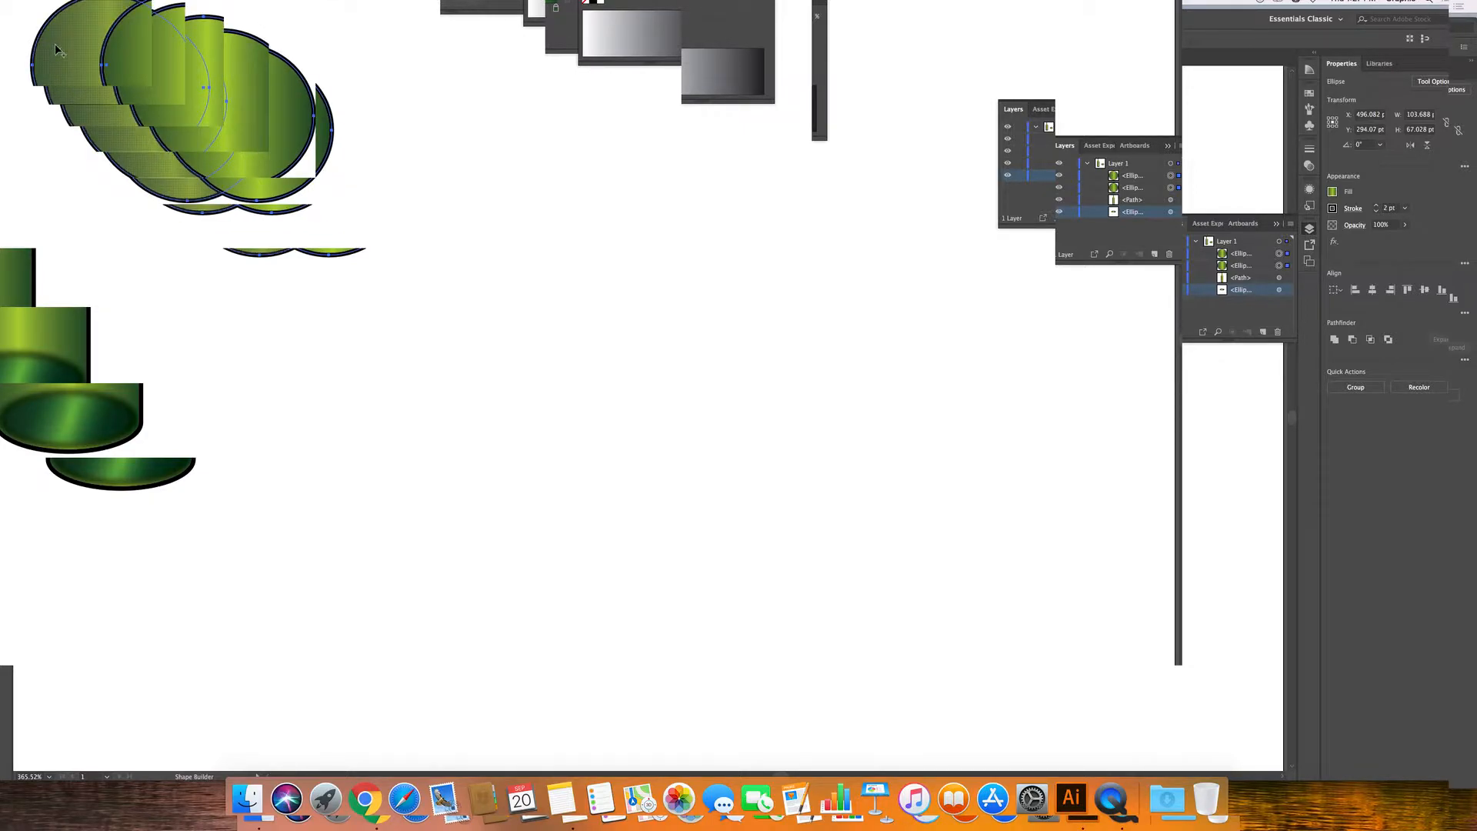
left_click_drag(61, 48, 188, 150)
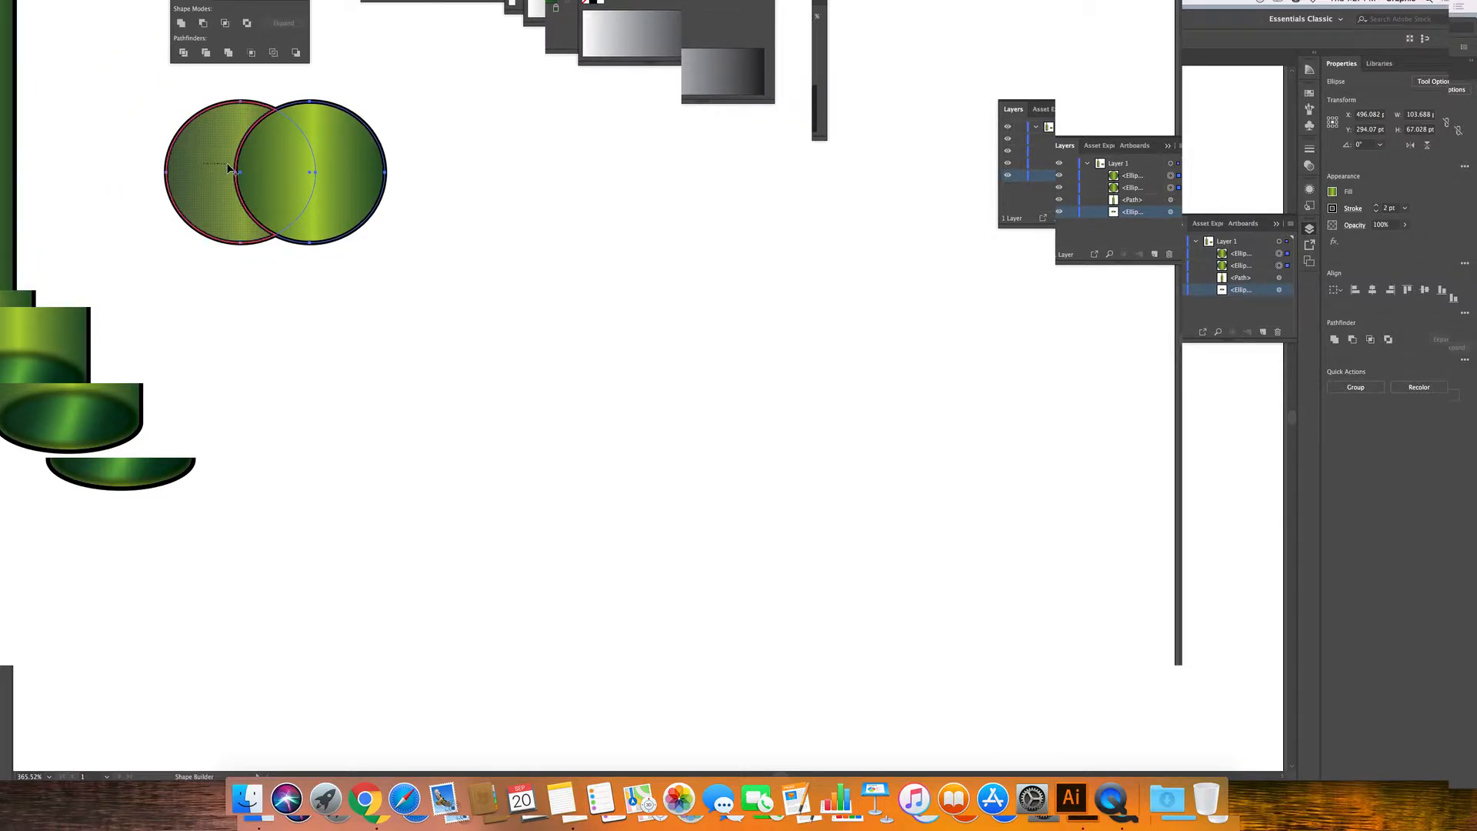
left_click_drag(229, 168, 249, 169)
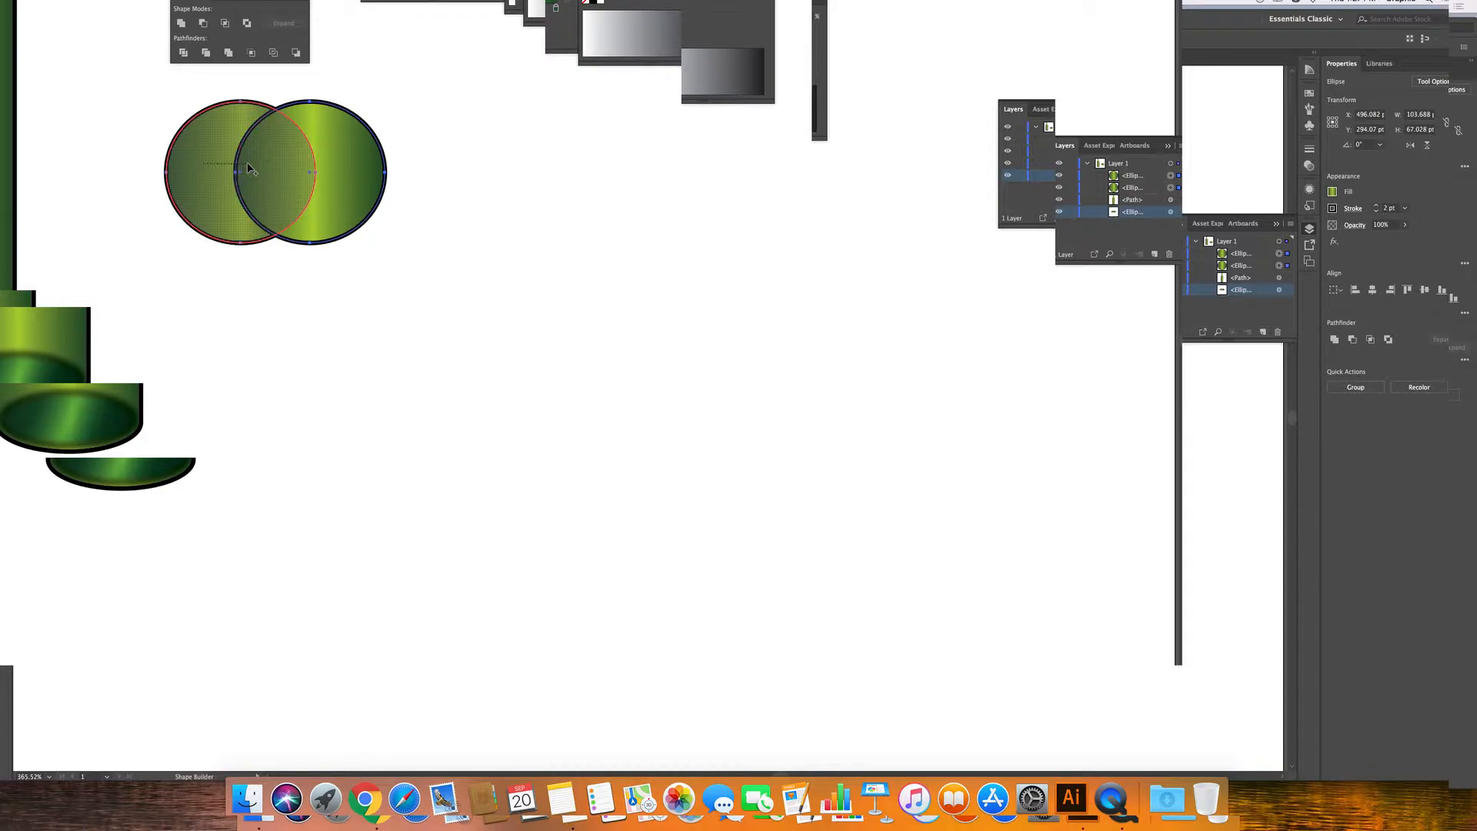
left_click_drag(291, 162, 326, 162)
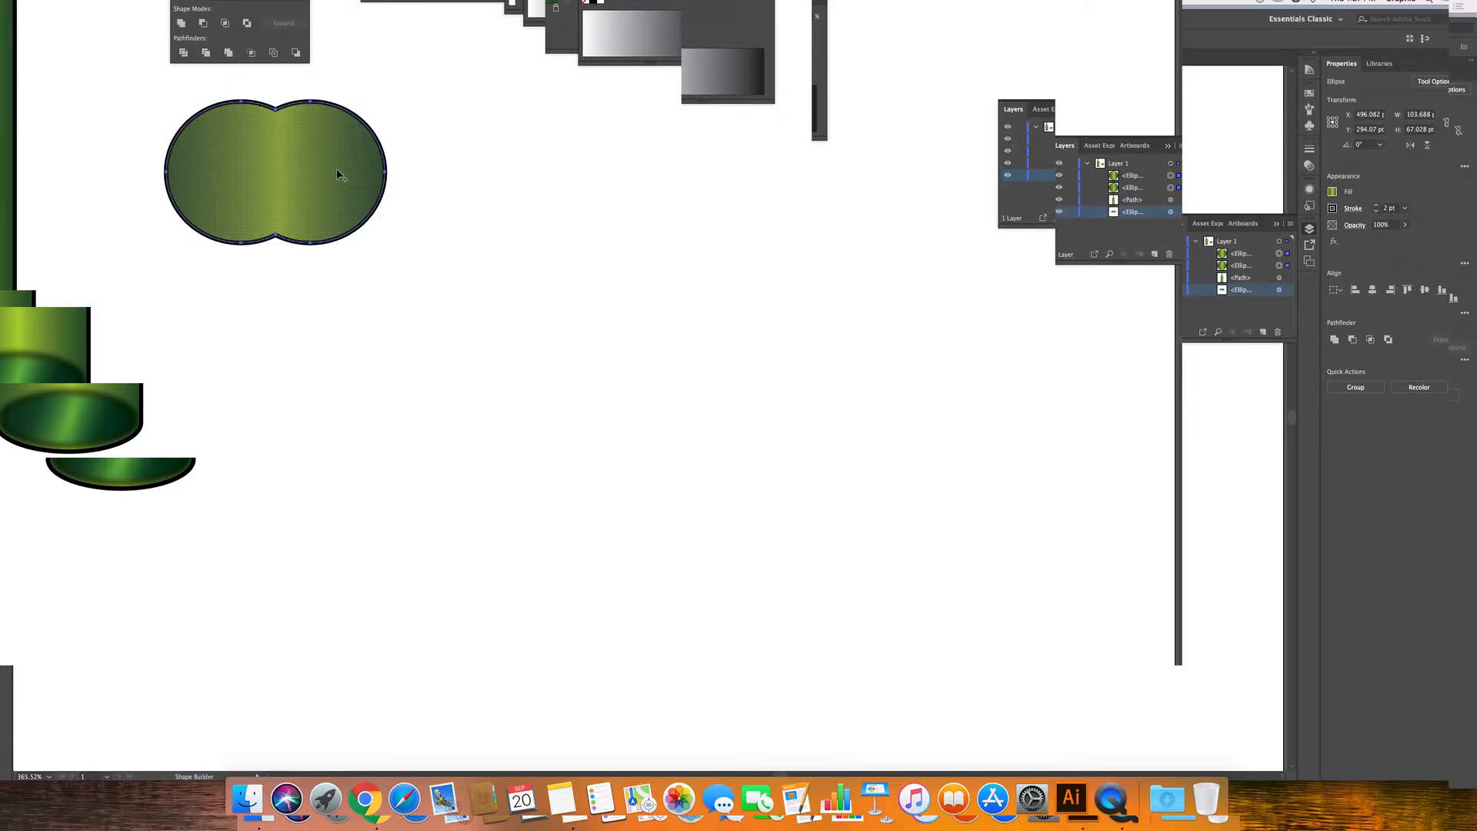
key("shift+v")
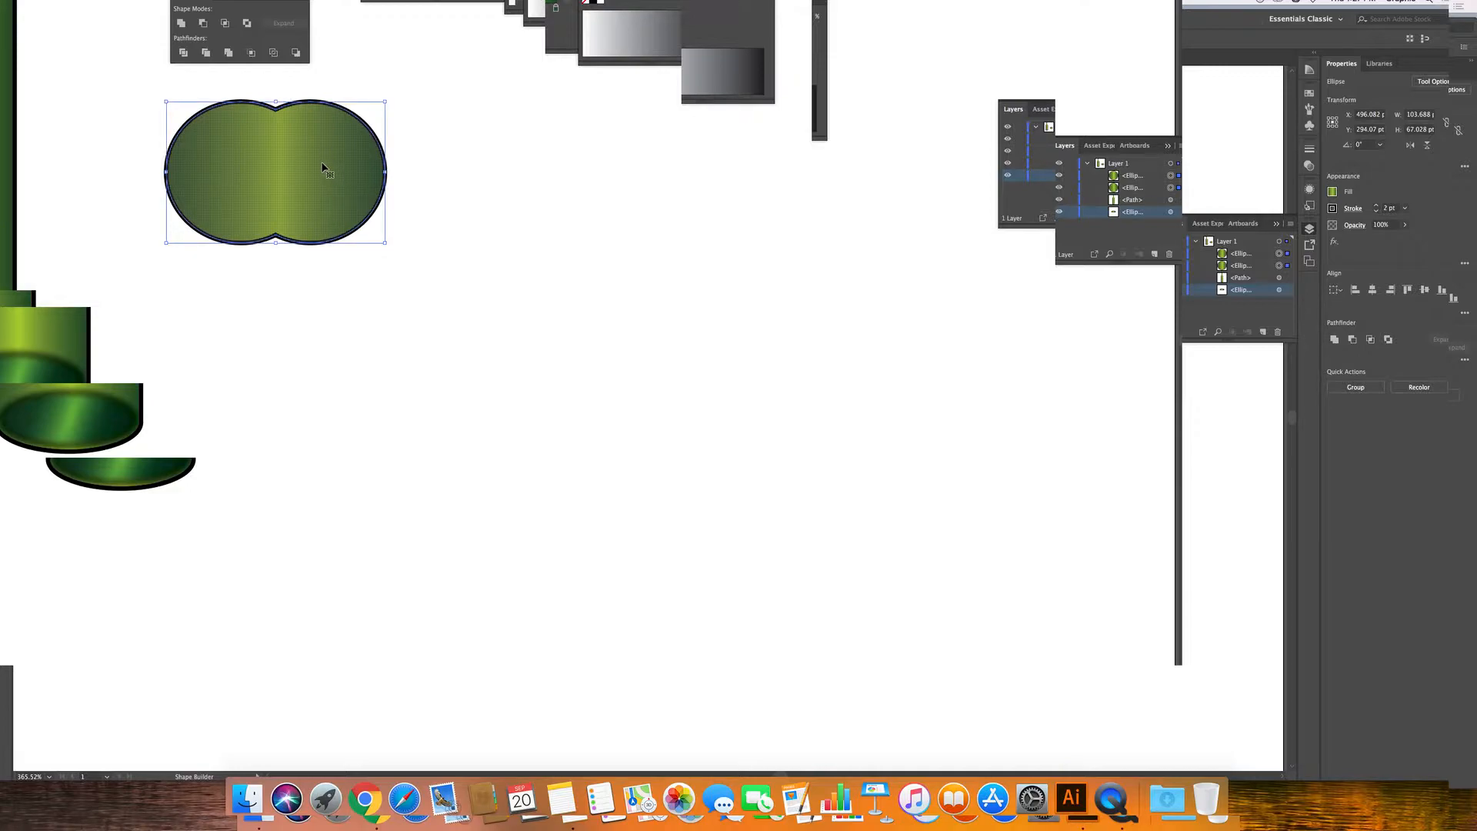
key("super+z")
Merge both circles into one 103.69 × 67.02 pt double-lobed gradient shape with Shape Builder.
key("shift+m")
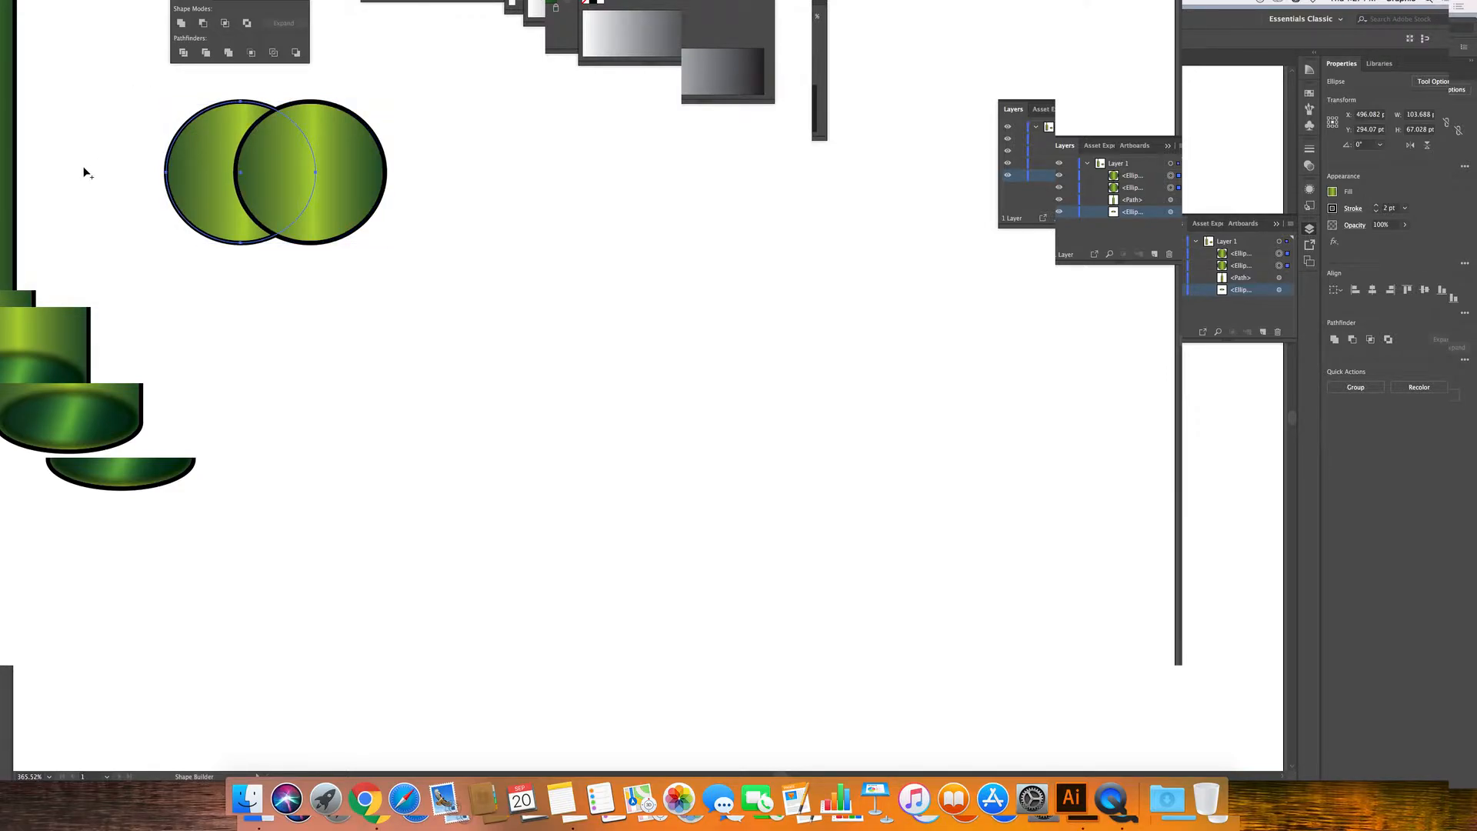
left_click_drag(189, 162, 313, 158)
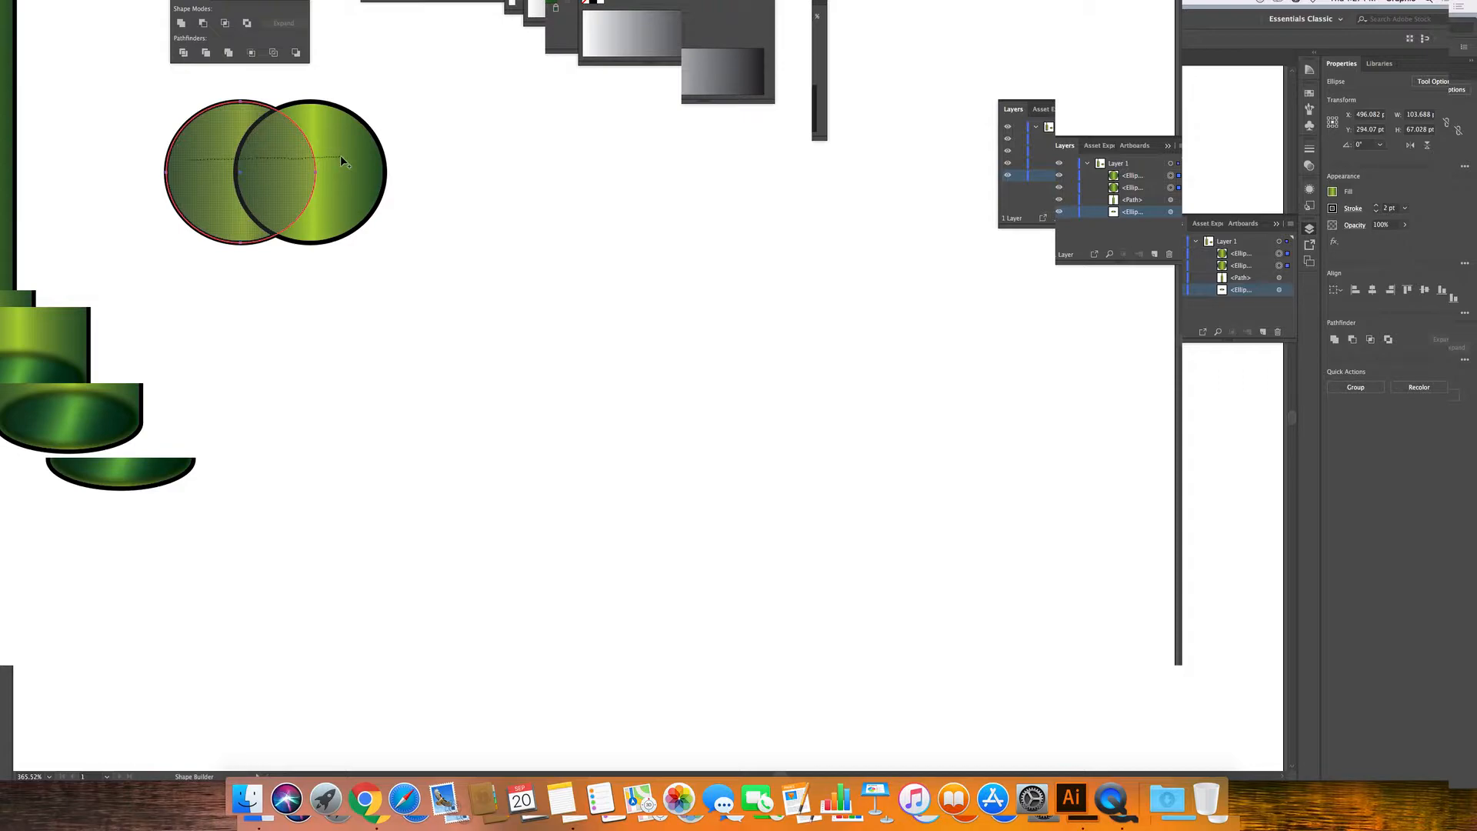
left_click_drag(340, 155, 340, 155)
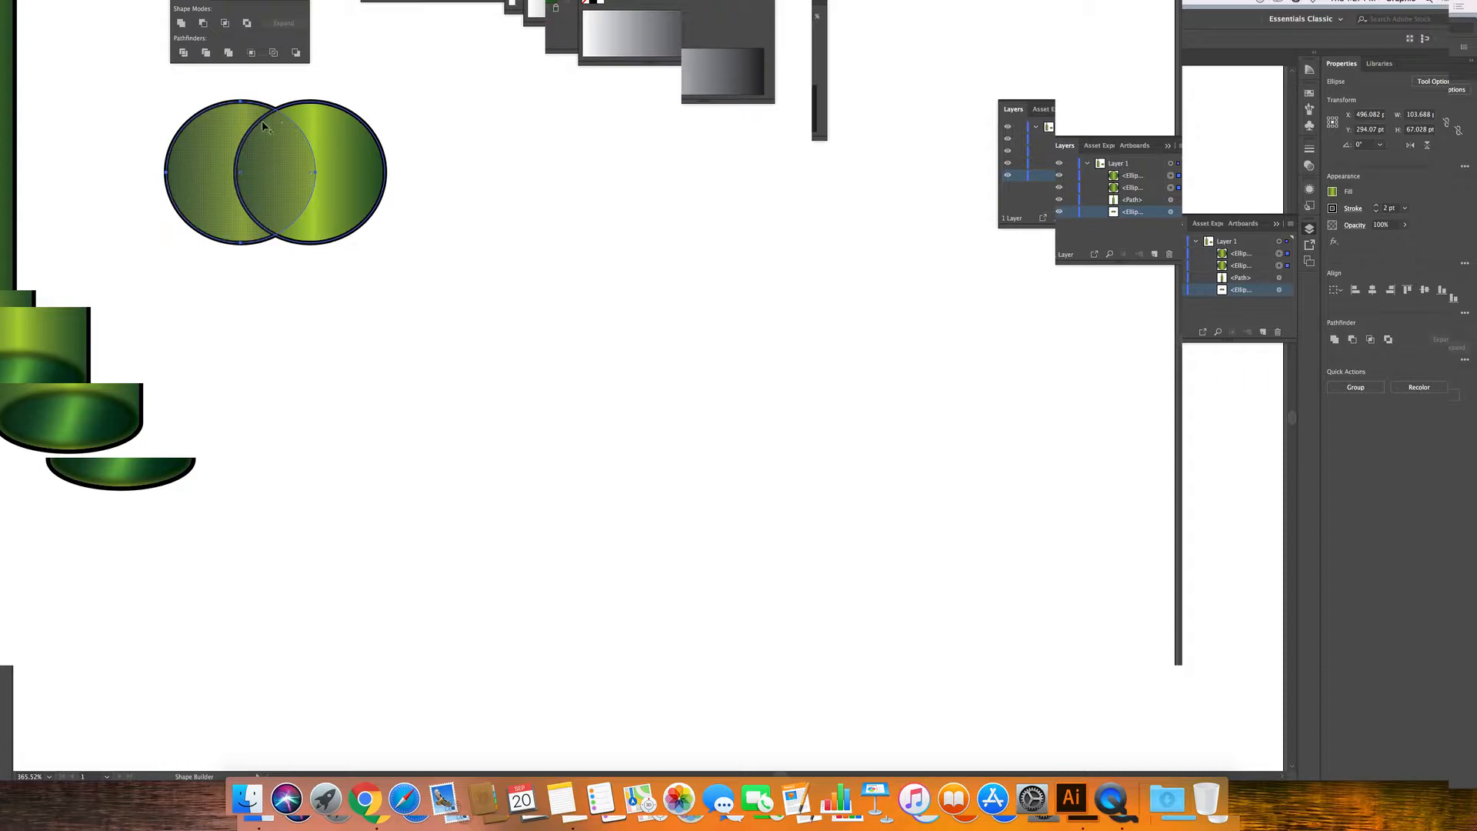
key("v")
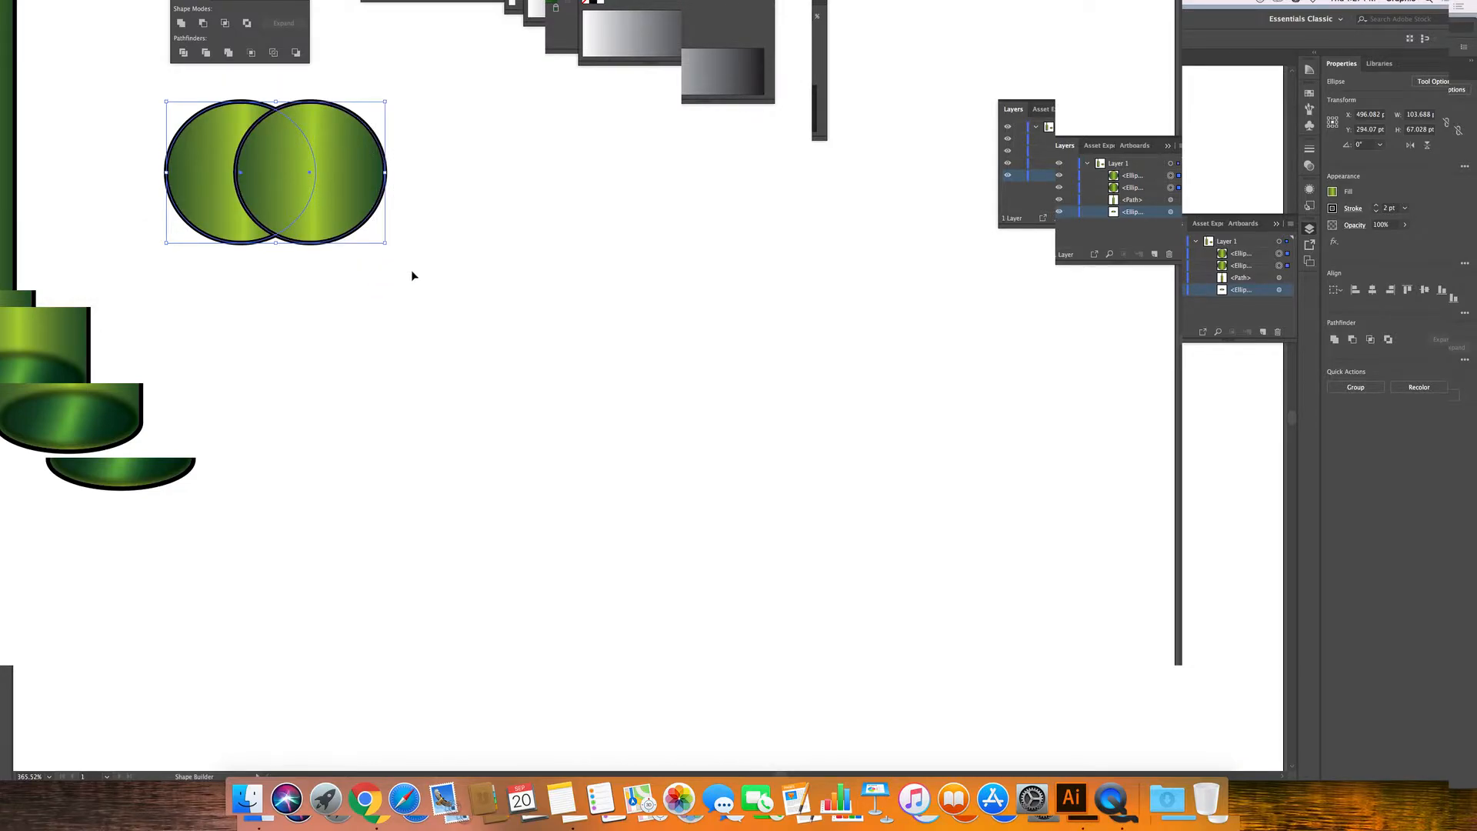
key("shift+m")
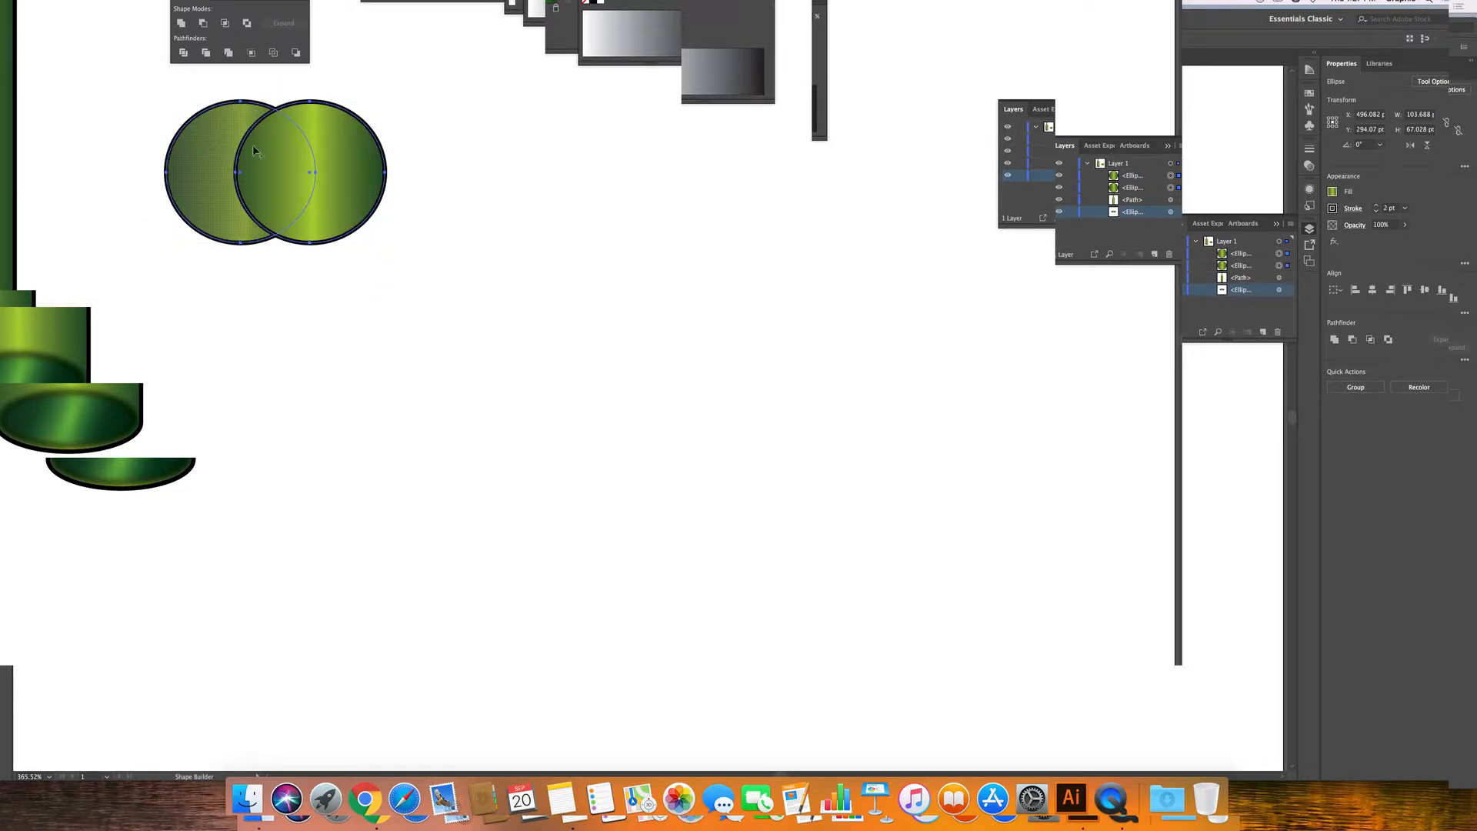
left_click_drag(210, 146, 355, 160)
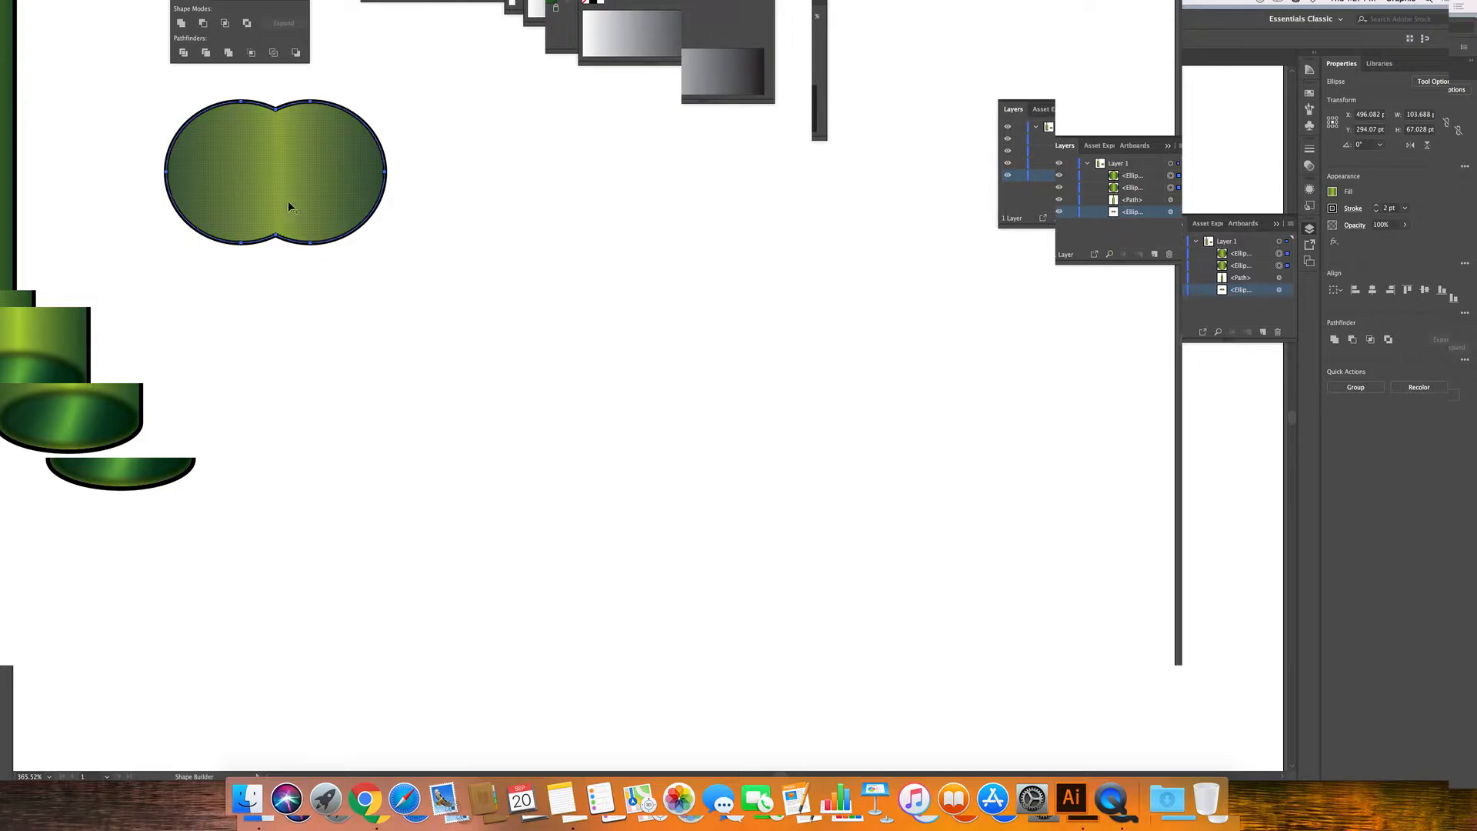
left_click(559, 420)
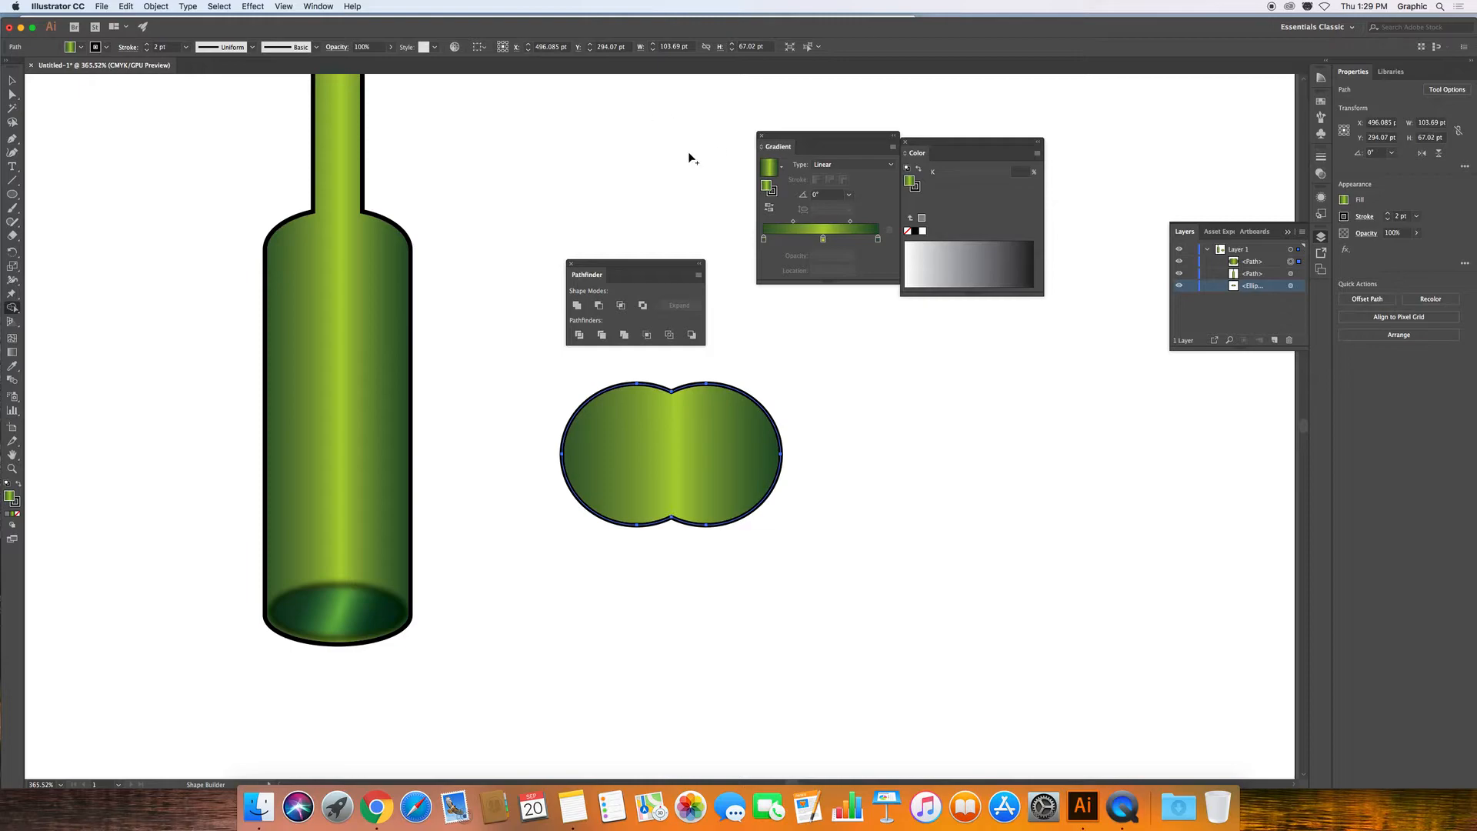
Move the Illustrator window down and bring the Blackboard course page in Chrome forward.
left_click_drag(209, 18, 259, 383)
left_click(394, 198)
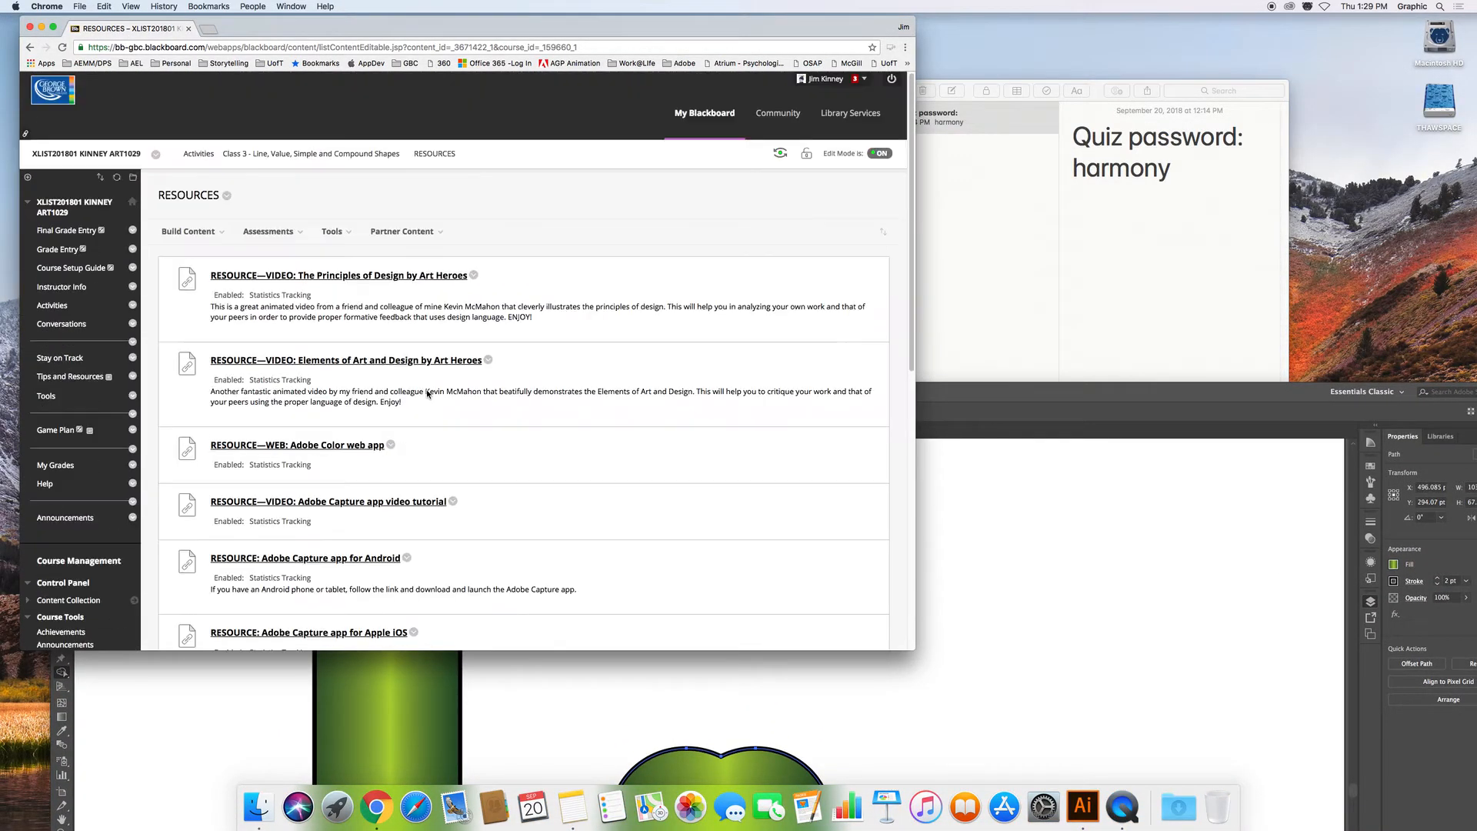
Read the assignment in Class 3's Curriculum Resources, then restore Illustrator to full screen.
left_click(319, 156)
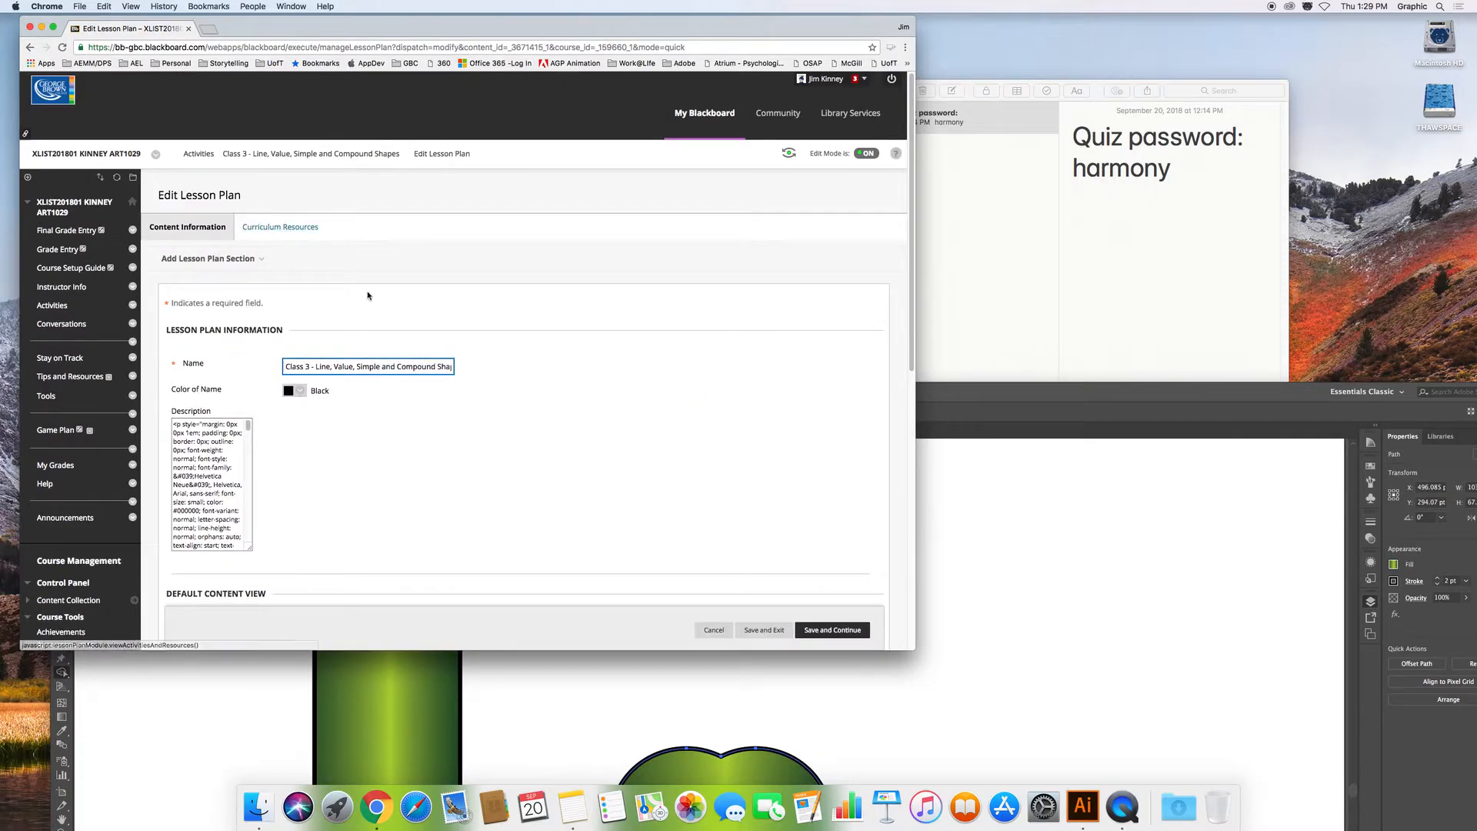
left_click(792, 463)
scroll(793, 463, "down", 10)
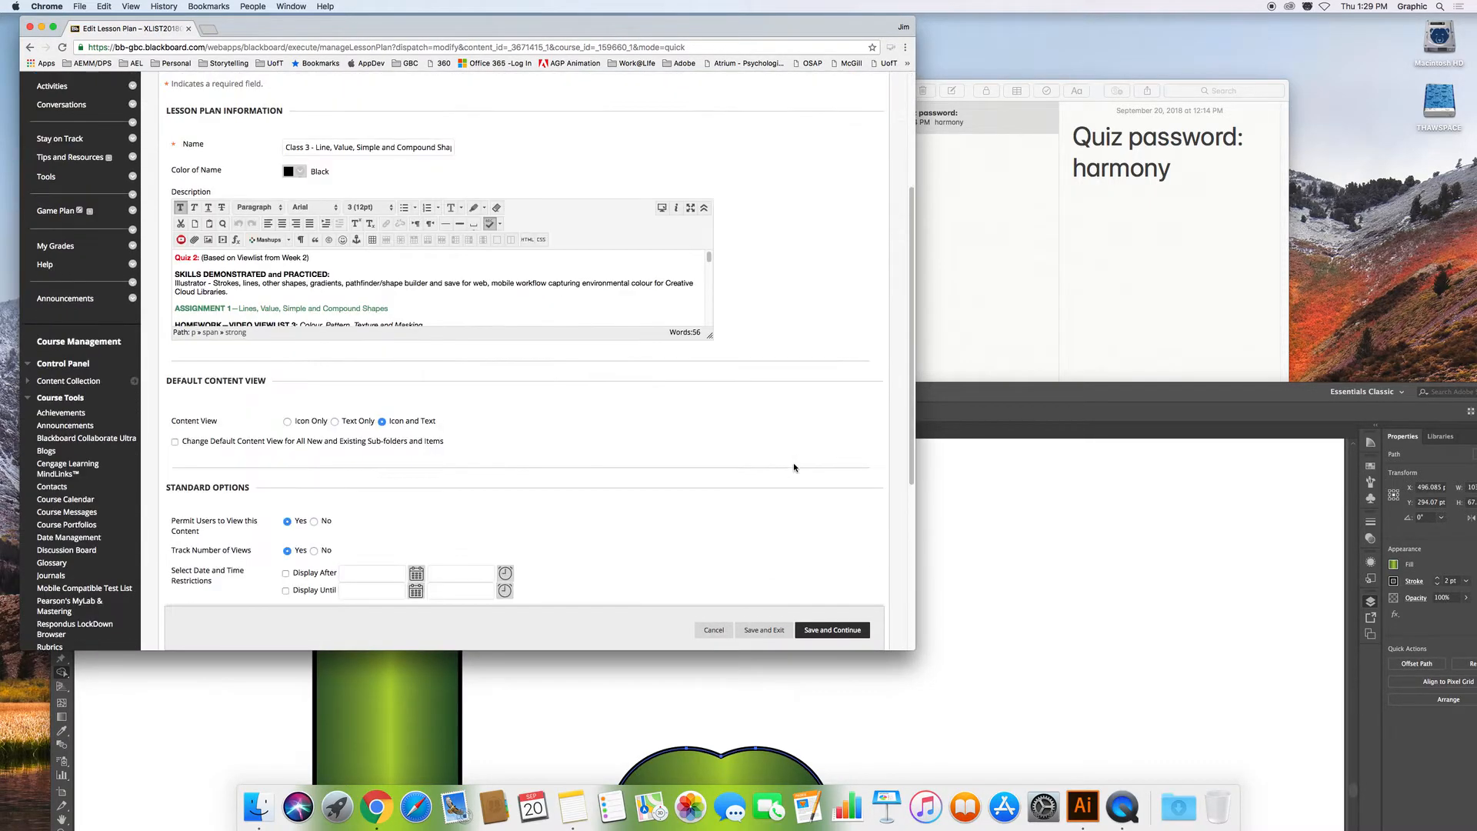
scroll(792, 463, "up", 6)
scroll(794, 467, "up", 4)
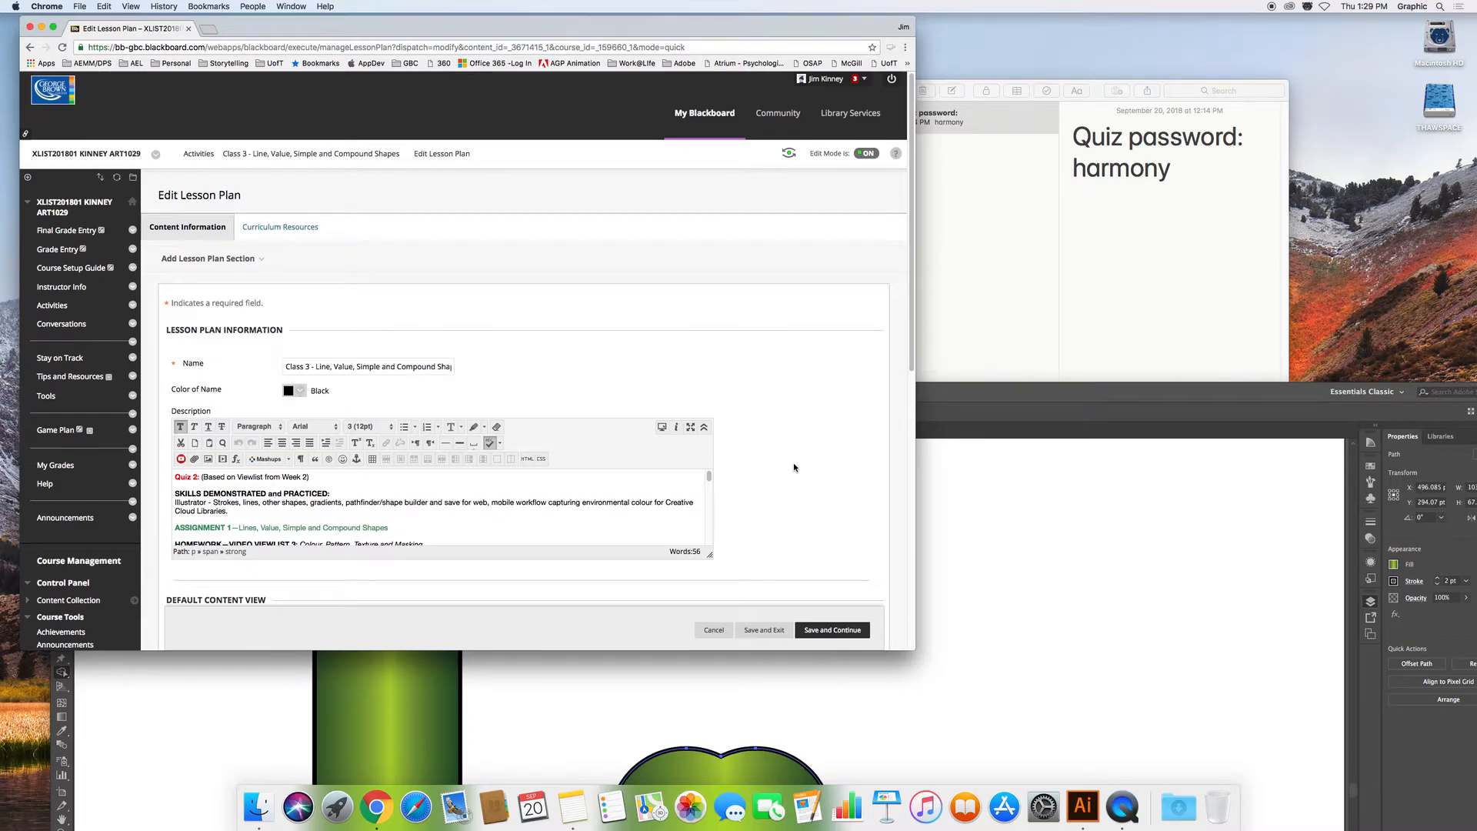
left_click(287, 228)
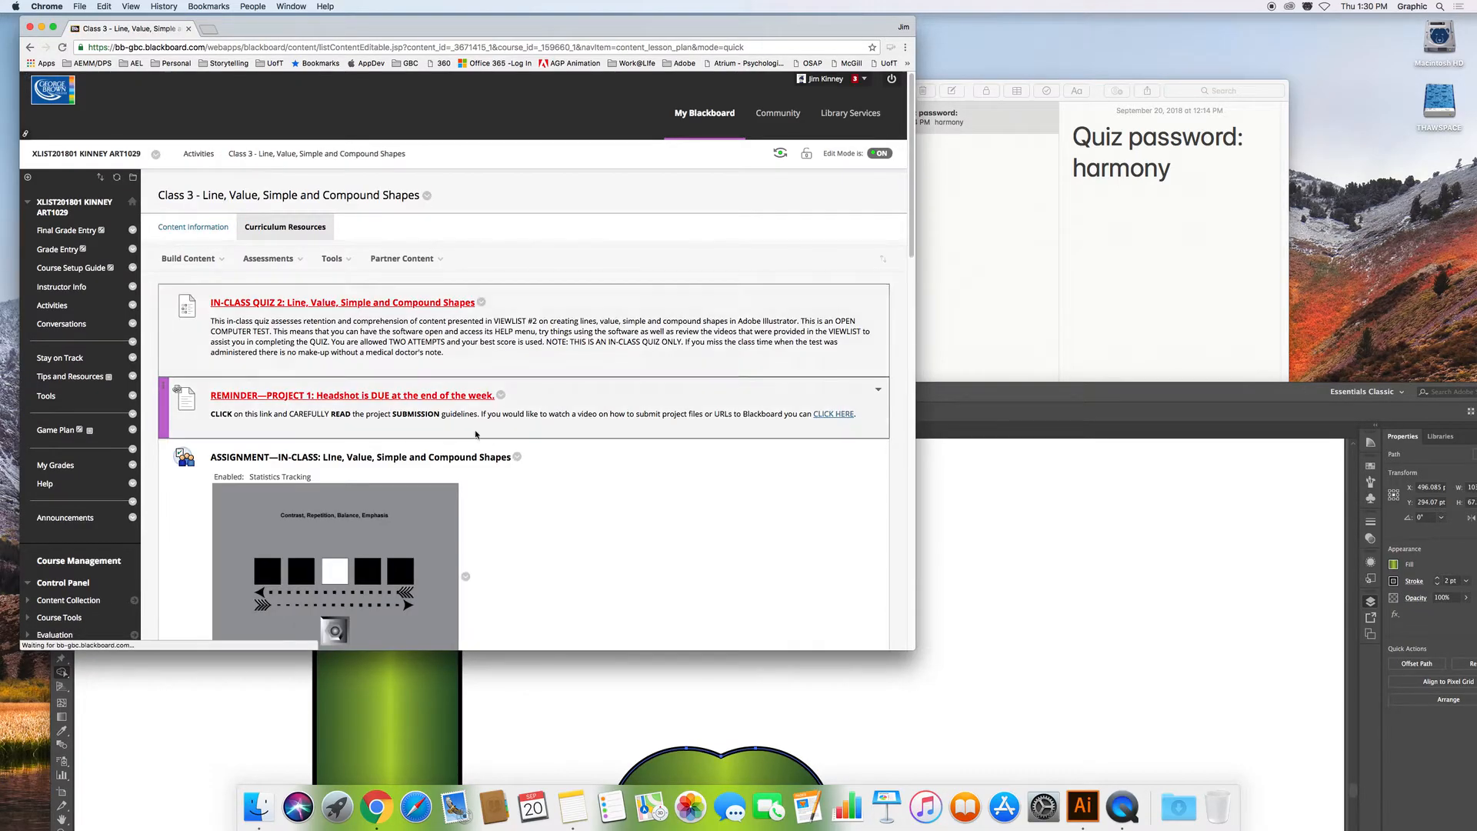
scroll(462, 419, "down", 5)
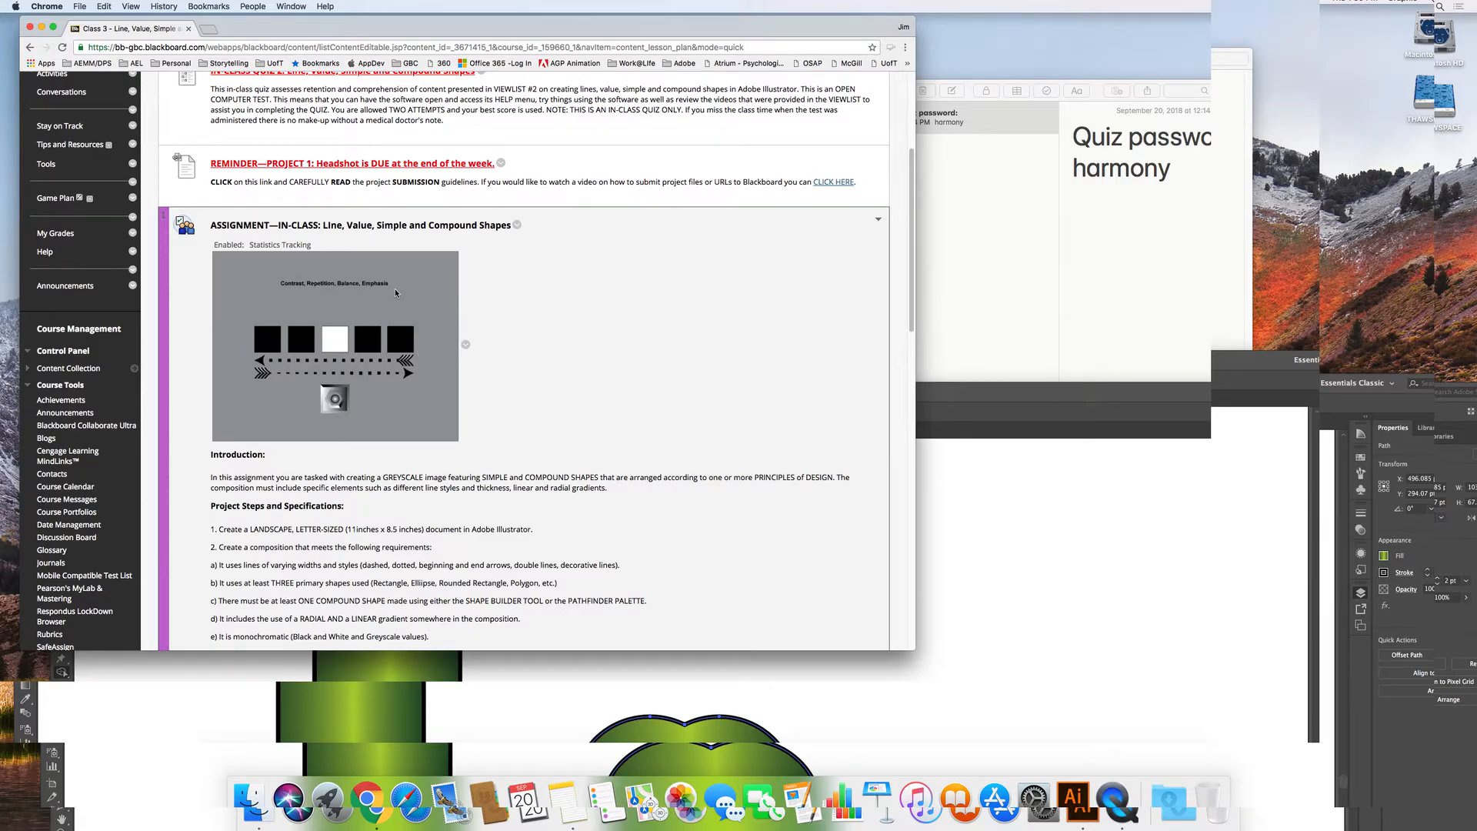
left_click(1008, 532)
left_click_drag(655, 395, 615, 32)
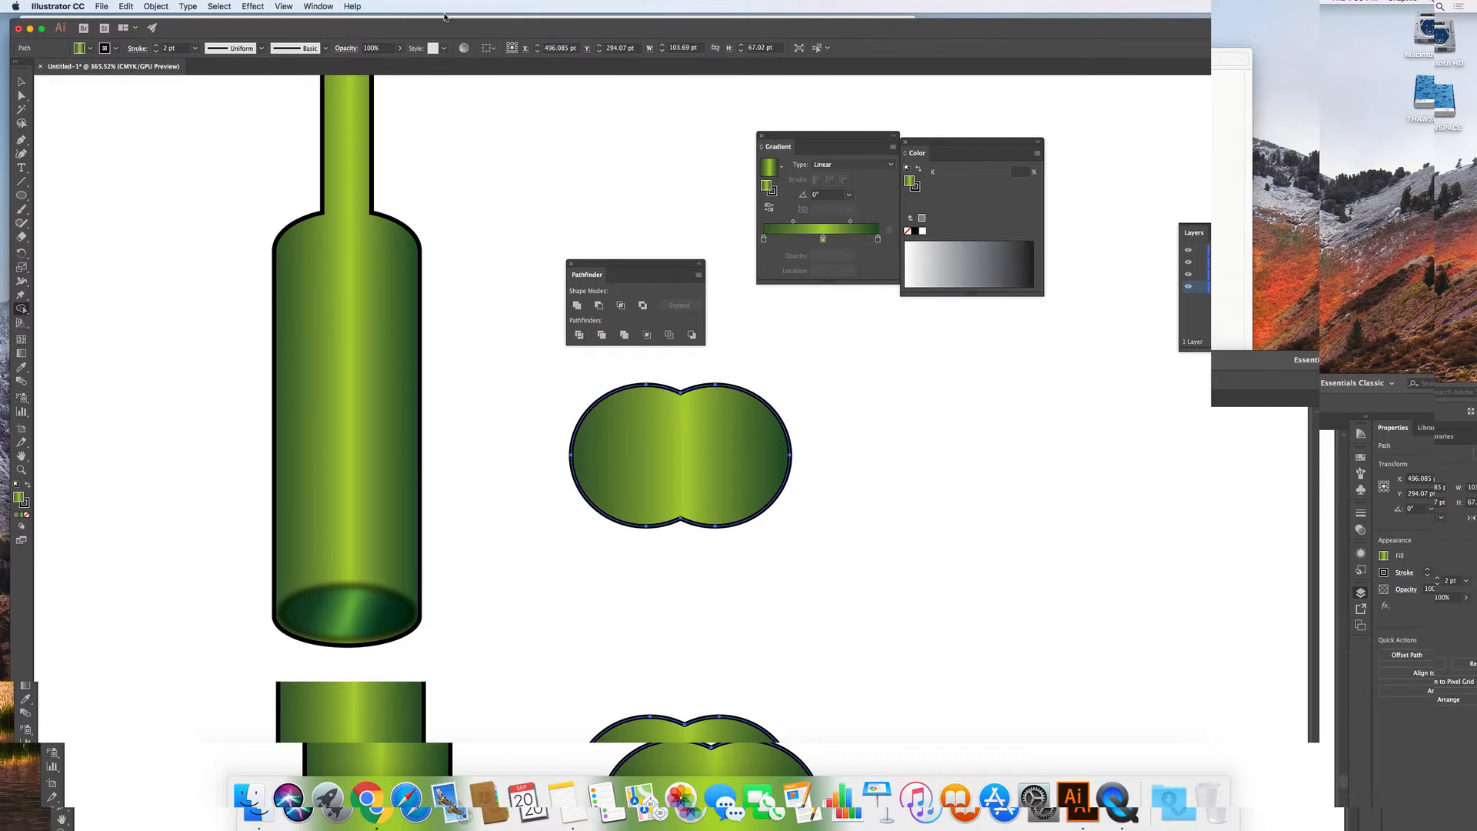
Save the artwork to the Desktop as an .ai file named after the student, with default options.
left_click(102, 7)
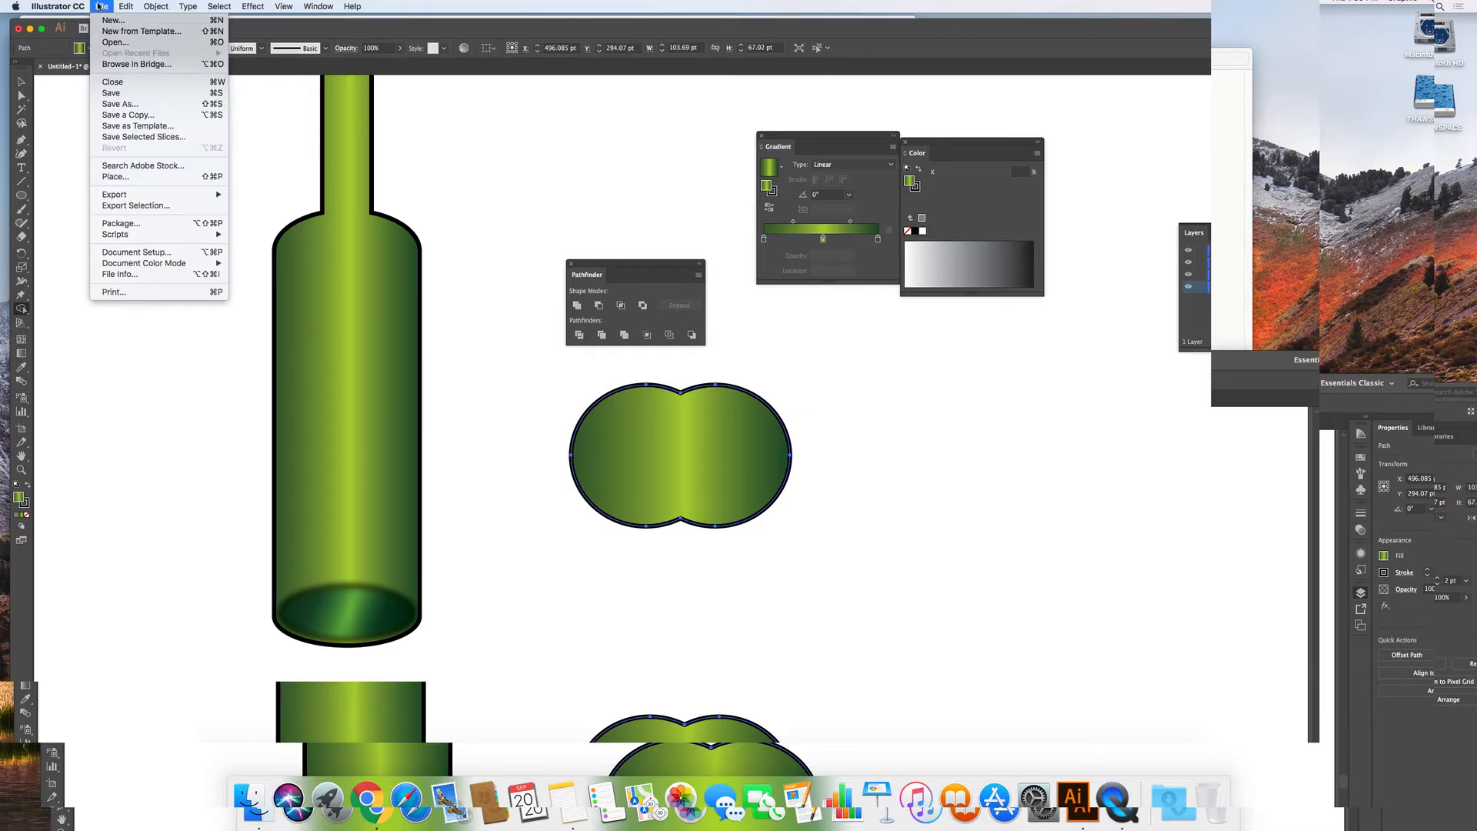
left_click(121, 104)
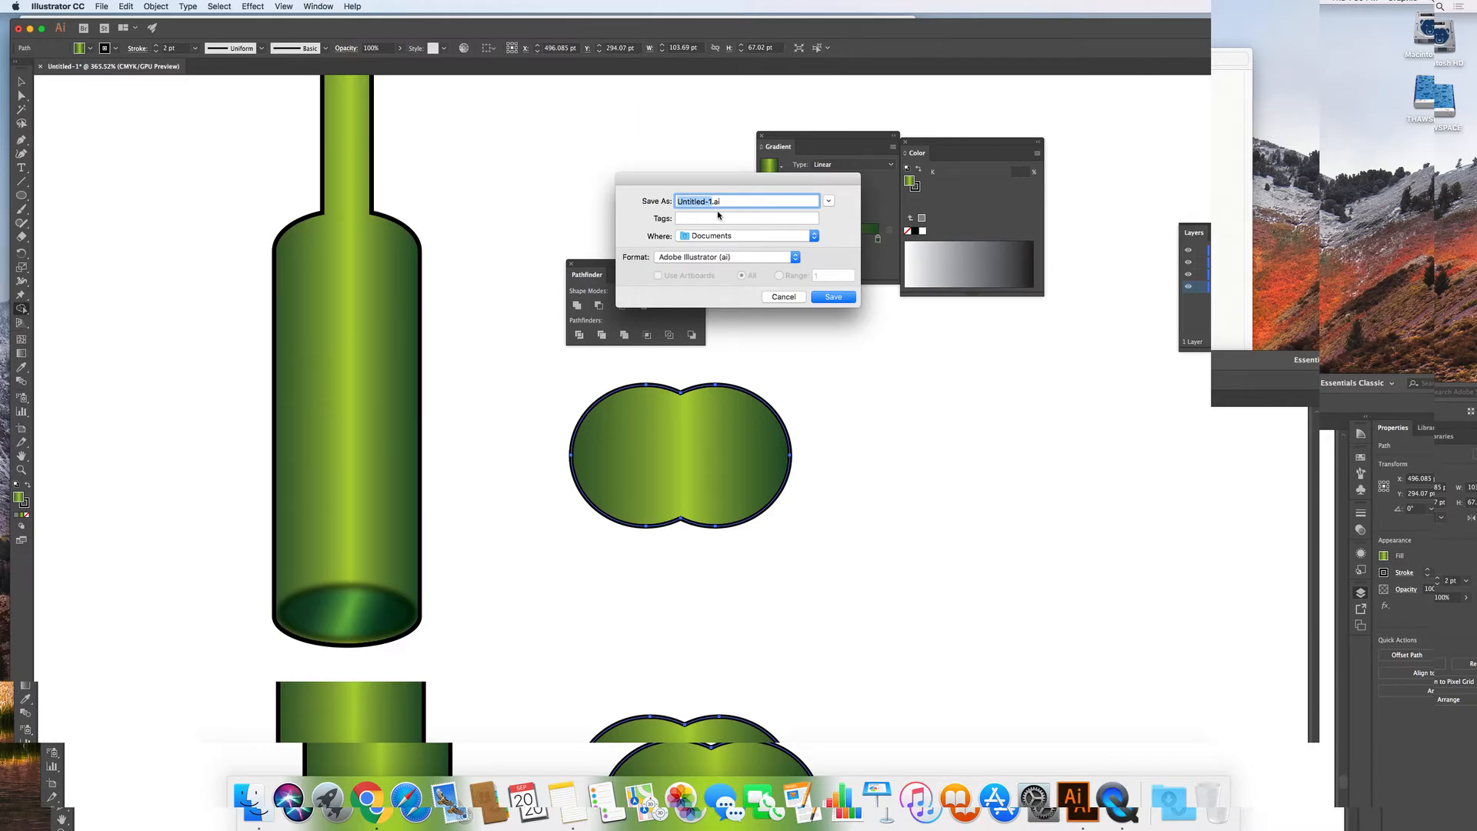
left_click(723, 234)
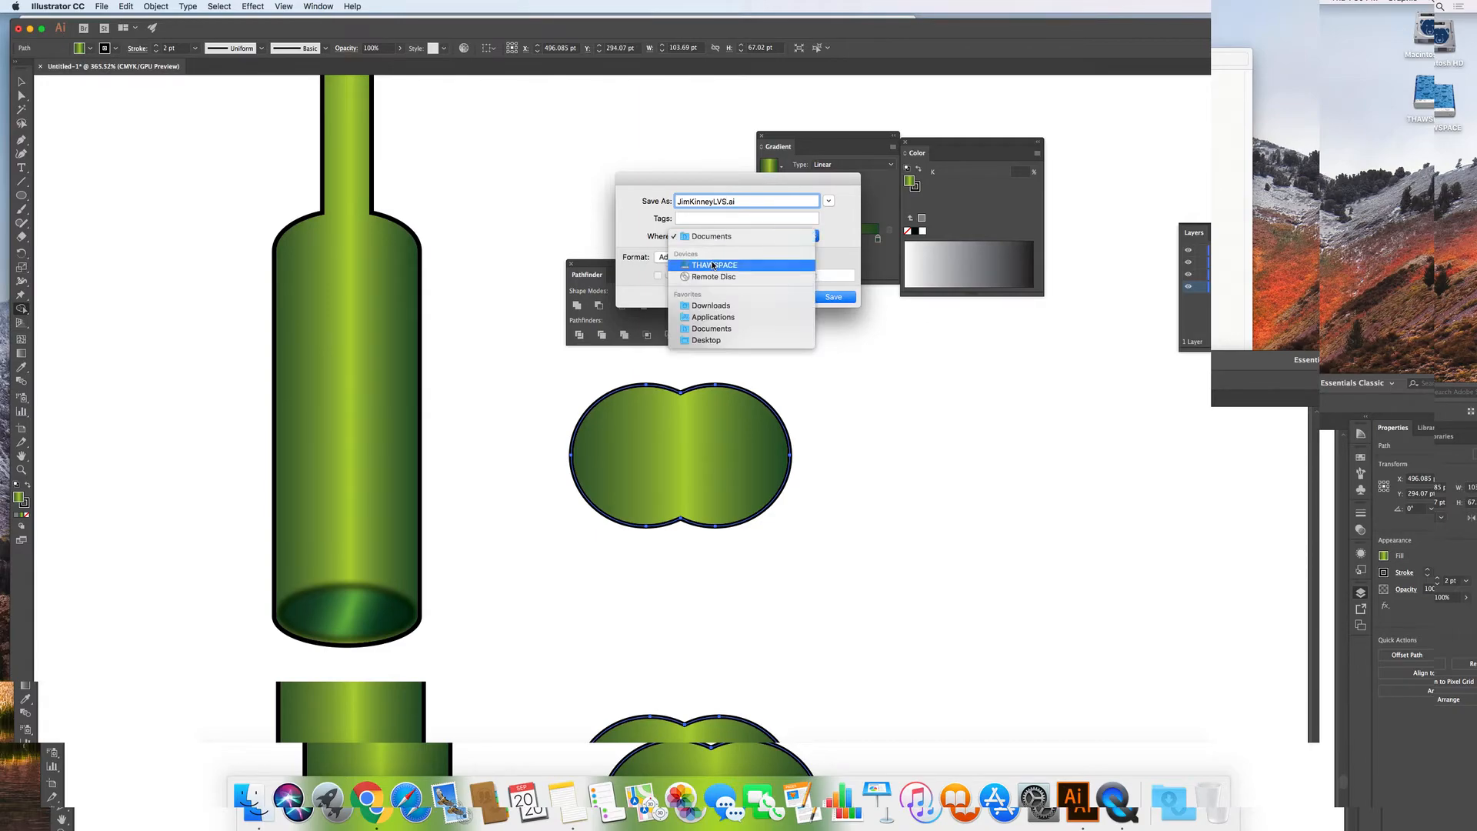
left_click(727, 340)
left_click(835, 300)
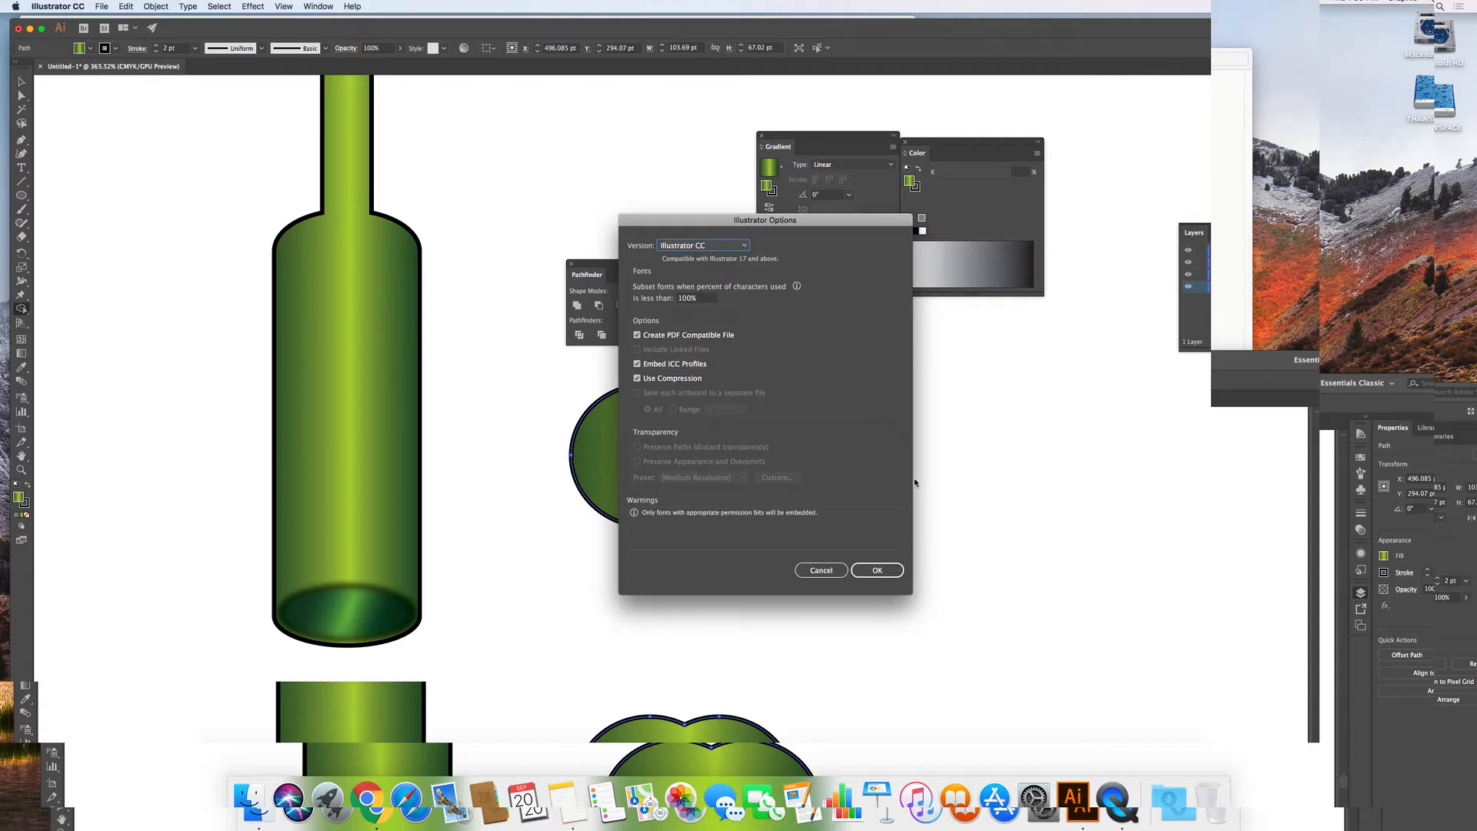
left_click(878, 568)
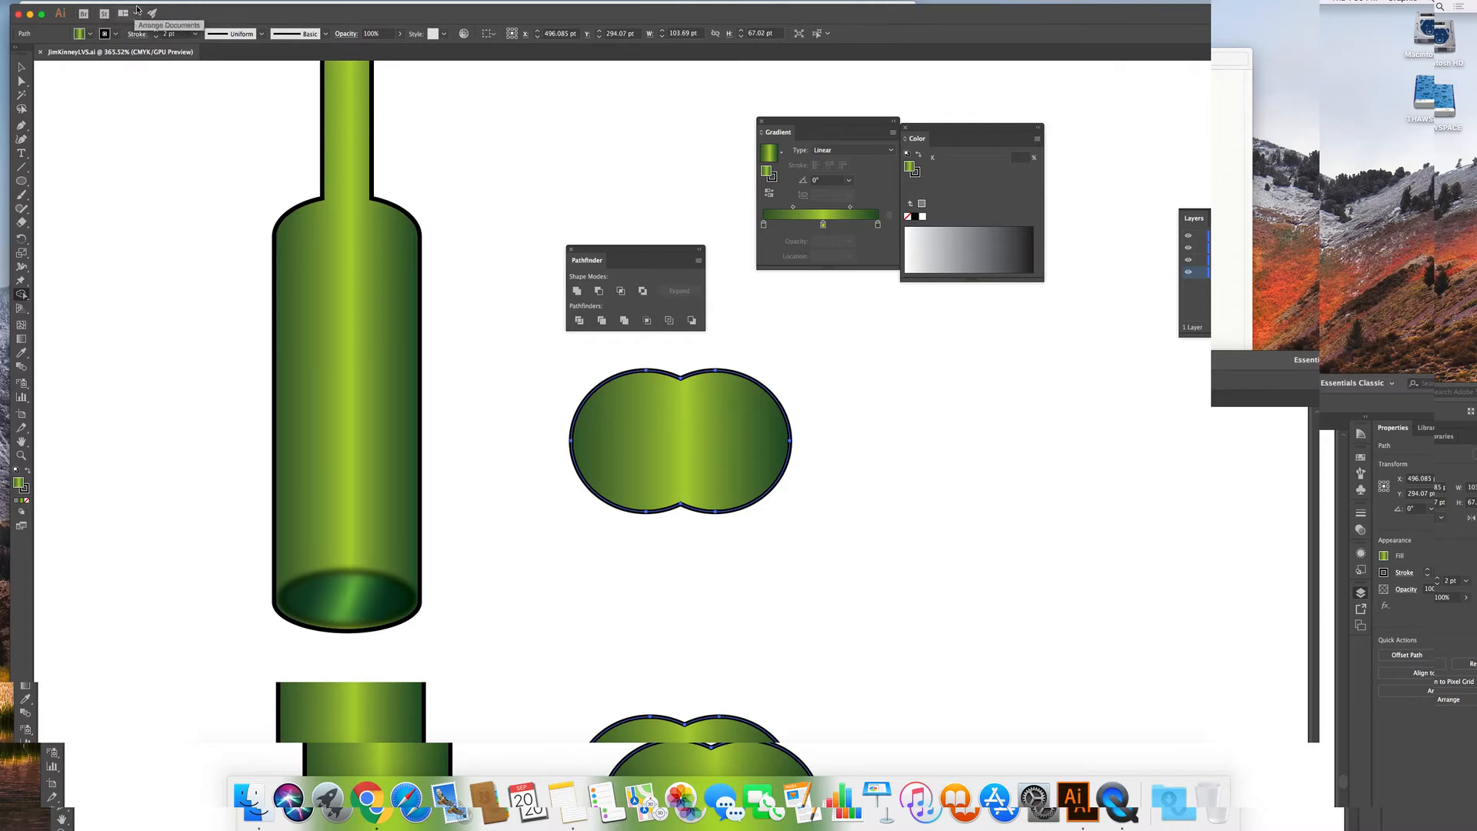
In Save for Web (Legacy), turn off transparency and choose the PNG-24 format.
mouse_move(59, 4)
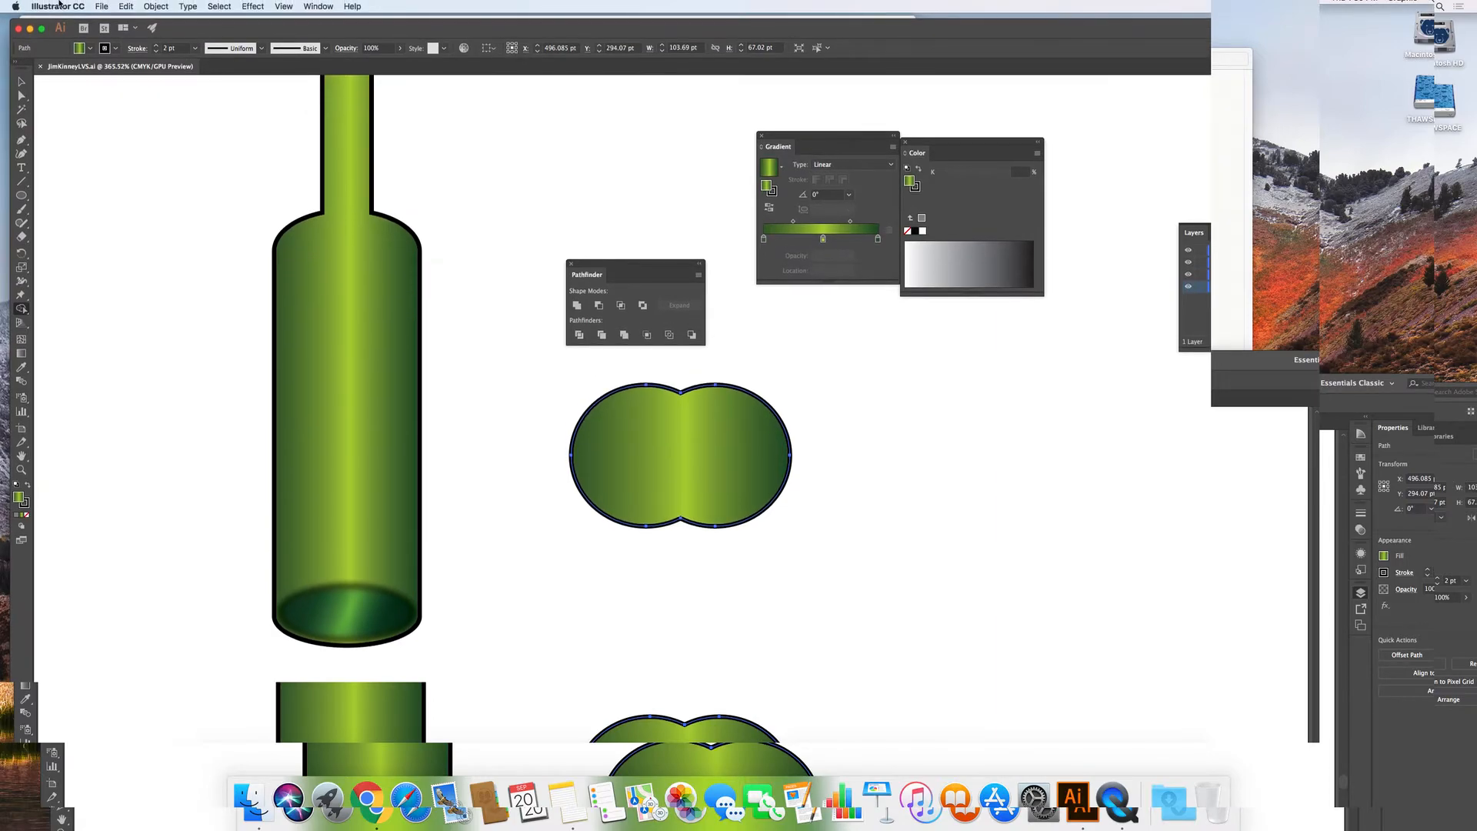
left_click(99, 7)
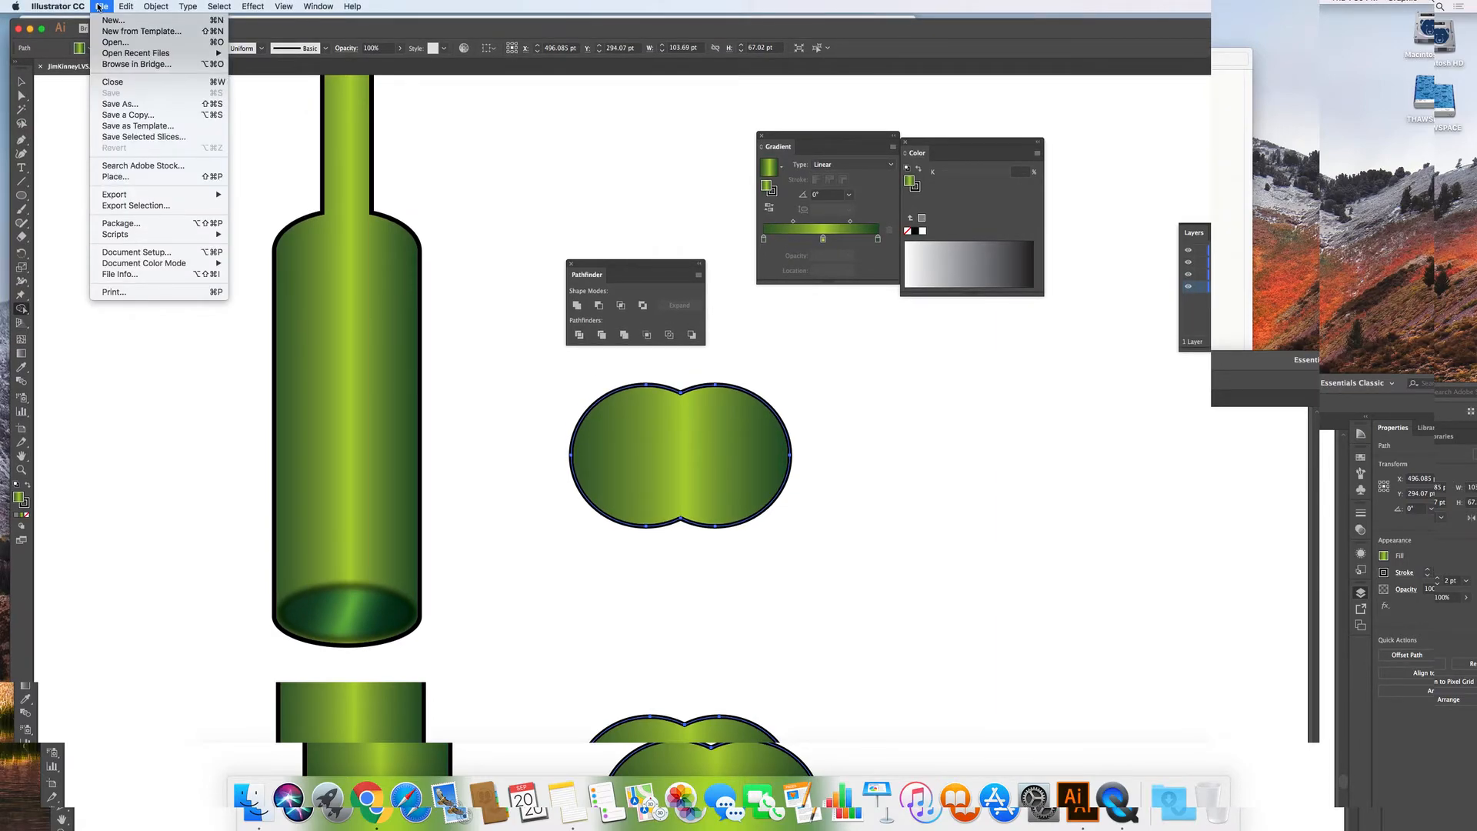
mouse_move(142, 199)
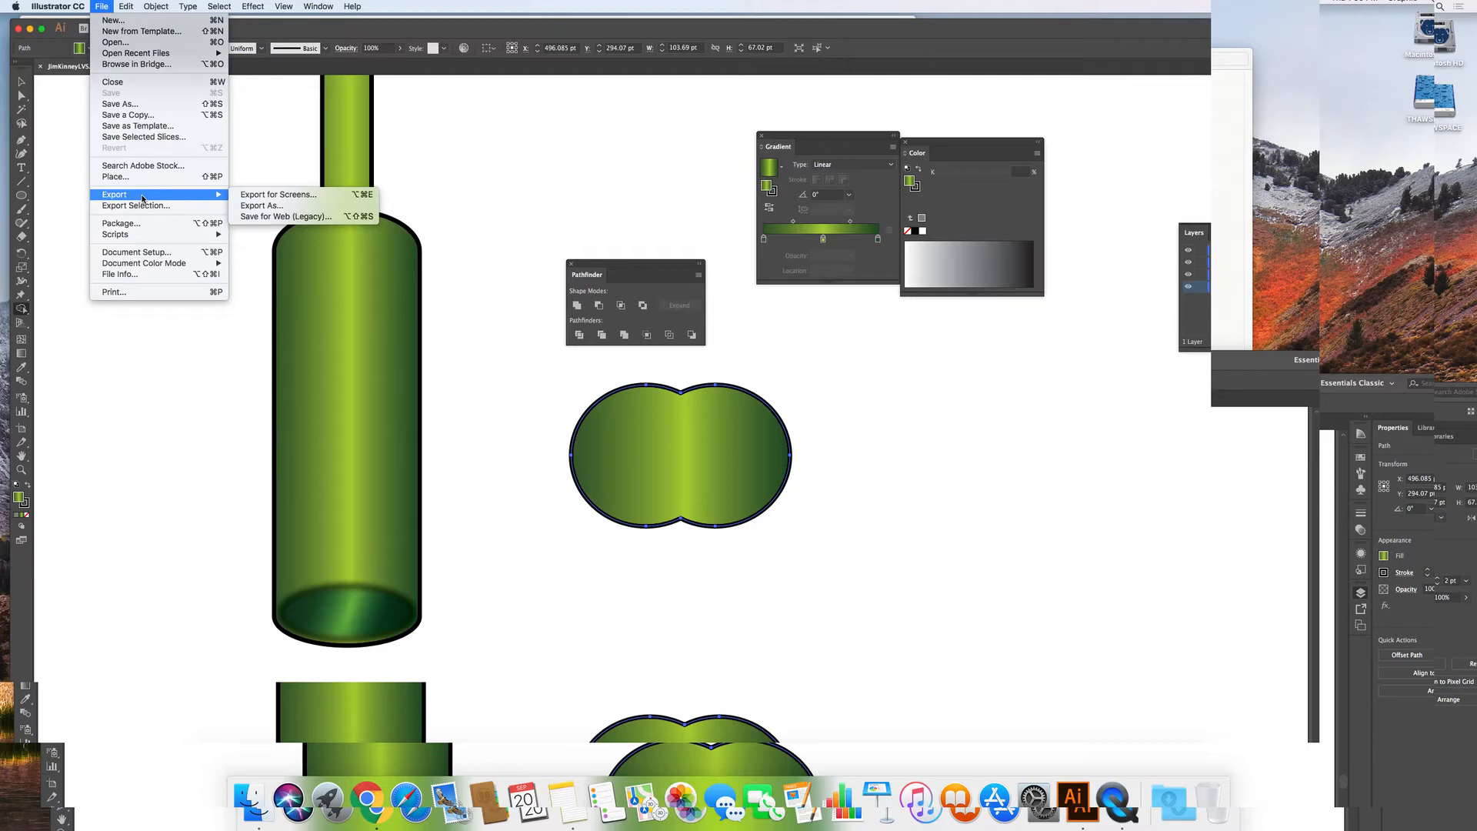
left_click(293, 218)
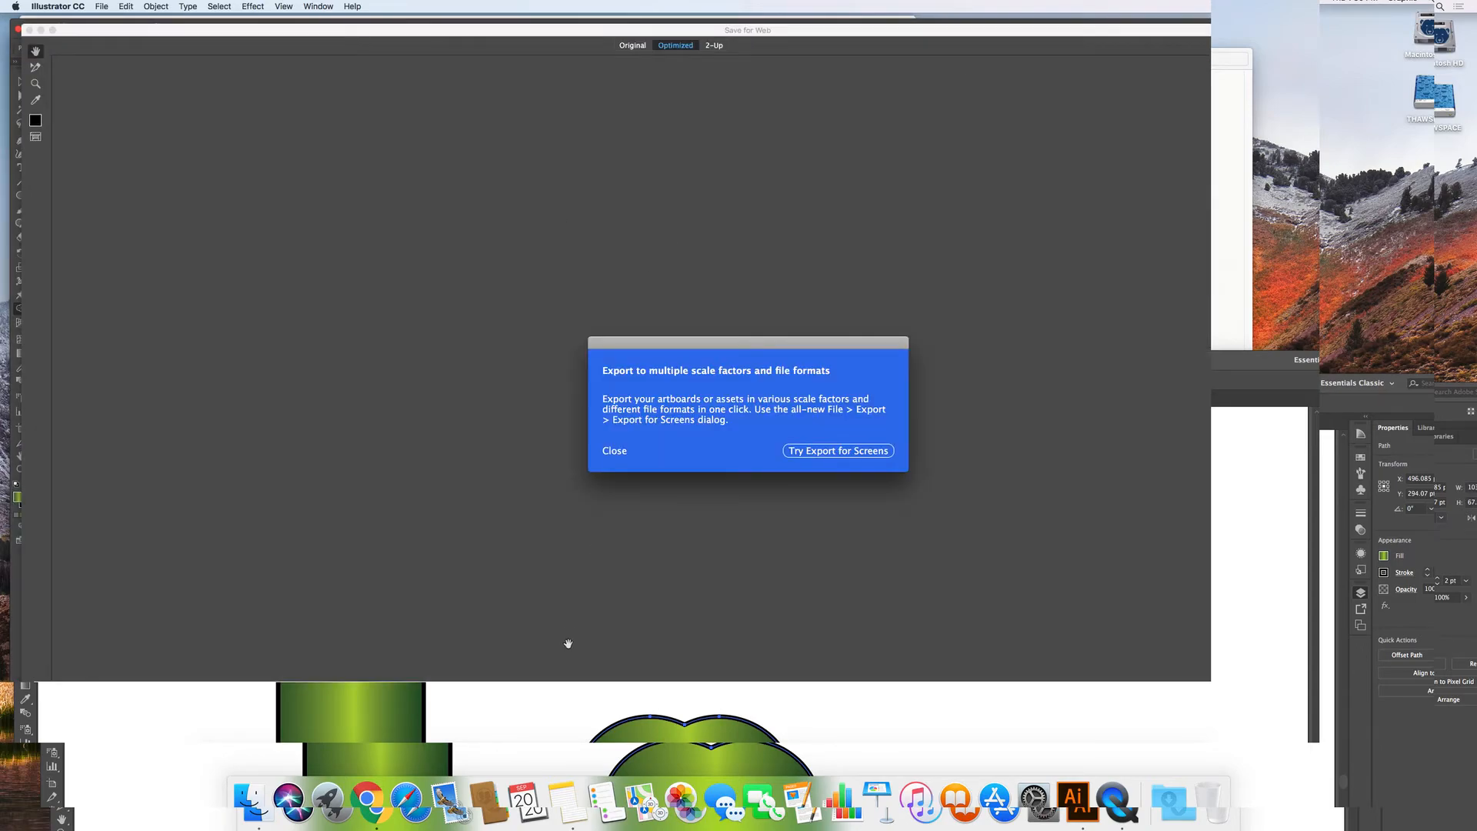
left_click(615, 453)
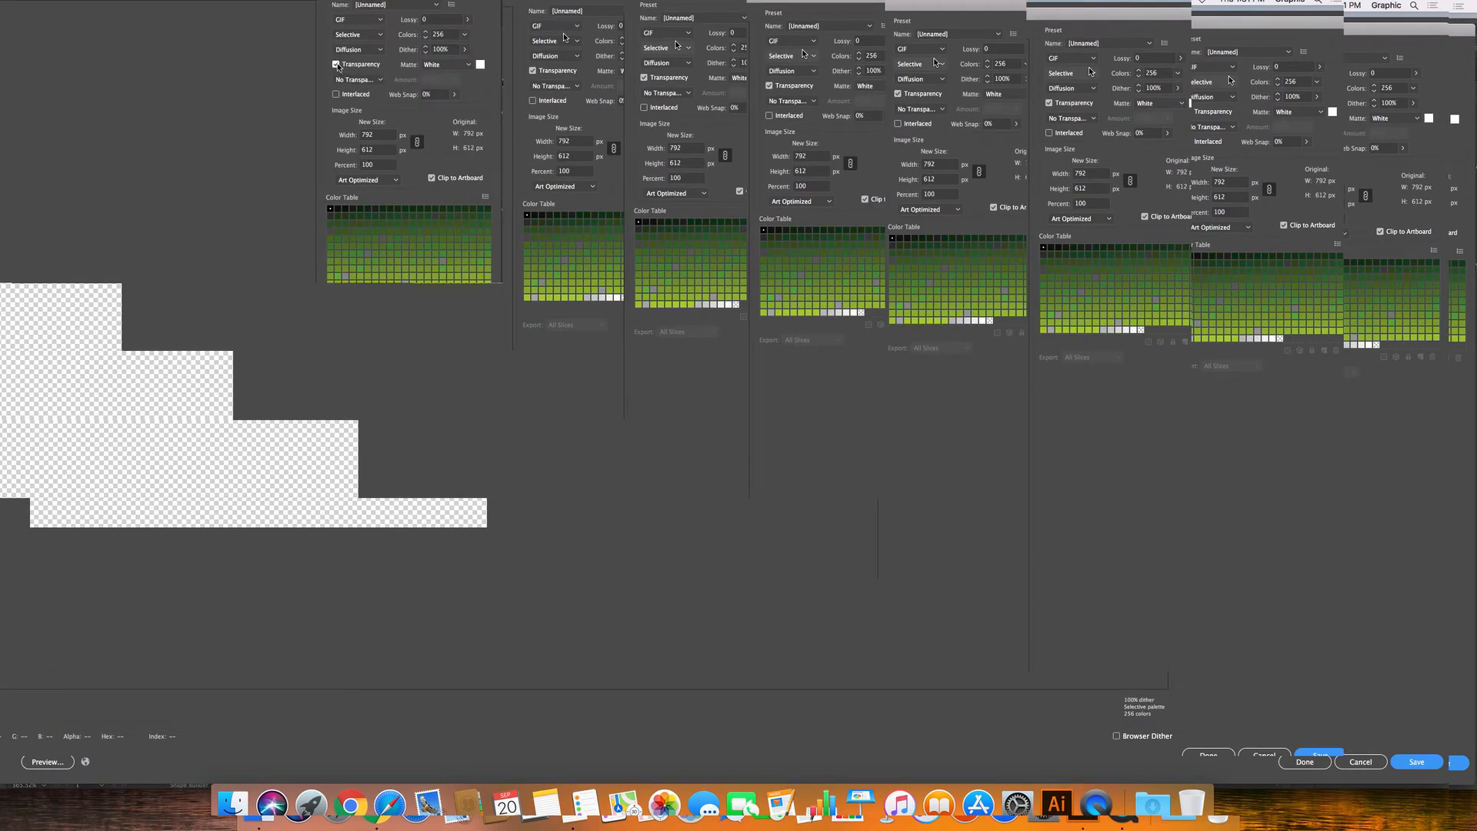
left_click(336, 64)
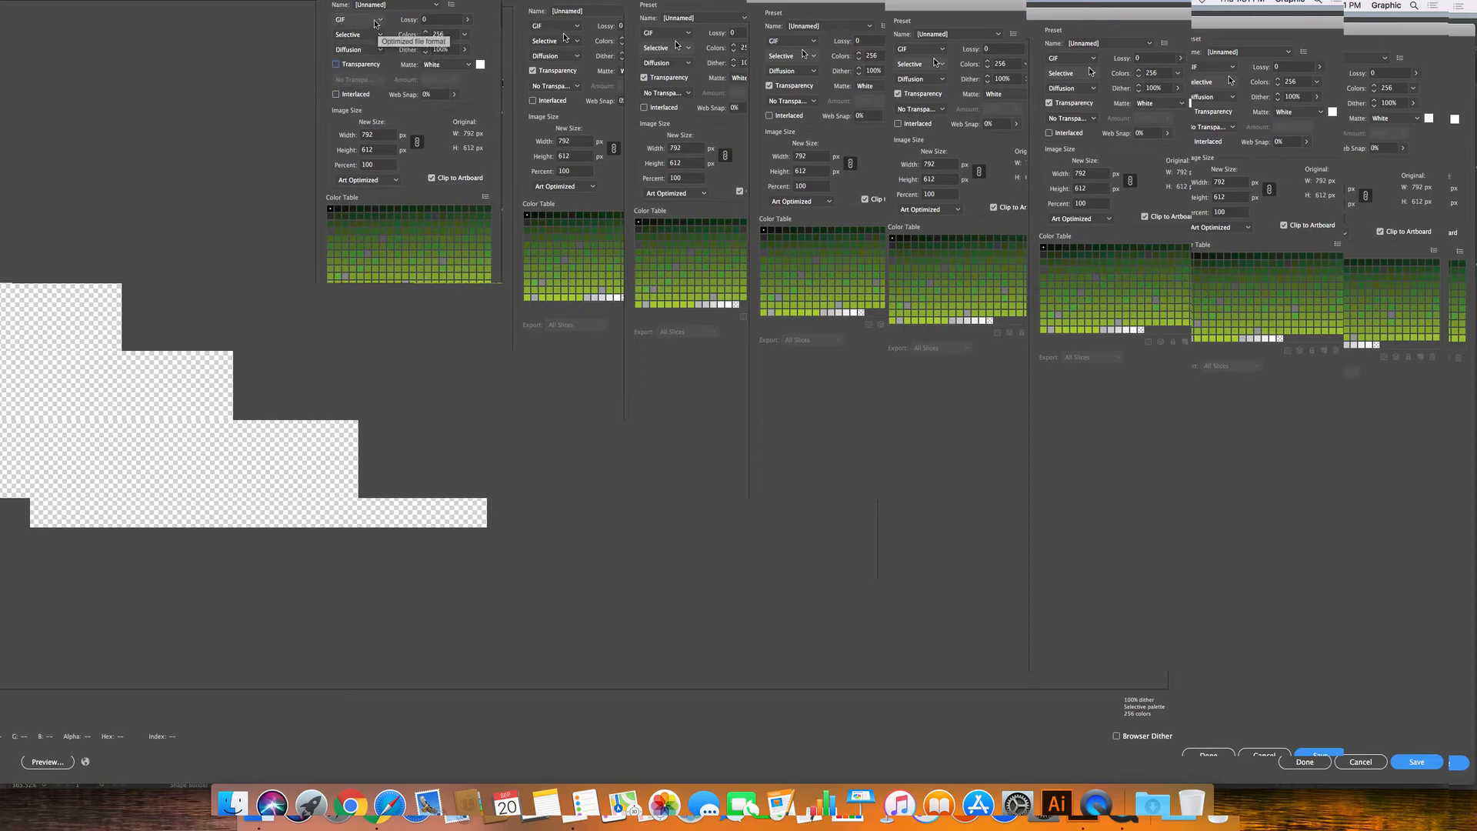
left_click(376, 22)
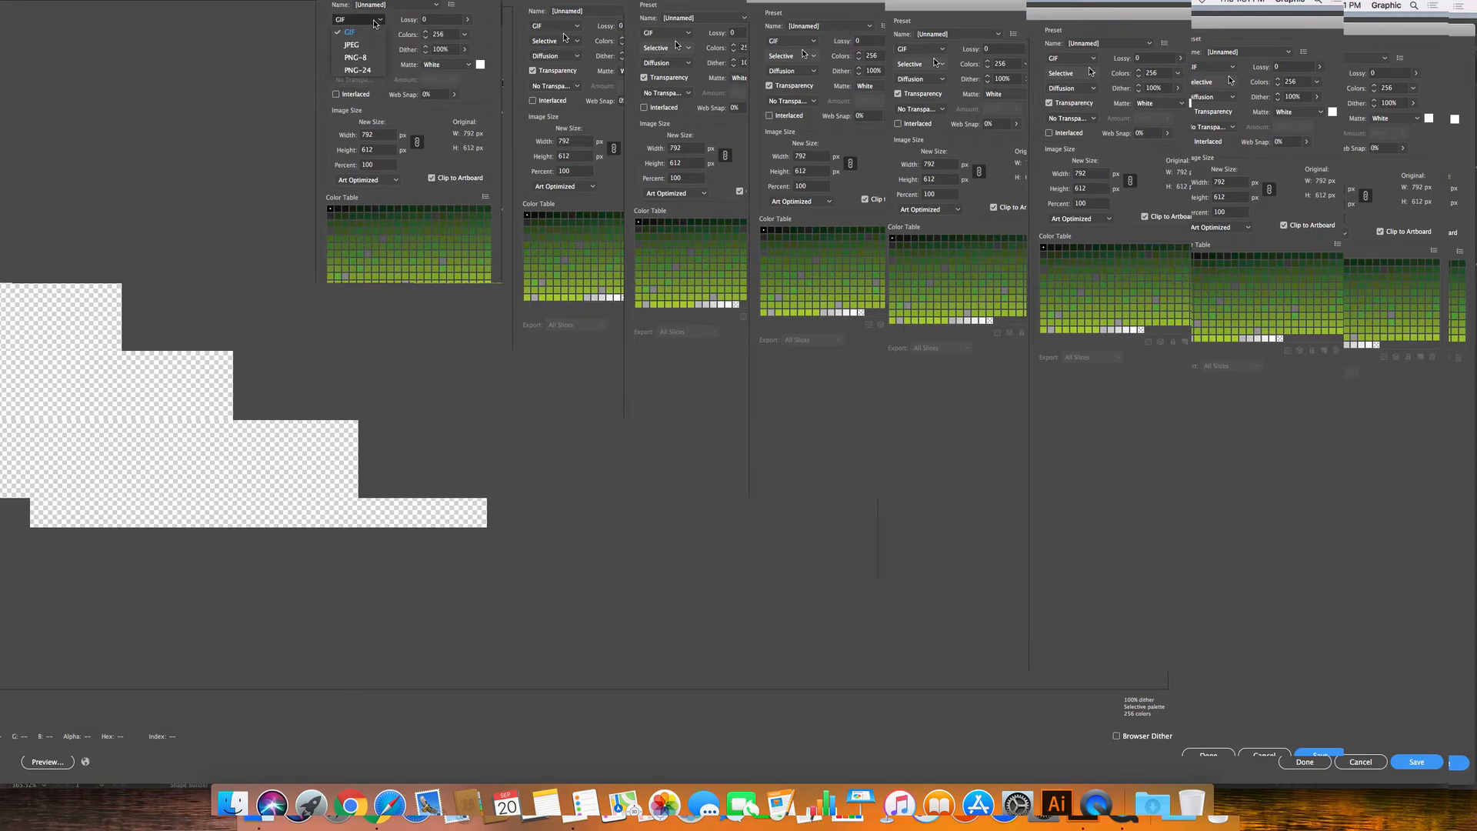
left_click(367, 69)
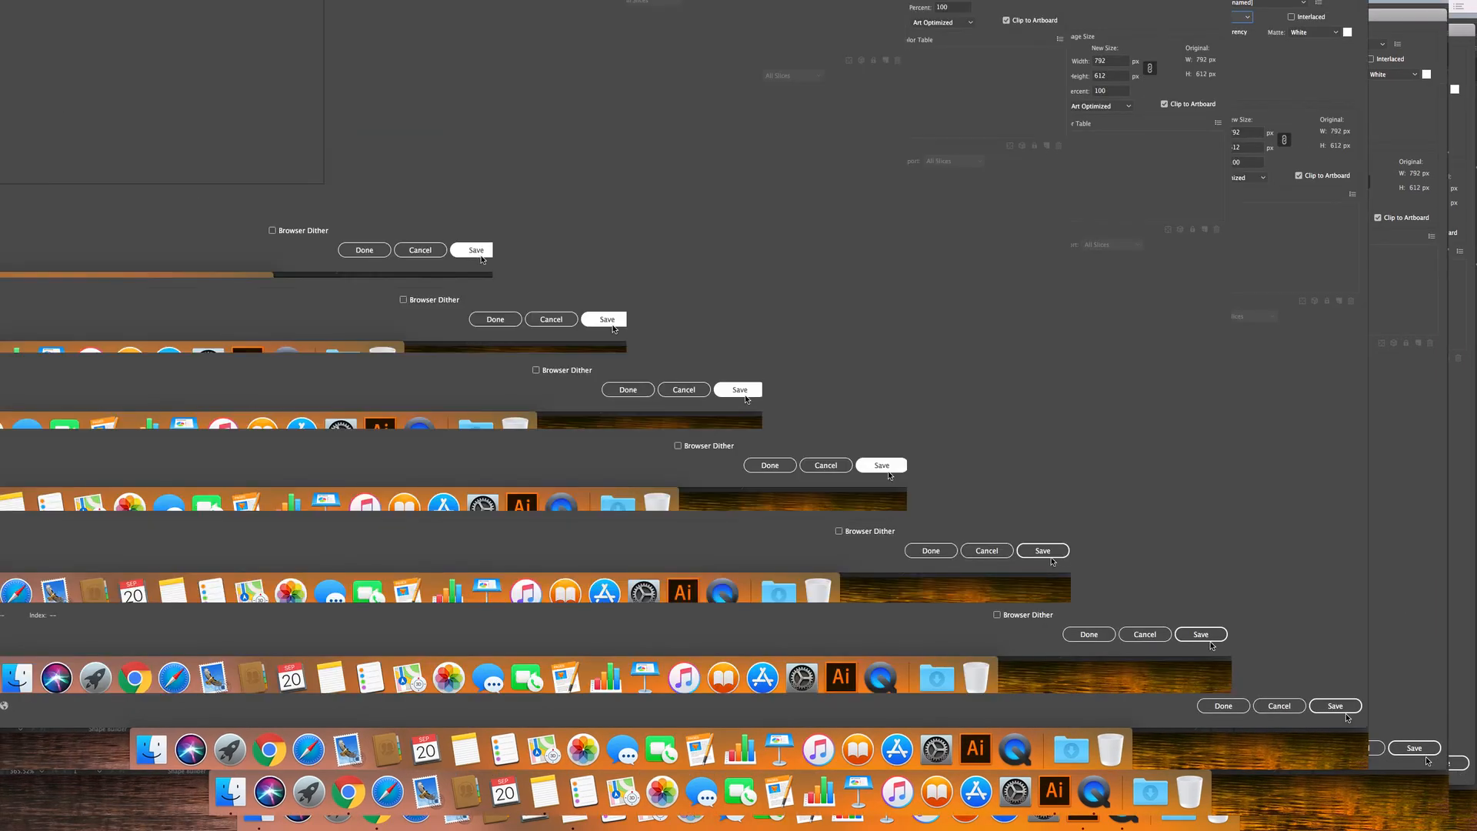
Save the PNG-24 image to the Desktop.
left_click(320, 167)
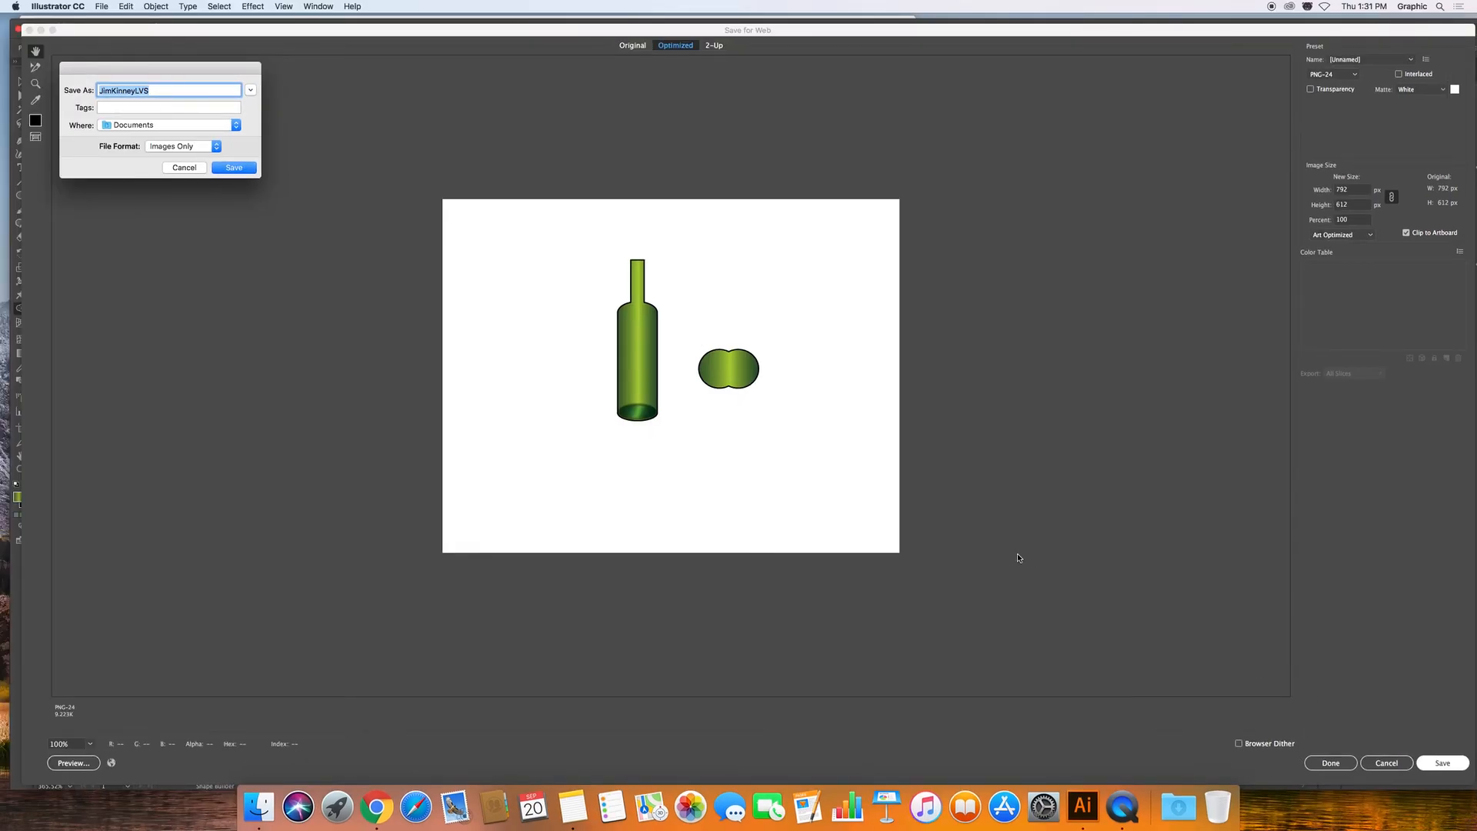
left_click_drag(205, 72, 851, 205)
left_click(789, 258)
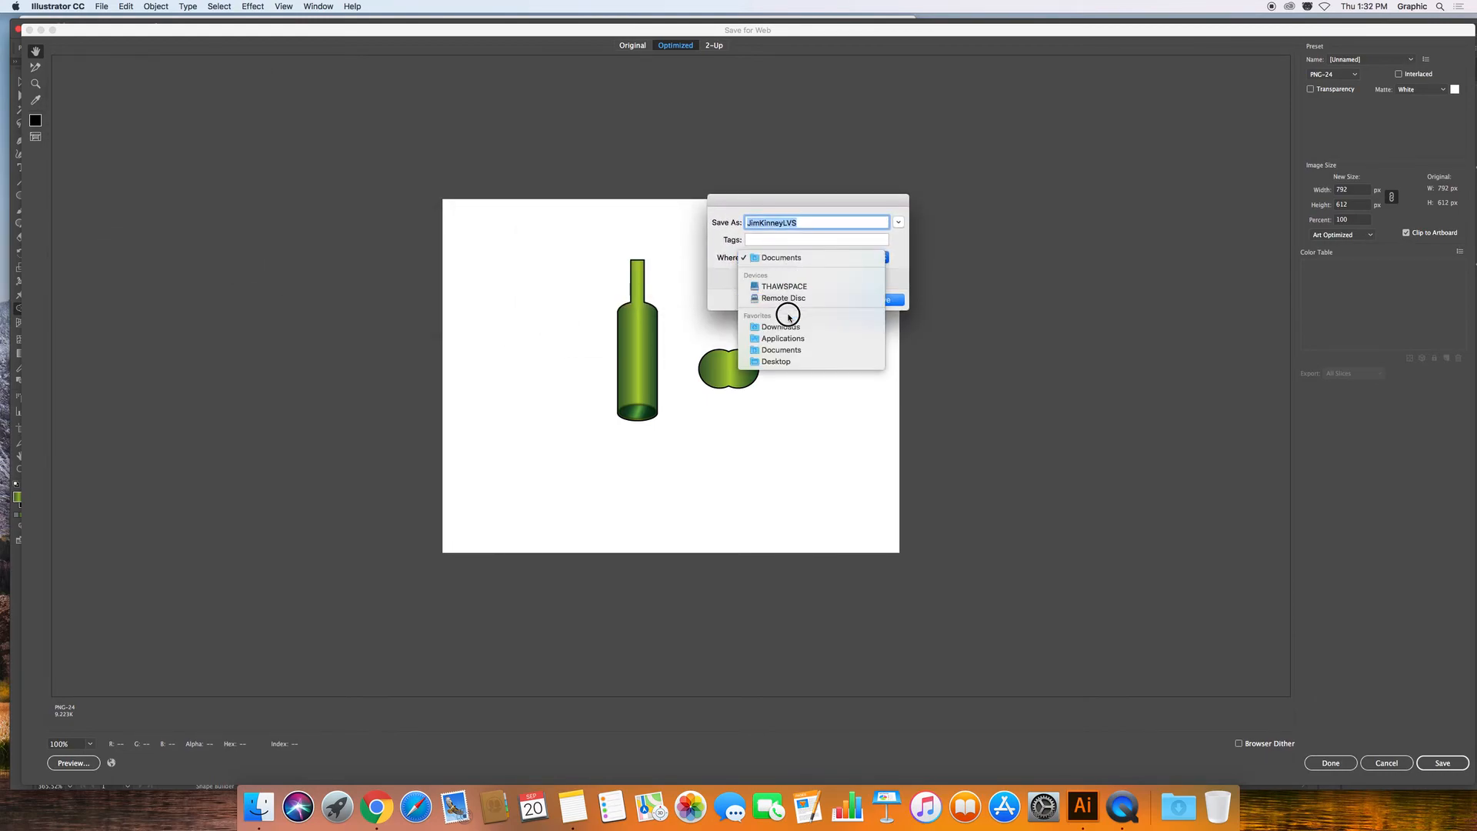
left_click(796, 361)
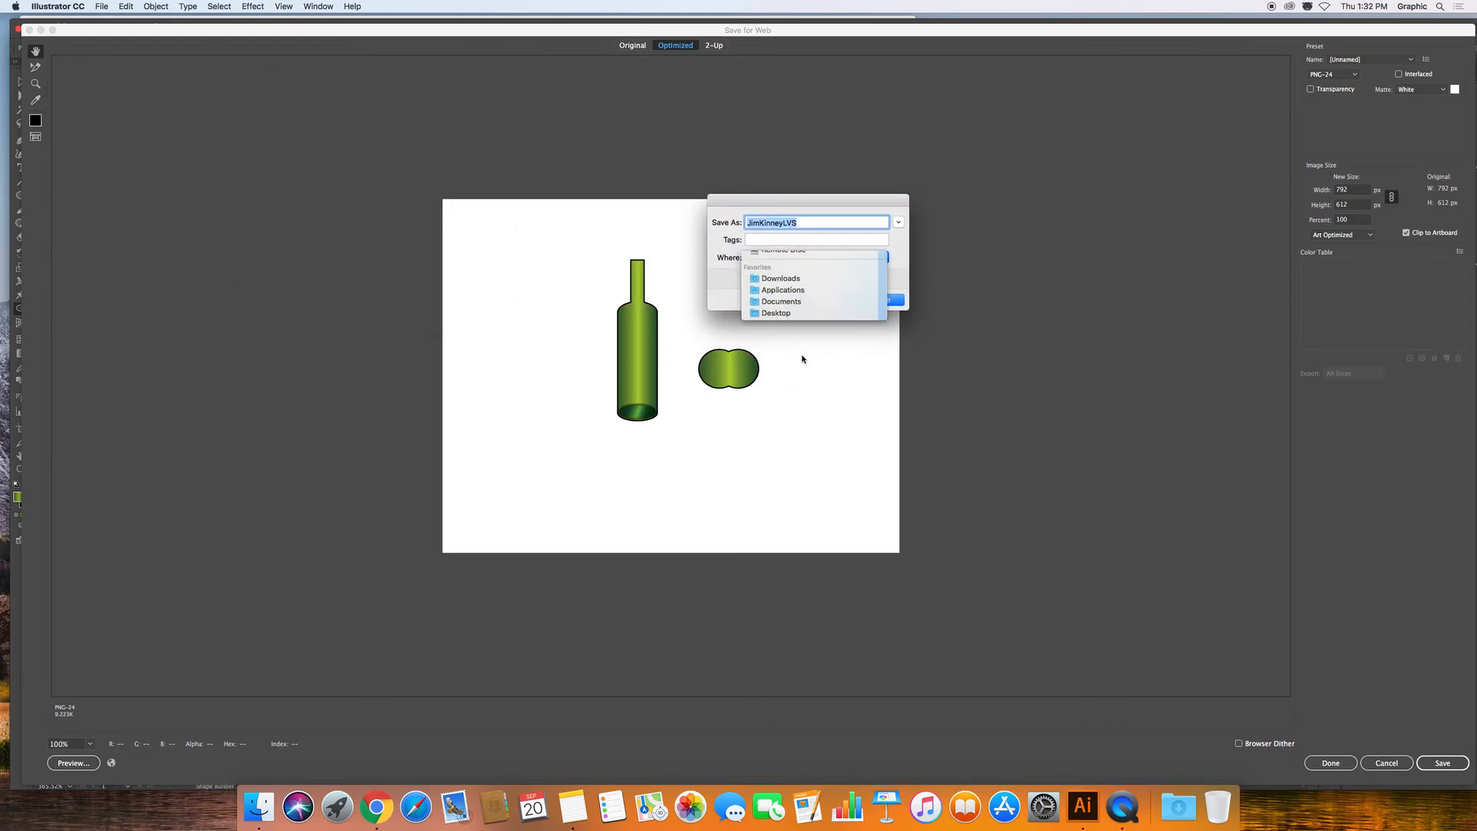
left_click(892, 299)
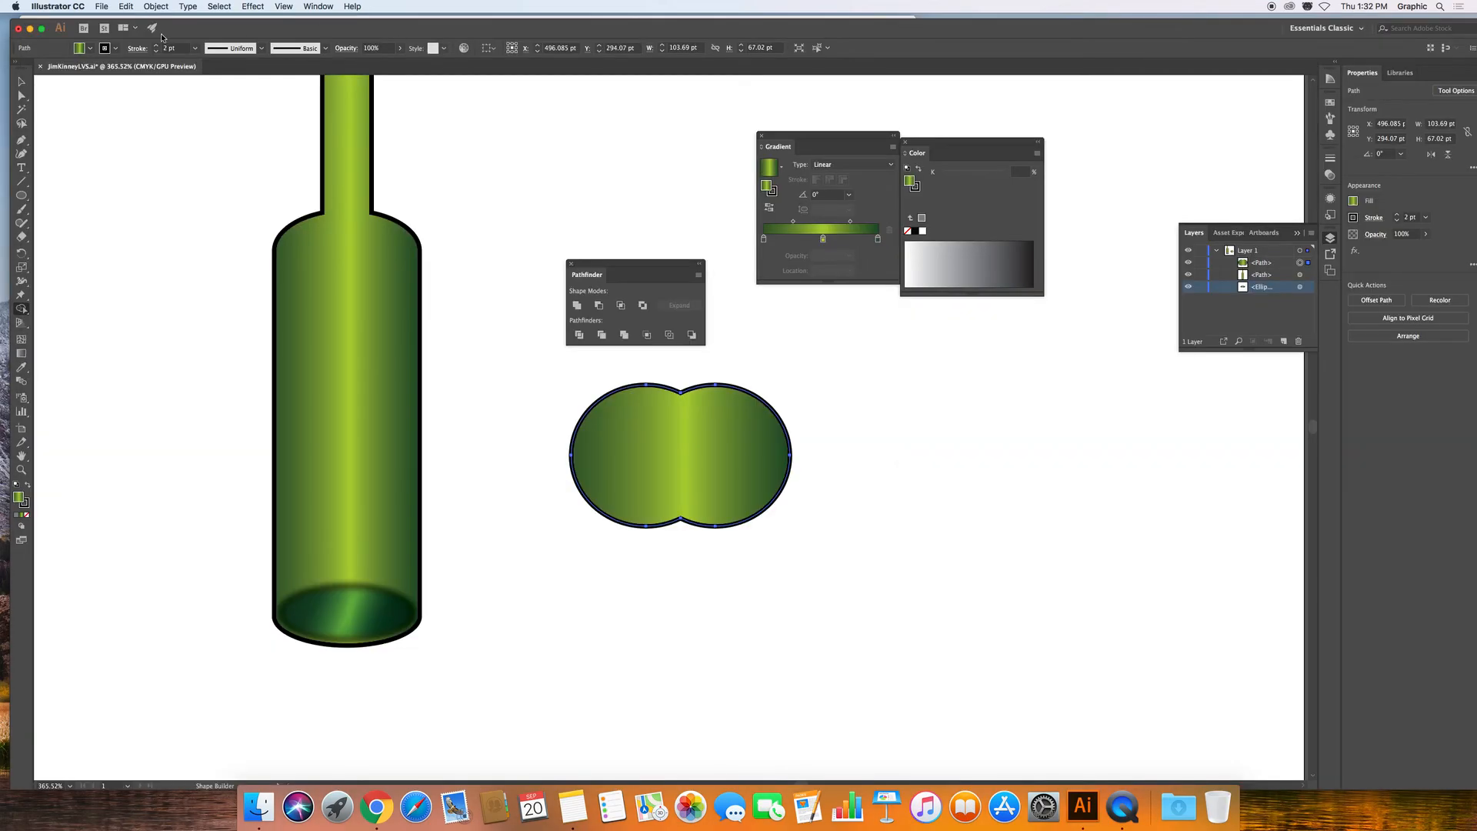
Minimize the Illustrator and Chrome windows and close Notes to reveal the desktop.
left_click(30, 29)
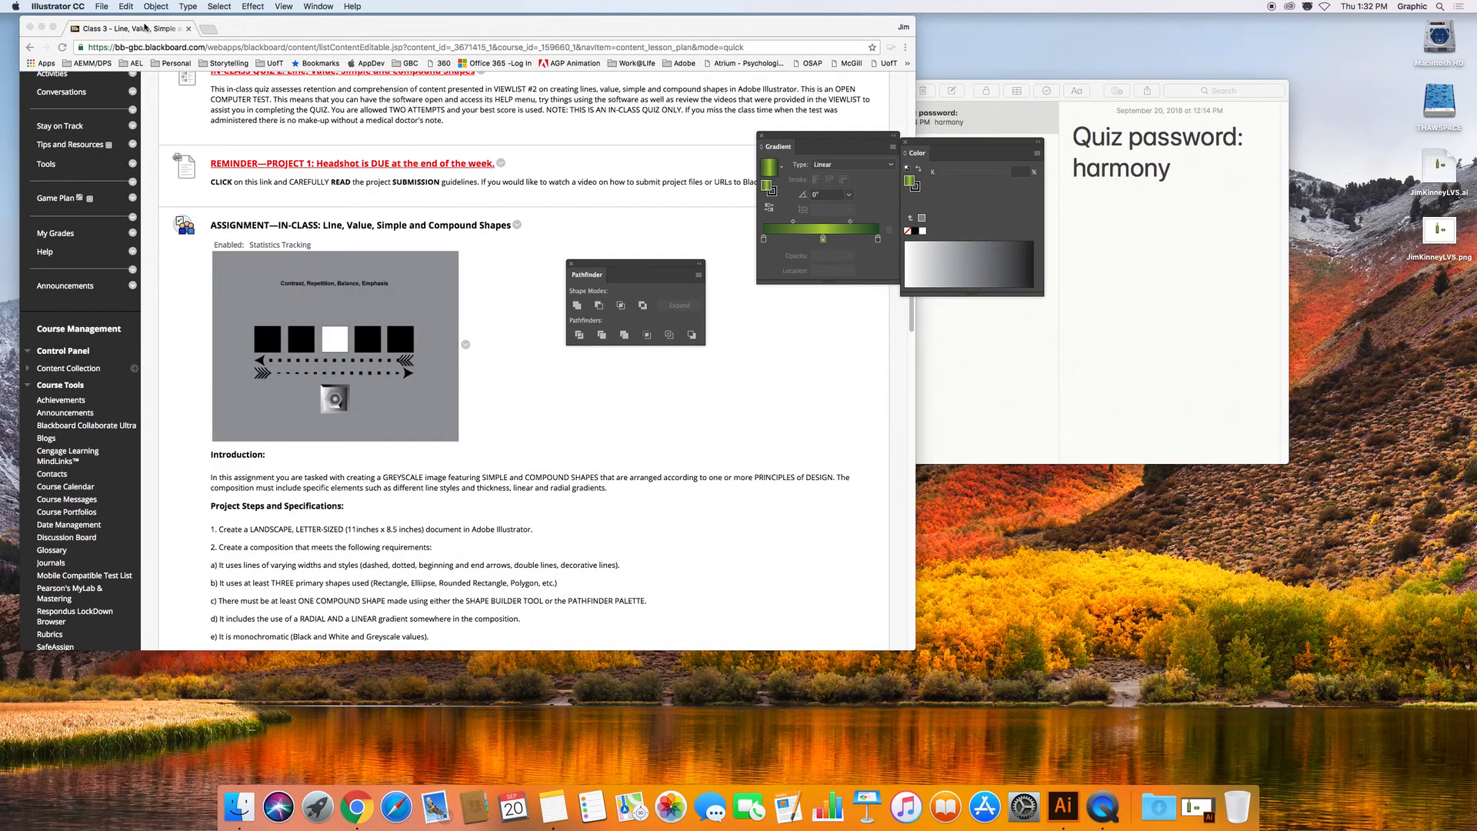
left_click(42, 27)
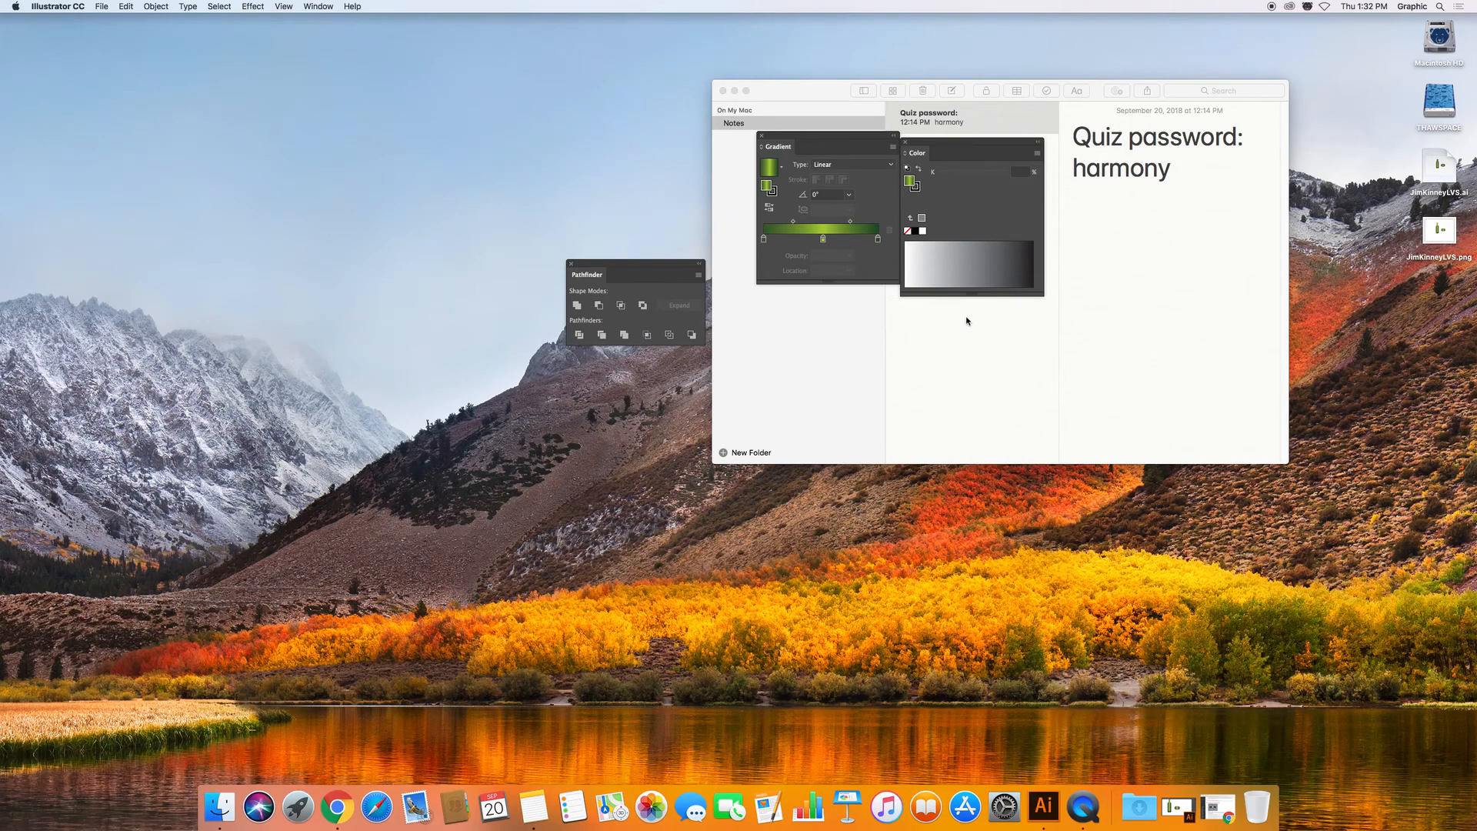
left_click(999, 375)
left_click(723, 91)
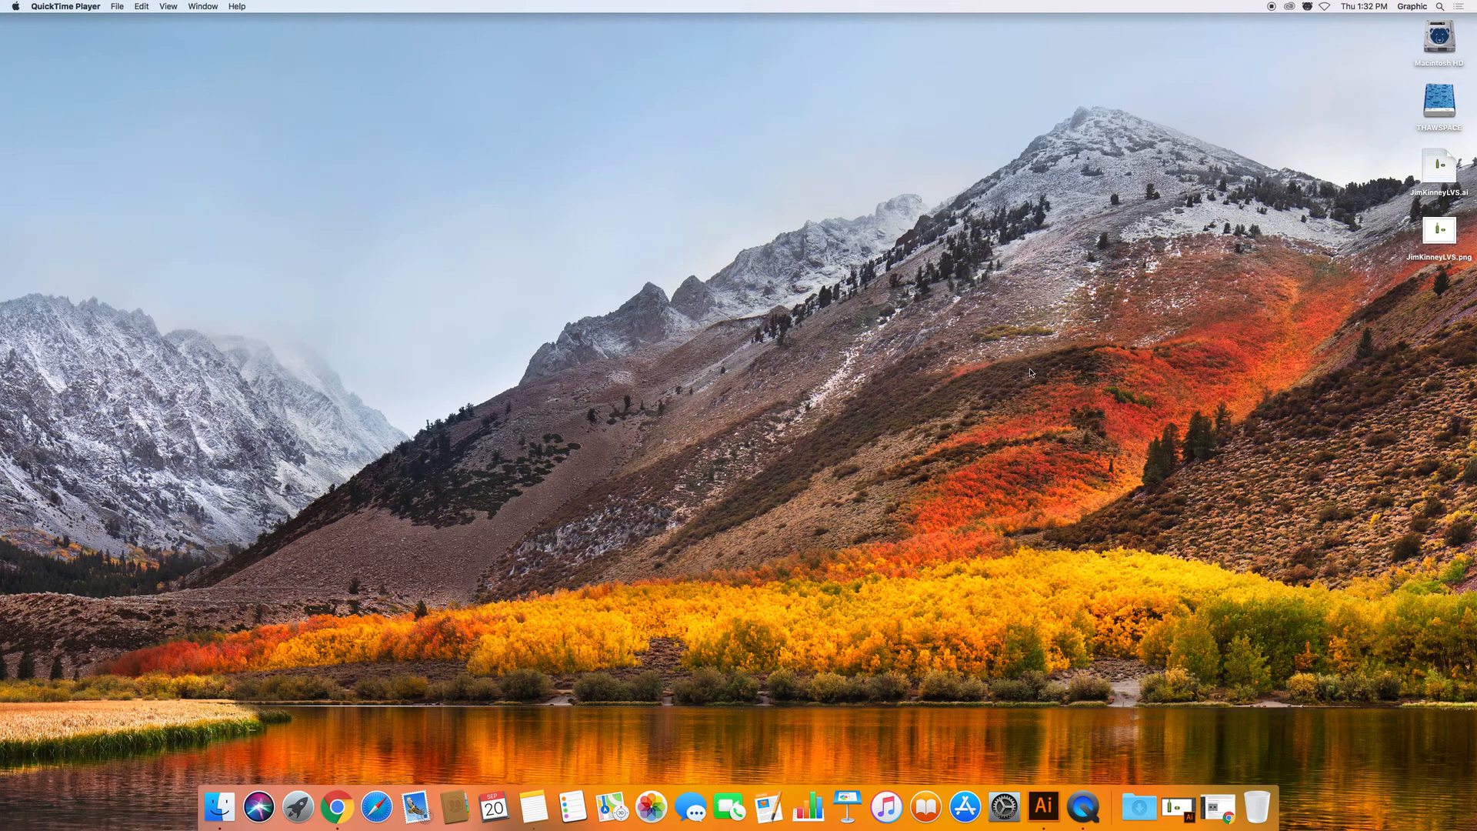
left_click(1350, 204)
Arrange the saved .ai and .png files side by side toward the upper left.
left_click(1420, 171)
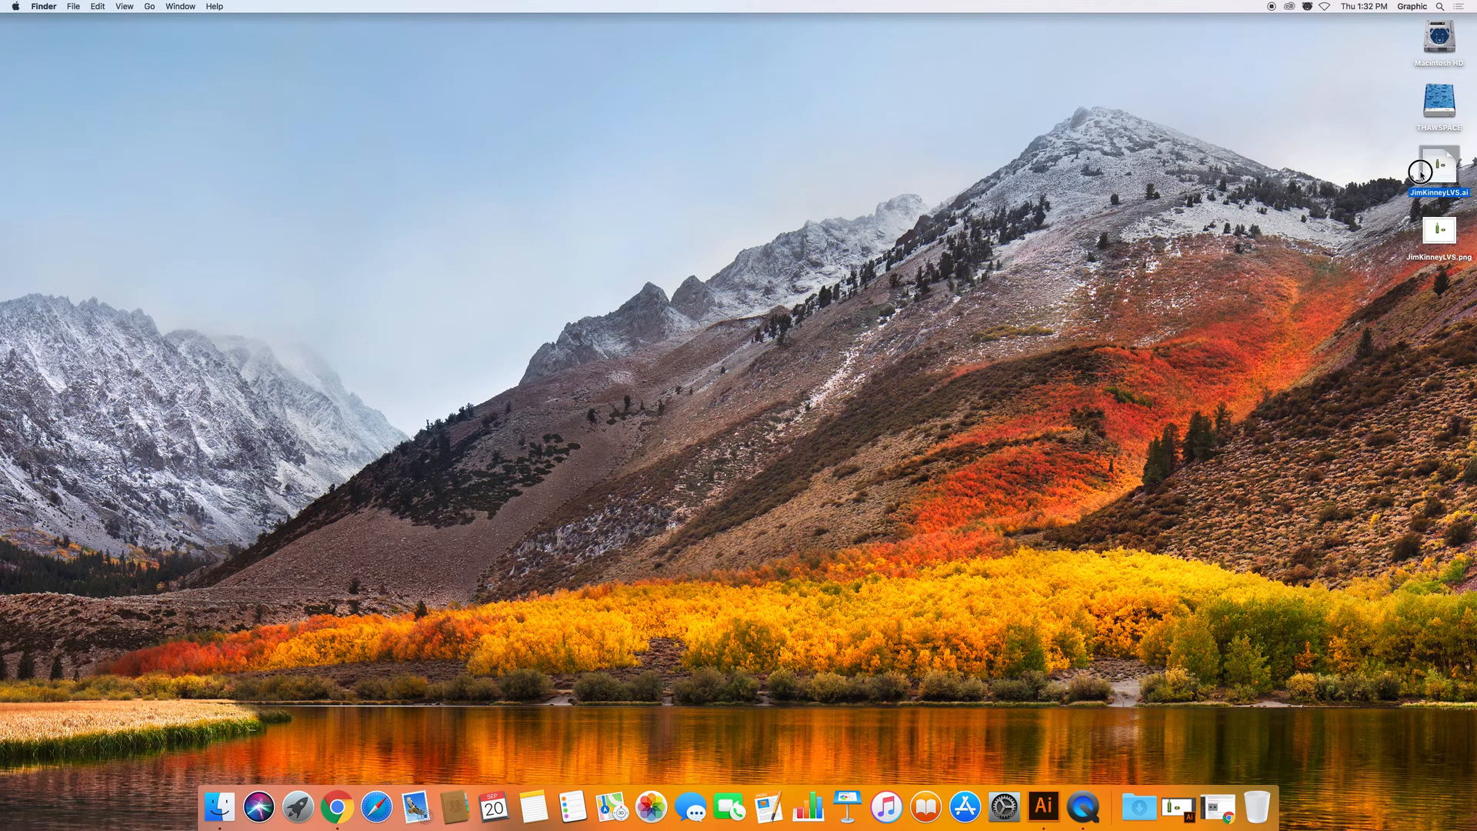
left_click_drag(1420, 171, 1037, 257)
left_click_drag(1443, 228, 1131, 248)
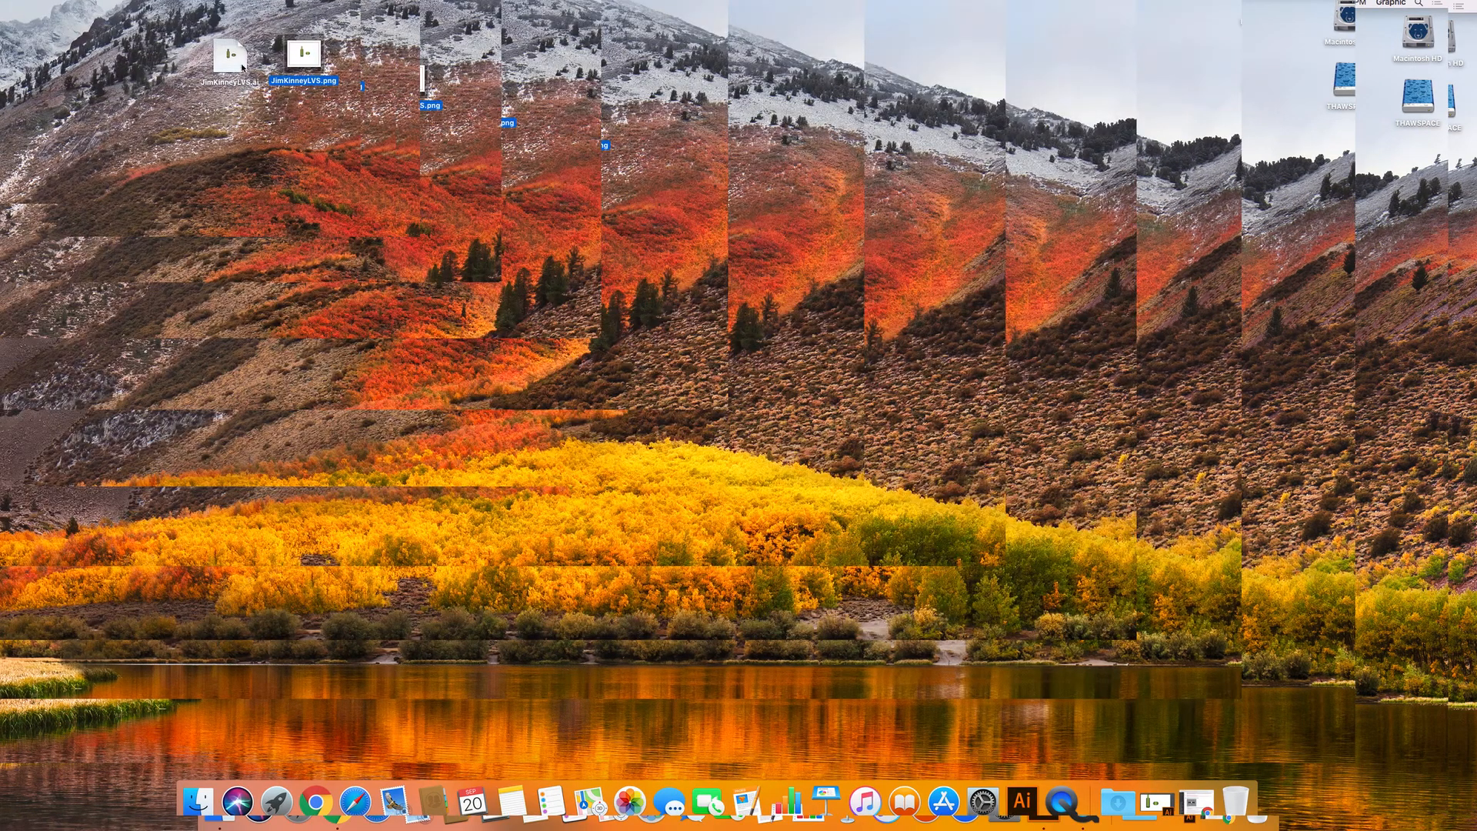
left_click_drag(229, 70, 460, 126)
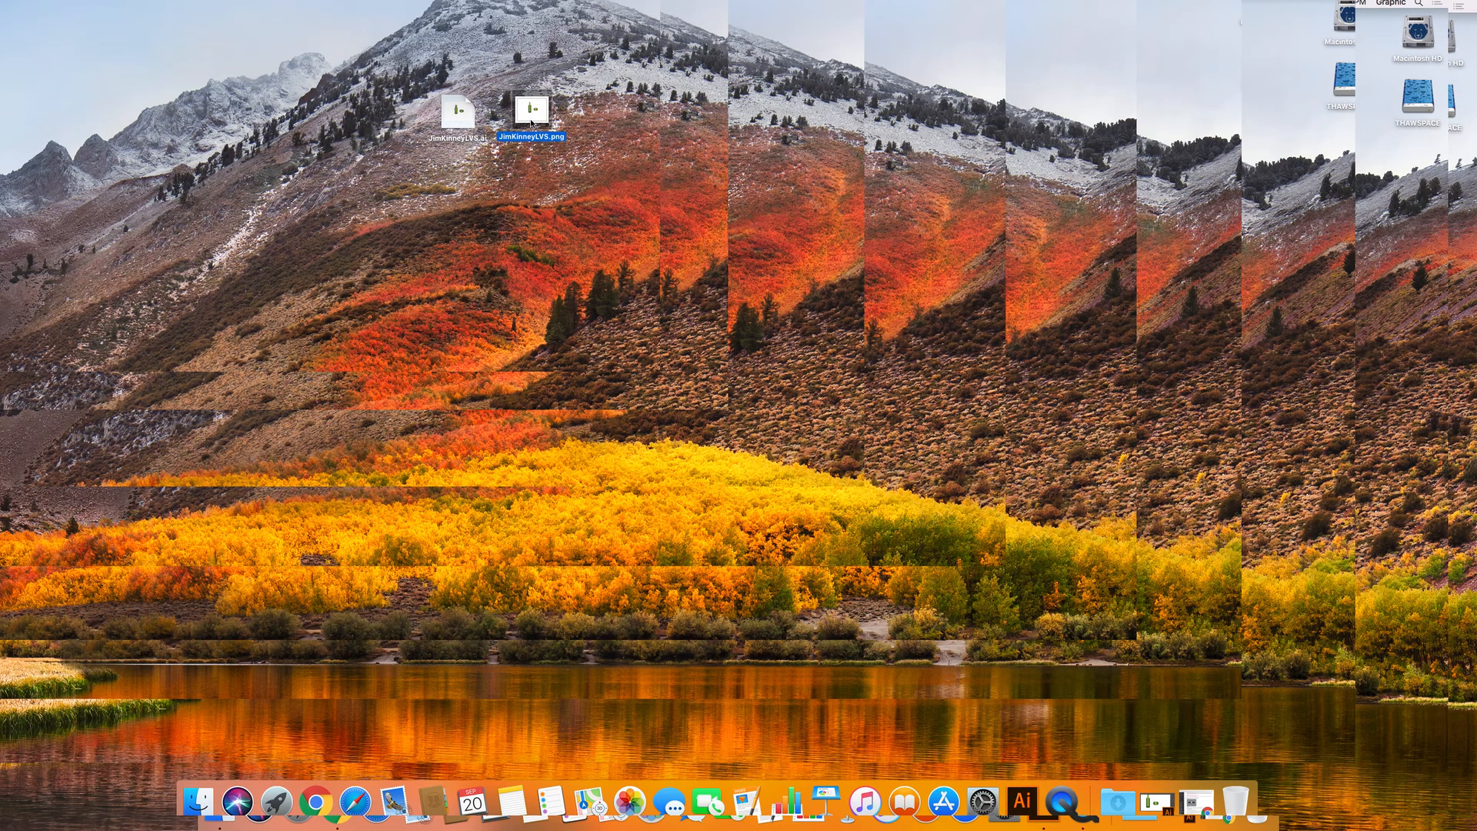
mouse_move(534, 121)
left_mouse_down()
mouse_move(569, 123)
mouse_move(531, 108)
mouse_move(563, 110)
mouse_move(548, 119)
left_mouse_up()
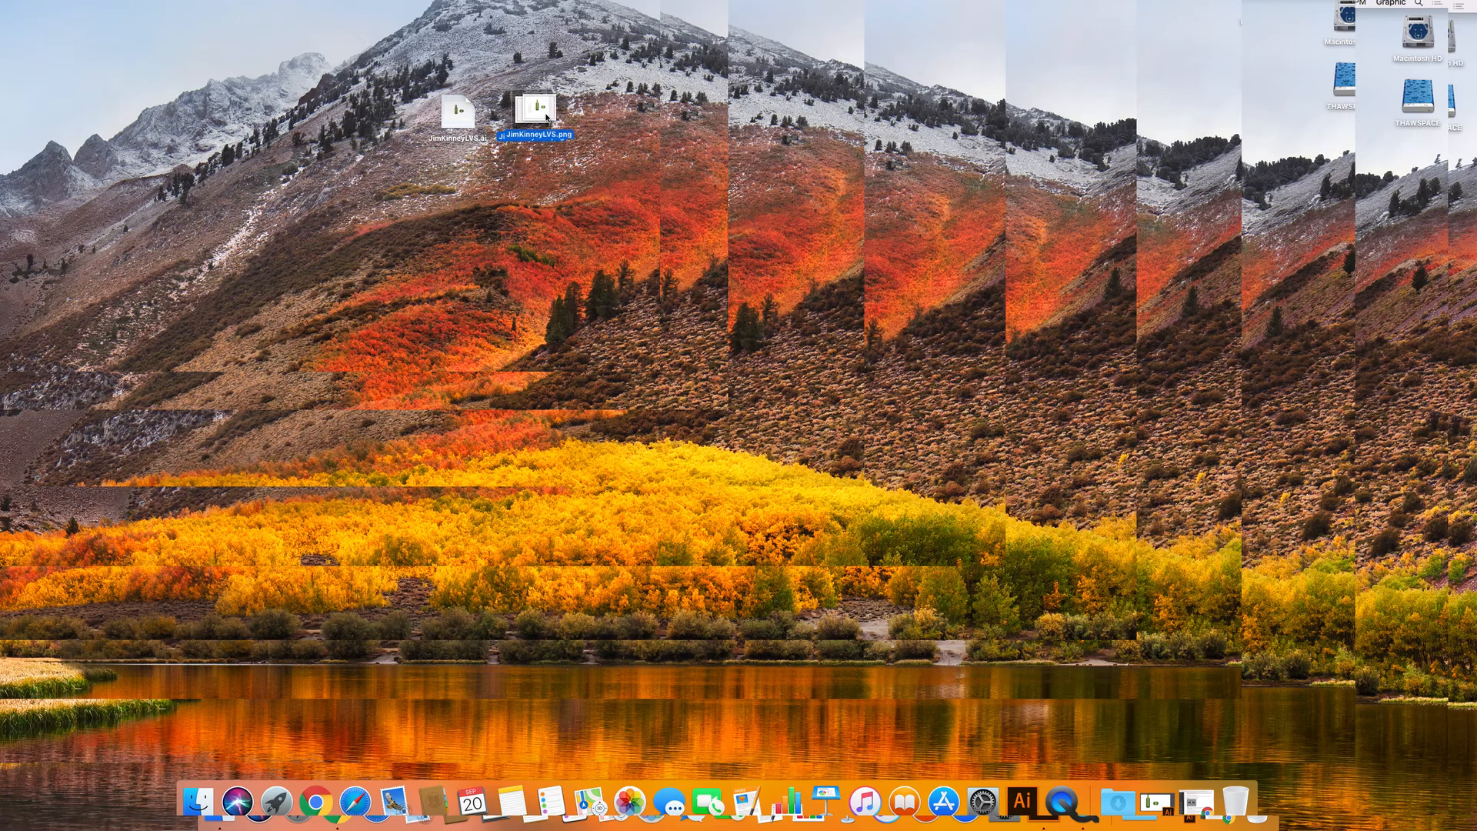